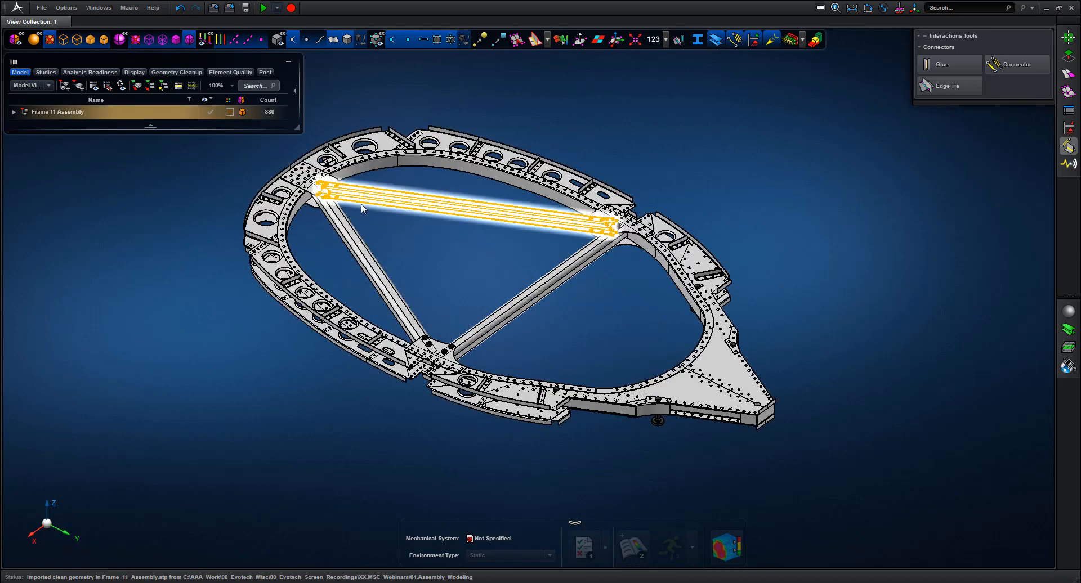
Orbit and zoom the frame model to a low, close side view of one corner
middle_drag(204, 311, 563, 556)
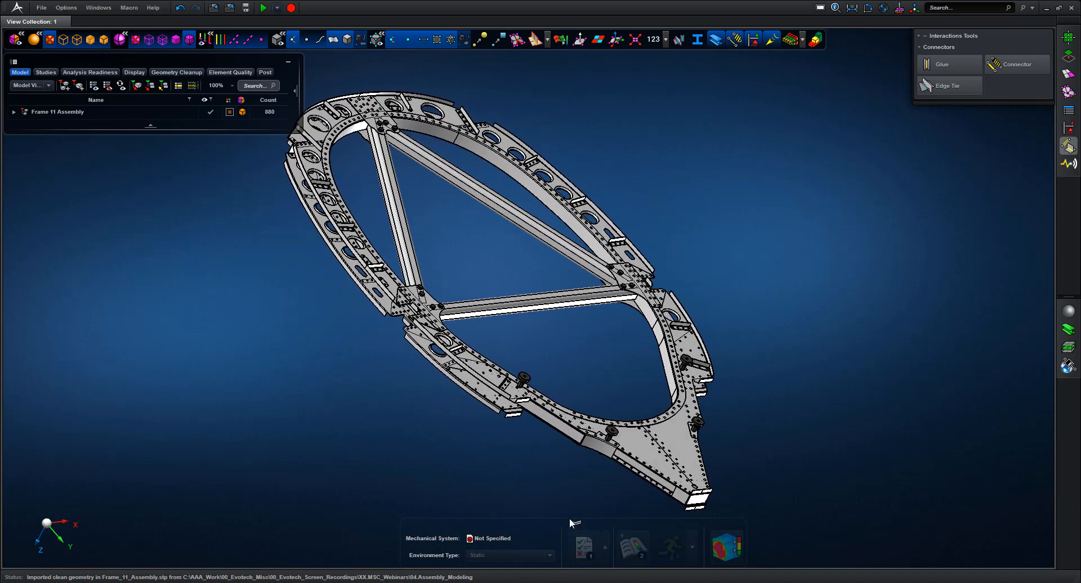
middle_drag(819, 448, 789, 437)
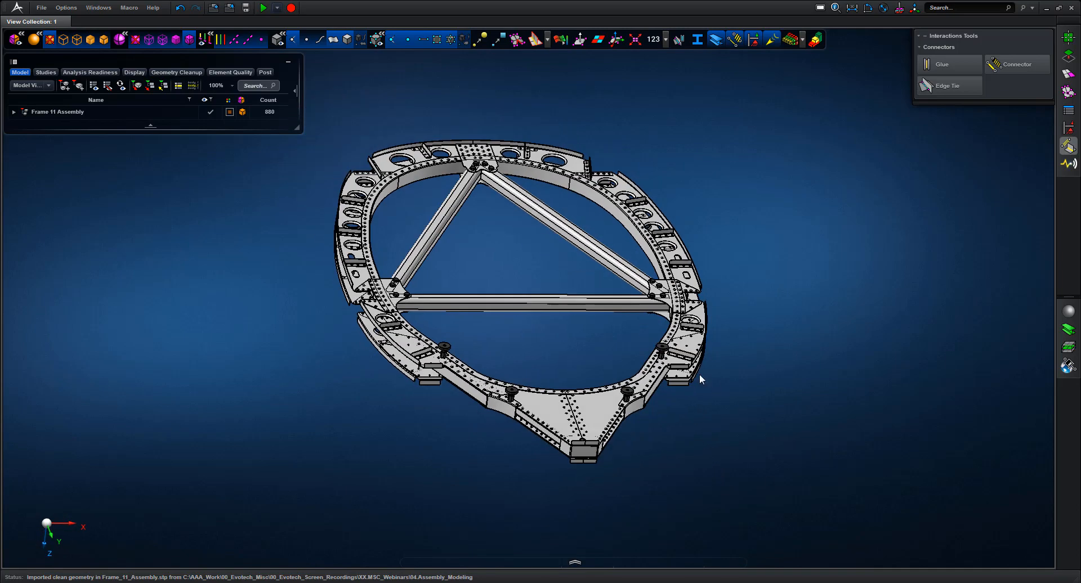
drag(713, 401, 713, 401)
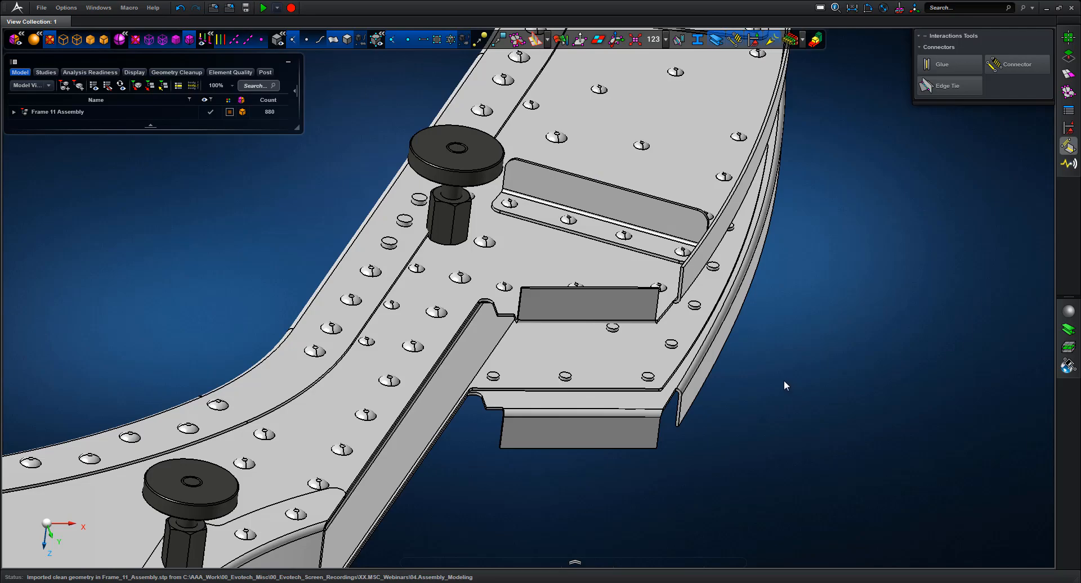
mouse_move(784, 380)
middle_down()
mouse_move(756, 337)
mouse_move(776, 373)
middle_up()
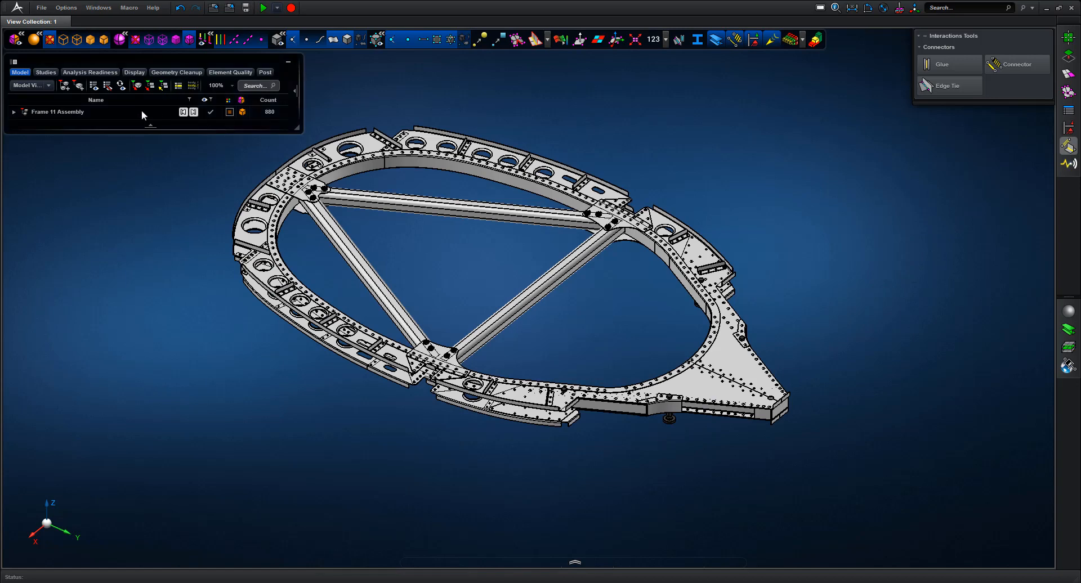
Expand Frame 11 Assembly and scroll its part list, adding the empty Assembly 6 alongside
click(14, 112)
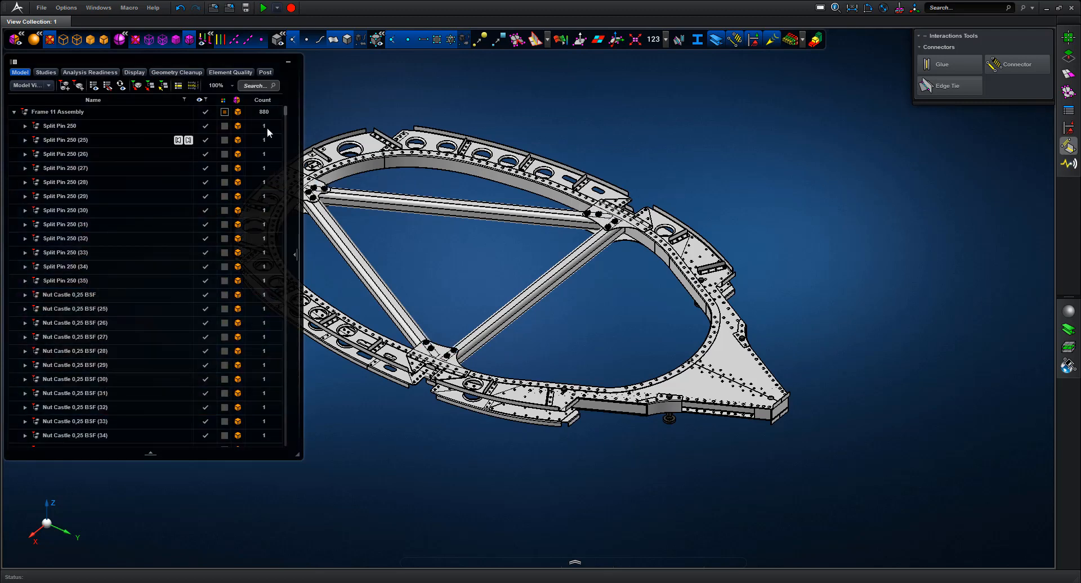
drag(285, 109, 292, 442)
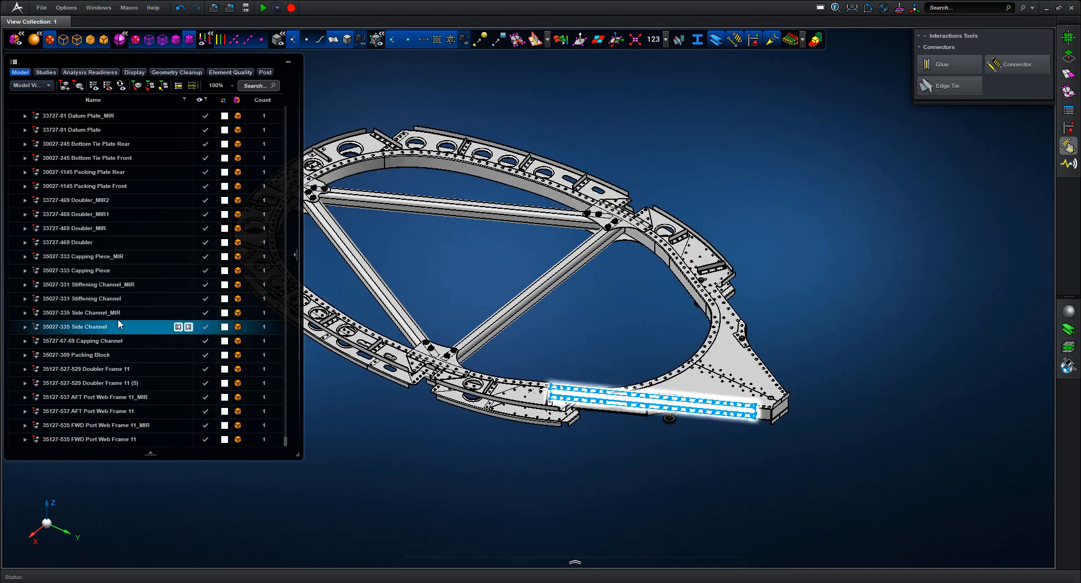
drag(284, 441, 283, 90)
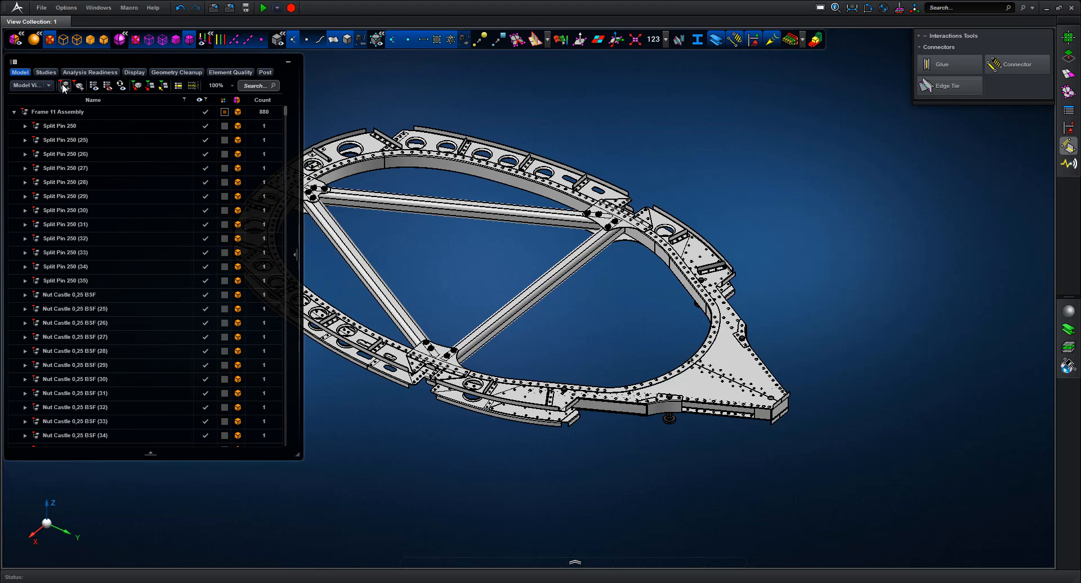
drag(286, 112, 300, 448)
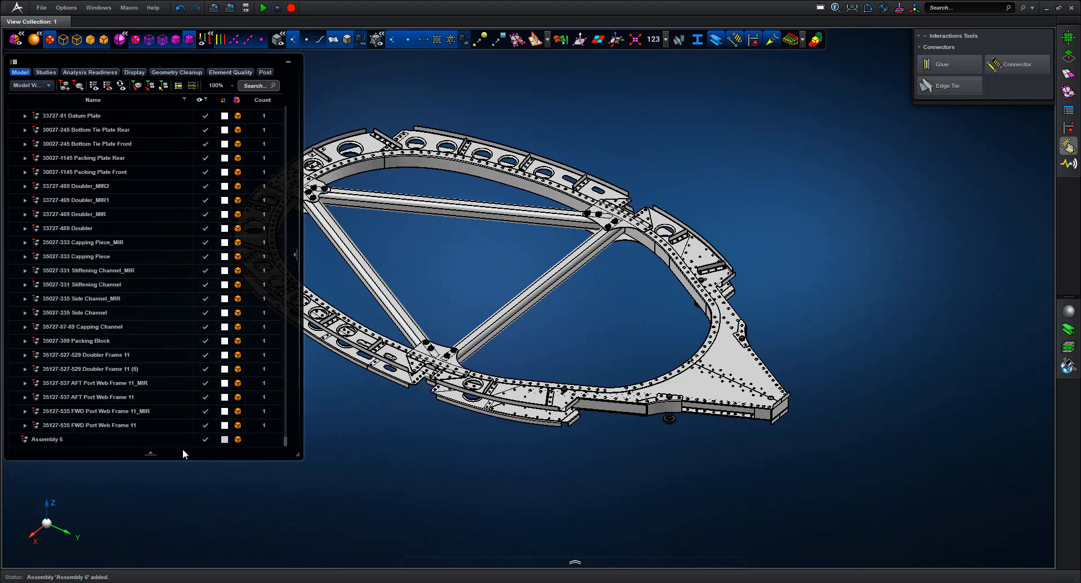
Rename Assembly 6 to 01.Fasteners and sort the model tree ascending by name
click(56, 441)
click(56, 441)
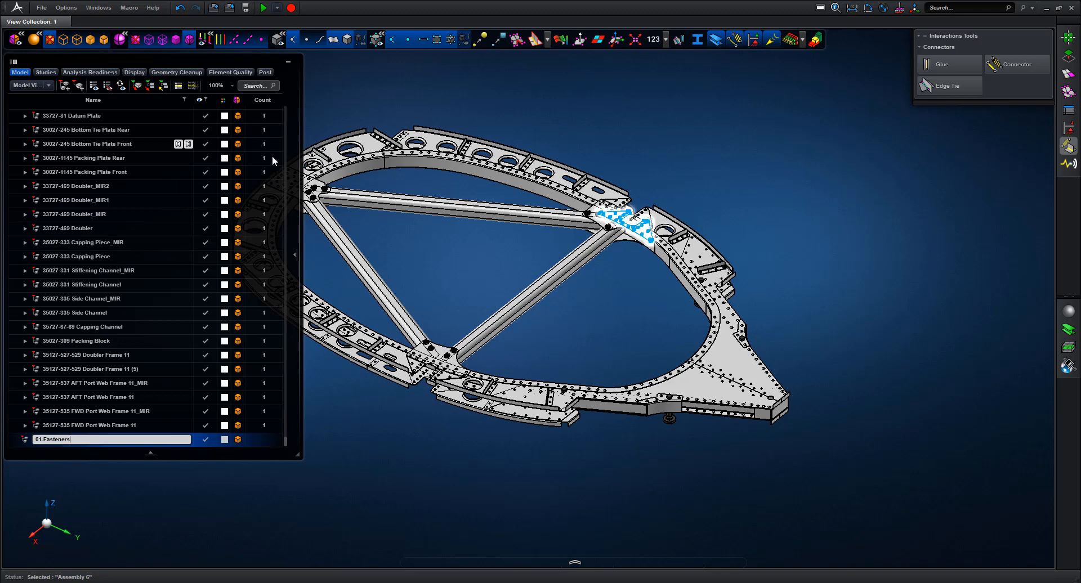
drag(286, 441, 287, 105)
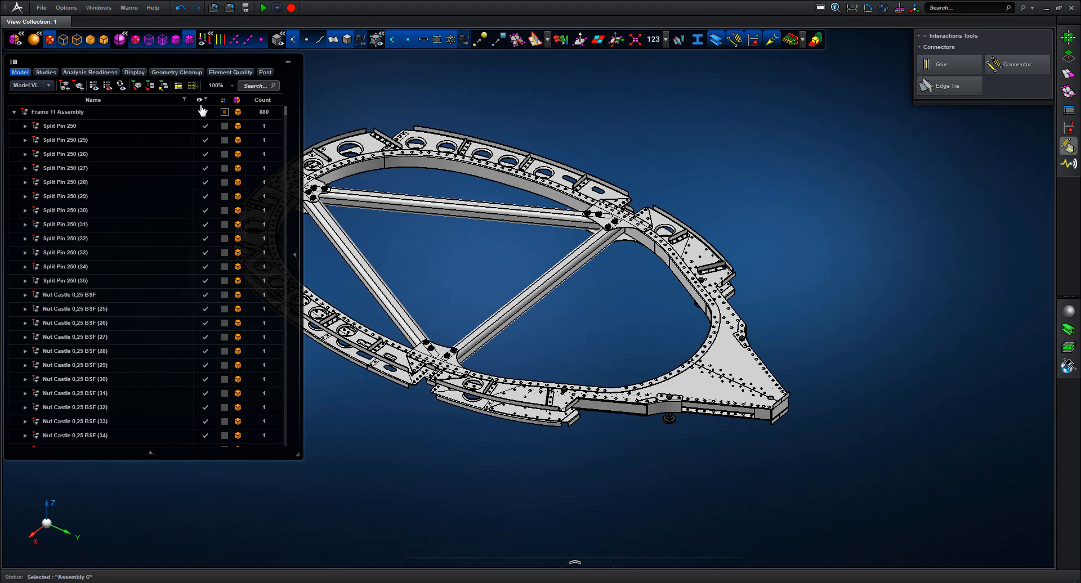
click(105, 100)
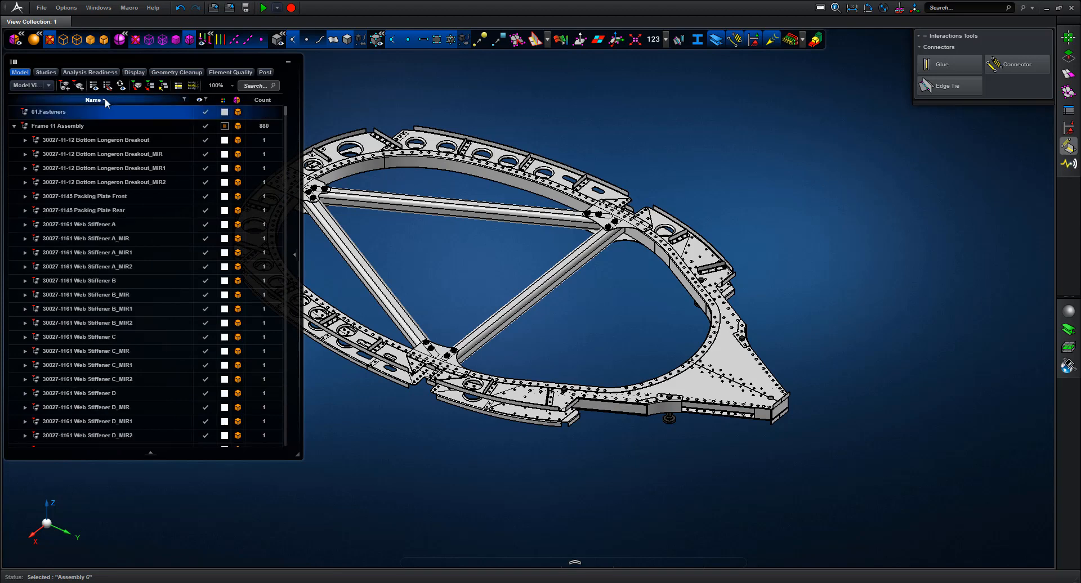
Filter to Split pins, cut-paste all 12 into 01.Fasteners, then filter for Rivet
click(253, 85)
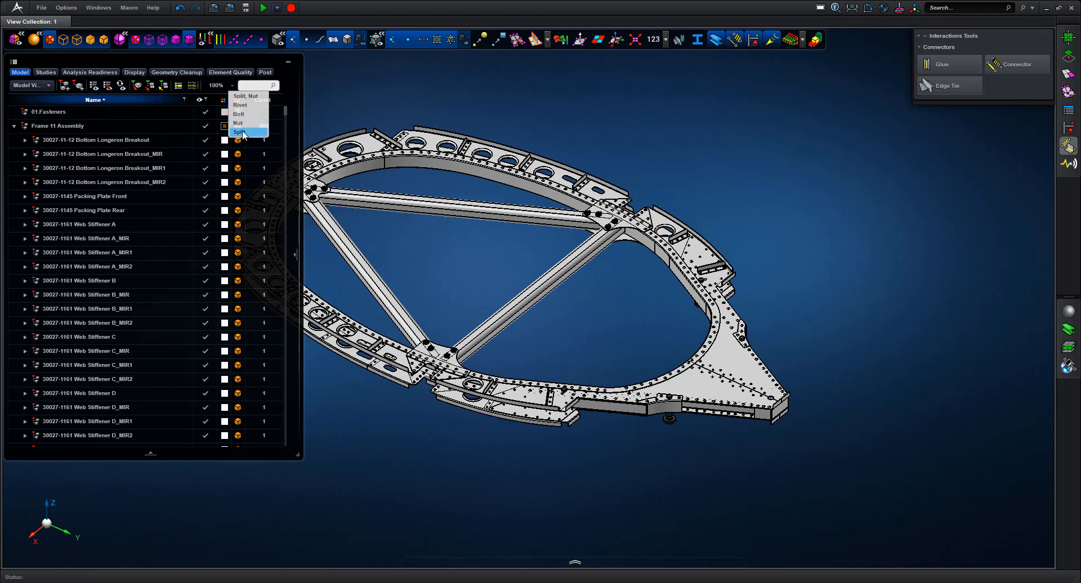
click(243, 131)
drag(286, 112, 293, 447)
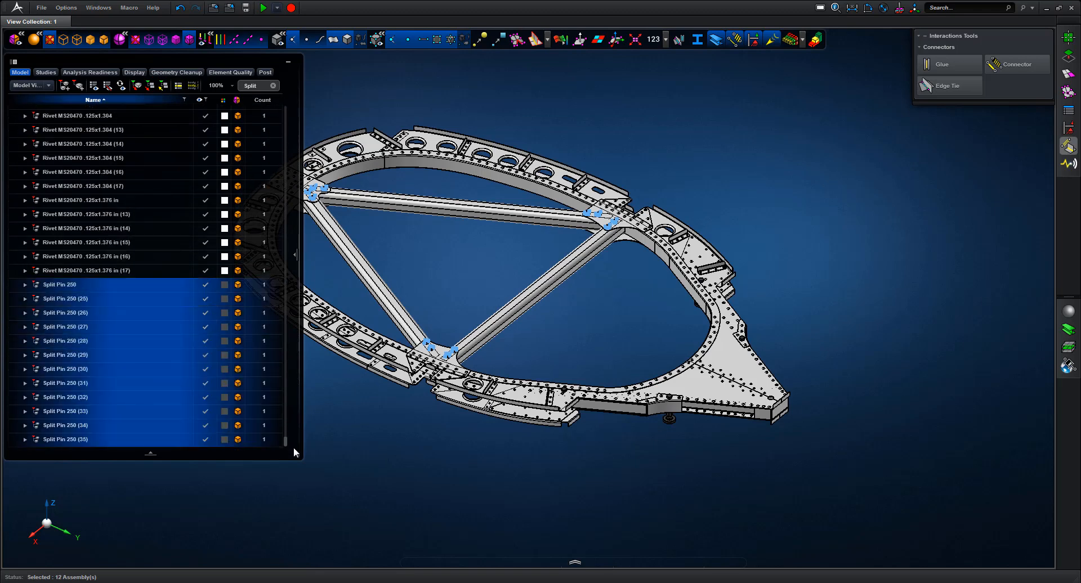
right_click(86, 286)
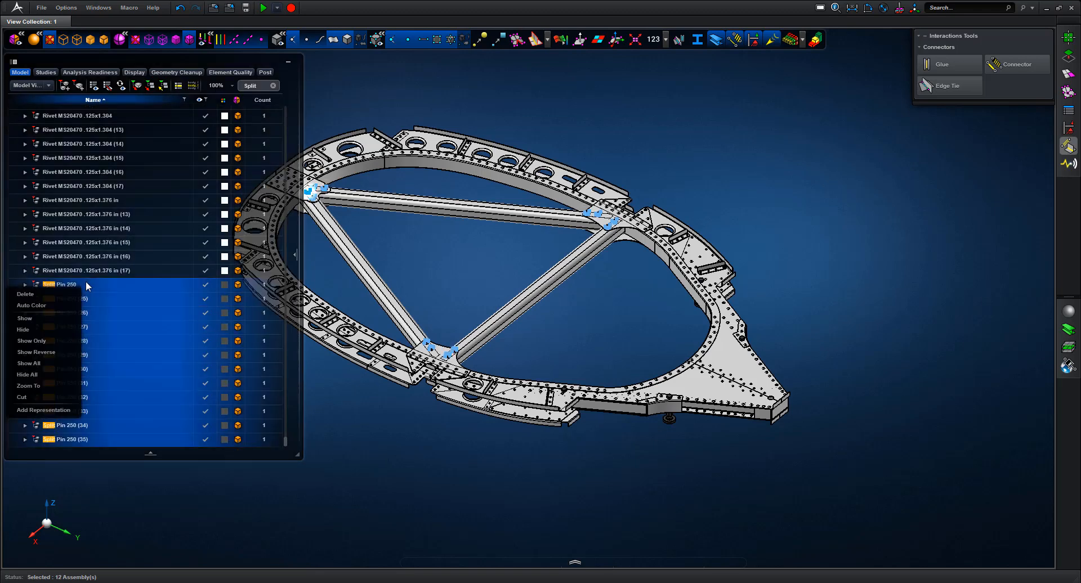
click(23, 397)
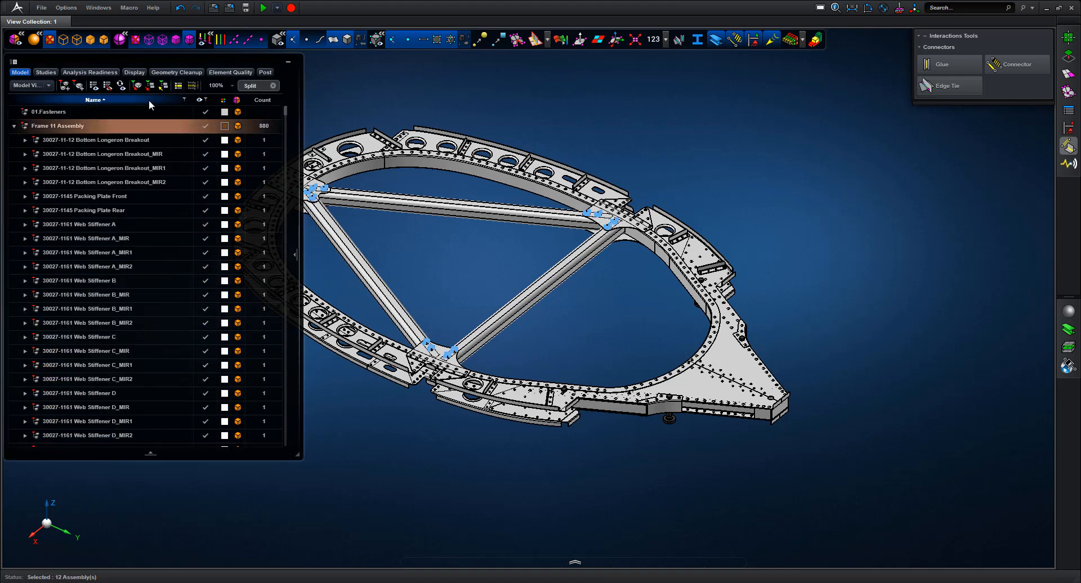
click(66, 112)
right_click(66, 113)
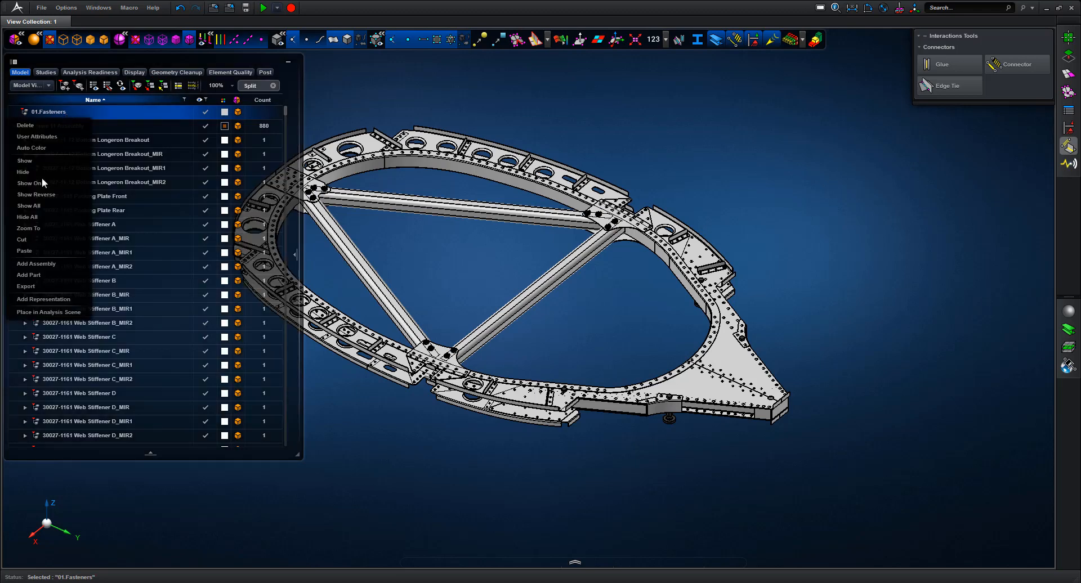
click(23, 255)
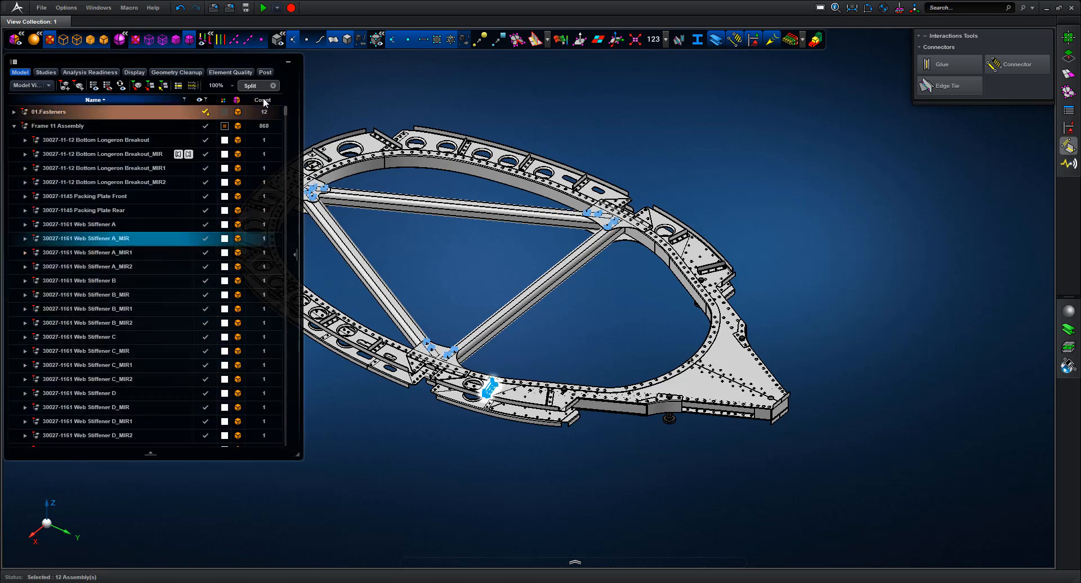
click(274, 86)
click(240, 105)
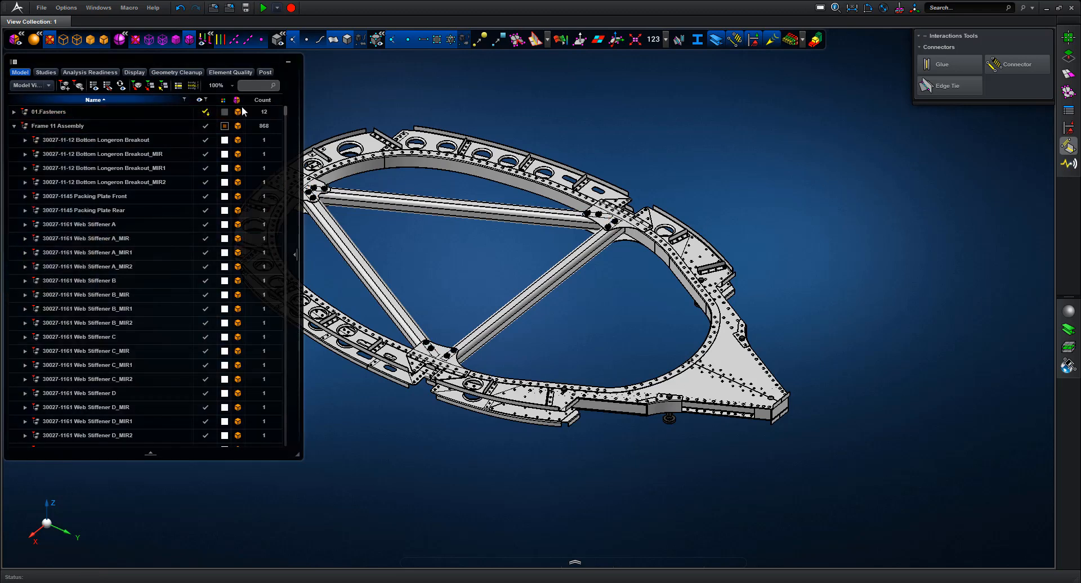
Cut the 768 filtered Rivet parts from Frame 11 Assembly and paste them into 01.Fasteners
drag(285, 110, 285, 244)
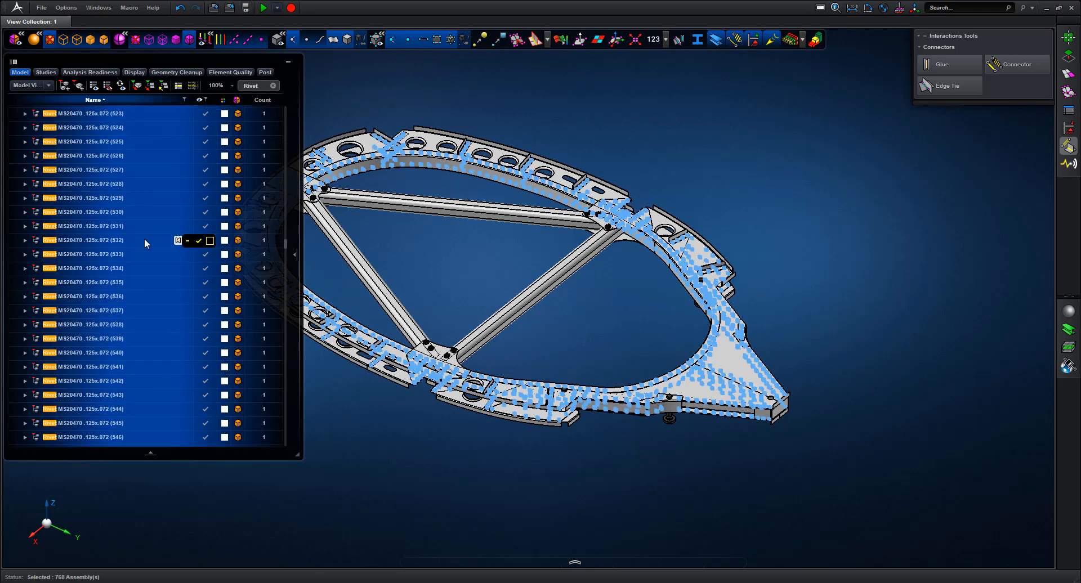
right_click(144, 239)
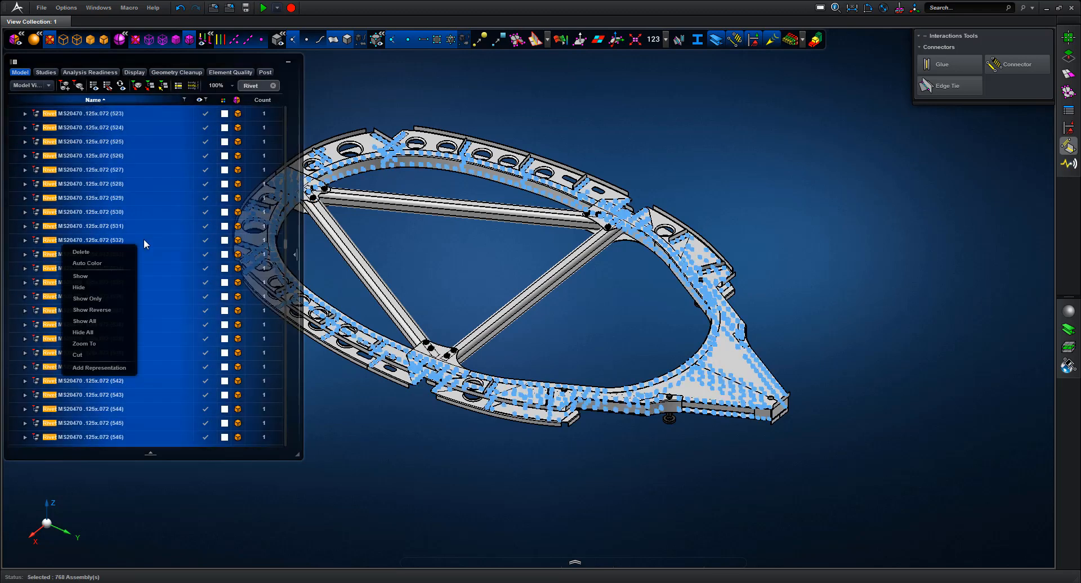
click(86, 353)
drag(285, 242, 300, 94)
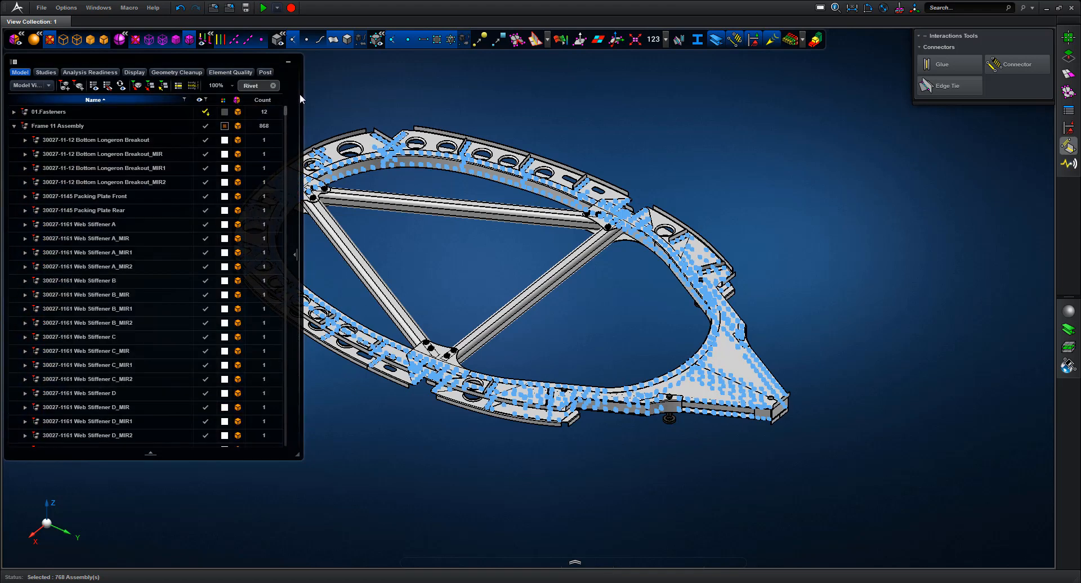
click(73, 112)
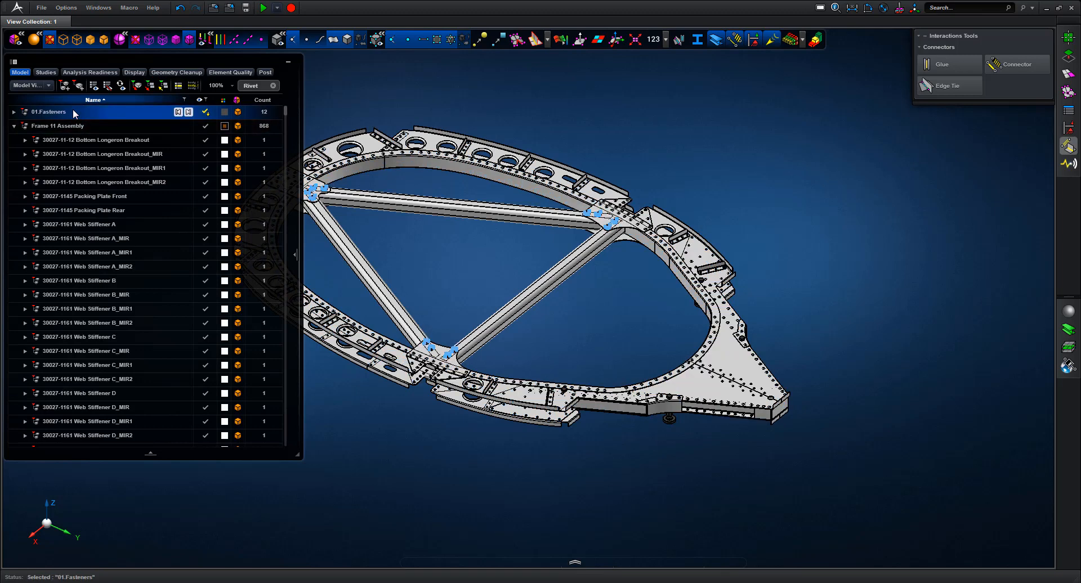
right_click(73, 111)
click(29, 251)
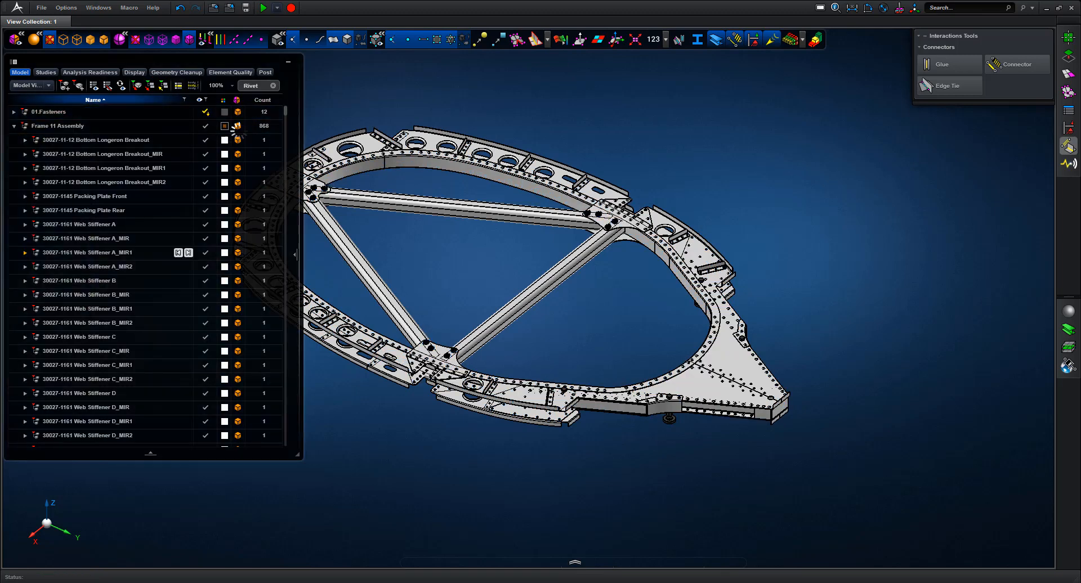
Filter the tree to Bolt and move the 16 Bolt assemblies into 01.Fasteners
click(273, 84)
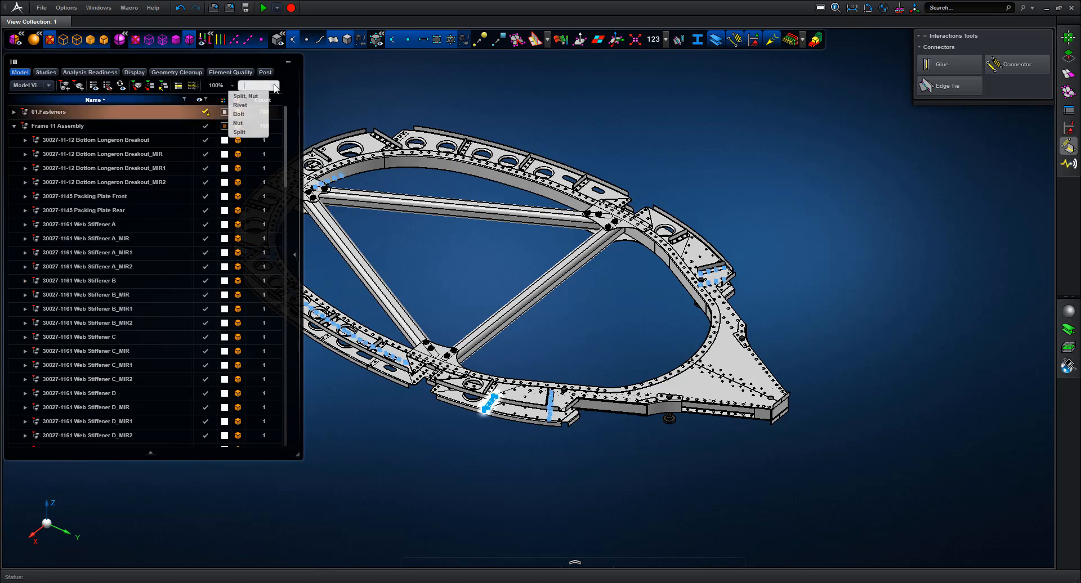
click(243, 115)
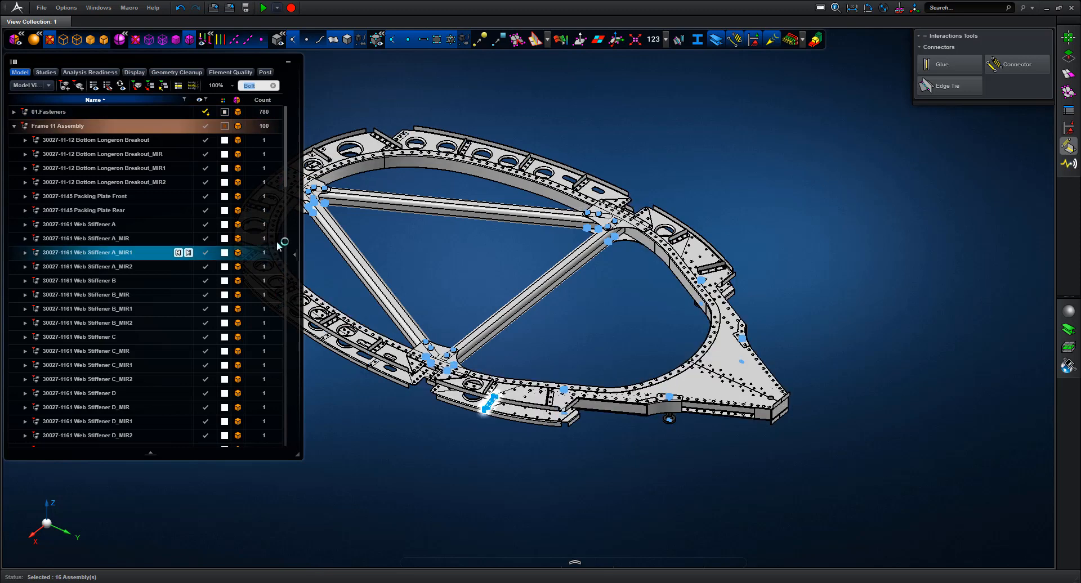
drag(285, 140, 288, 251)
right_click(120, 221)
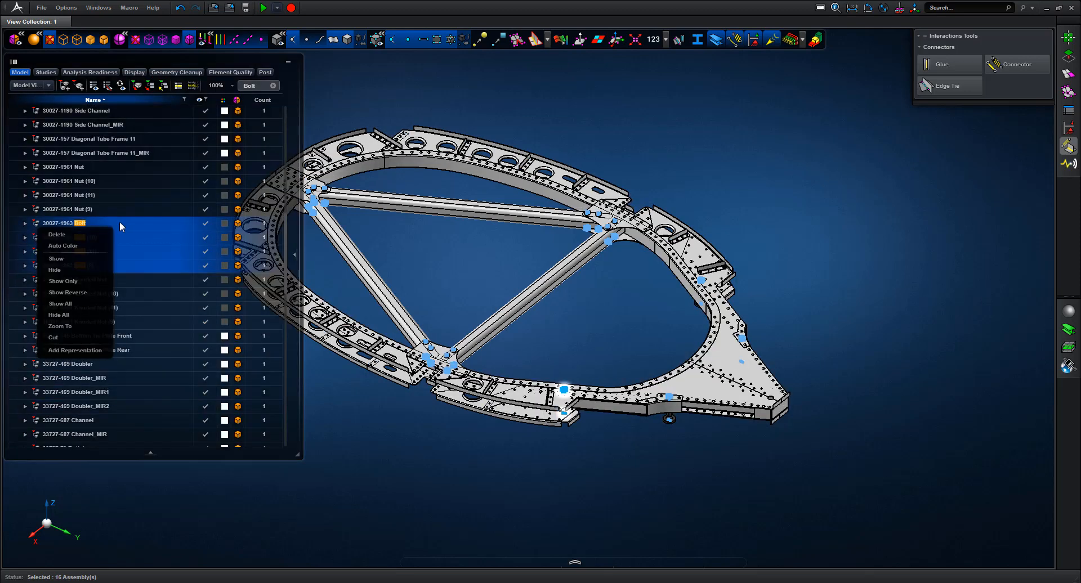
click(56, 338)
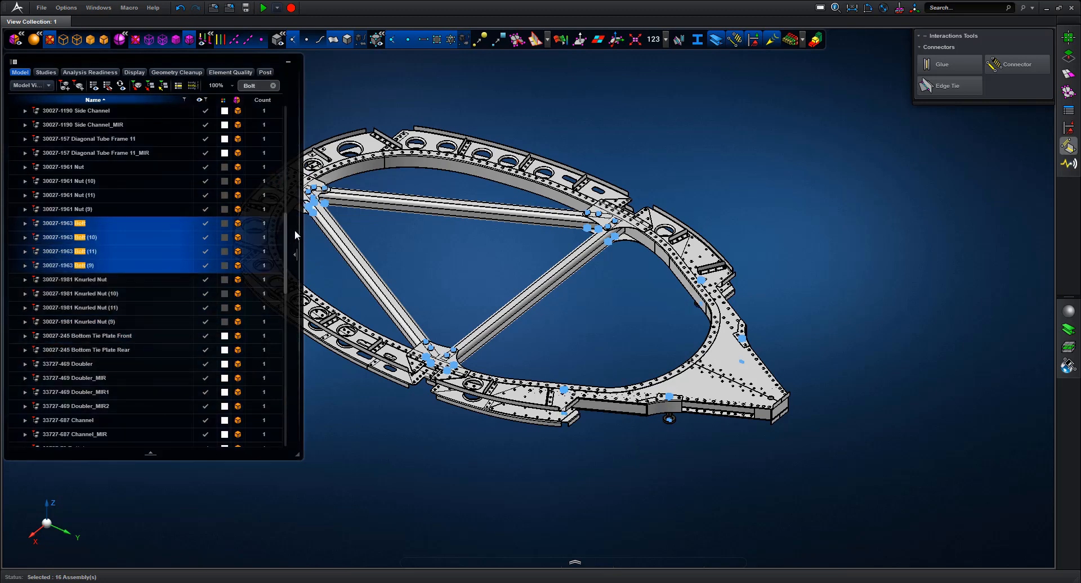
drag(285, 228, 293, 115)
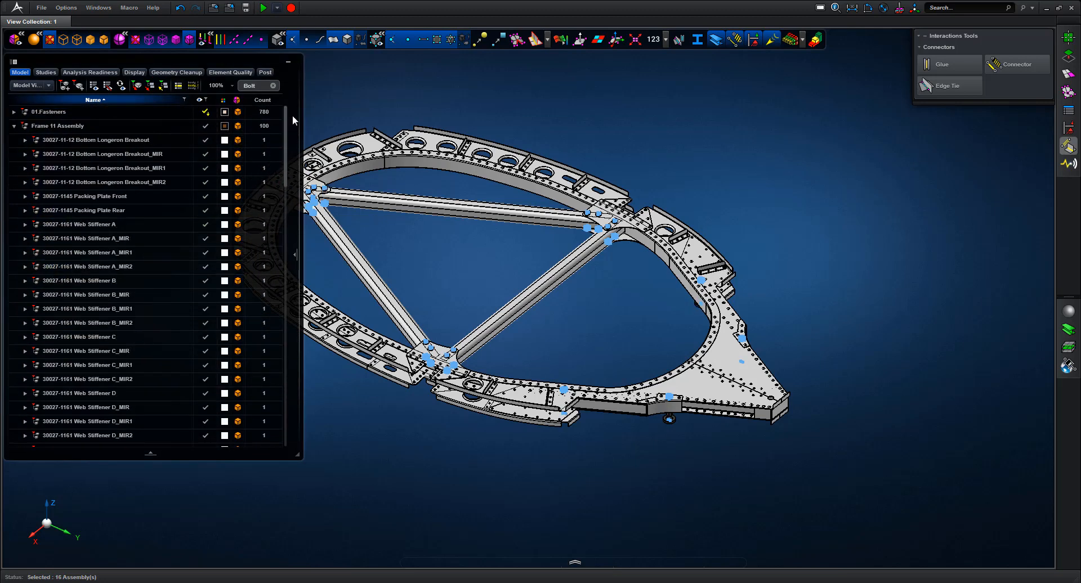
click(74, 111)
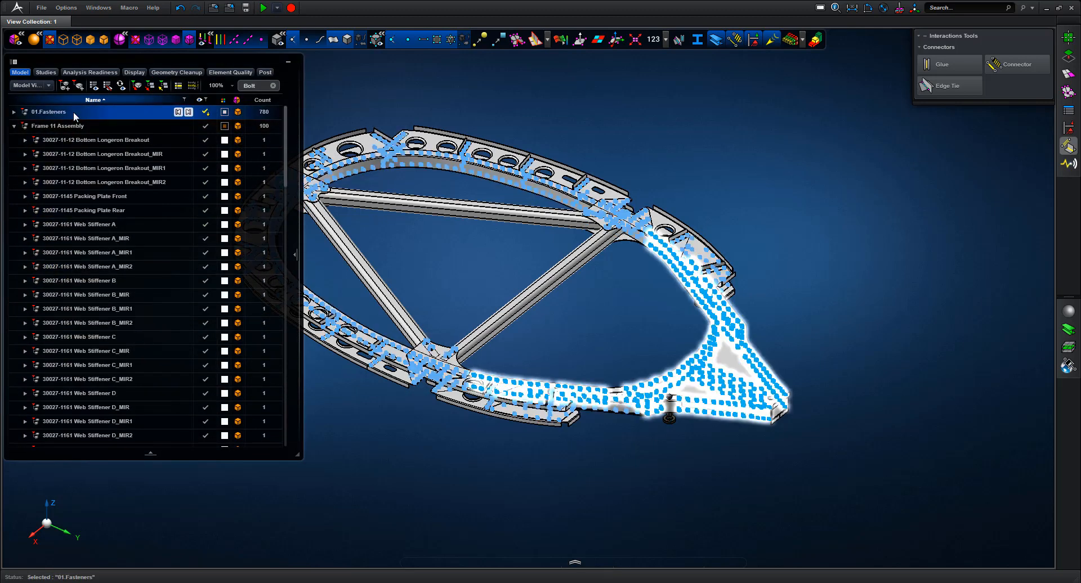
right_click(74, 111)
click(31, 249)
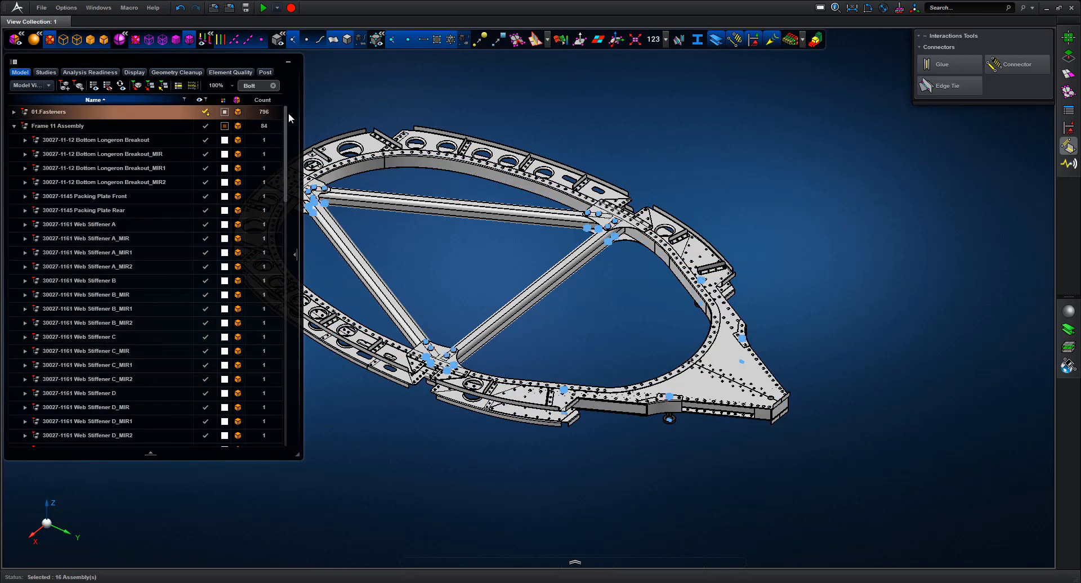
drag(285, 113, 284, 212)
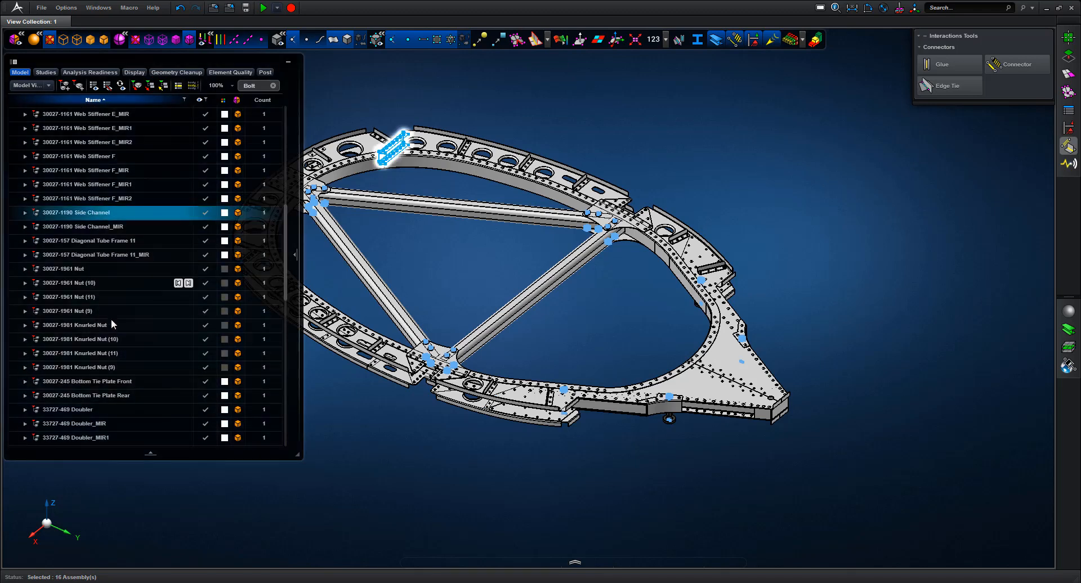
Filter by Nut, select all 20 Nut assemblies and paste them into 01.Fasteners
click(272, 85)
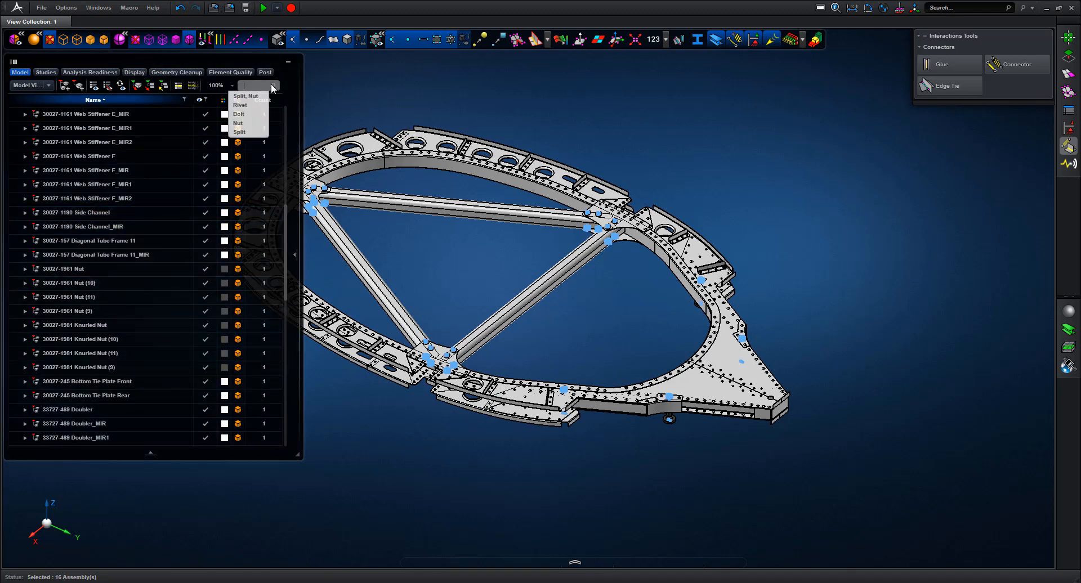
click(239, 123)
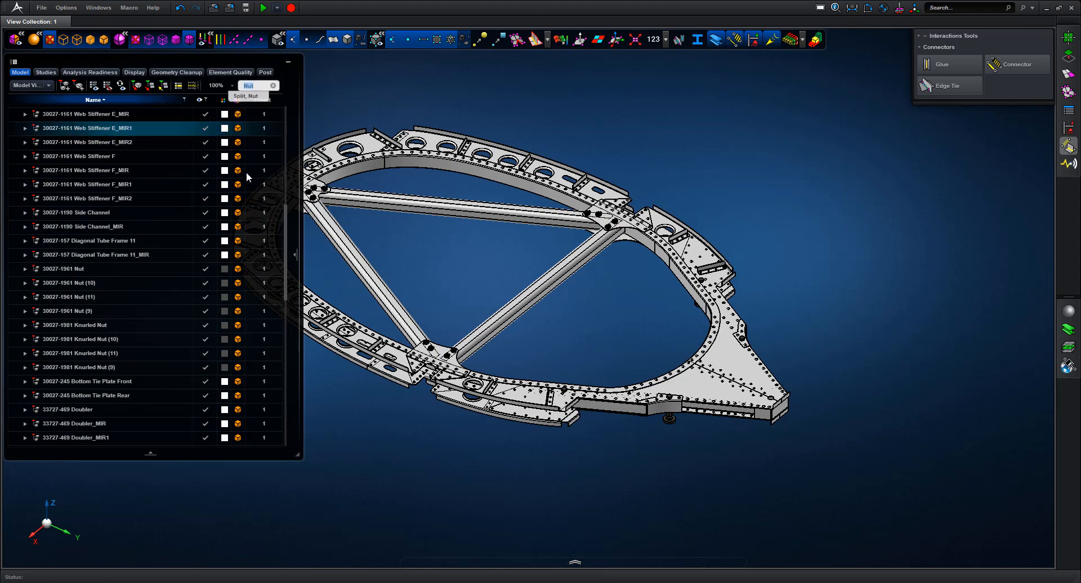
key(Return)
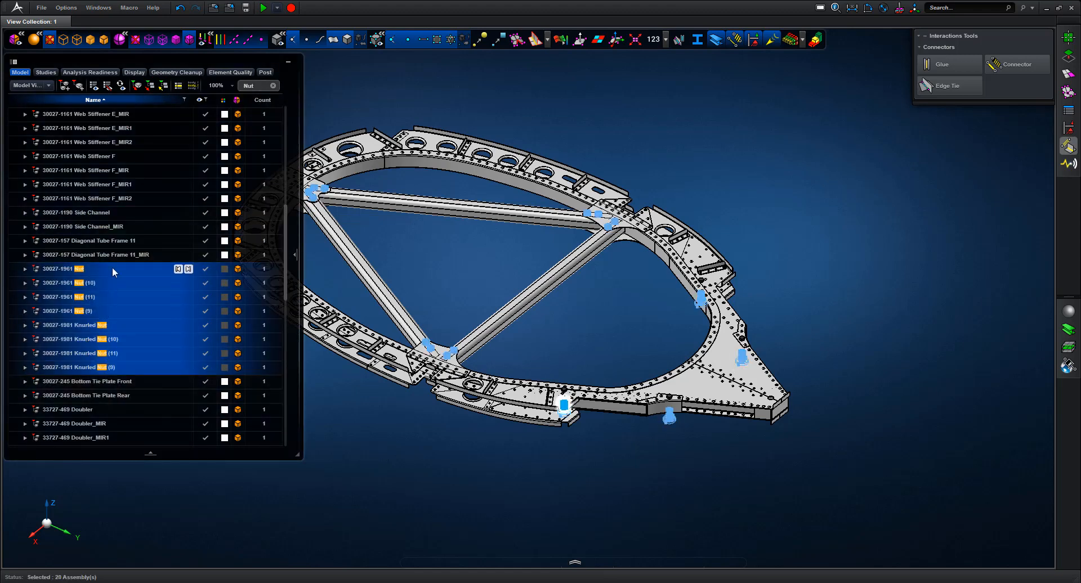
right_click(113, 267)
click(53, 382)
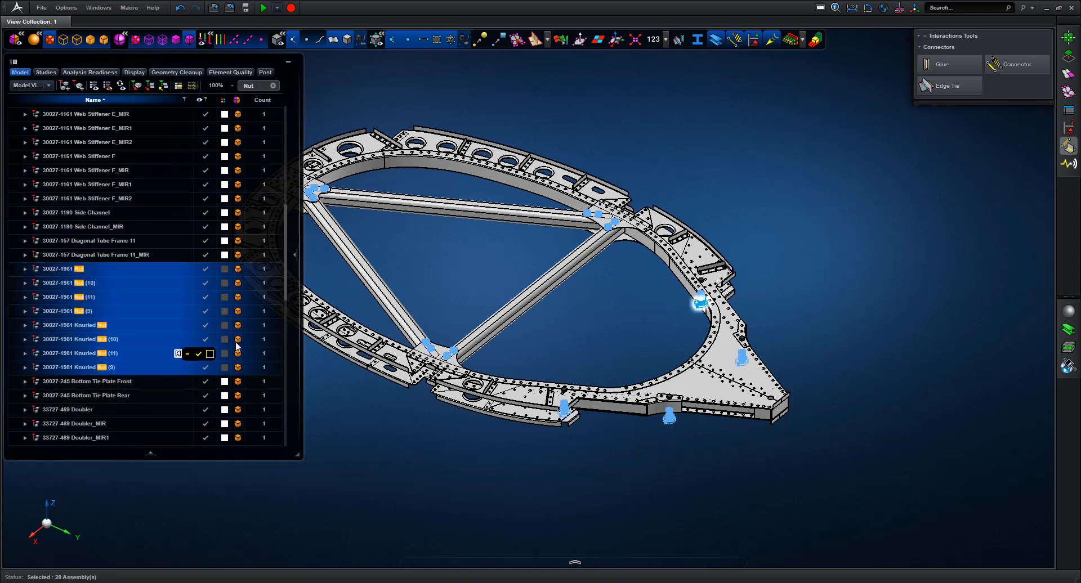
drag(284, 278, 294, 143)
click(68, 110)
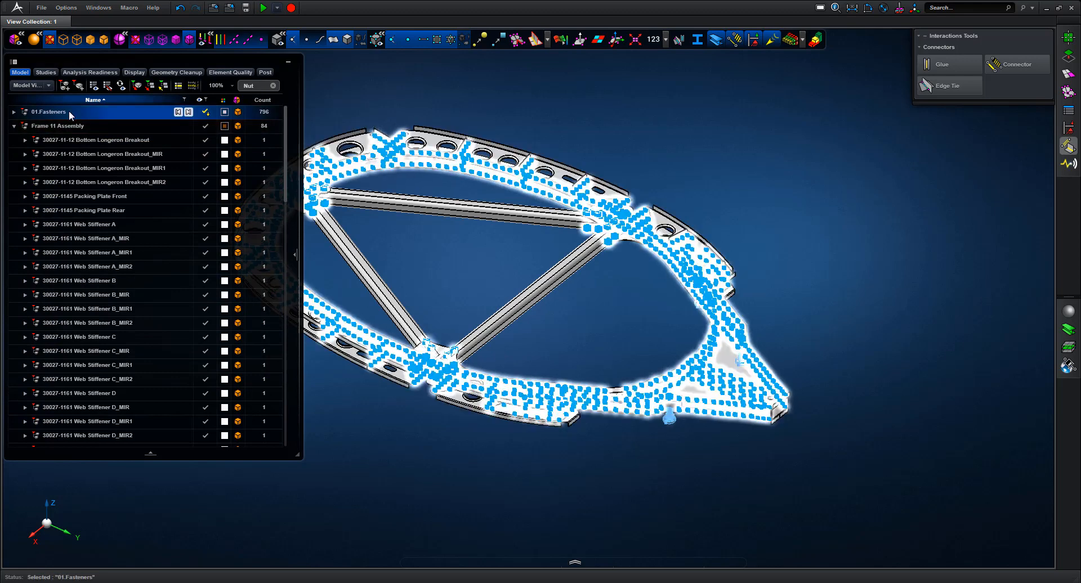
right_click(65, 114)
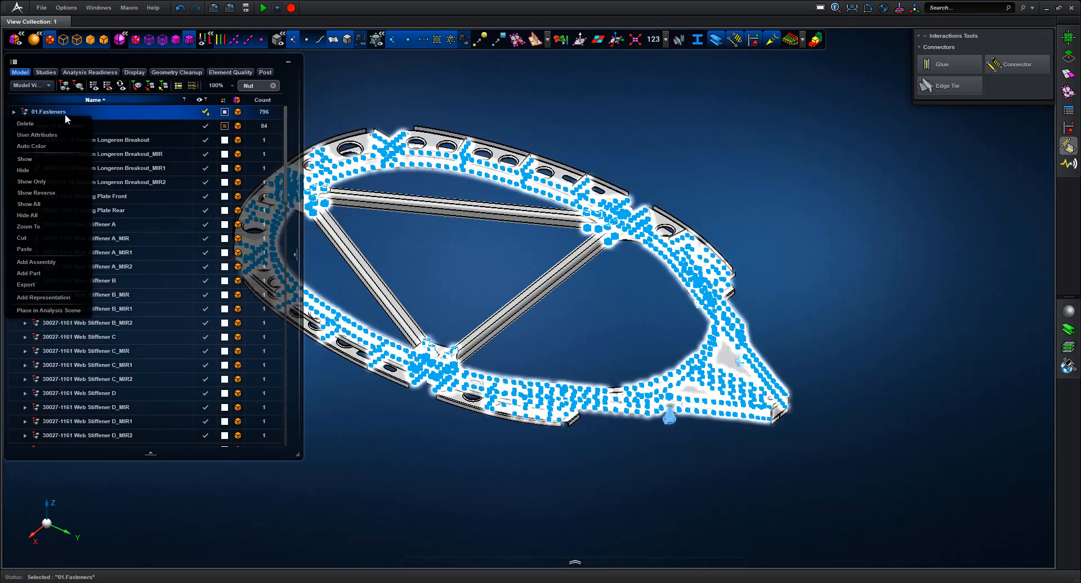
click(26, 250)
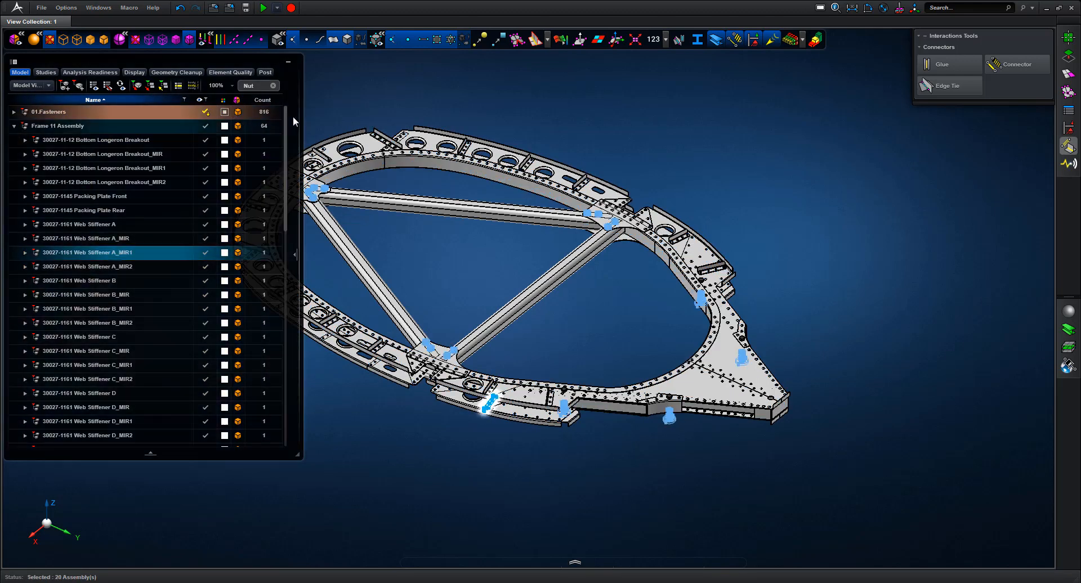
Select 01.Fasteners and scroll through it to check its 816 parts
click(226, 113)
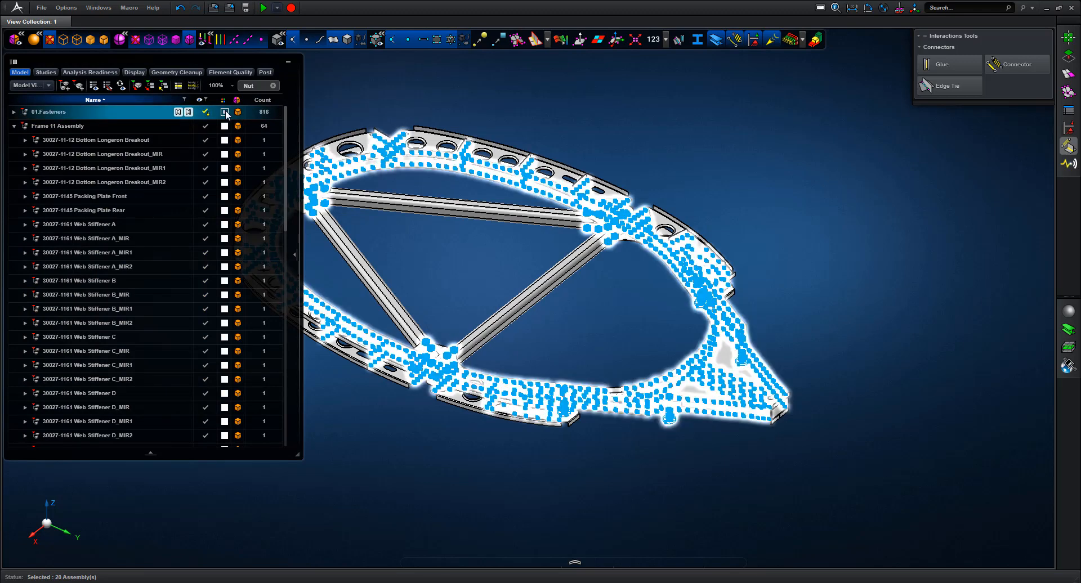
drag(288, 114, 285, 357)
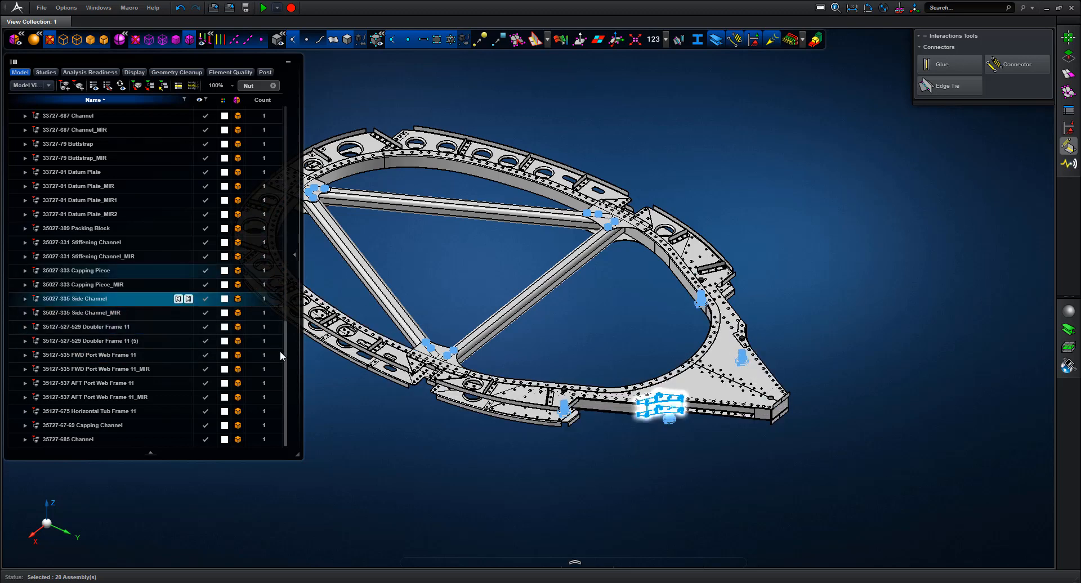
drag(285, 352, 299, 113)
Colour all parts in 01.Fasteners red and clear the selection
click(224, 112)
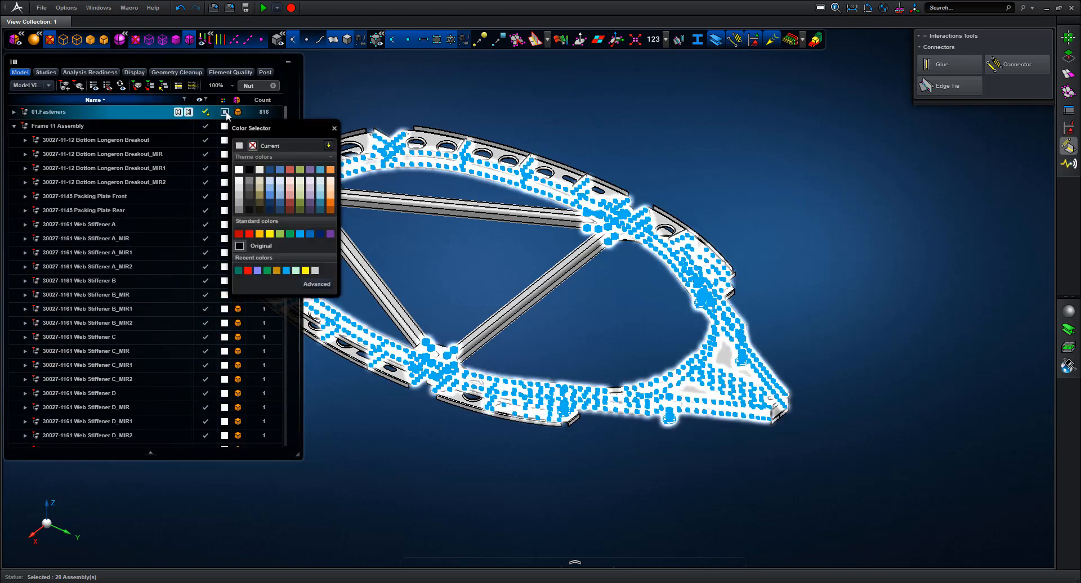
click(242, 234)
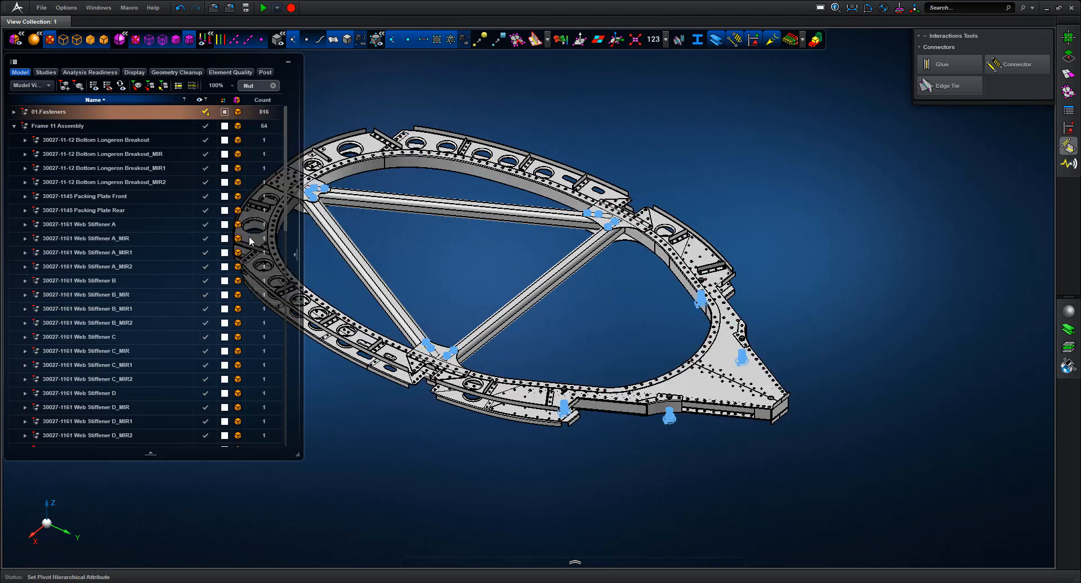
click(438, 304)
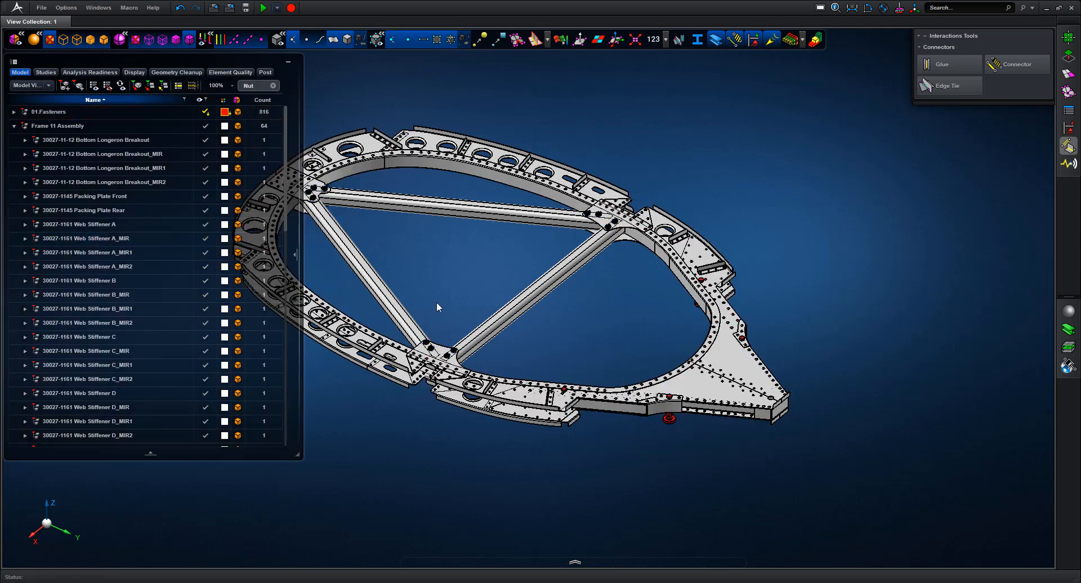
Zoom in on a red nut under the frame and orbit to view it from below
scroll(633, 306, up, 5)
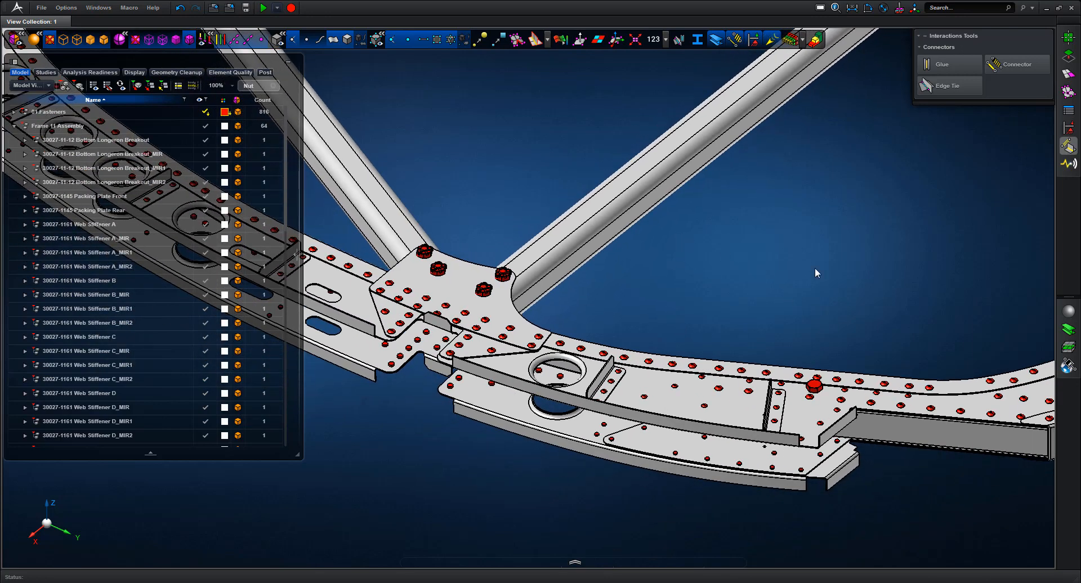
key(f)
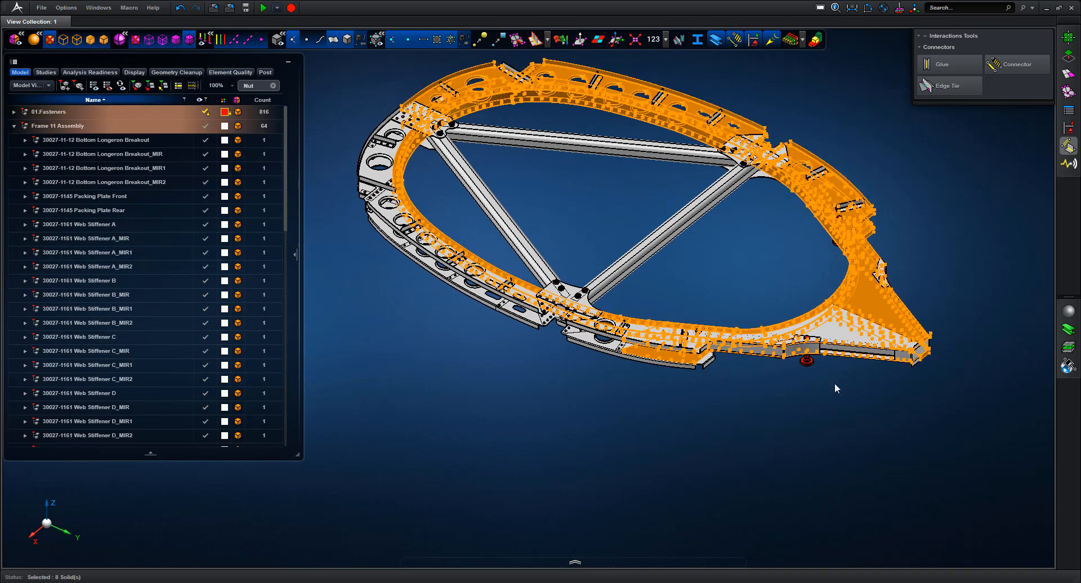
click(833, 381)
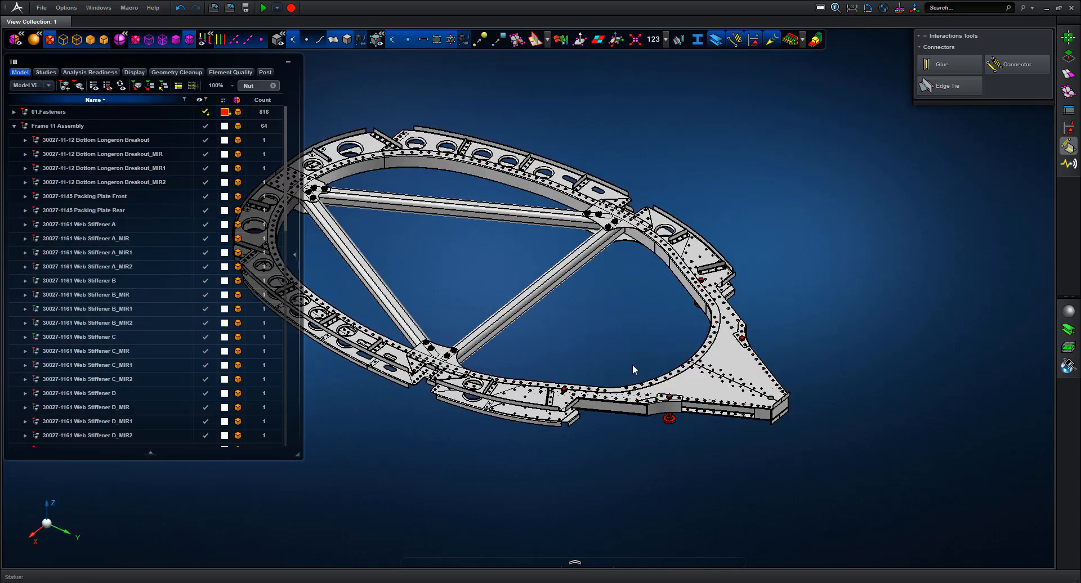
drag(635, 399, 696, 448)
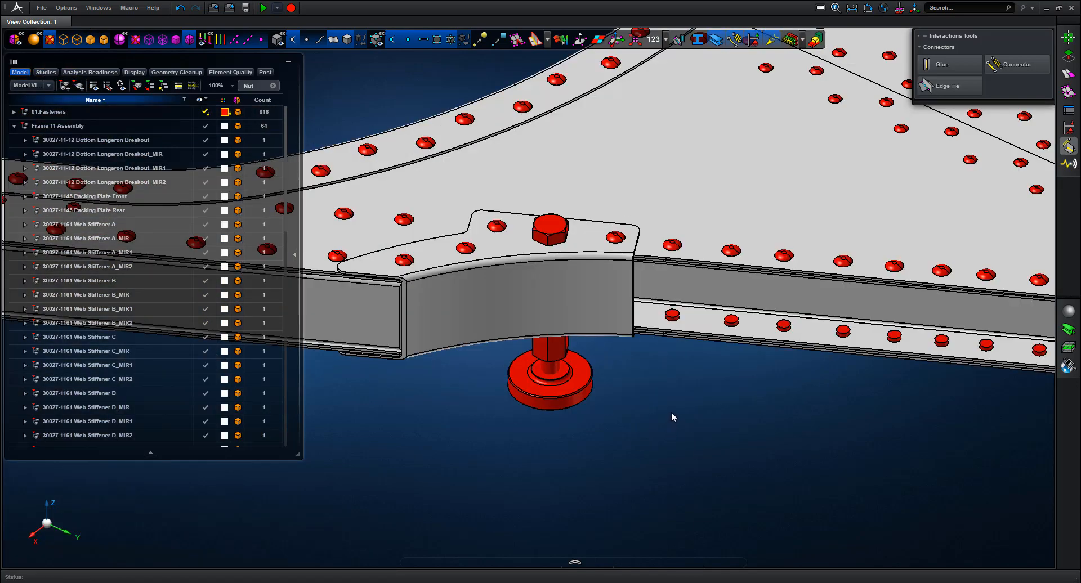
mouse_move(672, 411)
middle_down()
mouse_move(674, 389)
mouse_move(674, 427)
middle_up()
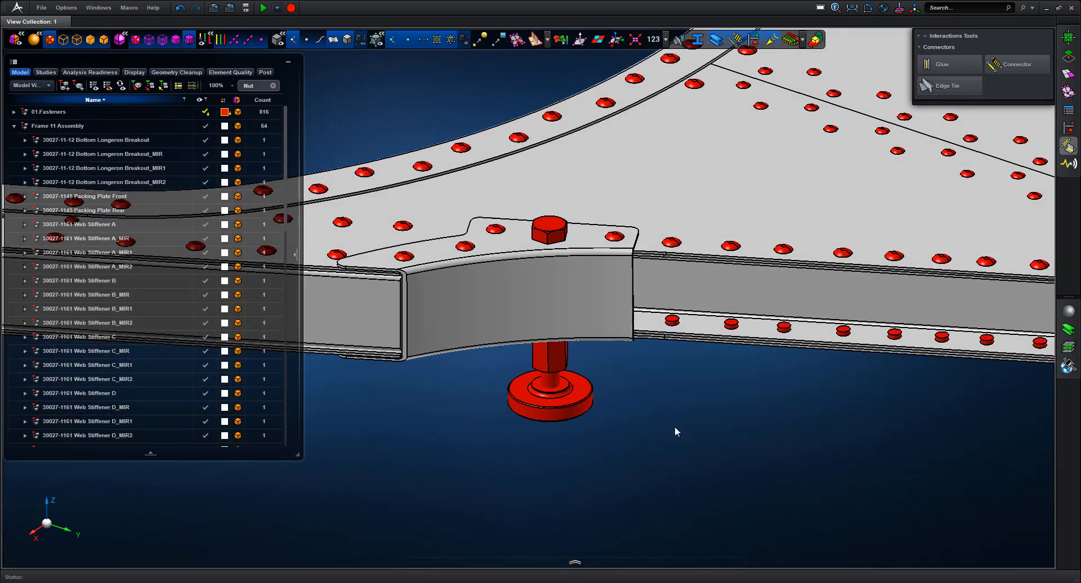
key(f)
middle_drag(445, 354, 433, 357)
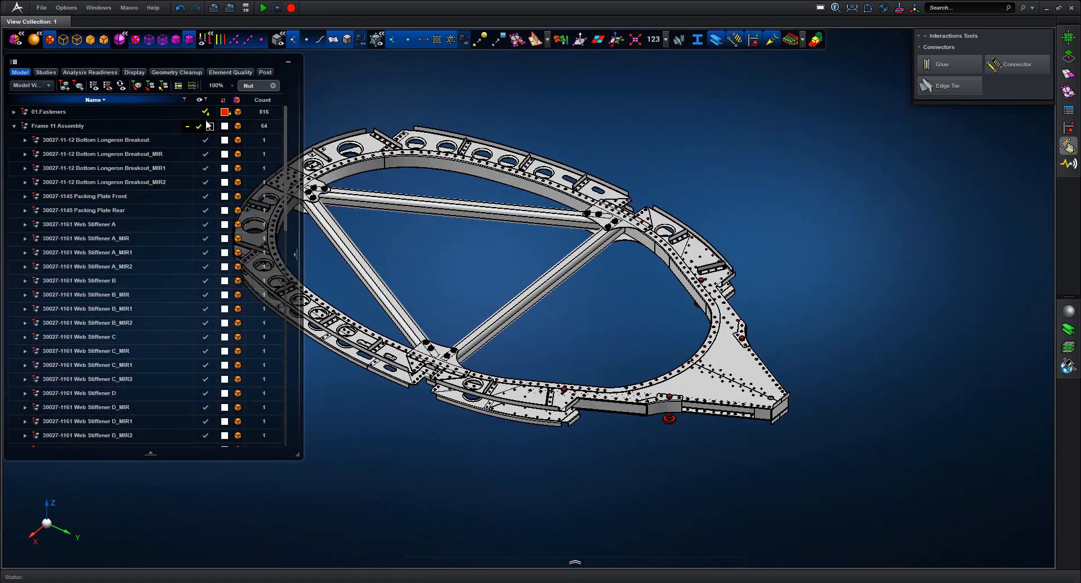
Hide the fasteners and show only Frame 11 Assembly, fitted in view
click(210, 113)
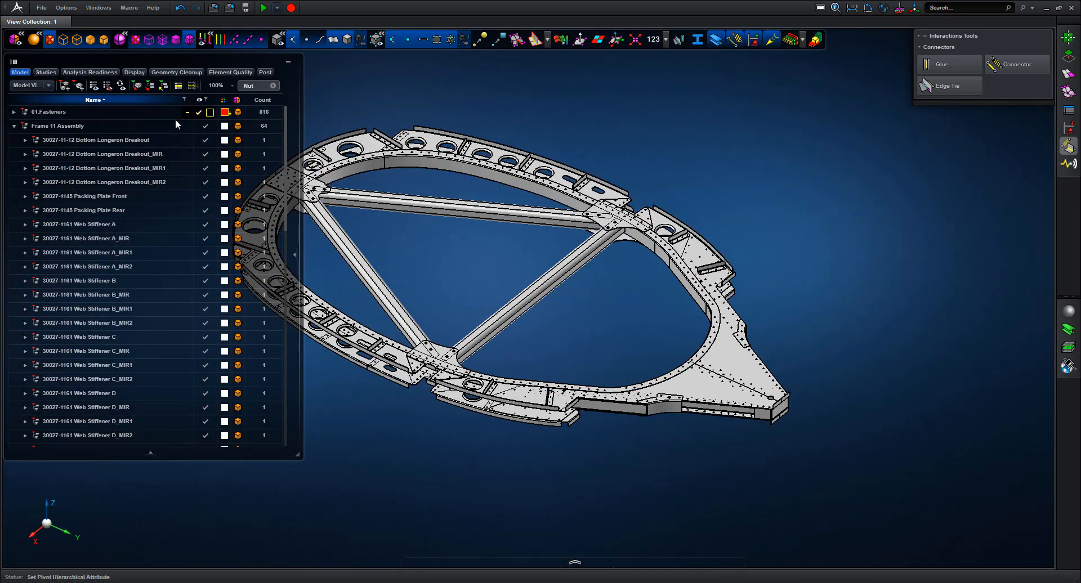
click(97, 127)
right_click(96, 126)
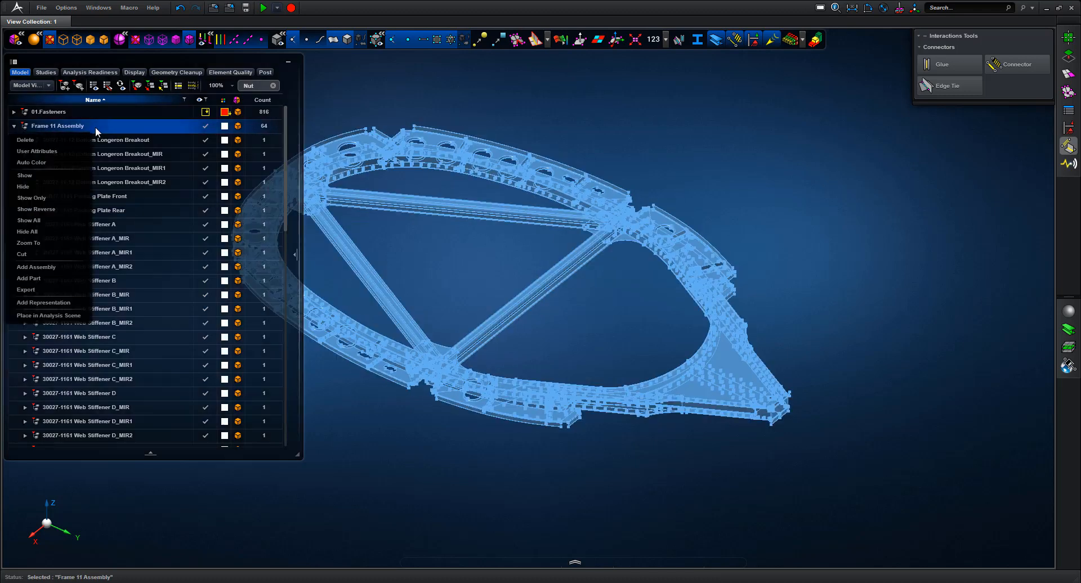
click(28, 198)
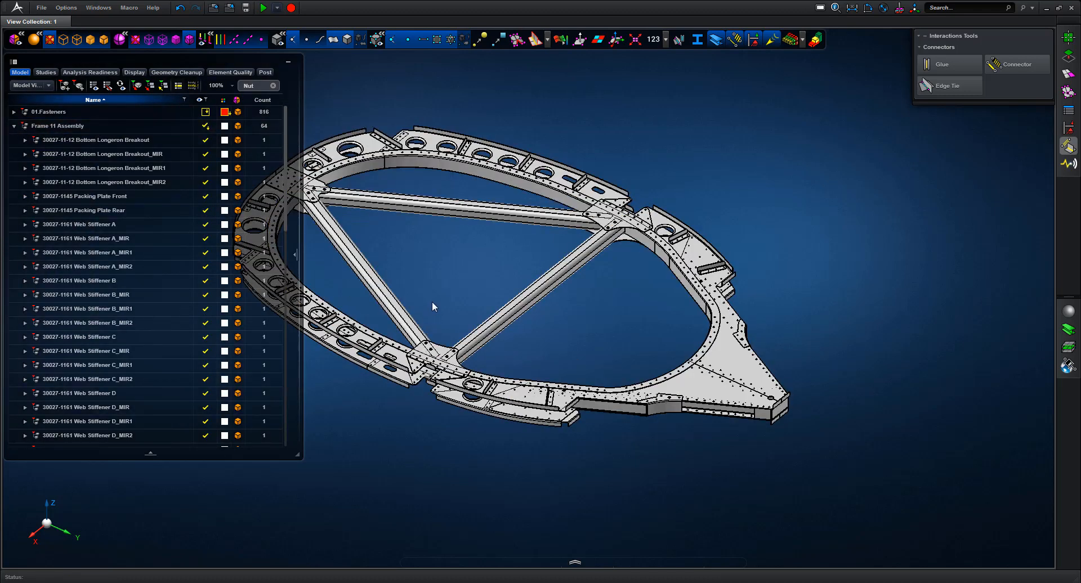
ctrl+middle_drag(428, 300, 486, 345)
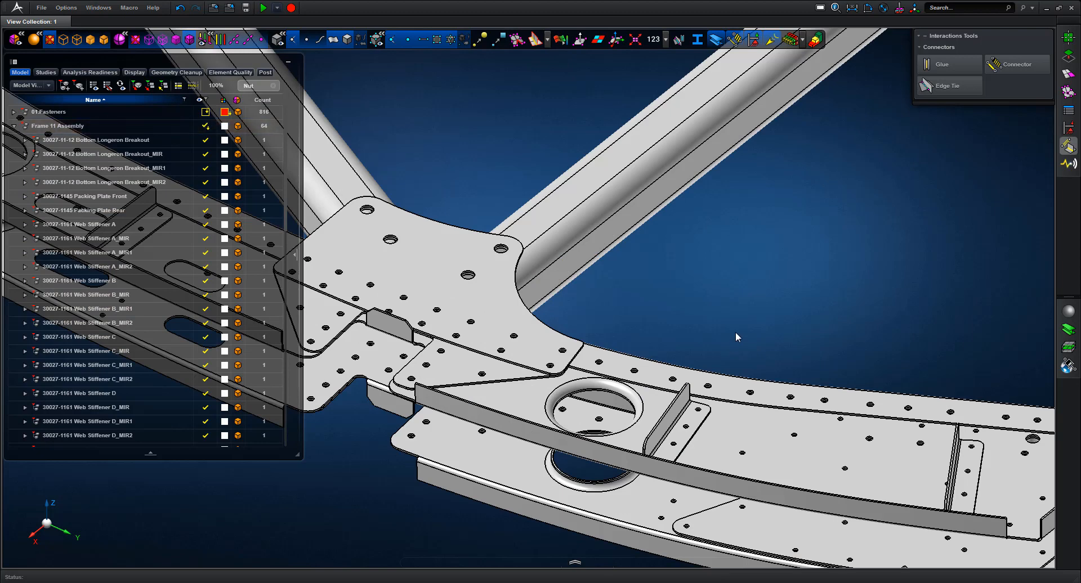
key(f)
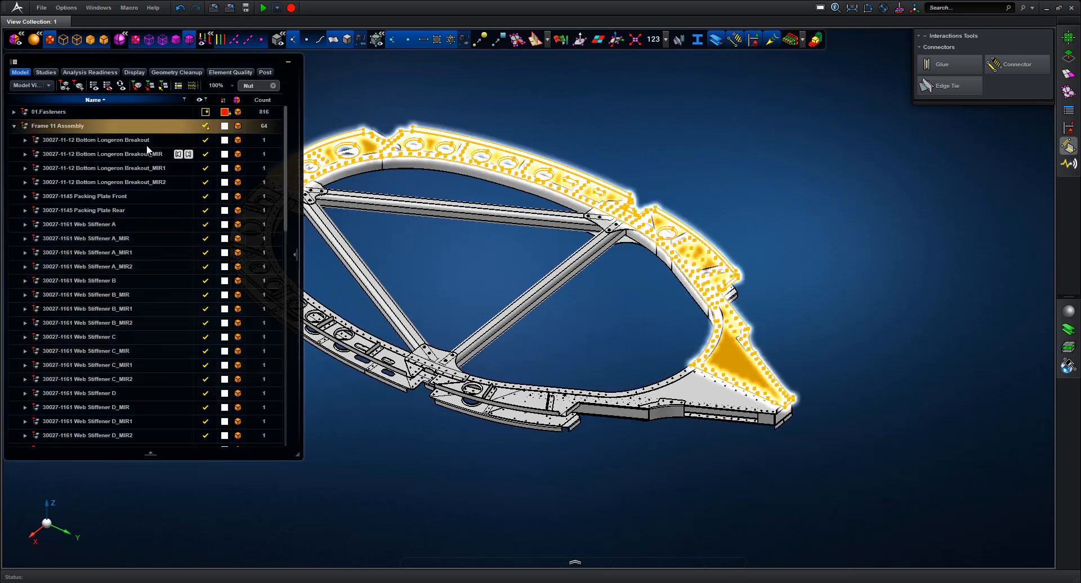
Select all 64 Frame 11 parts and Auto Color them with distinct colours
click(143, 141)
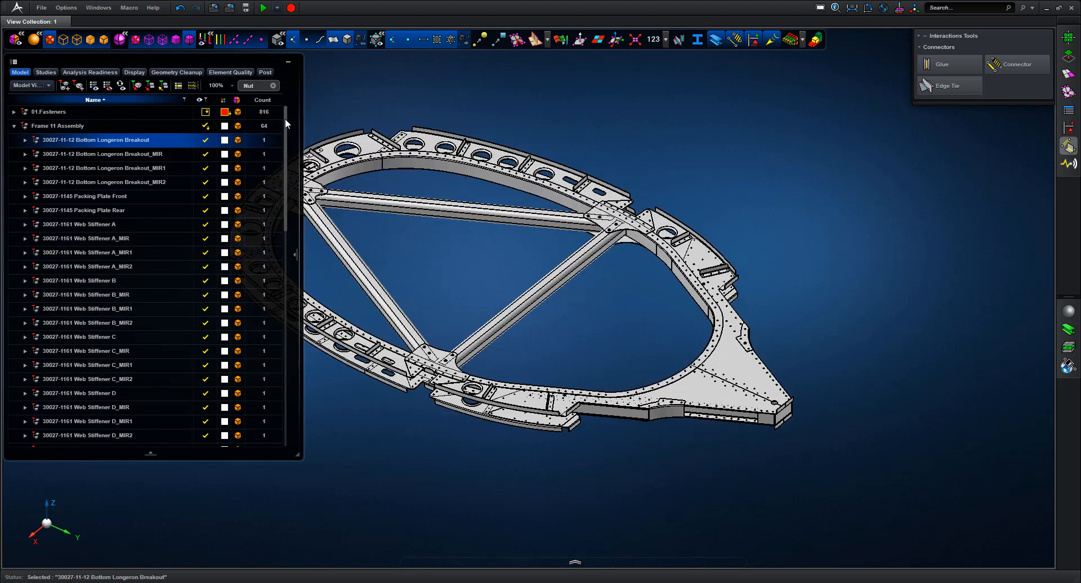
scroll(283, 218, down, 3)
drag(285, 223, 285, 367)
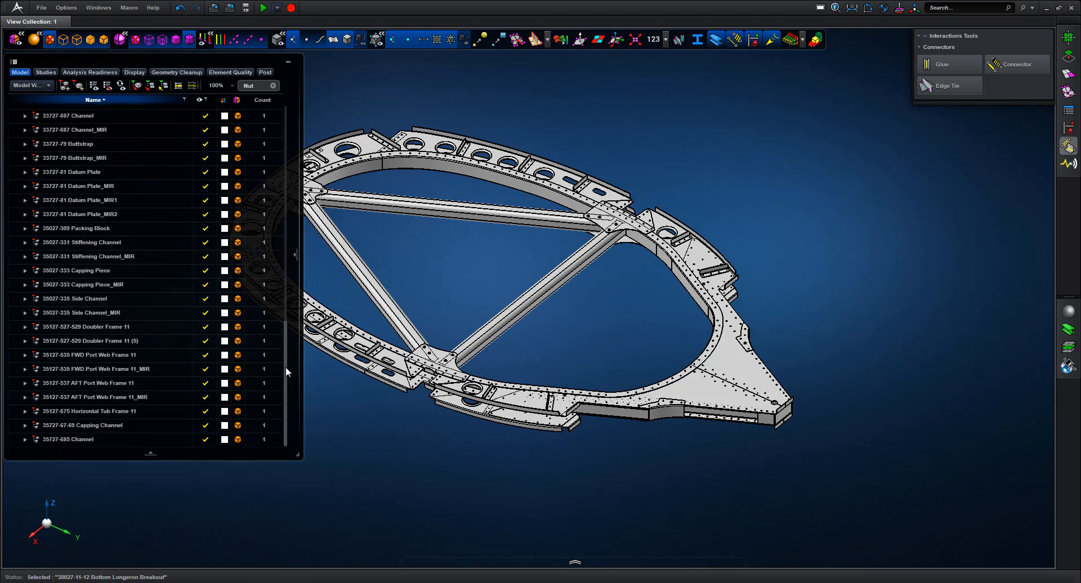
right_click(75, 442)
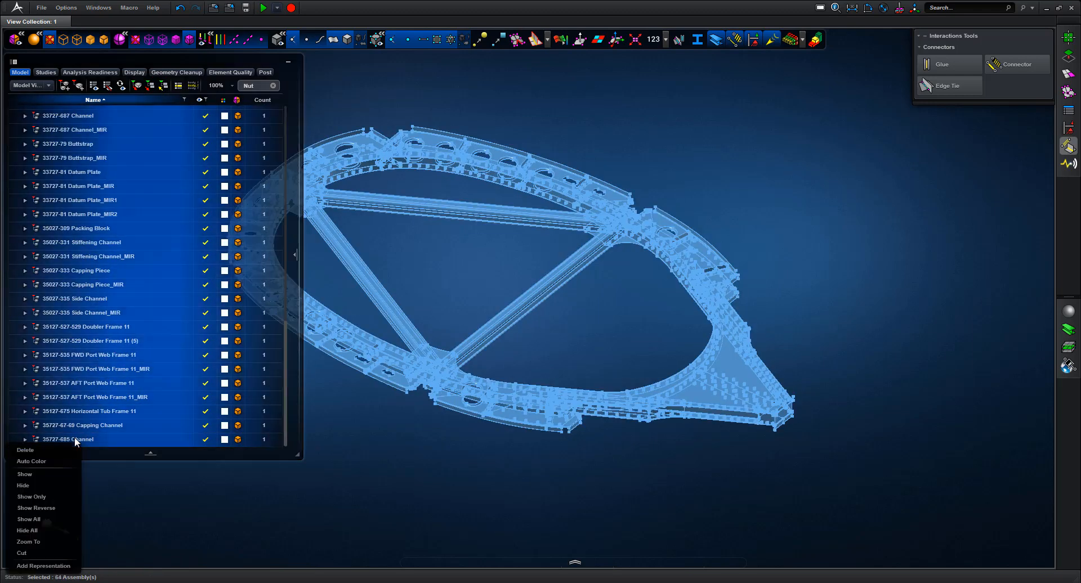
click(32, 460)
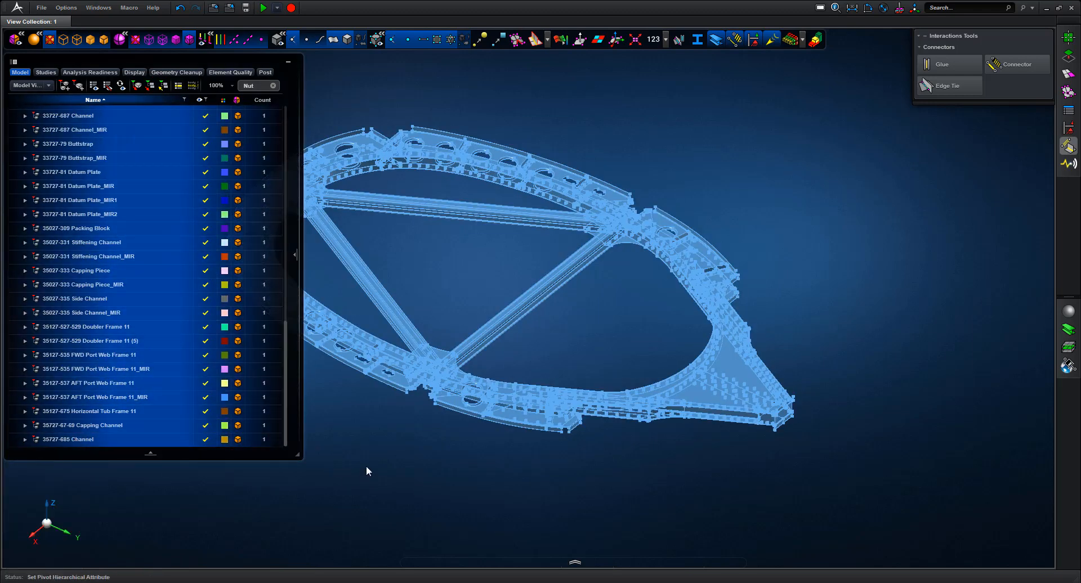
drag(286, 352, 288, 138)
Locate the pink bracket in the tree via Center in Browser and select 35027-333 Capping Piece
click(275, 122)
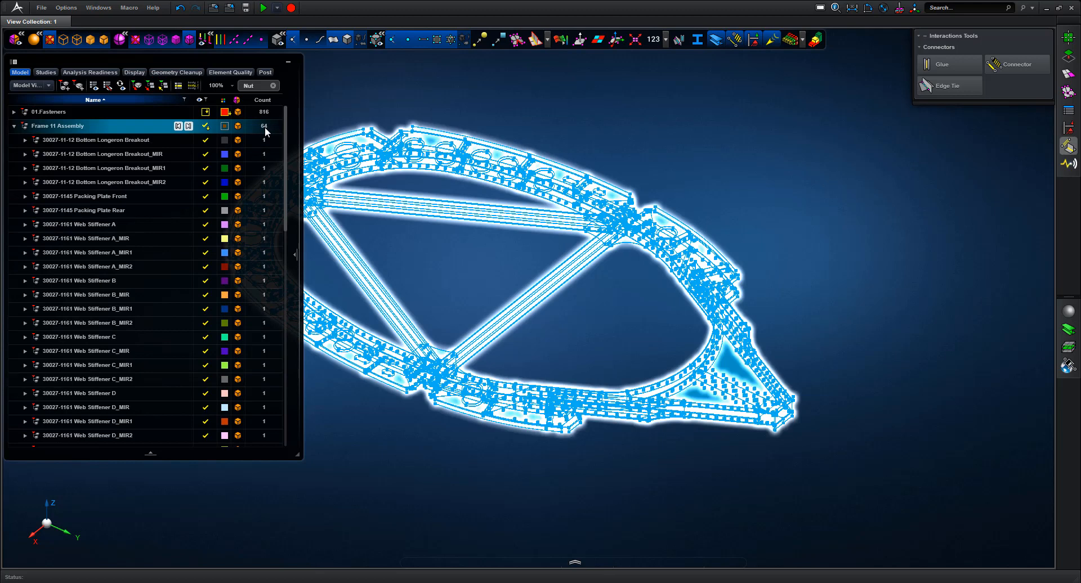
click(263, 114)
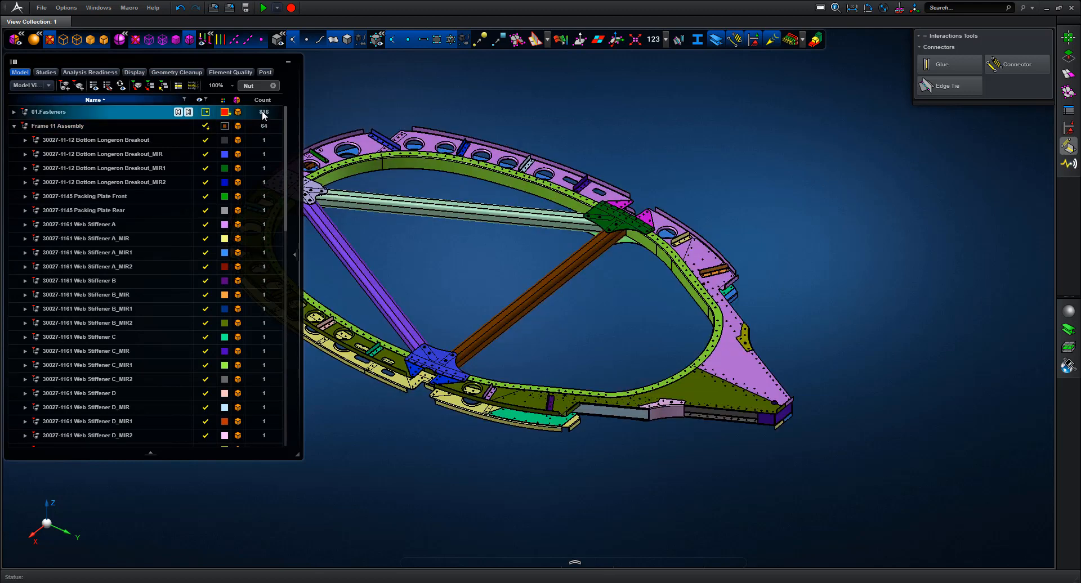
click(264, 127)
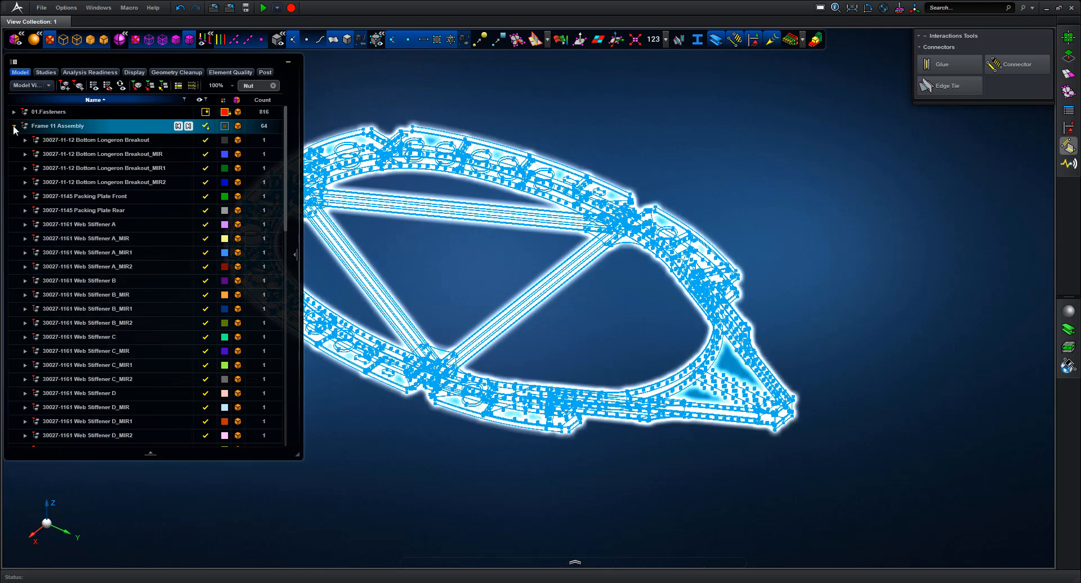
click(623, 145)
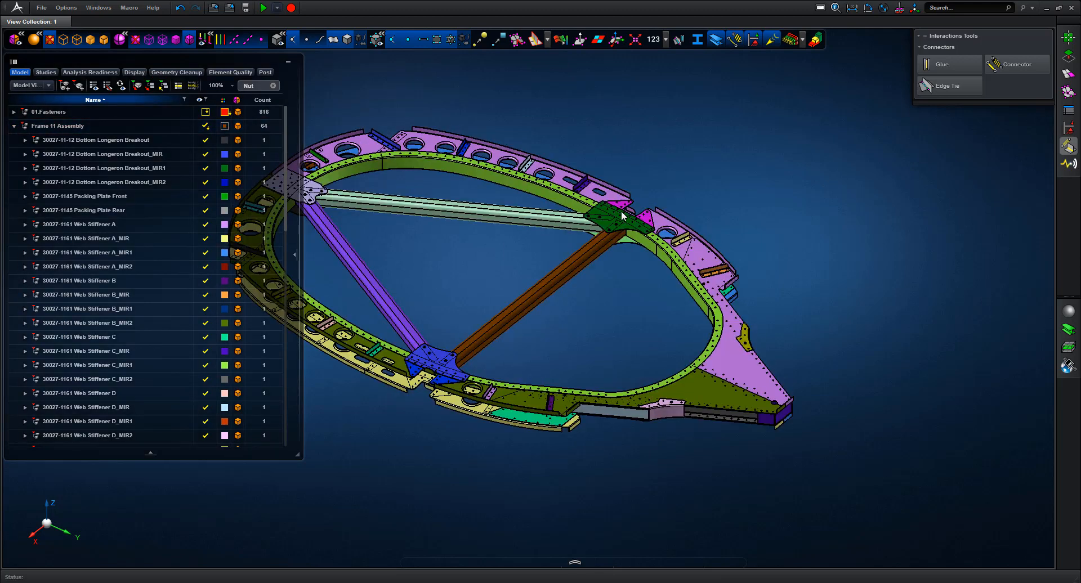
drag(613, 370, 698, 451)
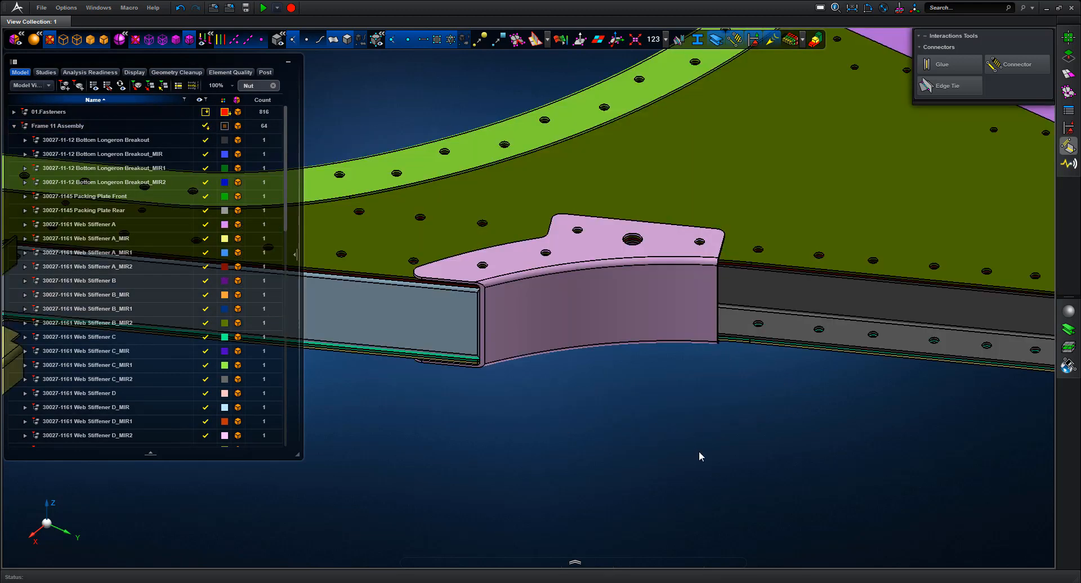
right_click(654, 288)
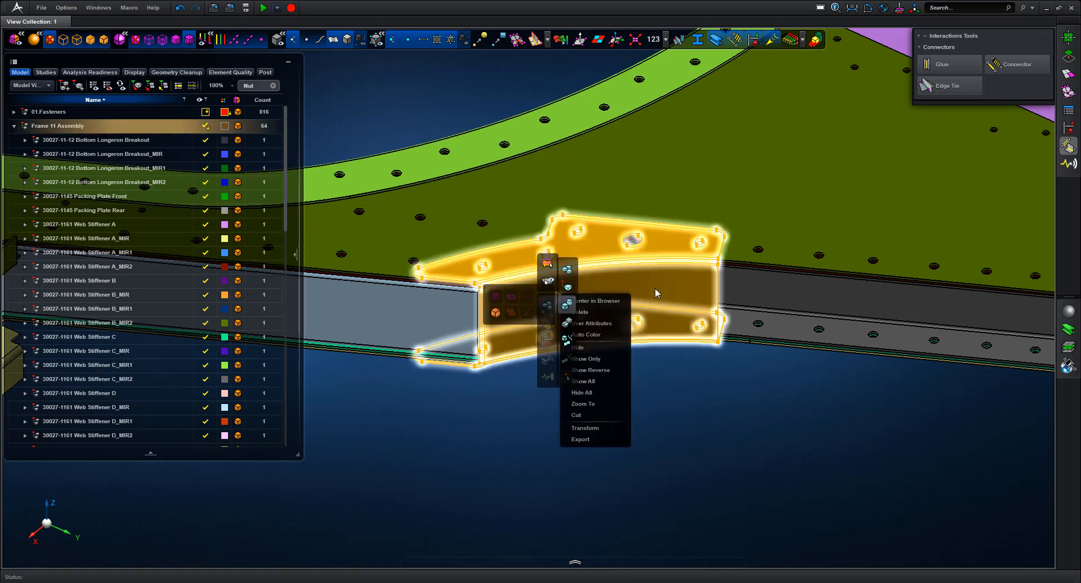
click(615, 306)
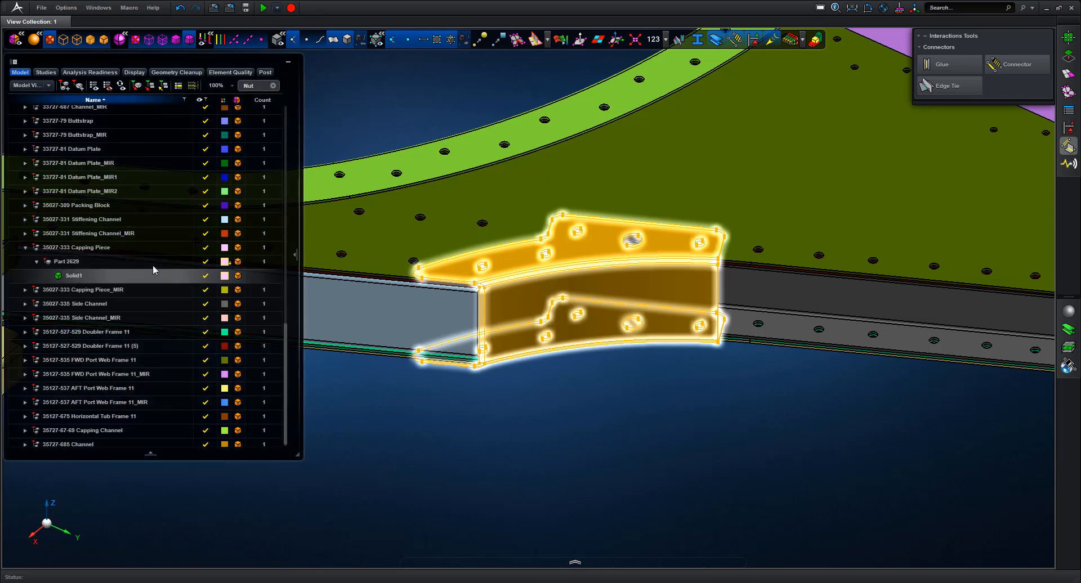
click(105, 249)
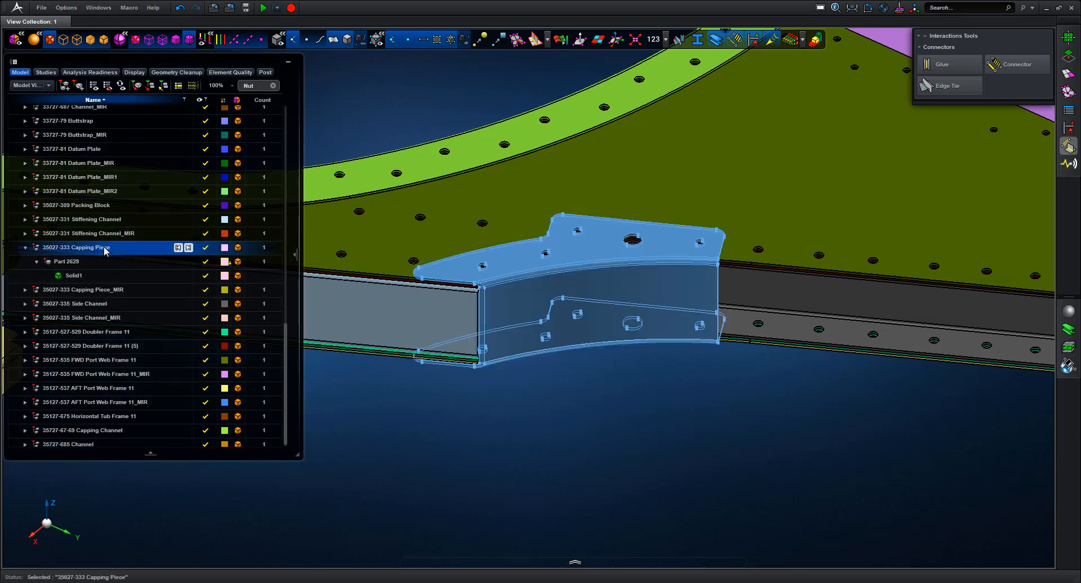
right_click(105, 251)
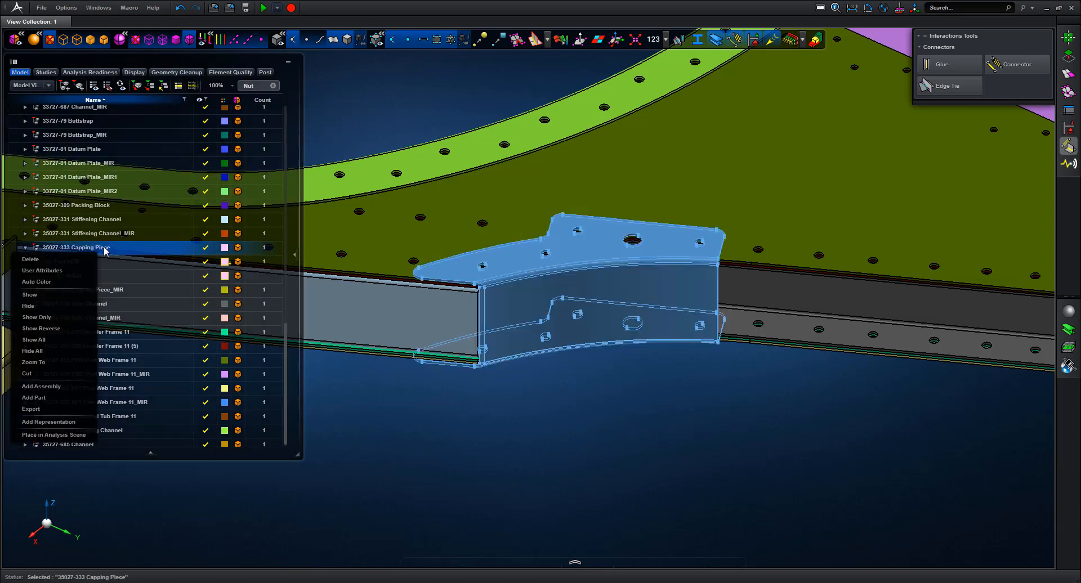
Show only the Capping Piece and zoom in on its inner corner
click(45, 319)
middle_drag(589, 385, 734, 409)
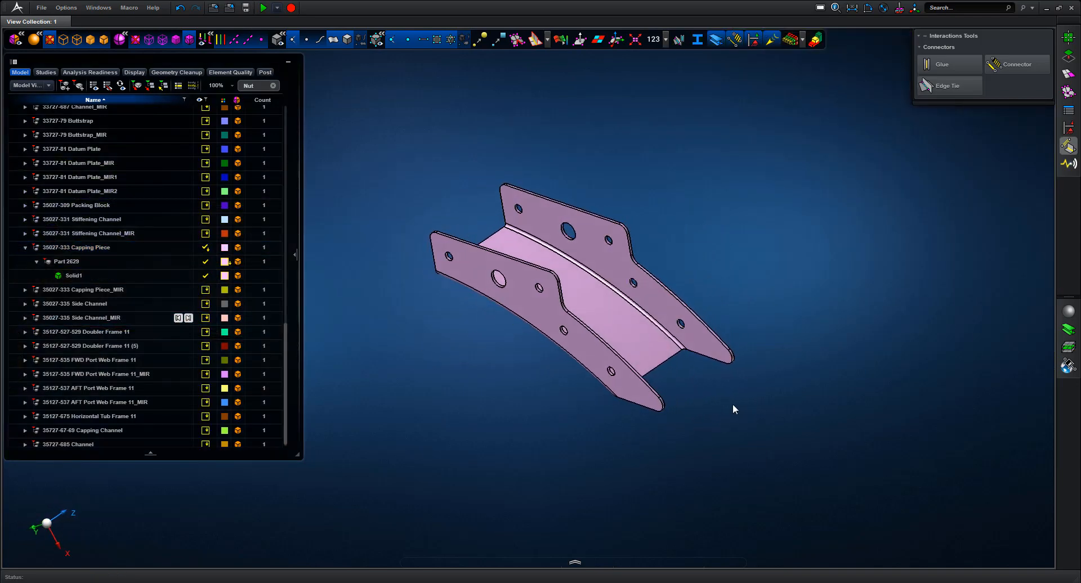
right_drag(437, 159, 522, 284)
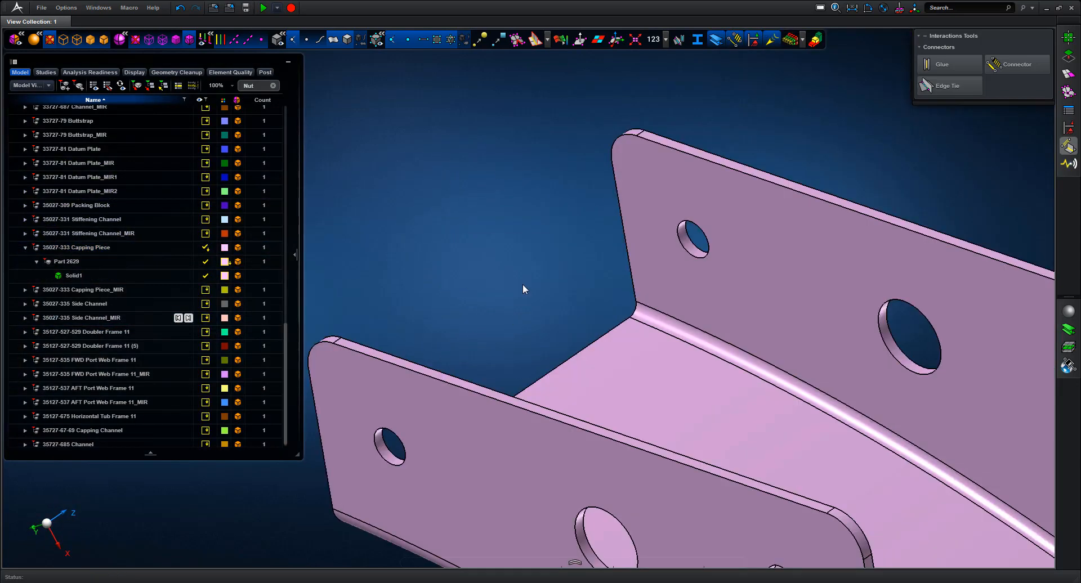
scroll(492, 259, down, 1)
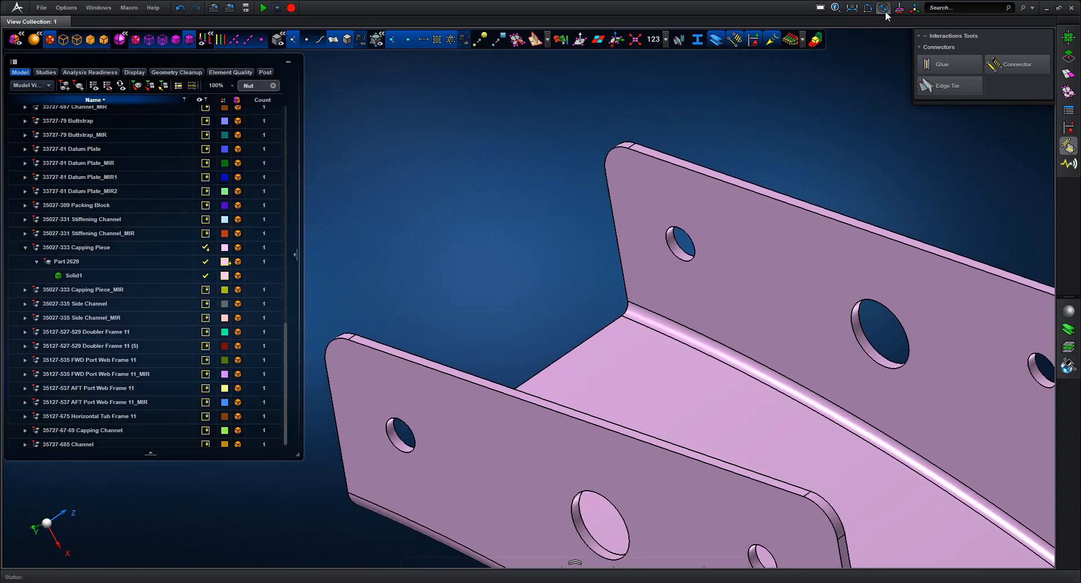
Measure the inner corner fillet diameter, confirming 1.83 mm
click(883, 7)
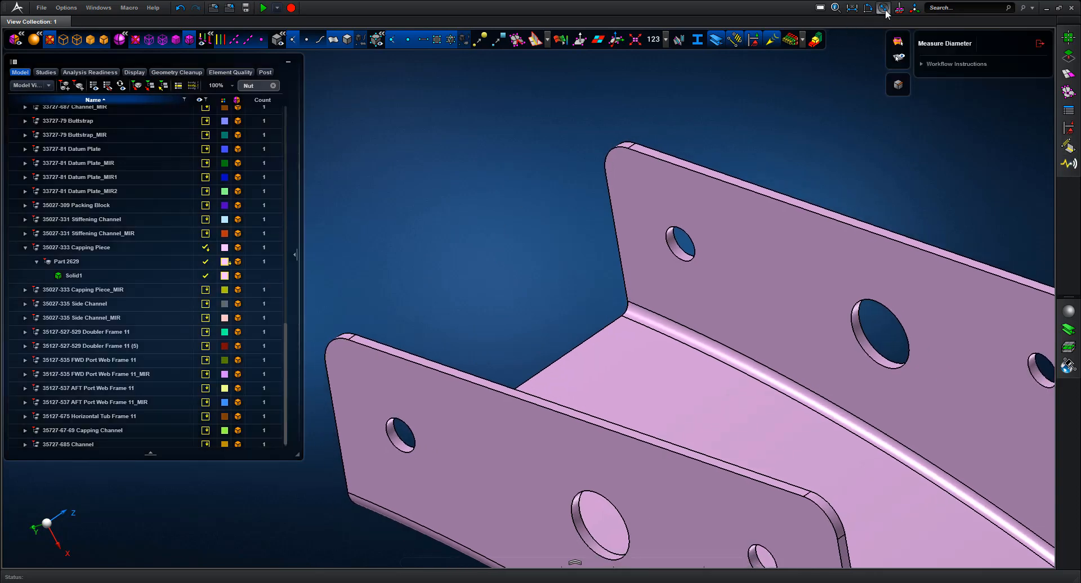
click(619, 307)
click(606, 298)
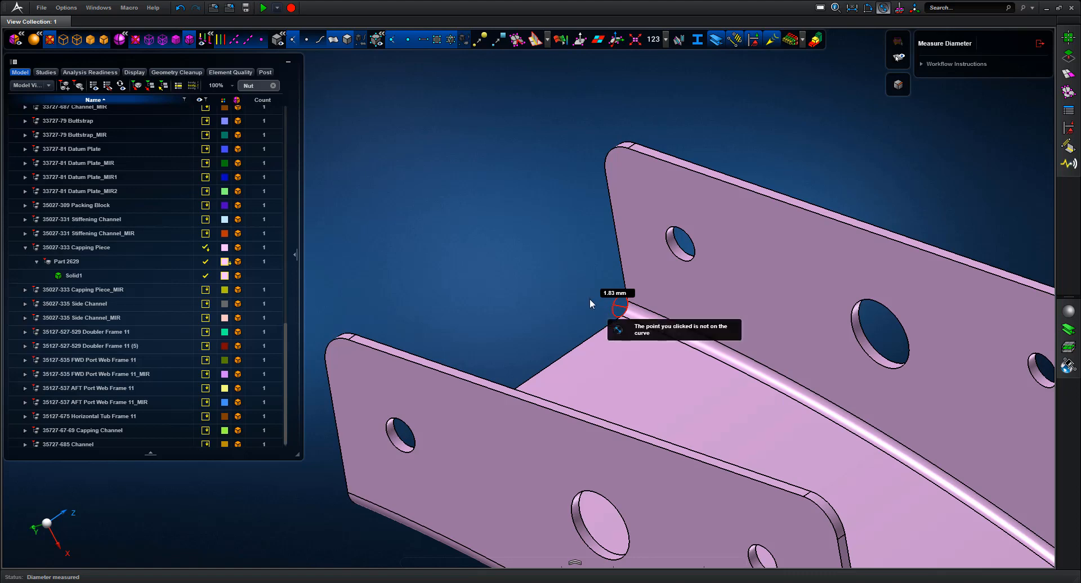
click(489, 247)
key(f)
middle_drag(796, 214, 685, 184)
click(1041, 43)
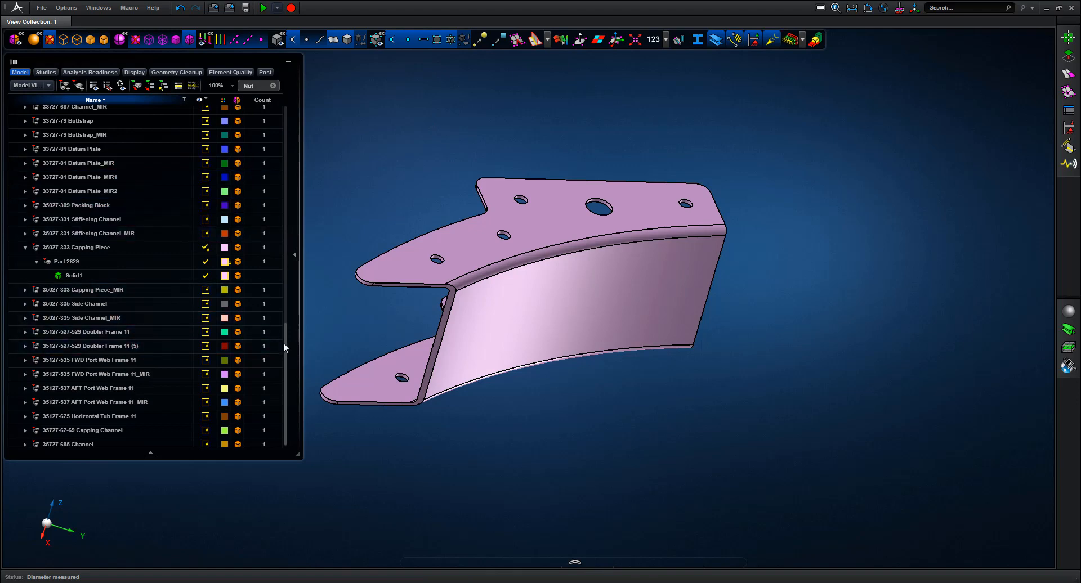
Show every part of Frame 11 Assembly again and fit the whole frame in view
scroll(292, 279, up, 2)
scroll(292, 279, up, 15)
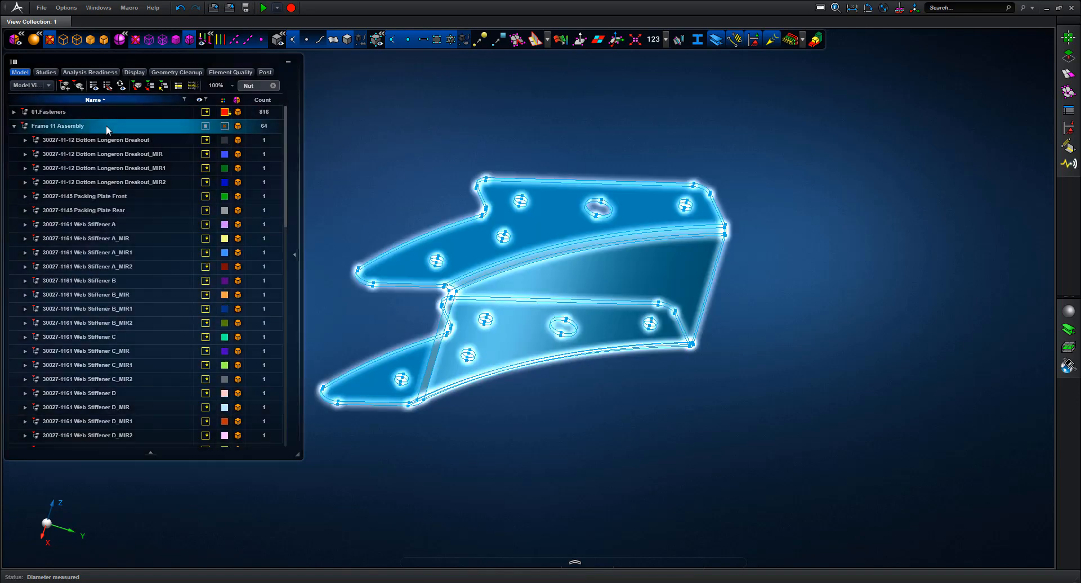
right_click(107, 127)
click(56, 198)
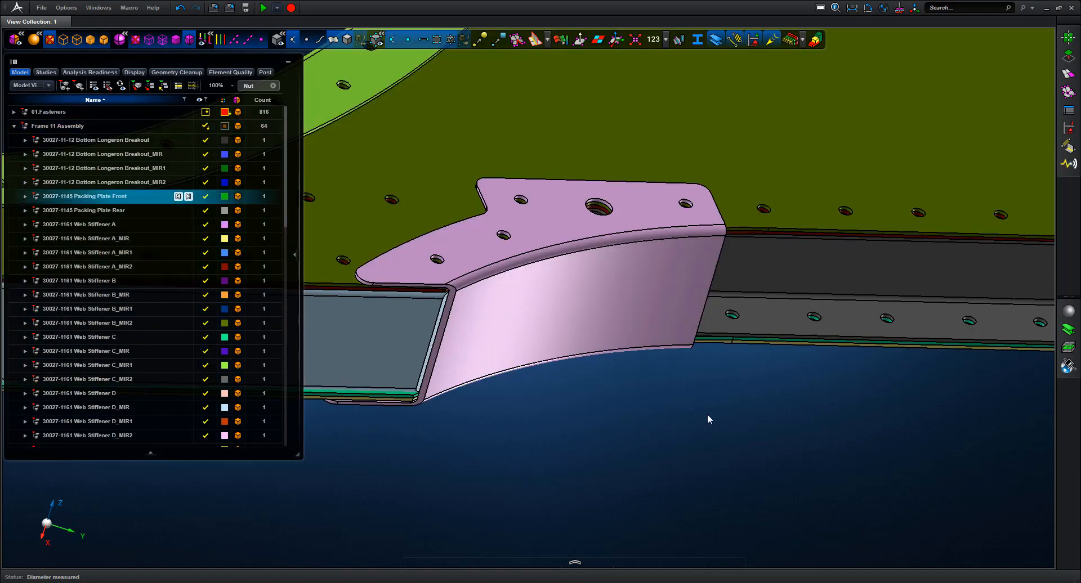
key(f)
middle_drag(814, 420, 953, 304)
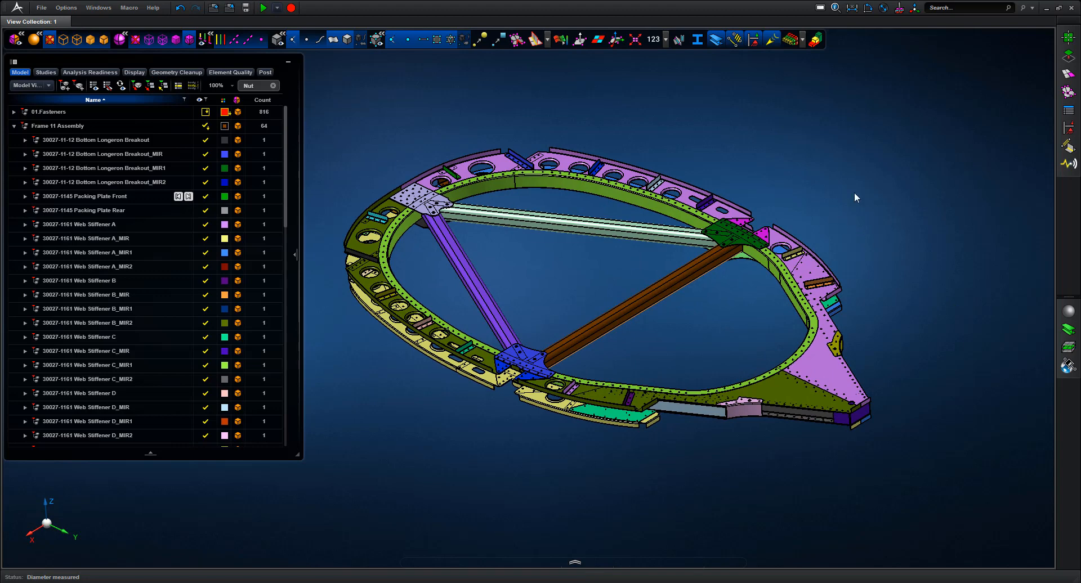
scroll(704, 211, up, 10)
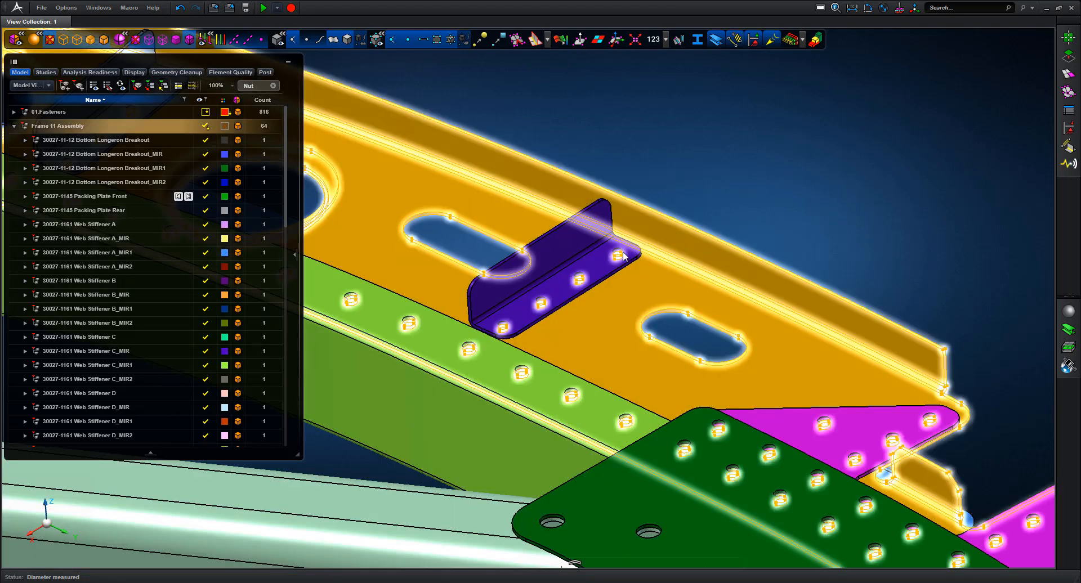
key(f)
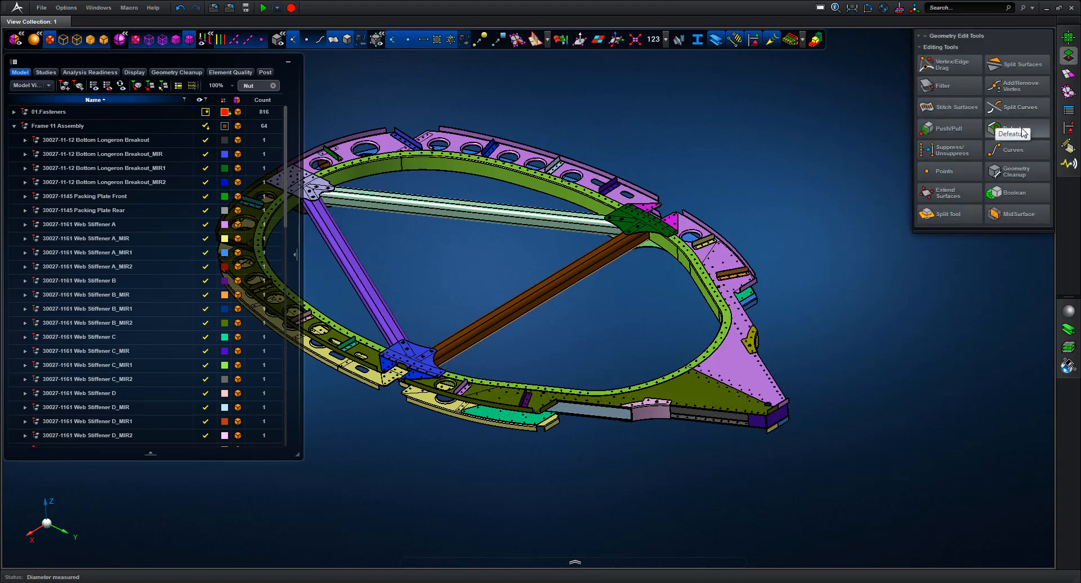
Run Defeature on all 64 frame bodies to recognize 6883 features, then list the 3D fillets by radius
click(1008, 130)
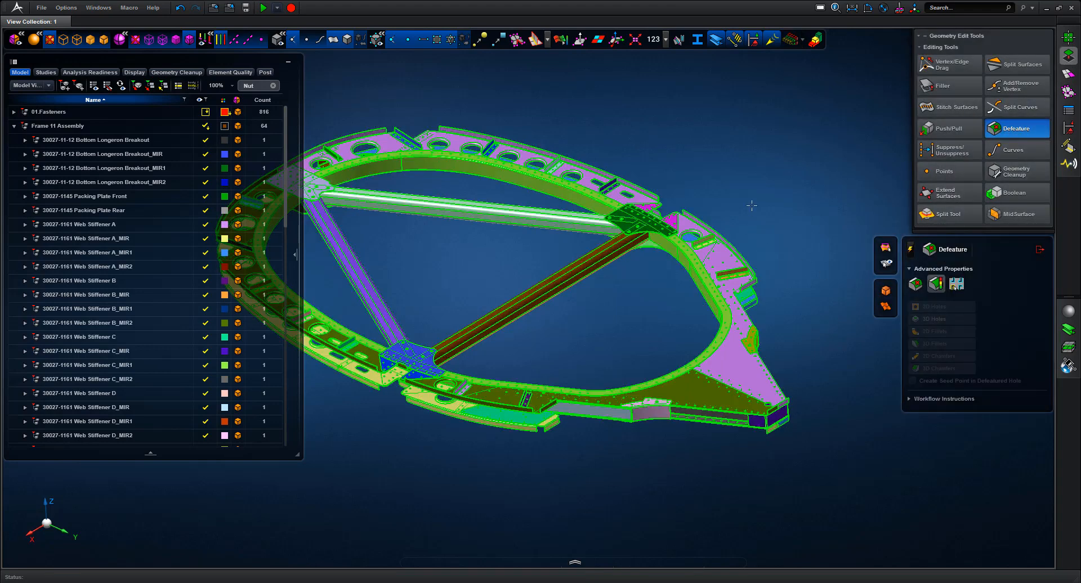
scroll(352, 169, down, 4)
drag(330, 163, 711, 431)
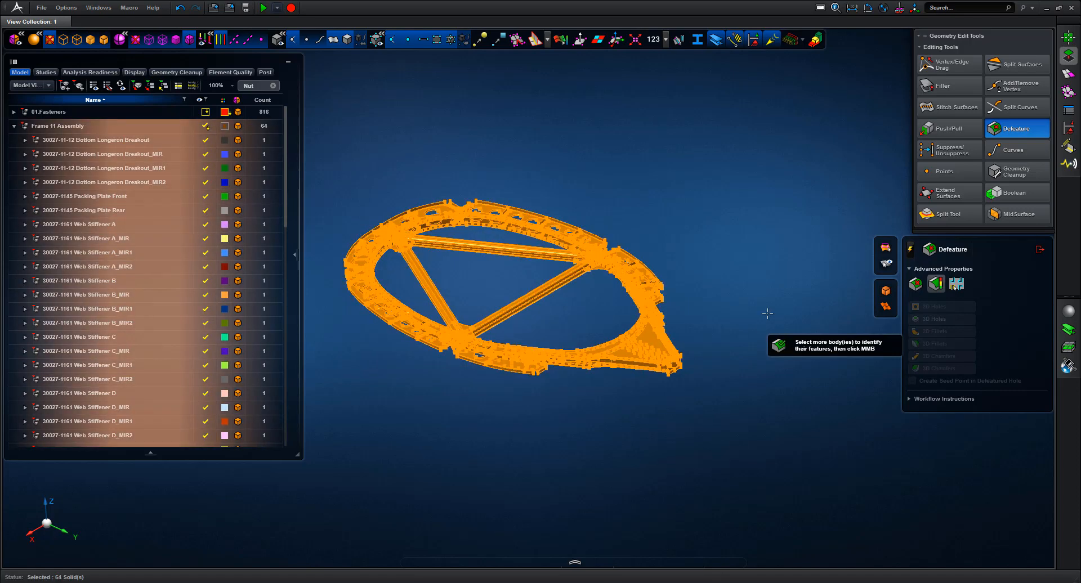
middle_click(768, 314)
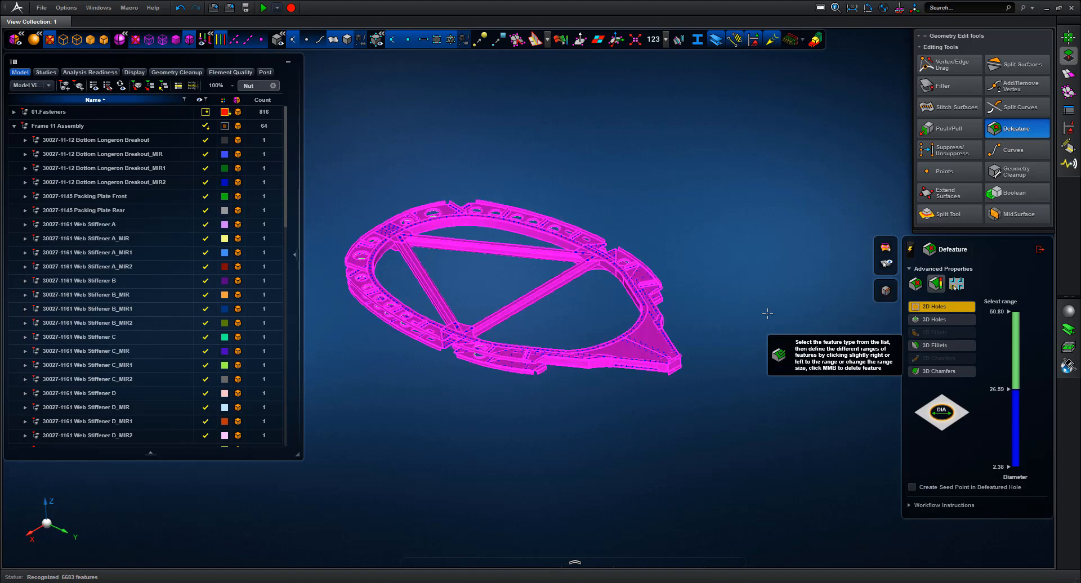
click(941, 347)
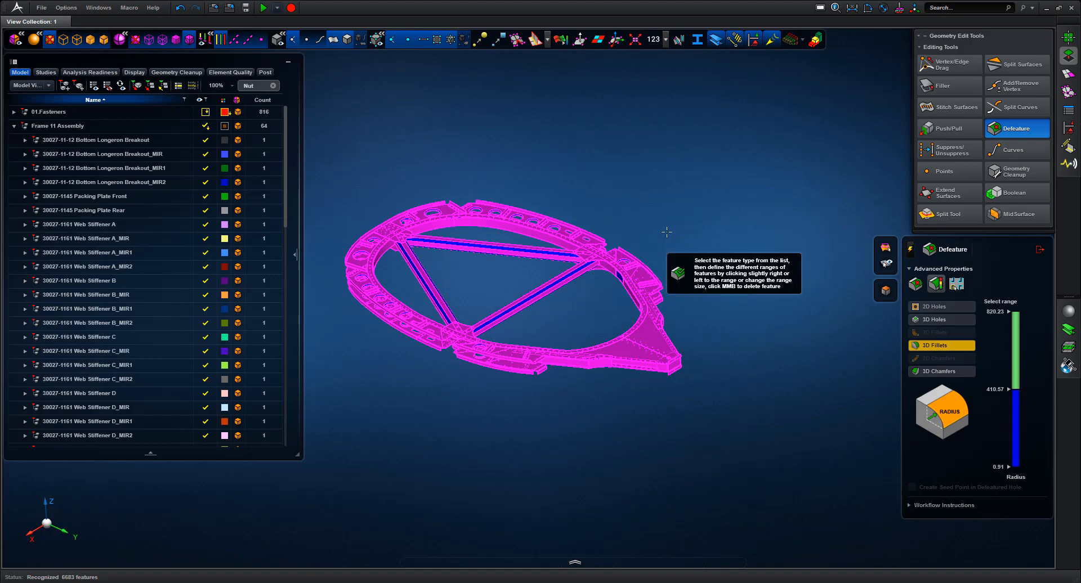
Set the fillet radius upper limit to 20 and split the range at 10 mm
middle_drag(661, 234, 582, 288)
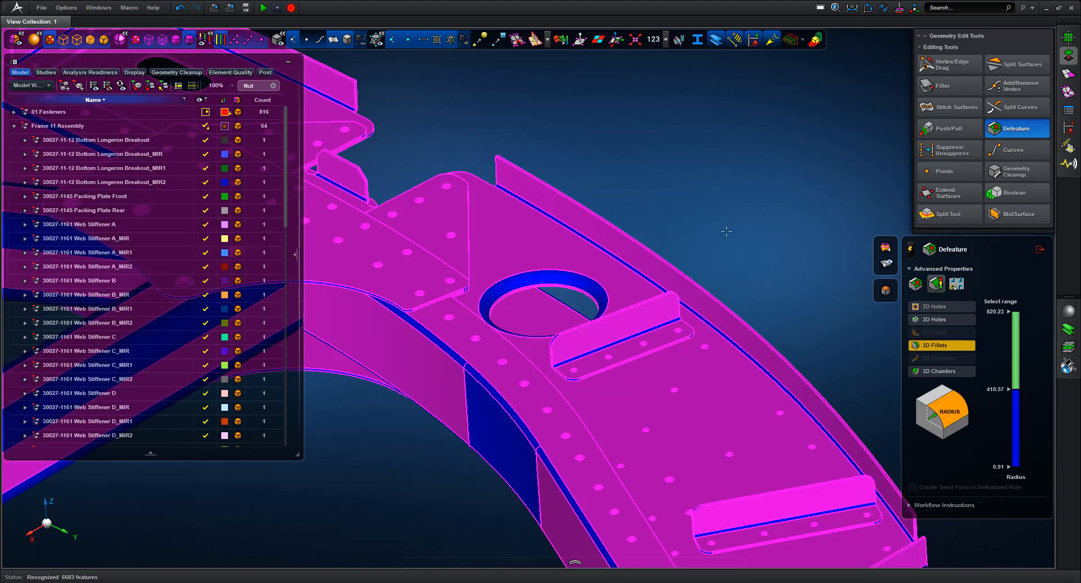
middle_drag(727, 232, 805, 289)
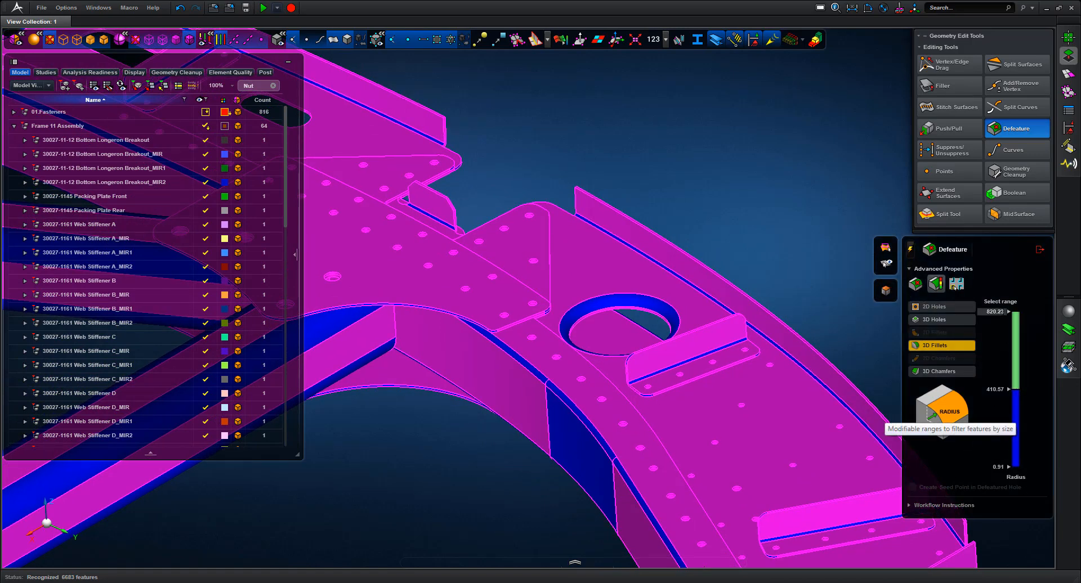
double_click(1005, 311)
text(20)
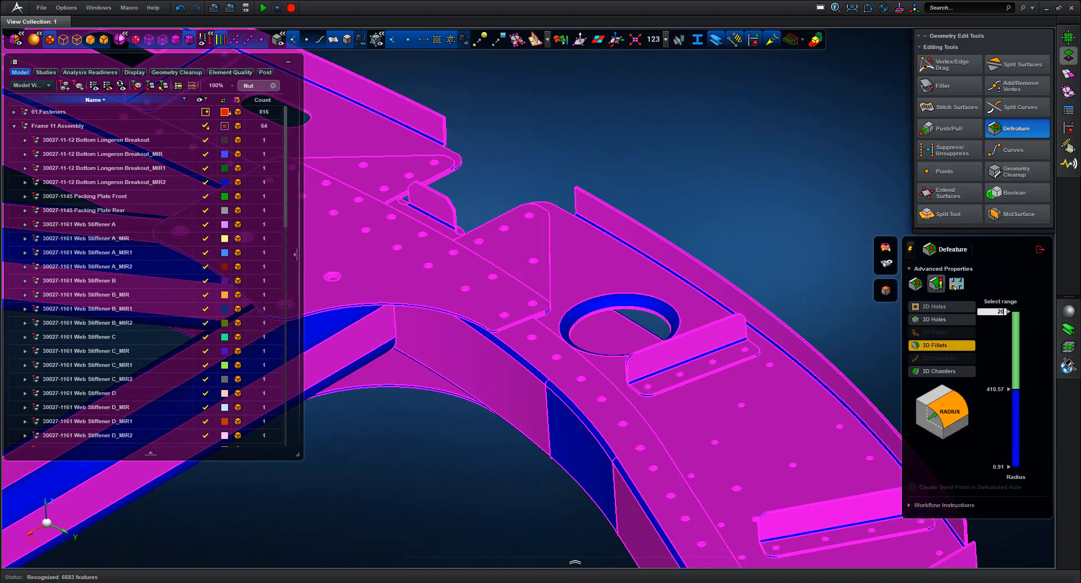
key(Return)
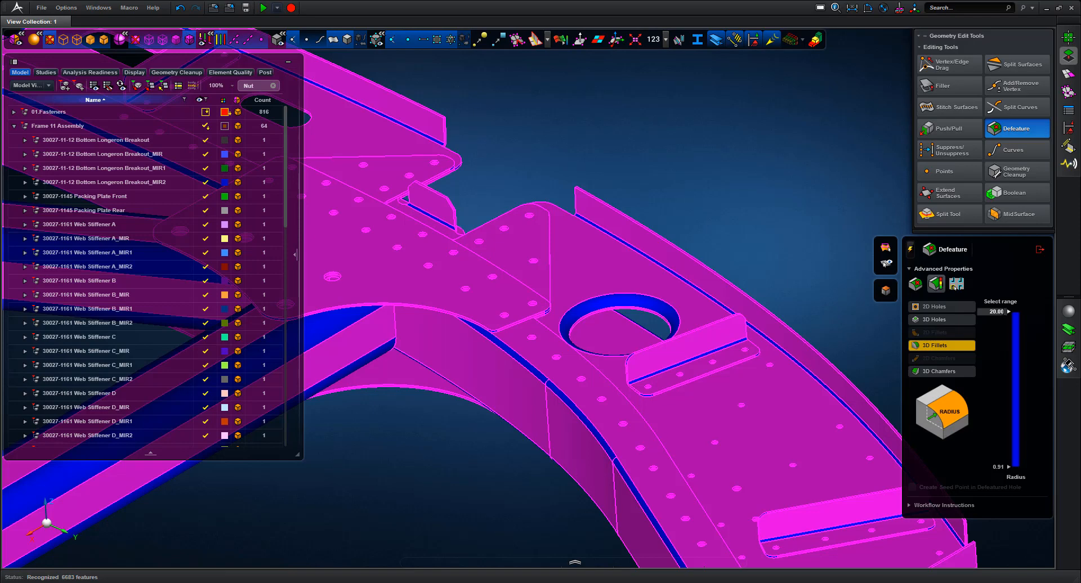
drag(1009, 311, 1010, 397)
double_click(998, 394)
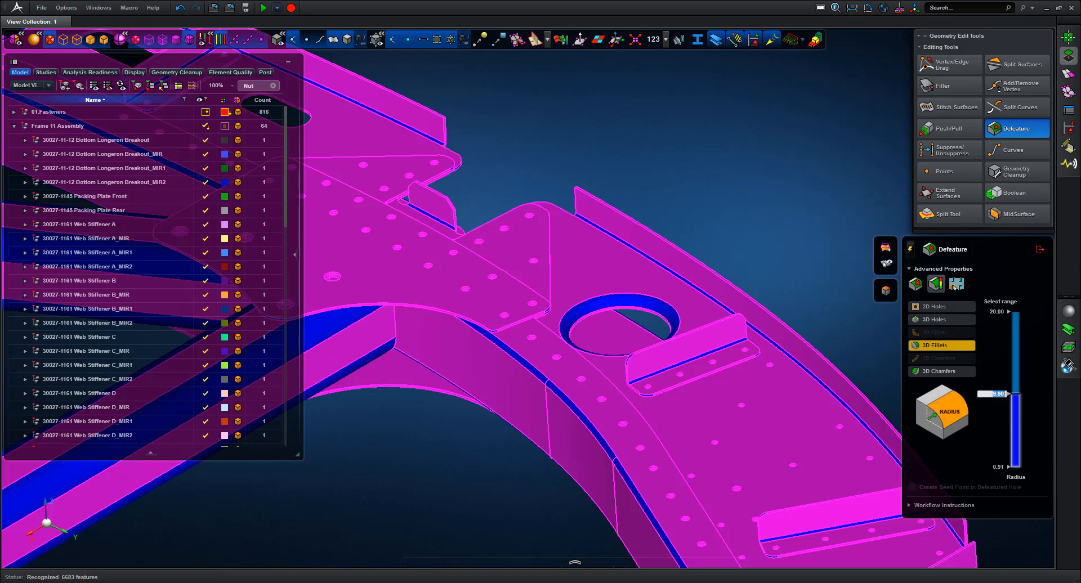
text(10)
key(Return)
click(1016, 419)
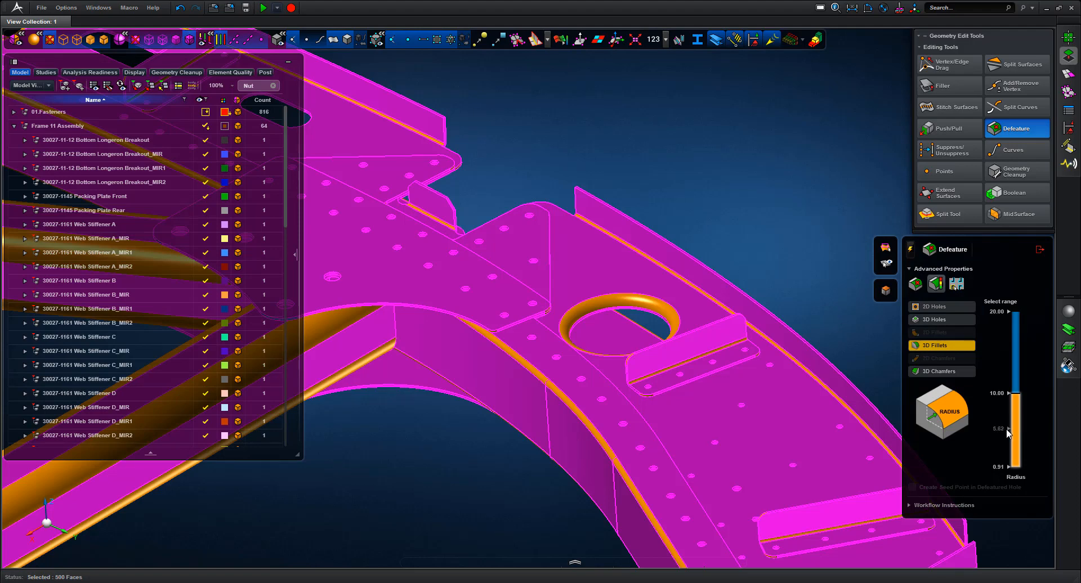
Change the 6.17 split to 7 mm and select the 0.91–7 mm fillet range
click(1010, 424)
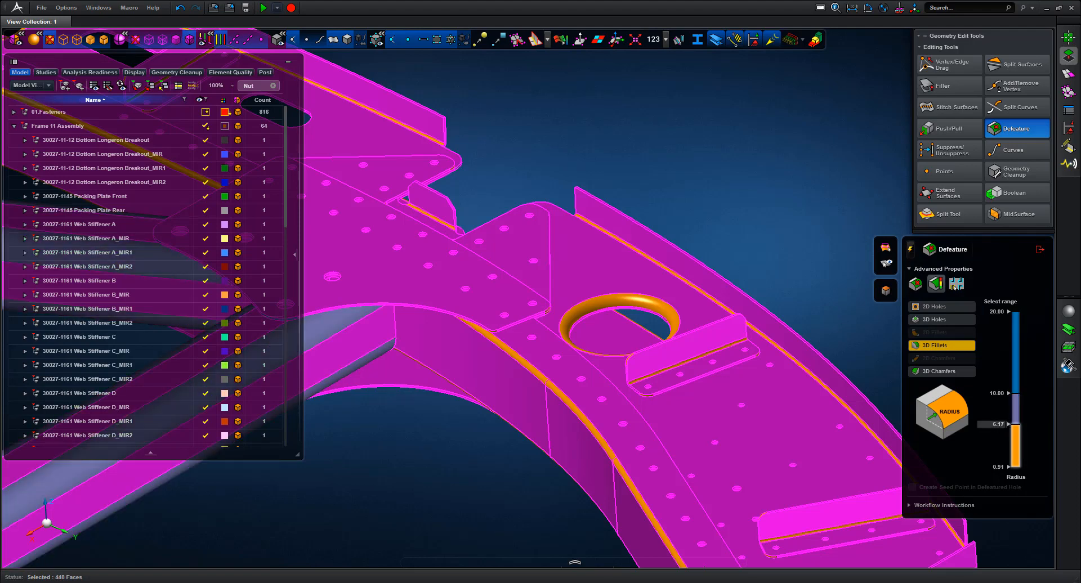
scroll(827, 209, down, 2)
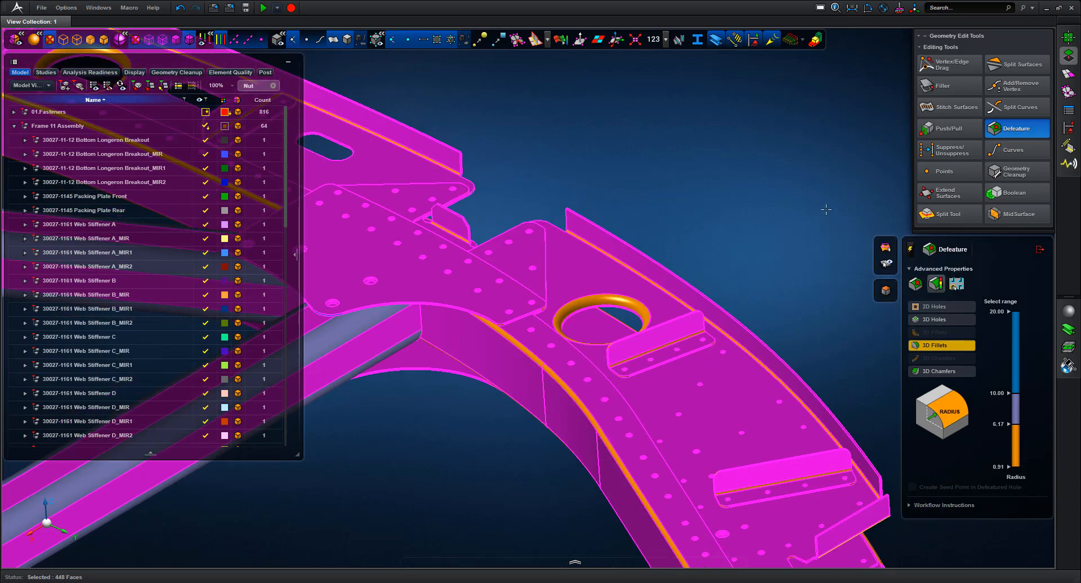
double_click(998, 424)
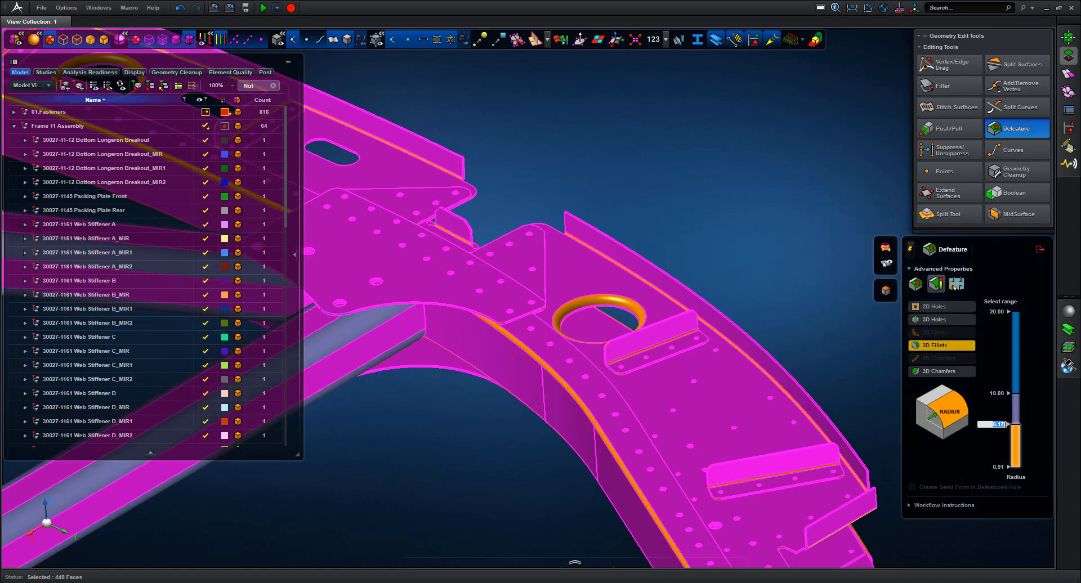
text(7)
key(Return)
scroll(763, 257, down, 3)
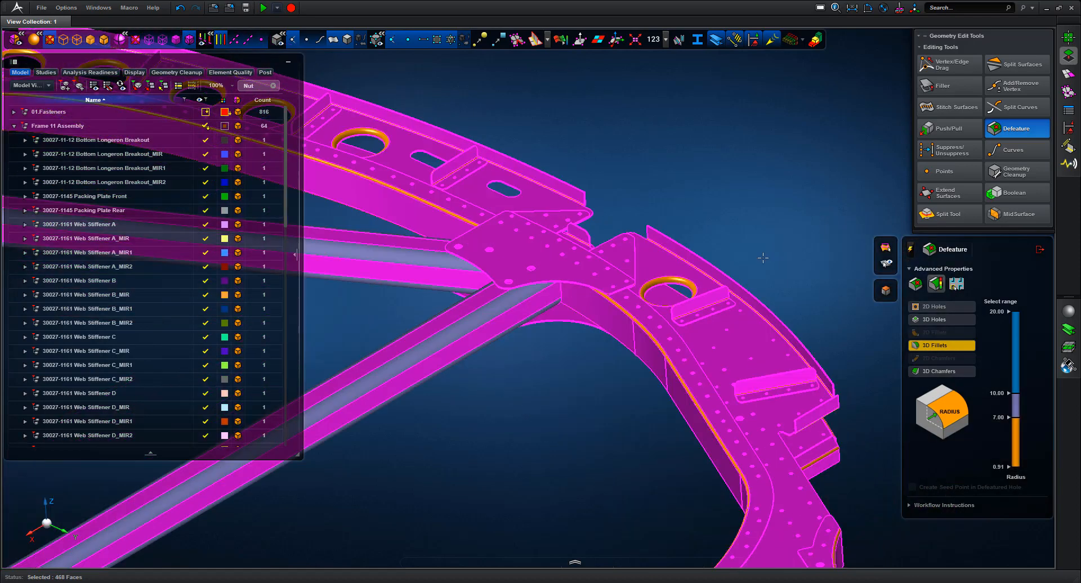
scroll(765, 210, down, 3)
middle_drag(759, 199, 777, 174)
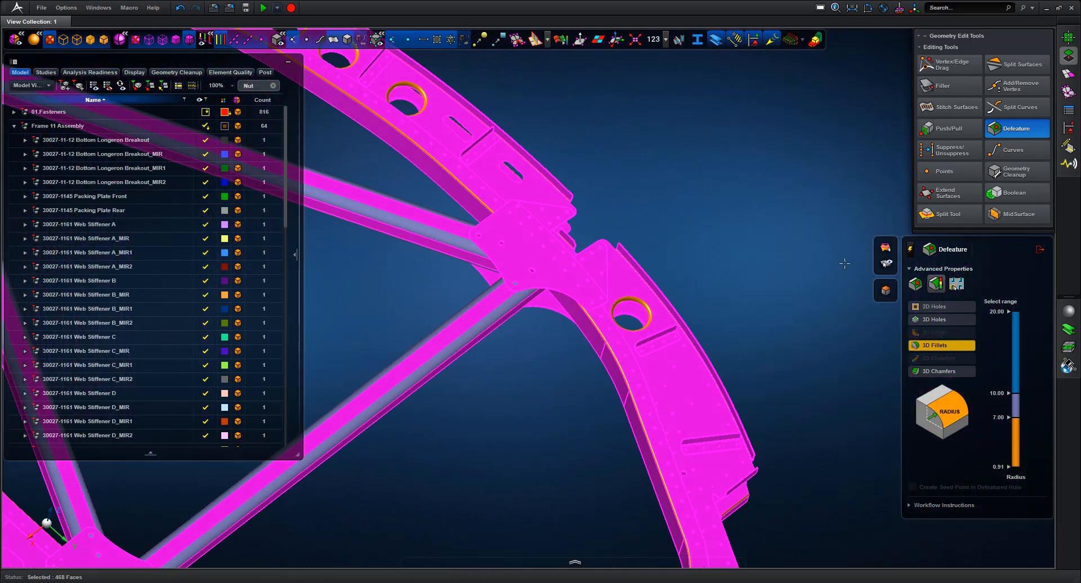
click(1021, 445)
Delete the fillets in the 0.91–7.00 mm radius range
middle_click(696, 206)
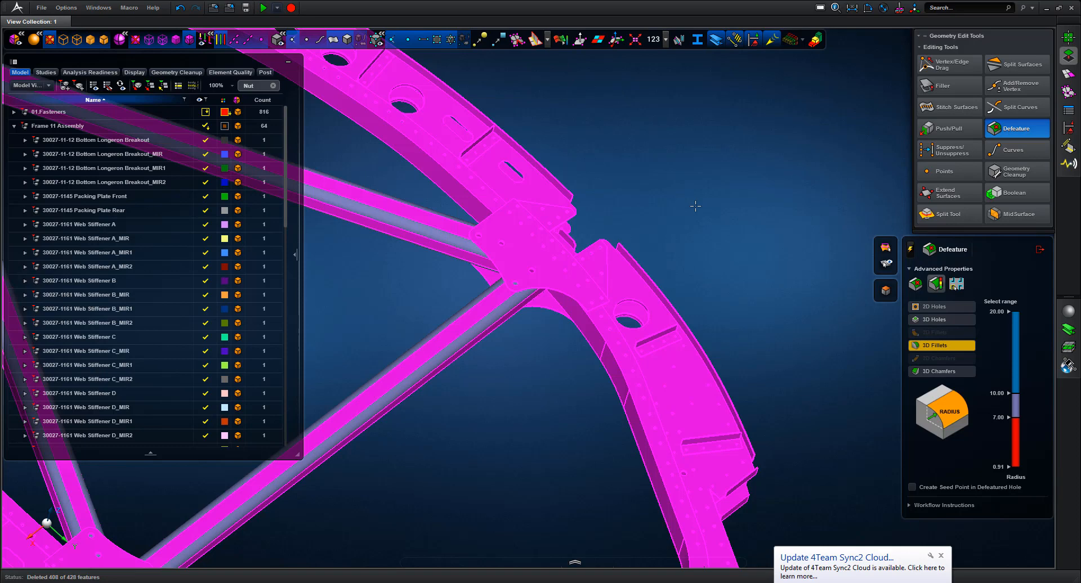
click(941, 556)
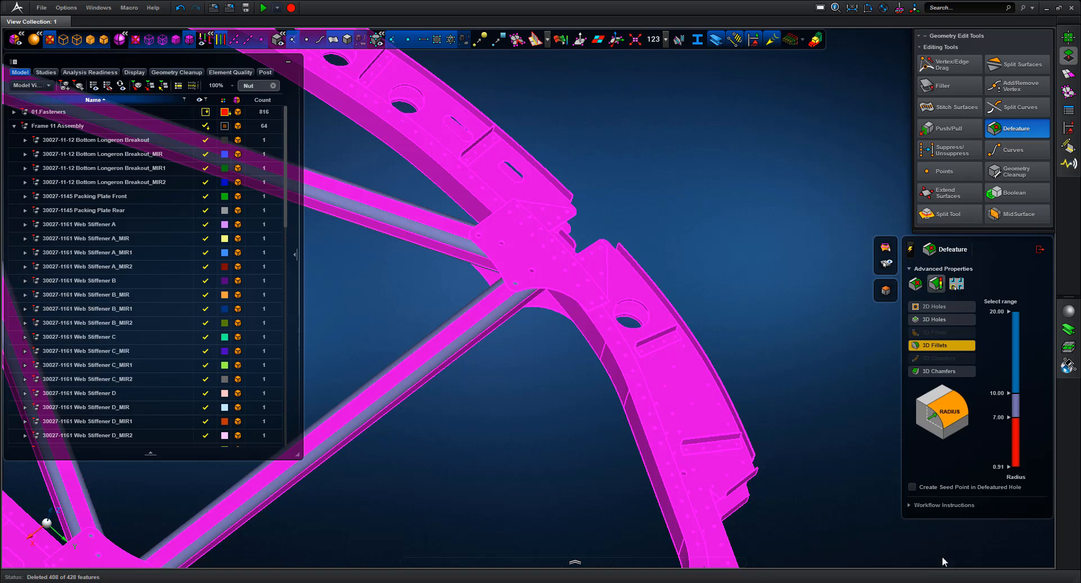
middle_drag(738, 294, 745, 291)
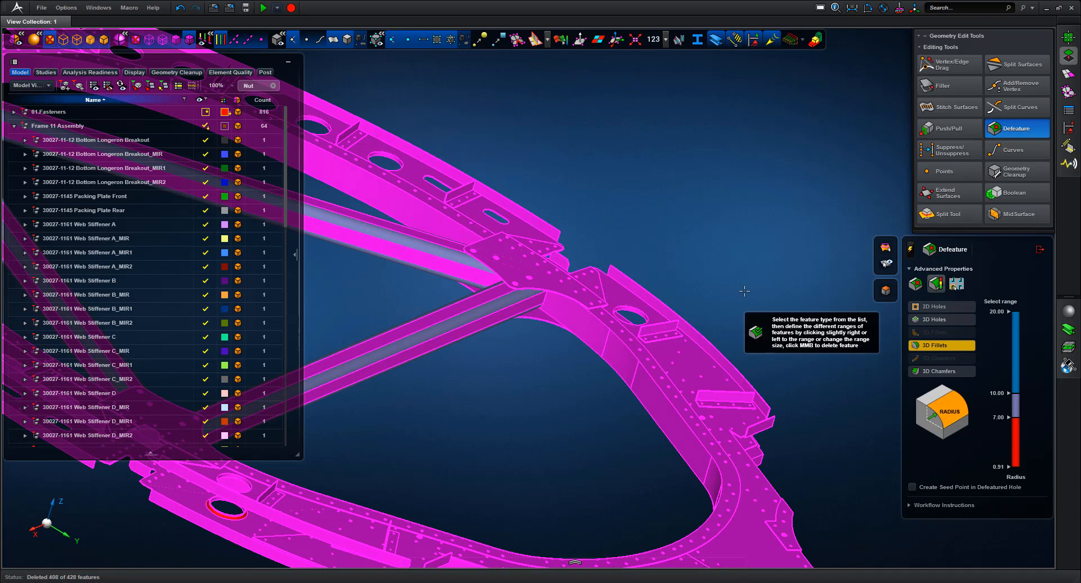
Close Defeature and fit the whole Frame 11 Assembly in view
click(1040, 250)
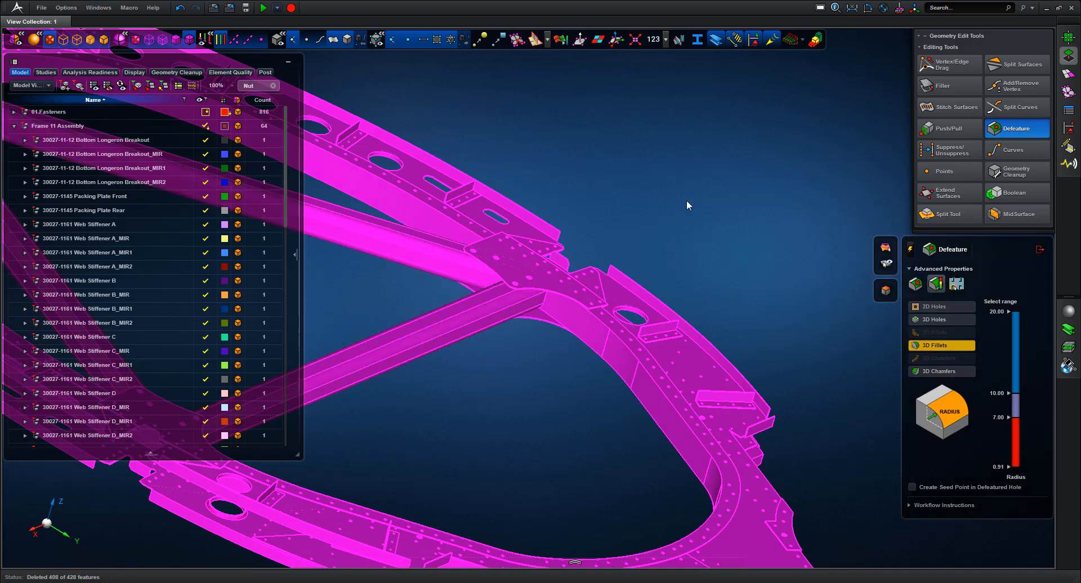
right_drag(671, 205, 504, 317)
middle_drag(643, 224, 659, 203)
key(f)
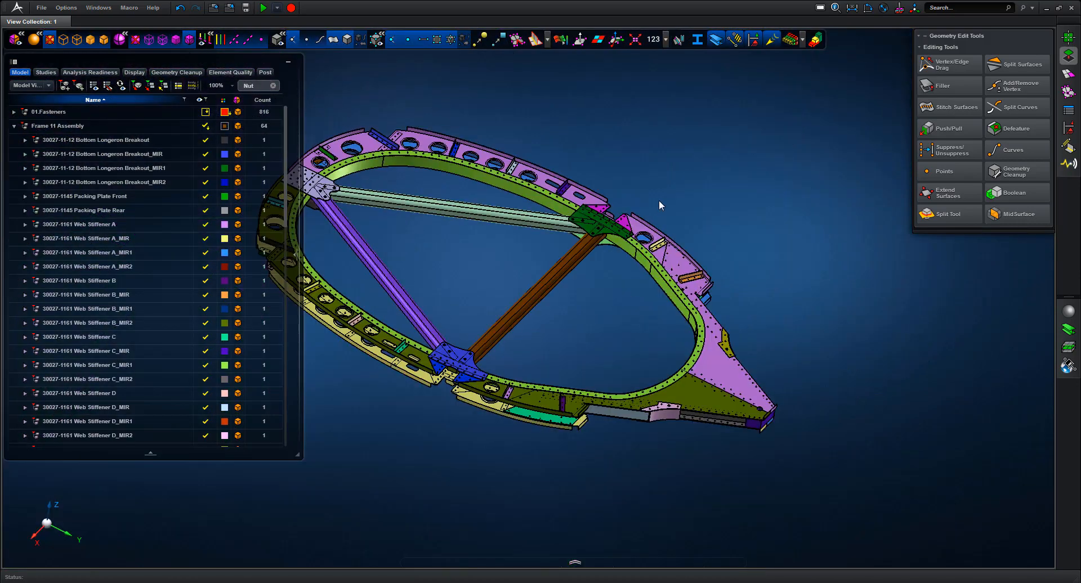
Generate single-thickness midsurfaces with auto-assigned thickness for every Frame 11 solid body
click(1002, 215)
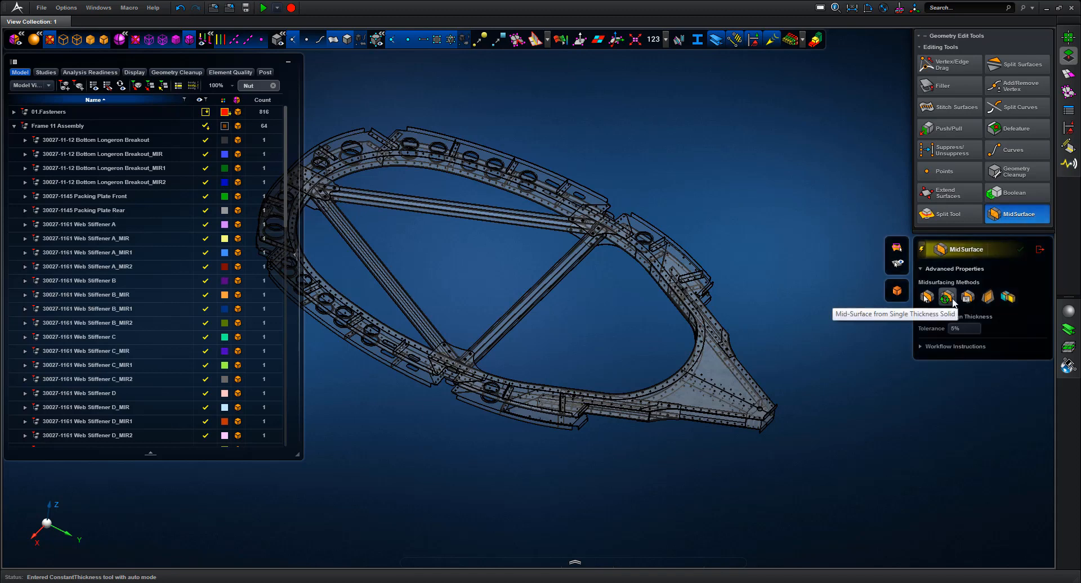
scroll(779, 207, down, 5)
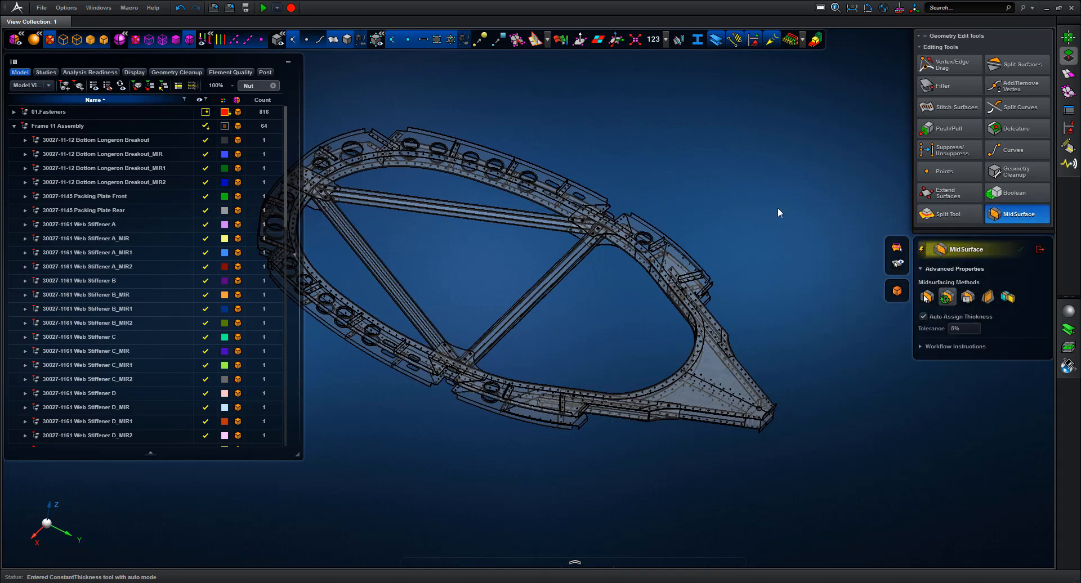
drag(343, 164, 706, 433)
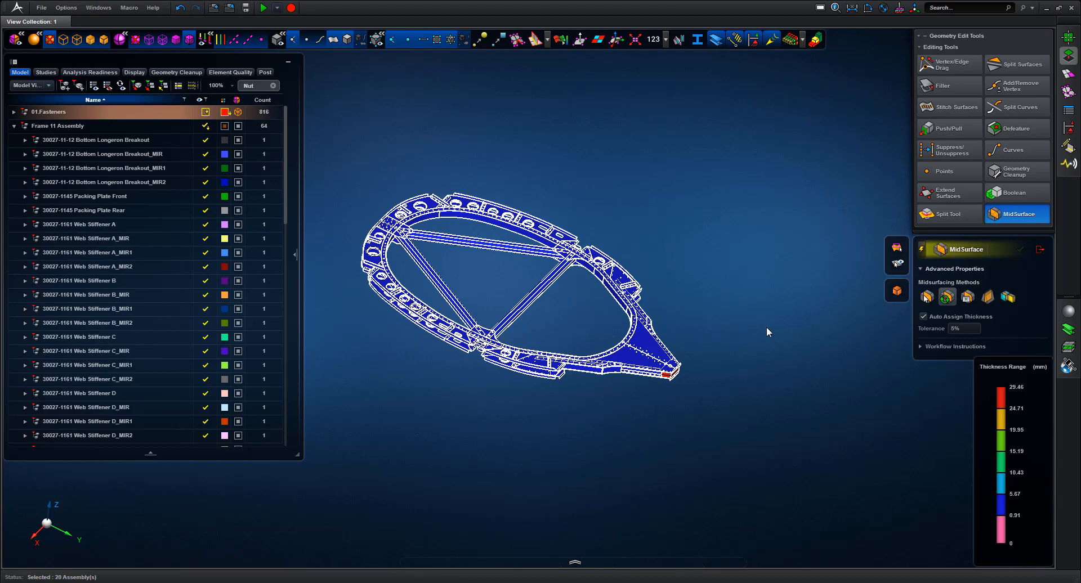
mouse_move(766, 326)
right_down()
mouse_move(812, 331)
mouse_move(759, 315)
right_up()
drag(722, 311, 593, 389)
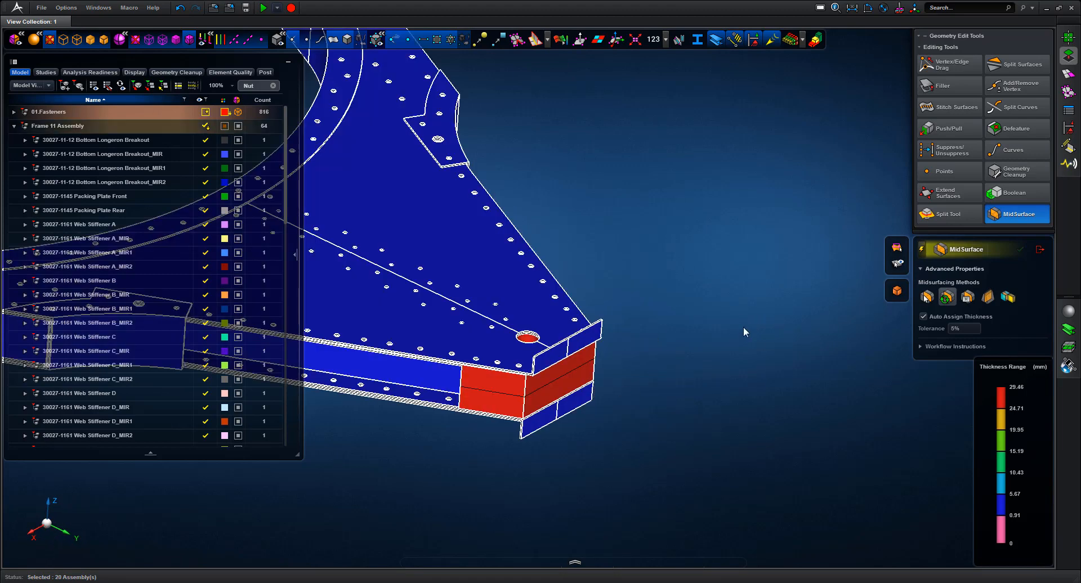
middle_drag(831, 323, 798, 230)
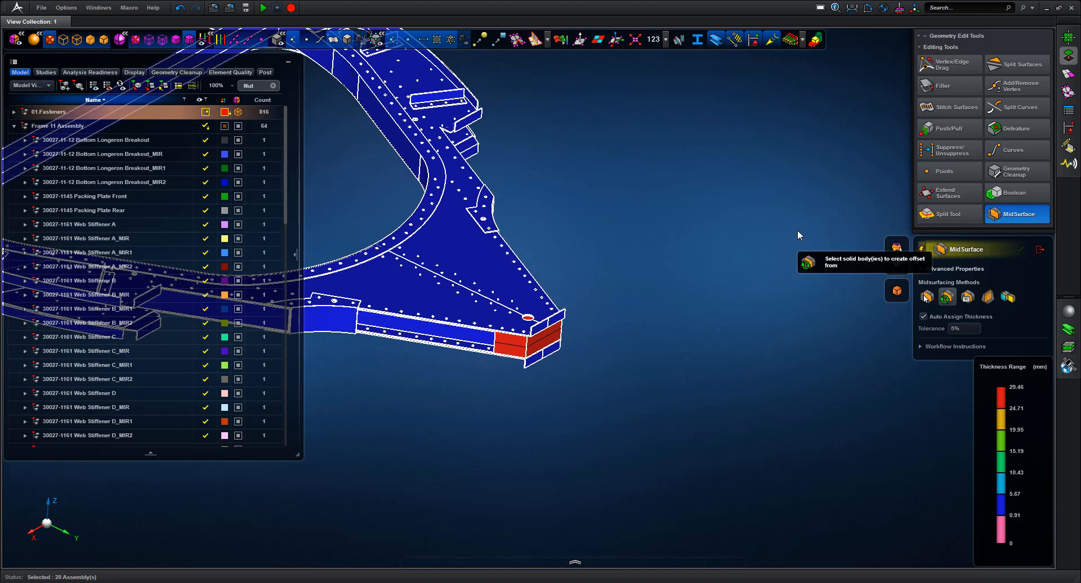
click(1041, 250)
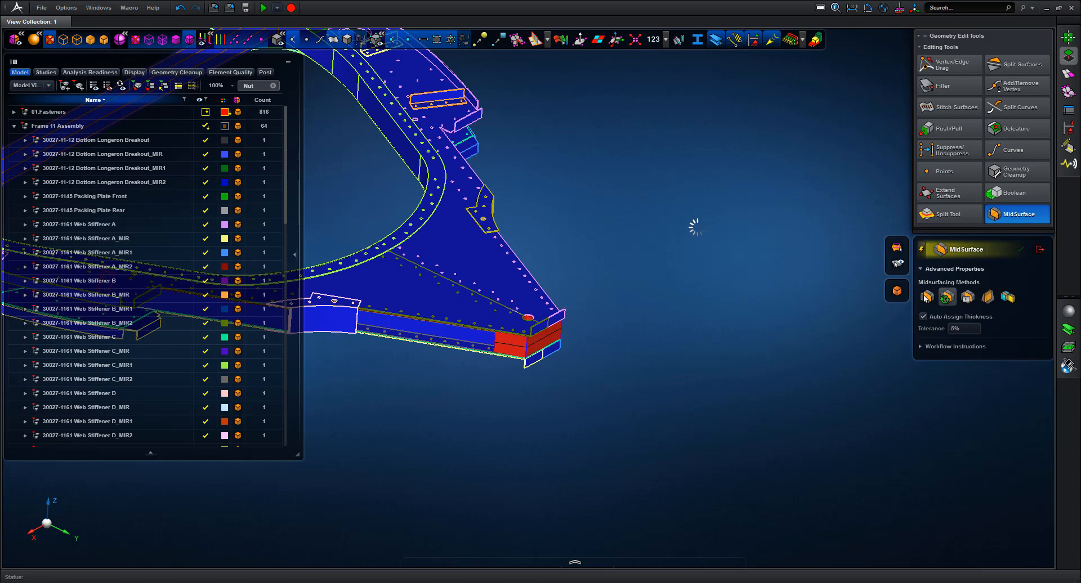
middle_drag(651, 224, 782, 217)
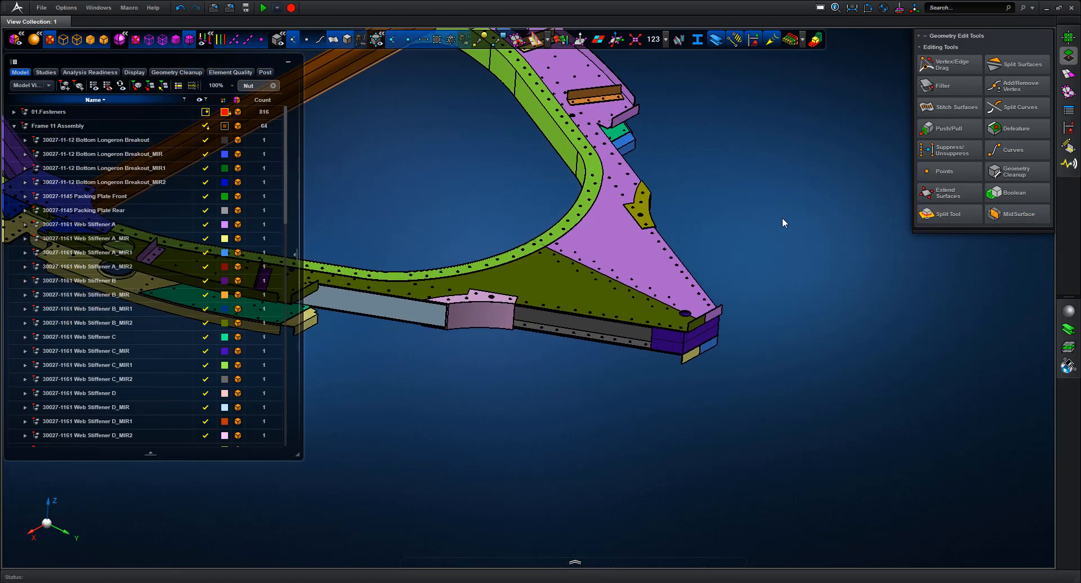
Hide the solids and zoom onto the midsurface at the frame's tapered tip
click(347, 41)
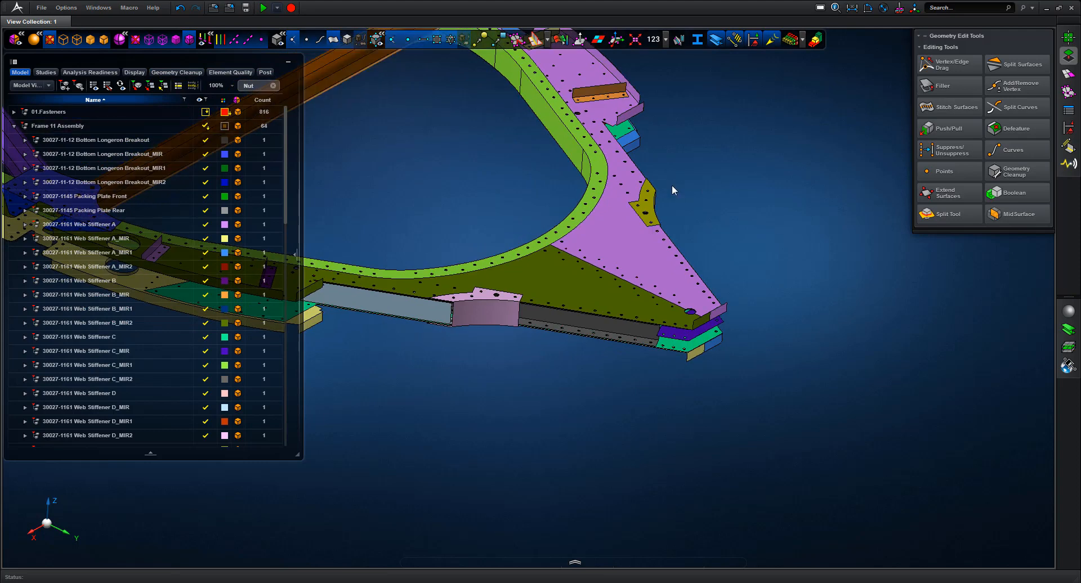
right_drag(673, 190, 700, 215)
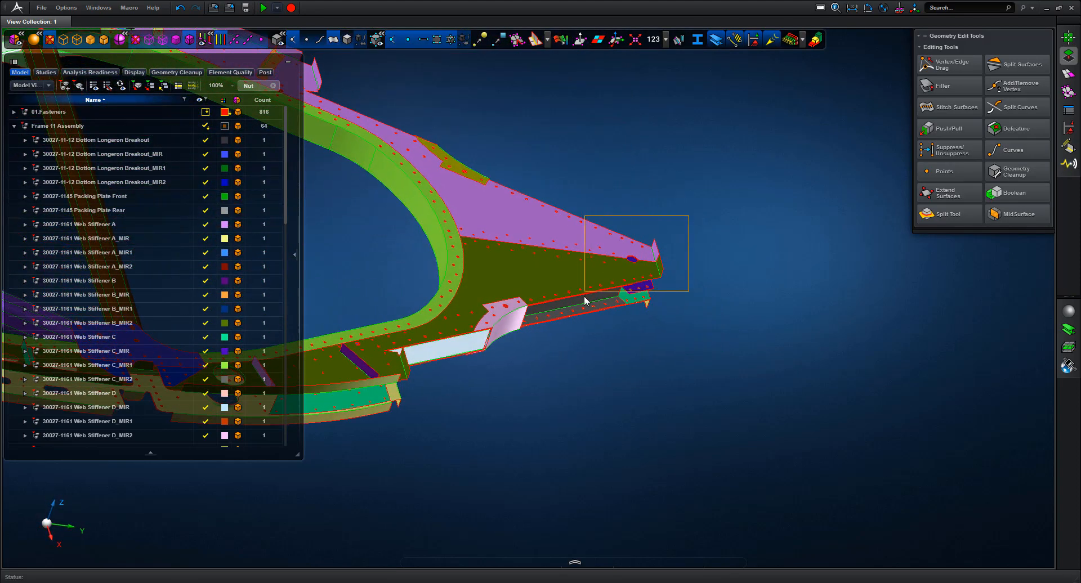
middle_drag(584, 297, 584, 297)
mouse_move(781, 304)
right_down()
mouse_move(756, 316)
mouse_move(734, 353)
mouse_move(786, 303)
mouse_move(812, 292)
mouse_move(826, 302)
right_up()
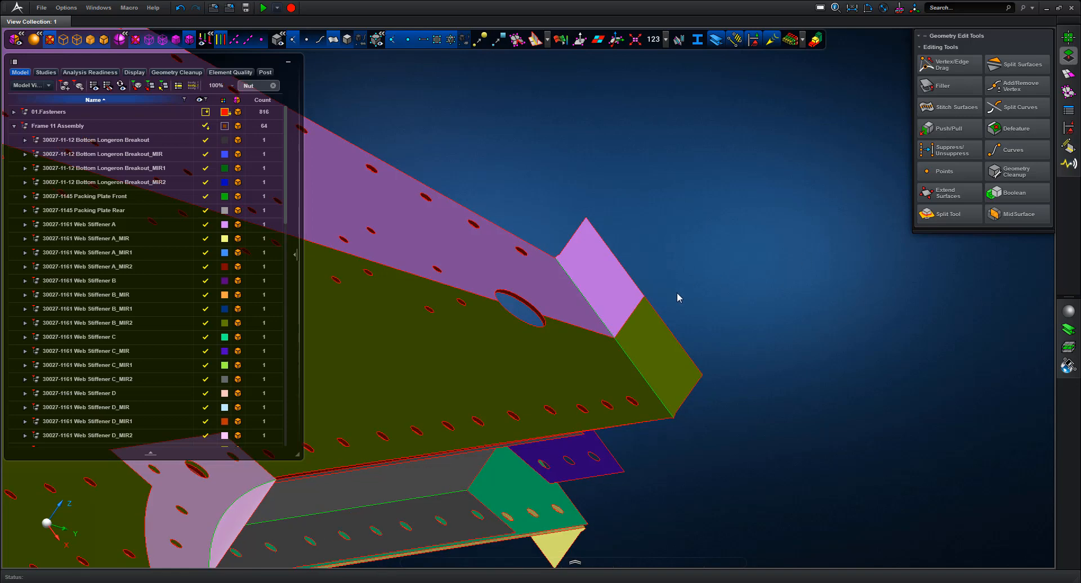
Locate the tip's Surface 68 in the model tree using Center in Browser
click(638, 315)
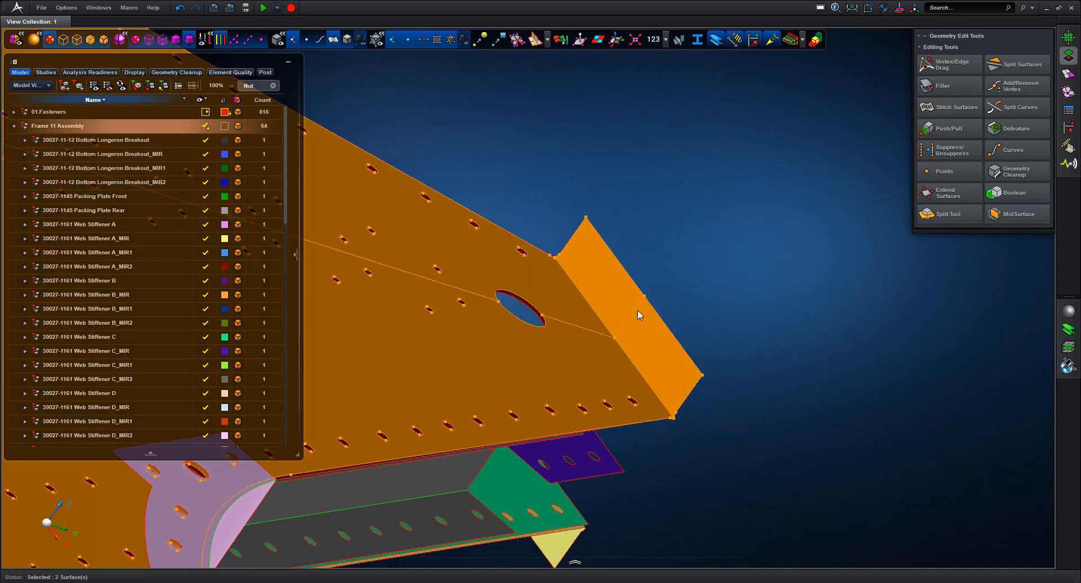
right_click(556, 319)
click(579, 359)
click(772, 303)
right_click(622, 271)
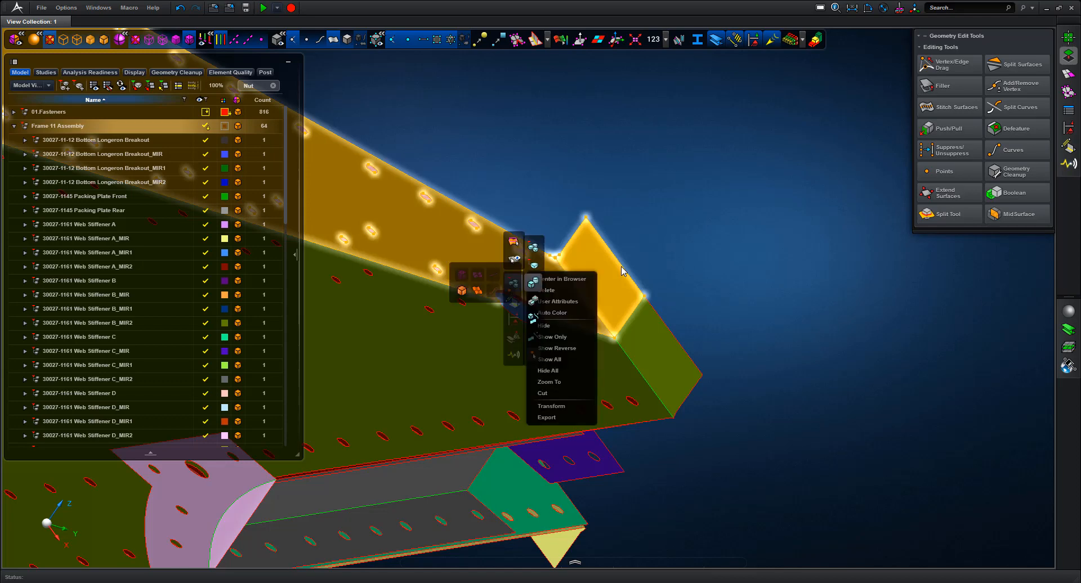
click(568, 279)
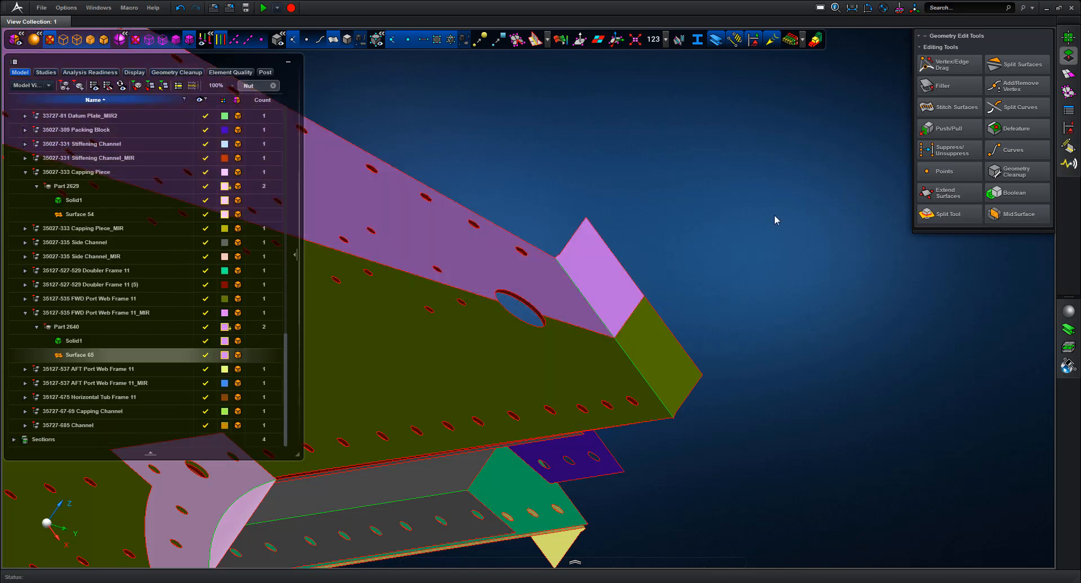
Show only FWD Port Web Frame 11_MIR, then also display the AFT and FWD Port Web Frame 11 parts
right_click(117, 316)
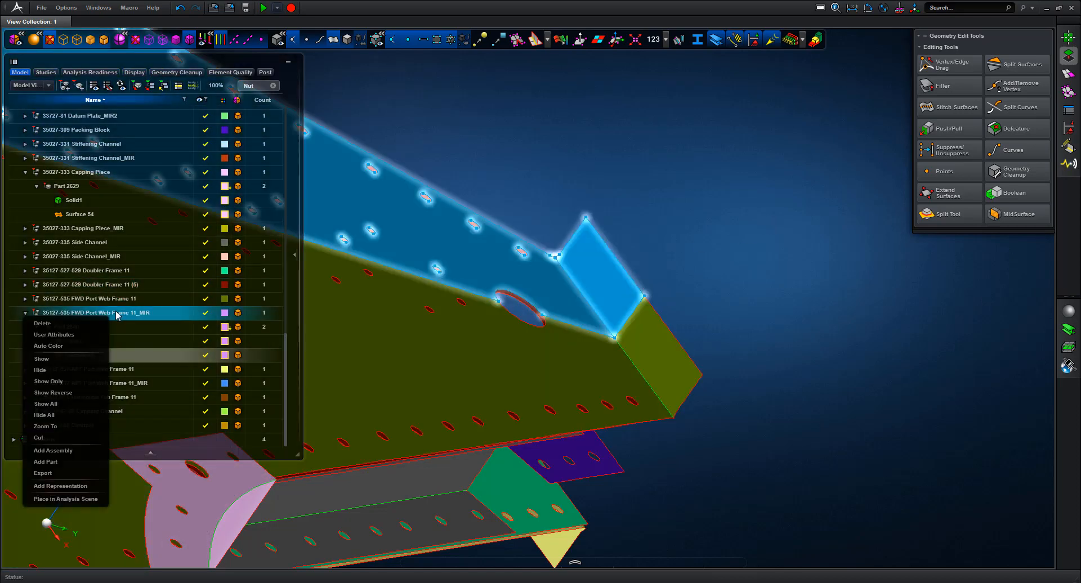
click(79, 382)
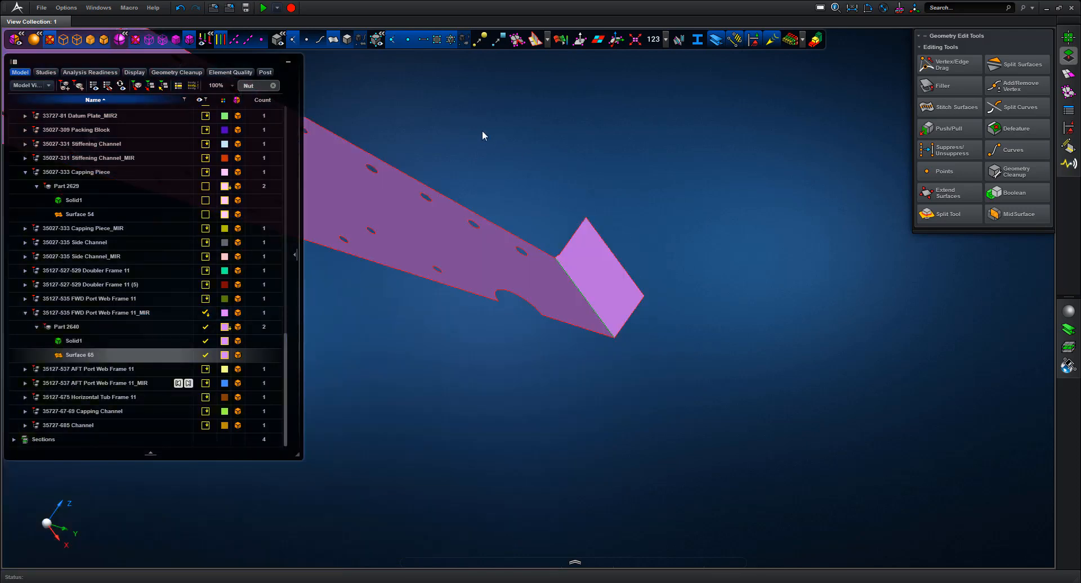
click(349, 41)
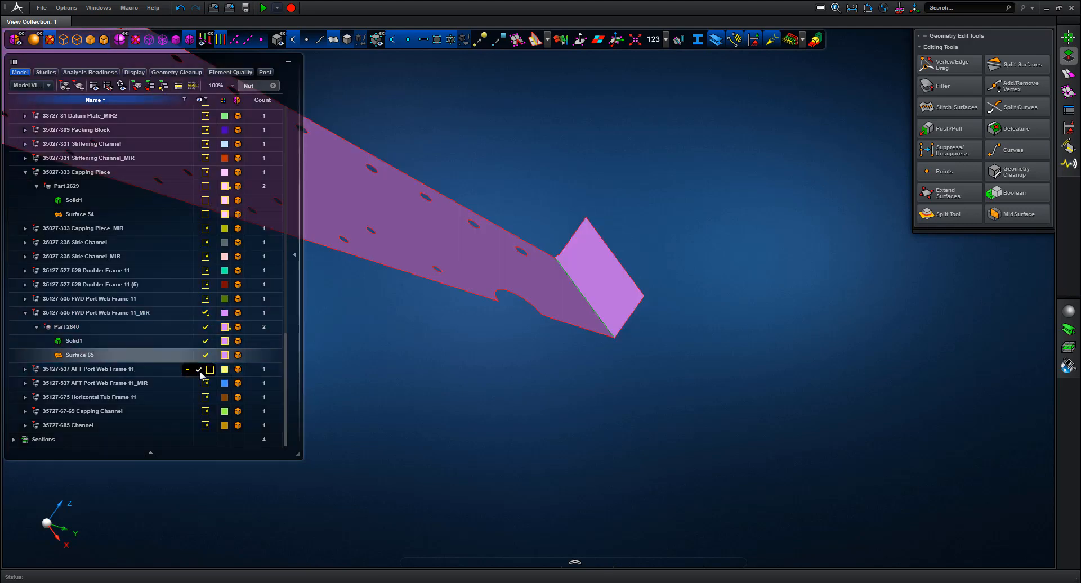
click(200, 370)
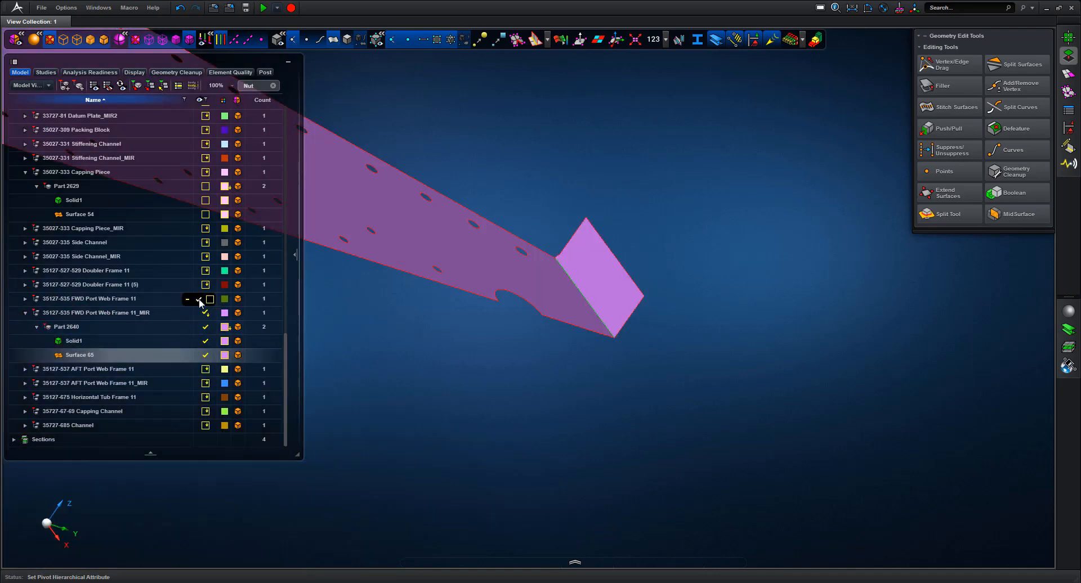
click(199, 300)
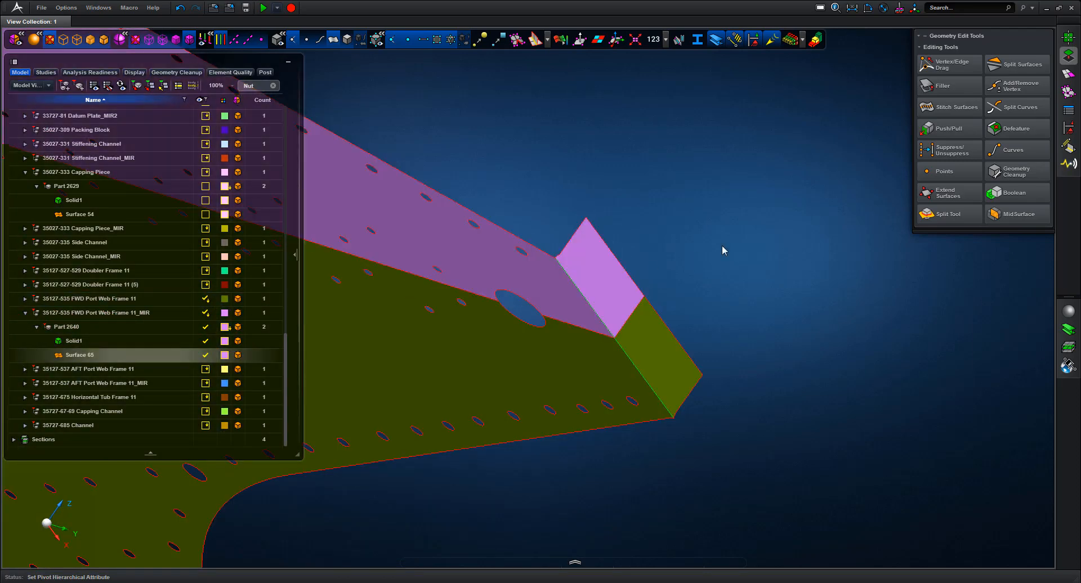
key(f)
middle_drag(735, 220, 768, 182)
middle_drag(546, 275, 659, 269)
Select Part 2640's Solid1 and Surface 65 to merge into Part 2641
click(72, 341)
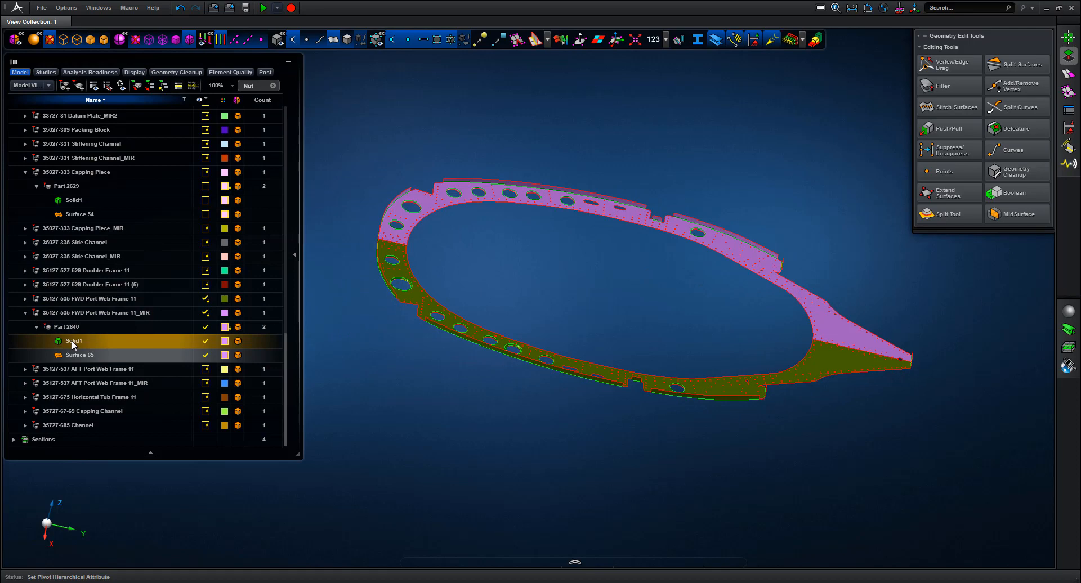
click(25, 300)
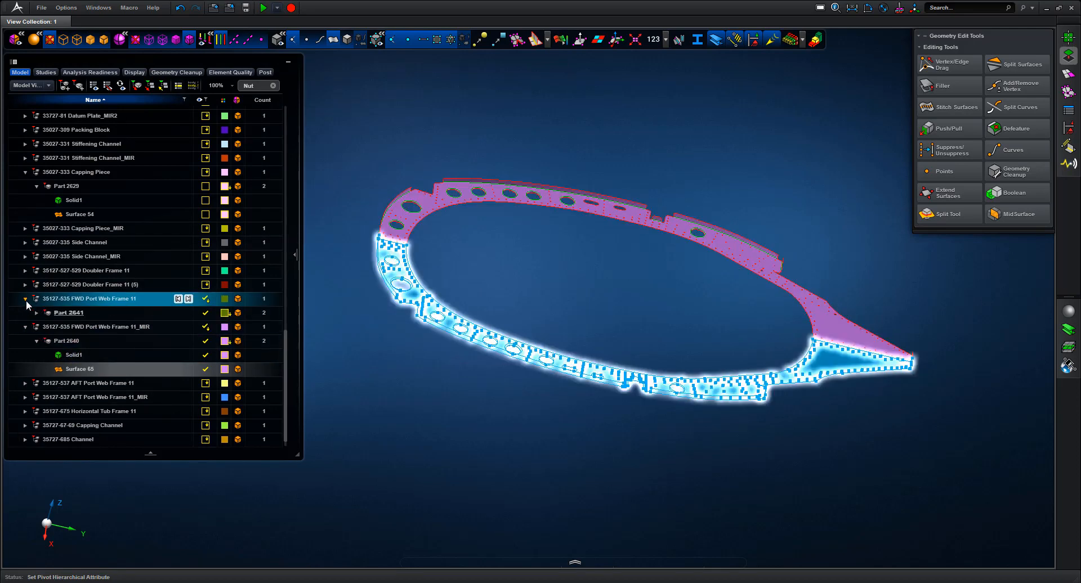
click(74, 356)
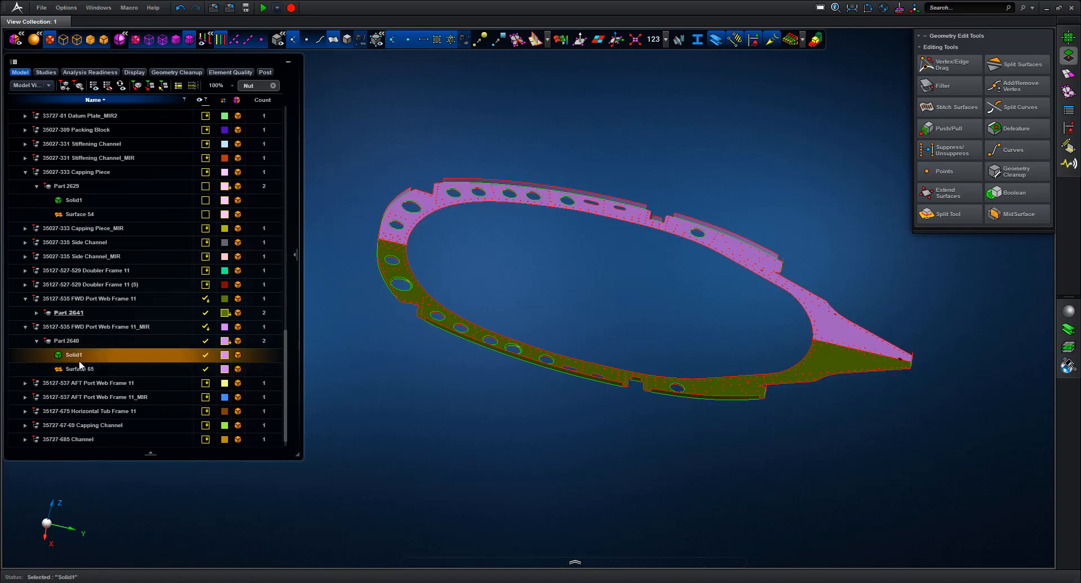
ctrl+click(80, 367)
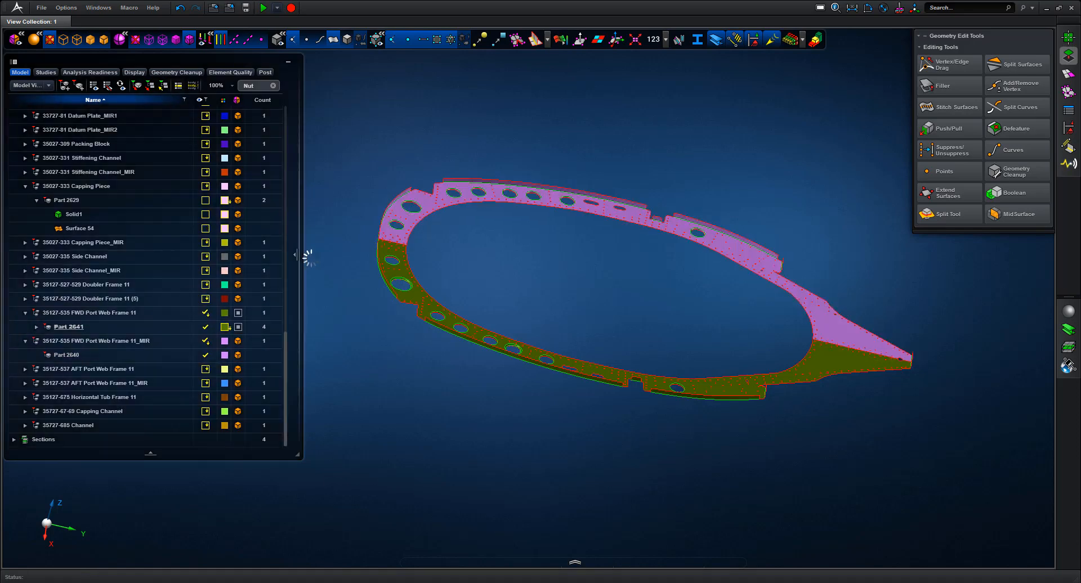
middle_drag(701, 162, 662, 150)
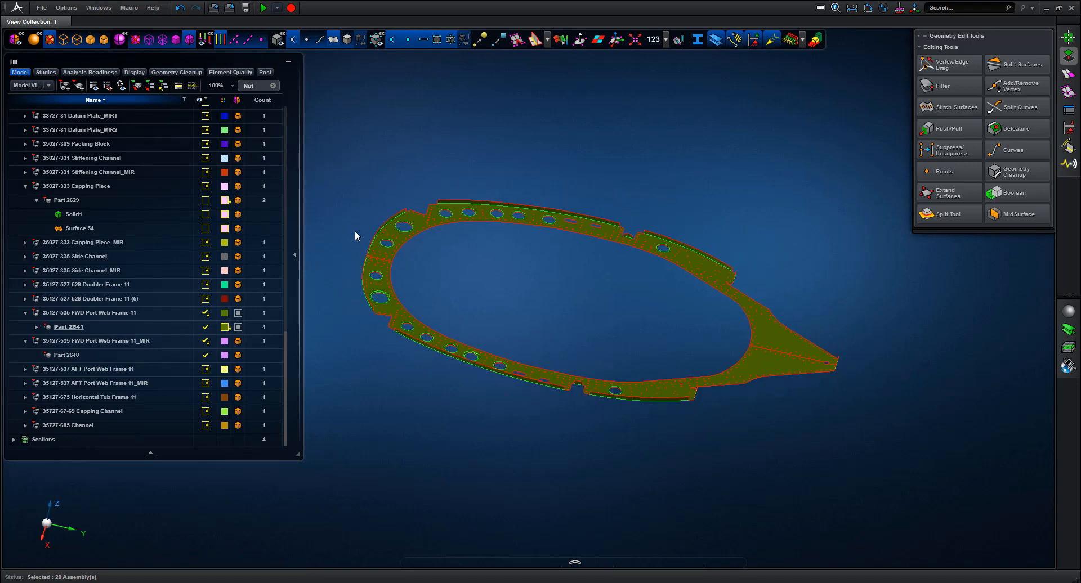
right_drag(458, 301, 459, 301)
Show only the Frame 11 Assembly
key(f)
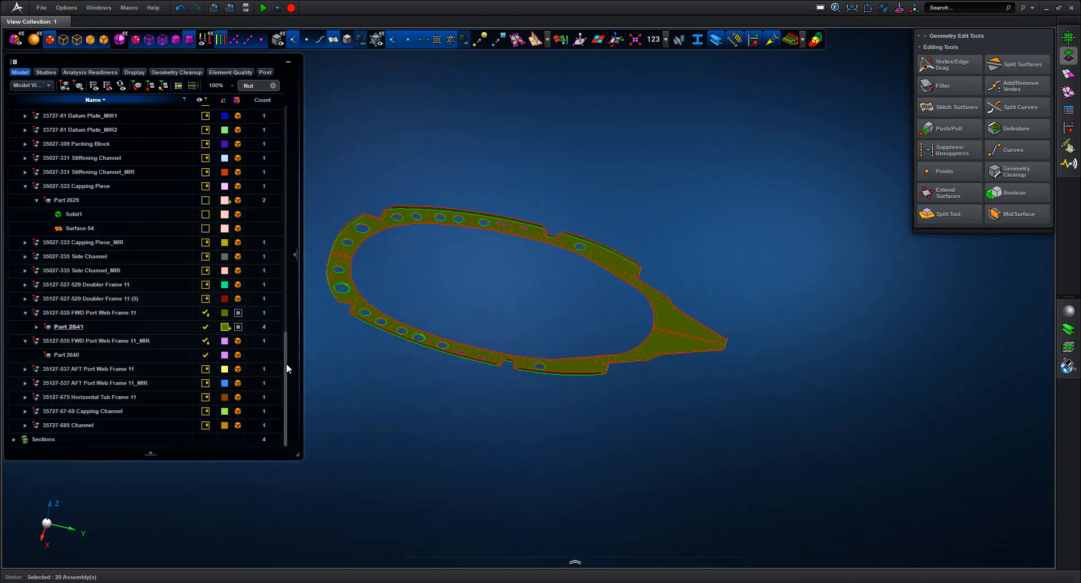
scroll(285, 262, up, 1)
scroll(286, 257, up, 10)
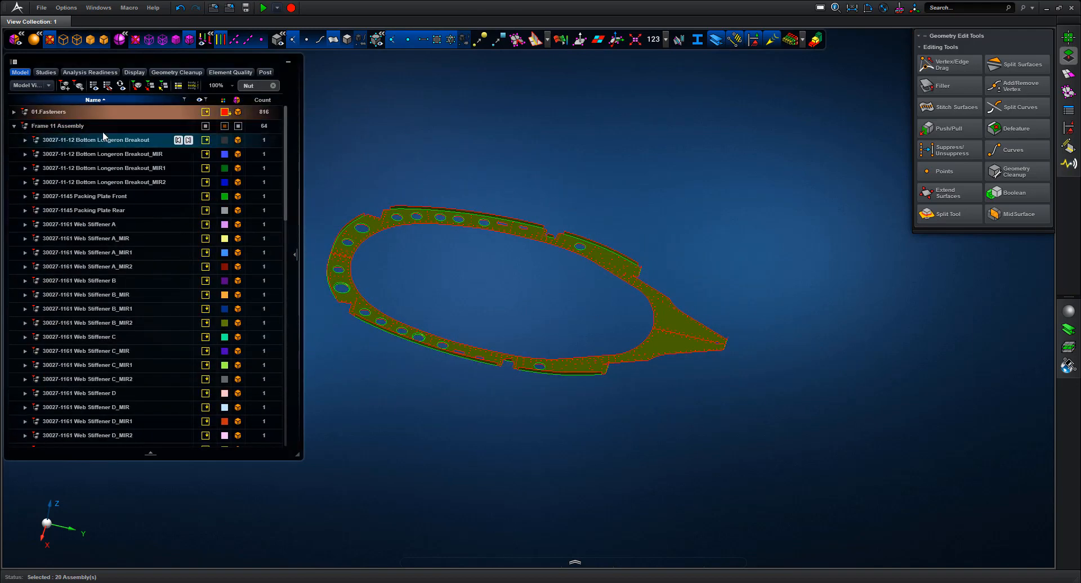
click(101, 127)
right_click(91, 130)
click(45, 193)
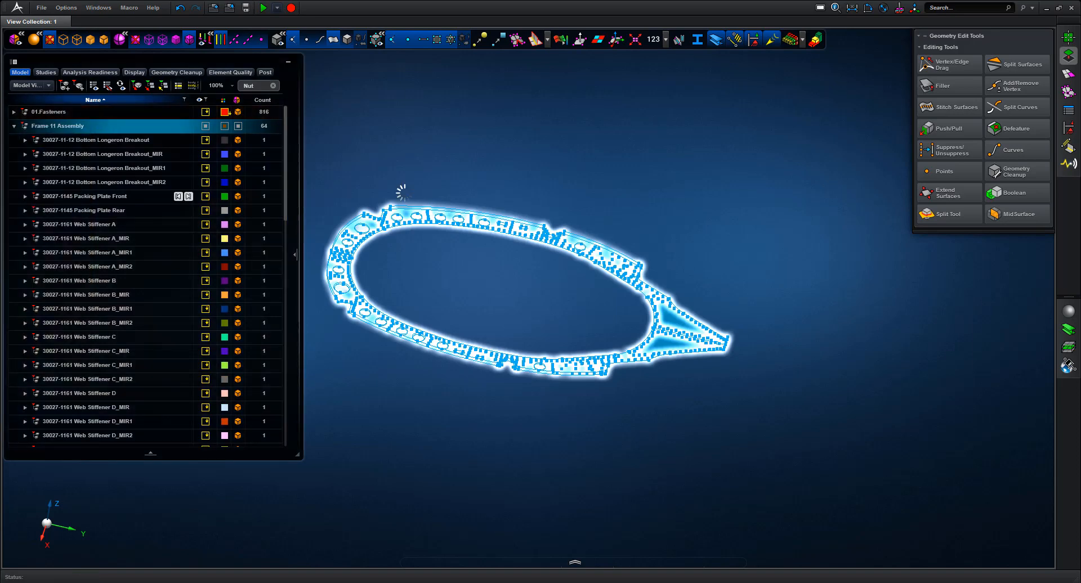
Measure a large fastener hole's diameter as 6.35 mm, then fit the frame in view
drag(713, 232, 567, 306)
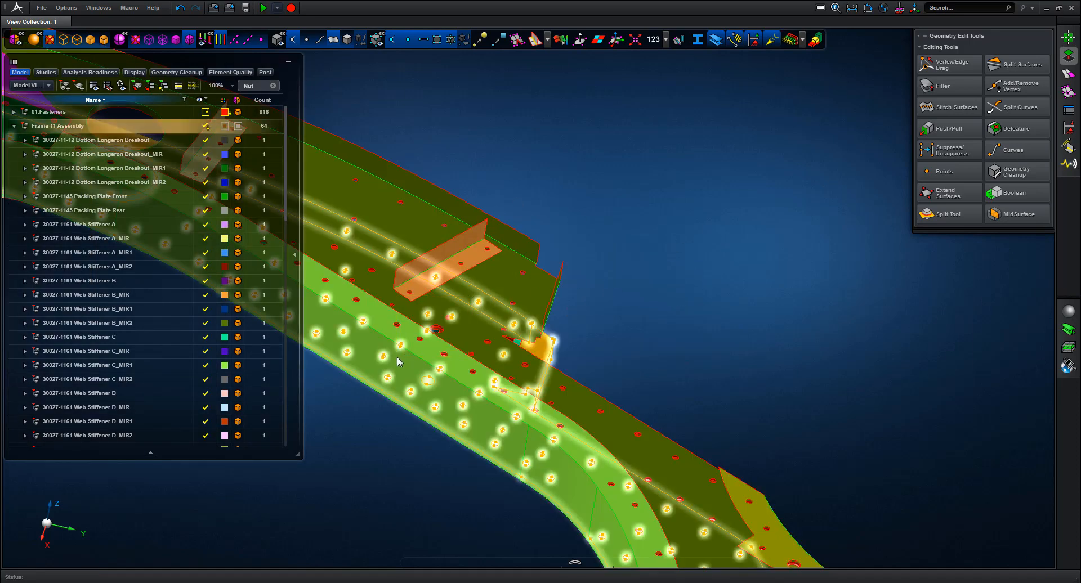
drag(468, 297, 398, 358)
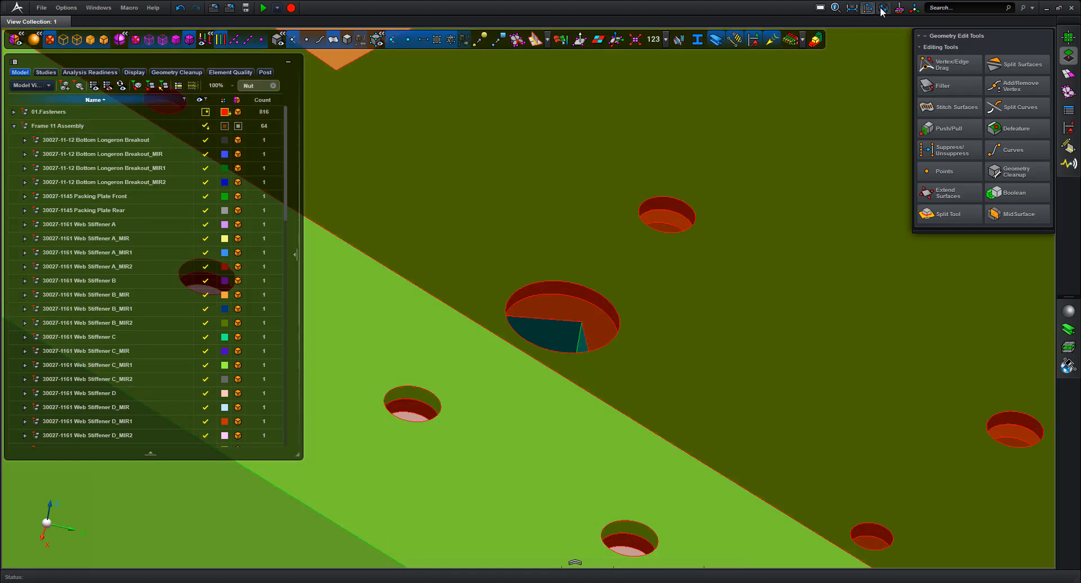
click(883, 9)
click(557, 280)
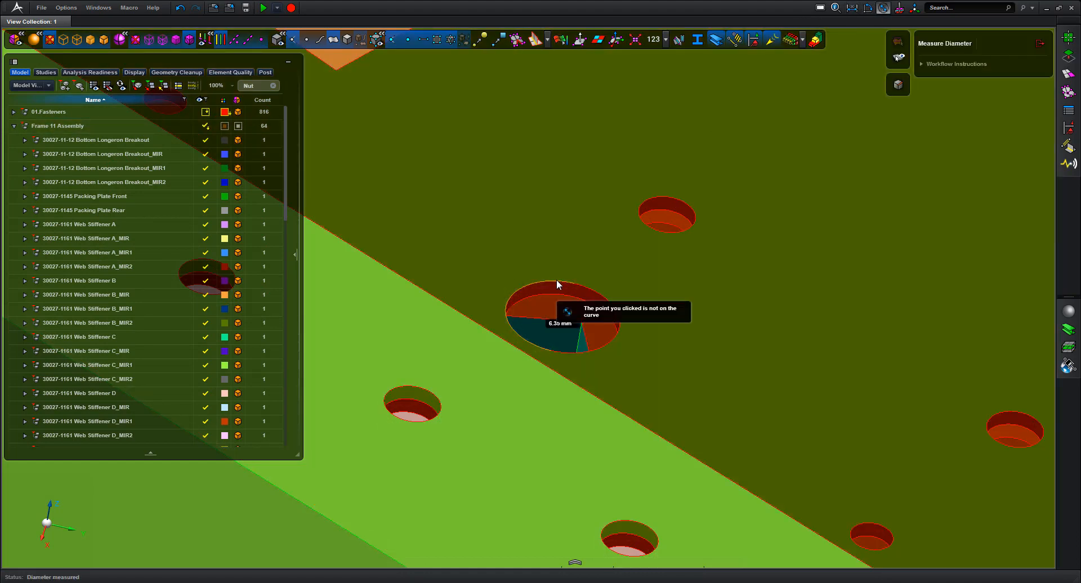
key(f)
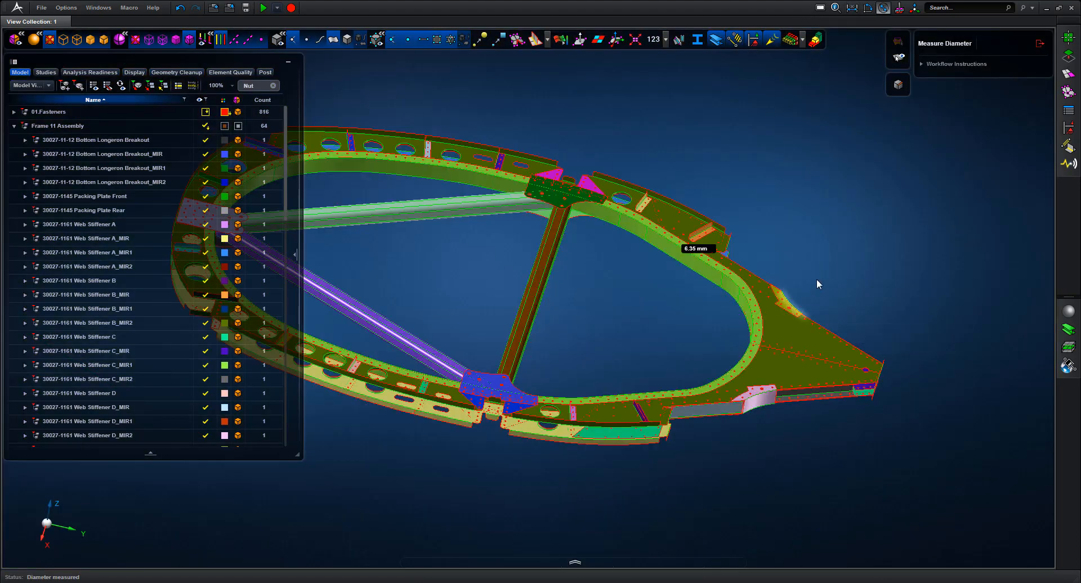
scroll(811, 237, down, 3)
click(1039, 45)
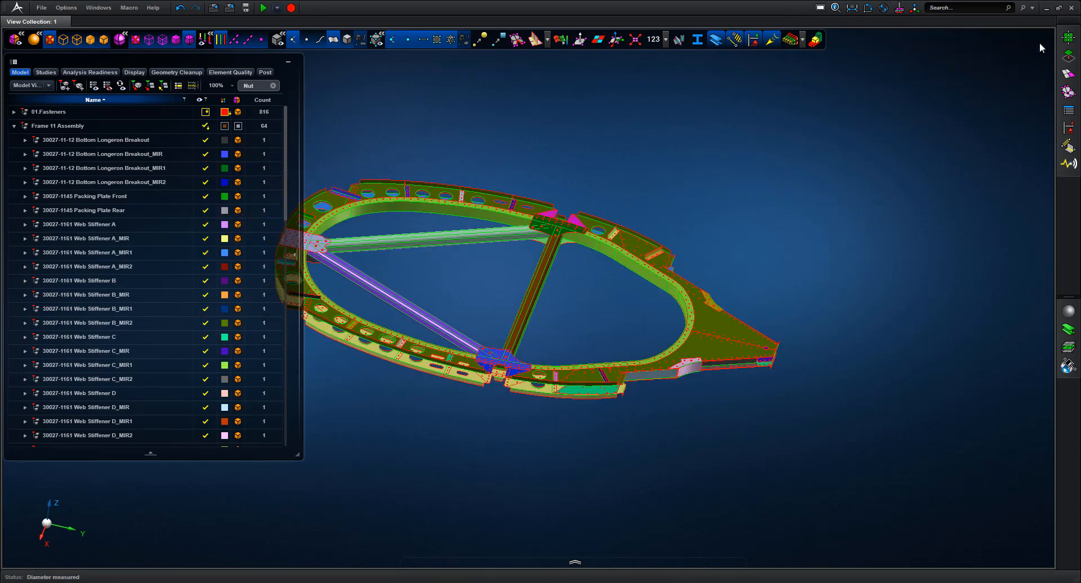
Recognize removable features on all frame bodies with the Defeature tool
click(1068, 55)
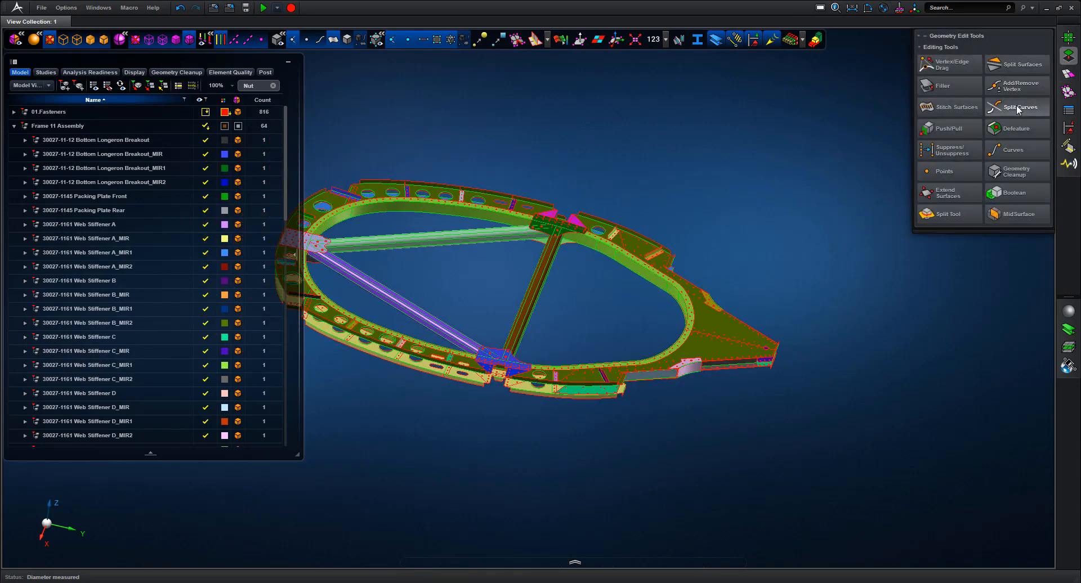
click(1016, 129)
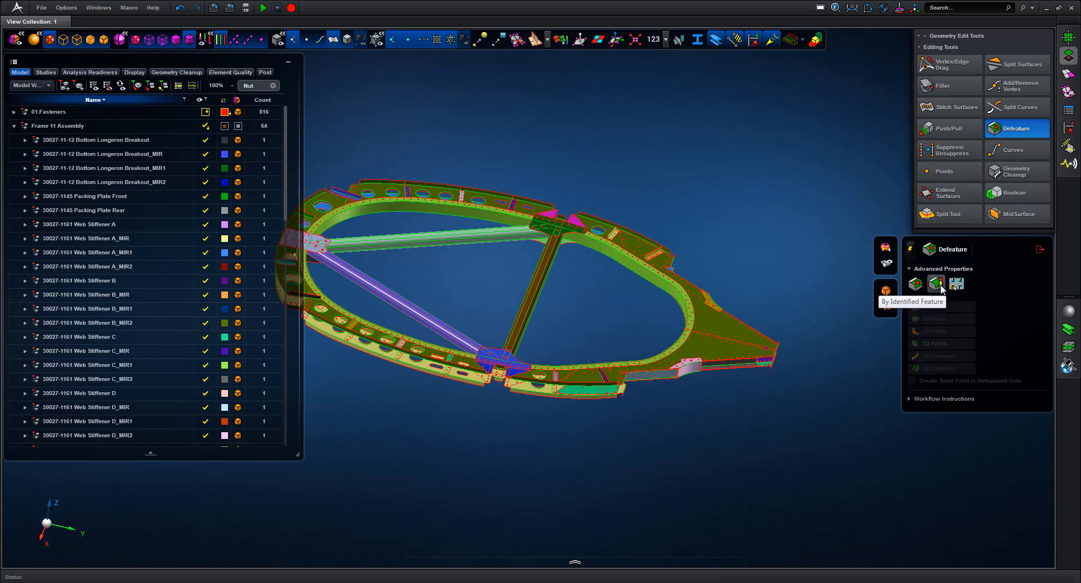
scroll(751, 228, down, 3)
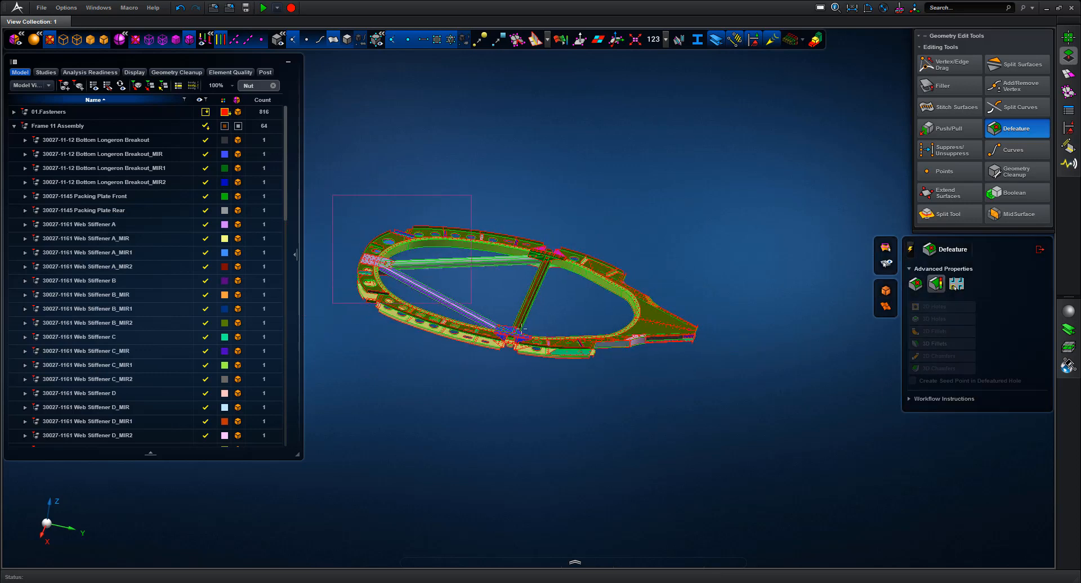
drag(521, 330, 730, 409)
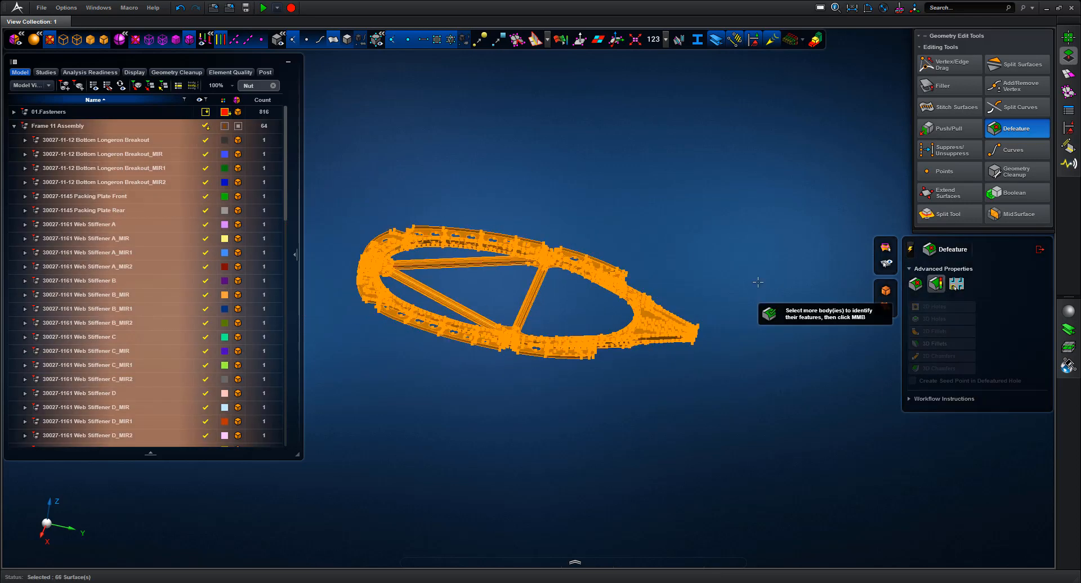
middle_click(758, 282)
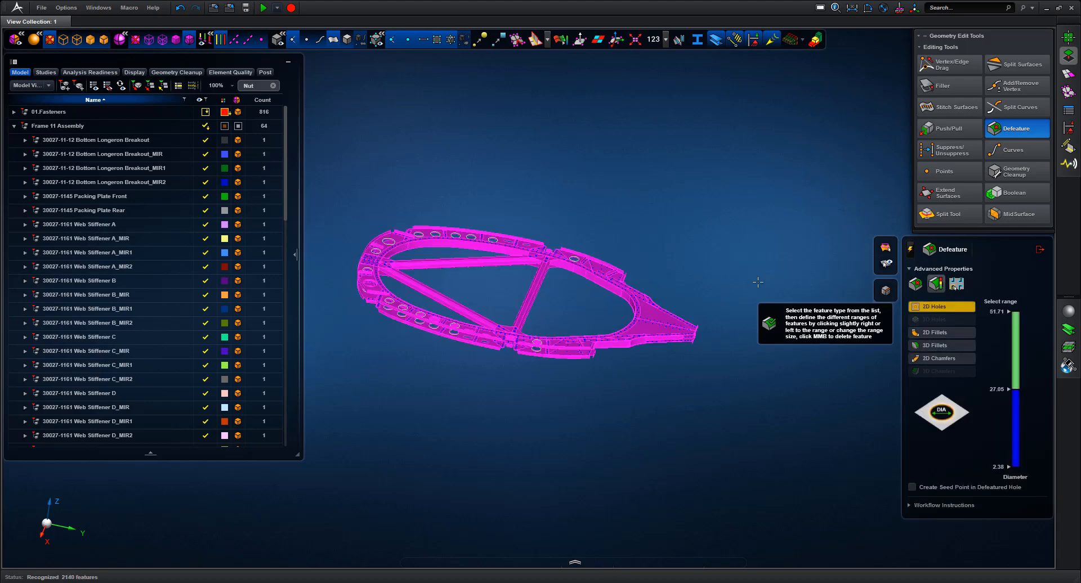
Delete the 2017 2D holes of 2.38–27.05 mm diameter and close Defeature
middle_drag(656, 250, 642, 217)
drag(635, 206, 542, 294)
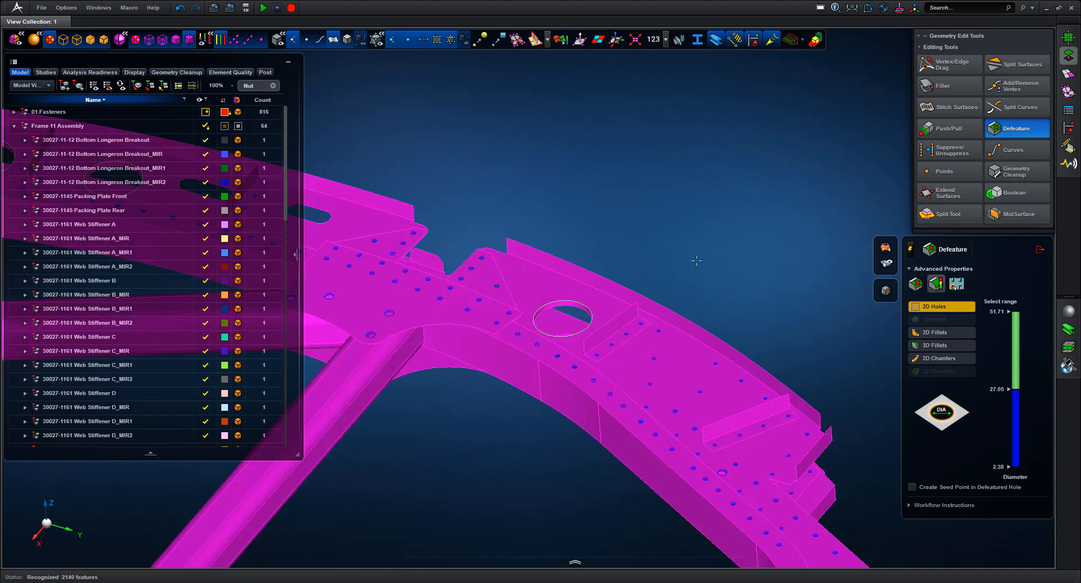
click(1018, 433)
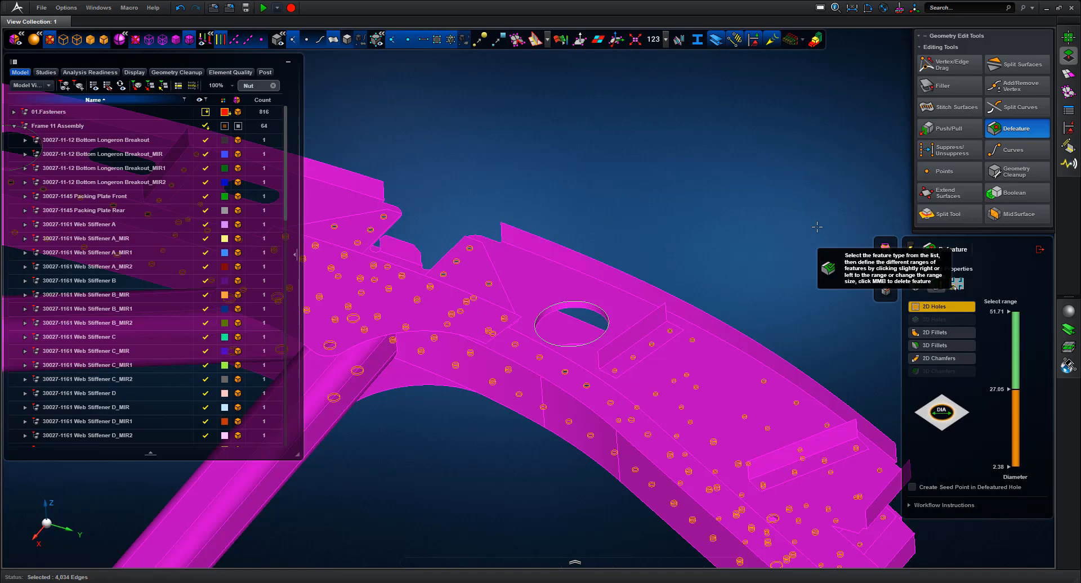
middle_click(818, 227)
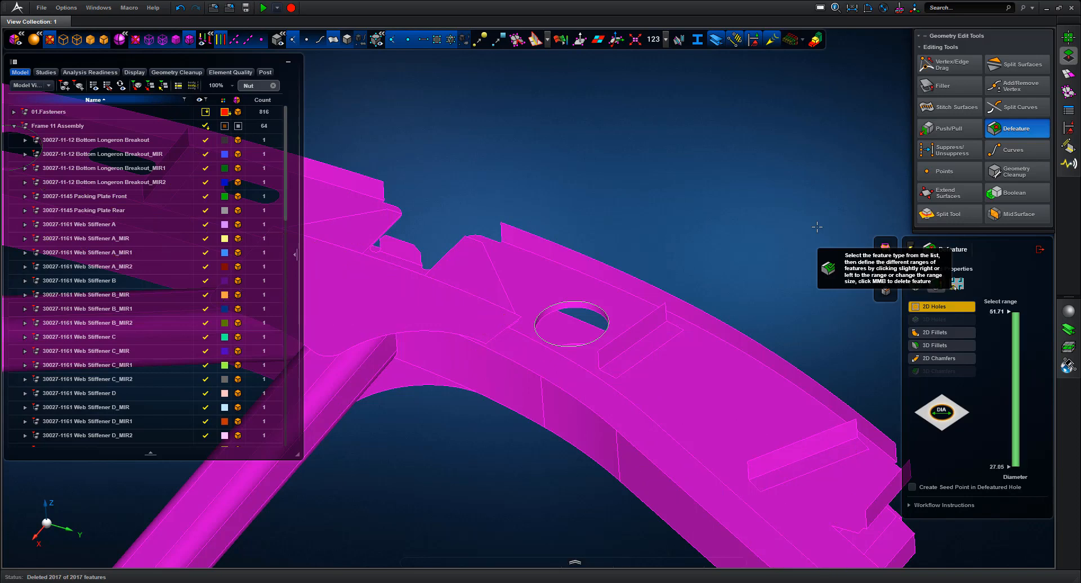
click(1040, 249)
Surface-mesh all 66 frame surfaces at 10 mm element size, yielding 16,791 elements
key(f)
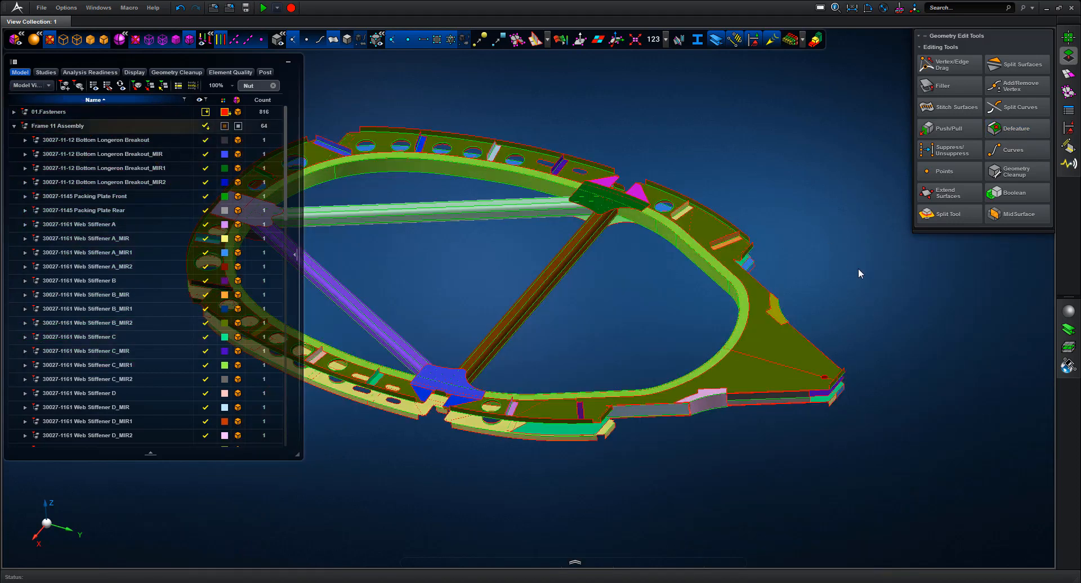
middle_drag(850, 223, 791, 226)
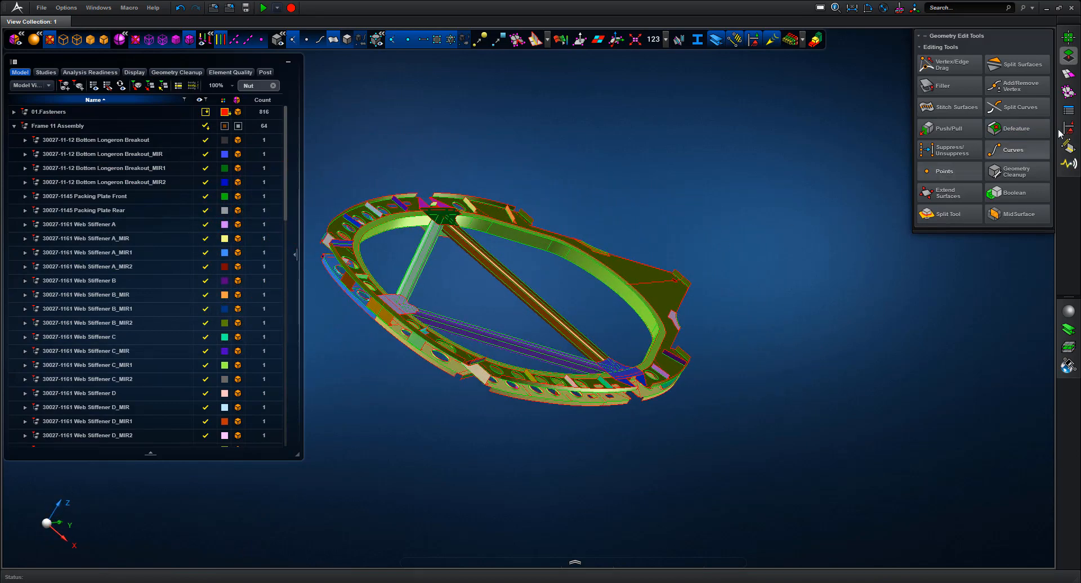
middle_drag(724, 241, 901, 129)
click(1068, 74)
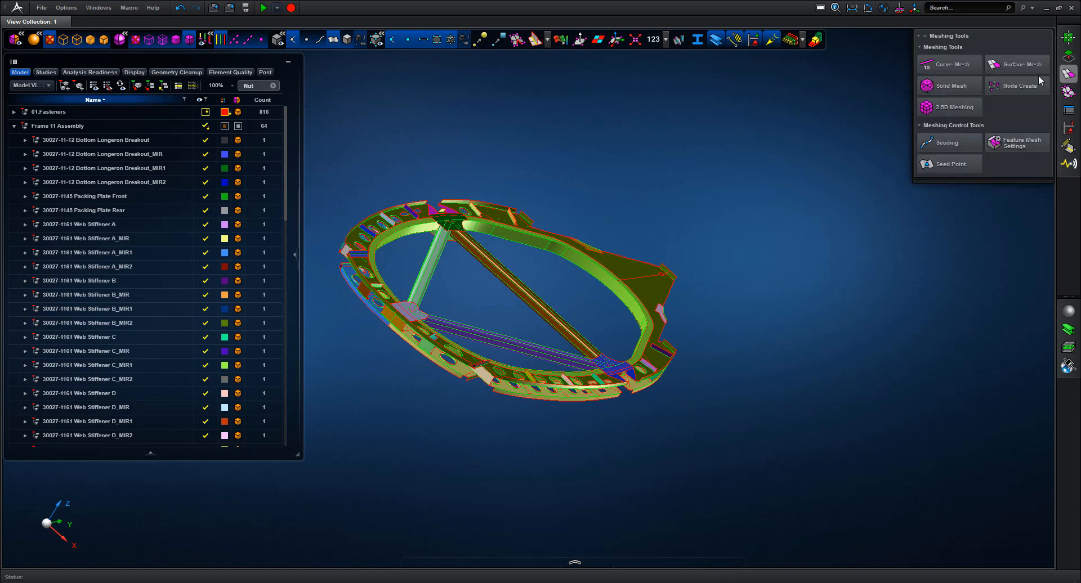
click(1020, 65)
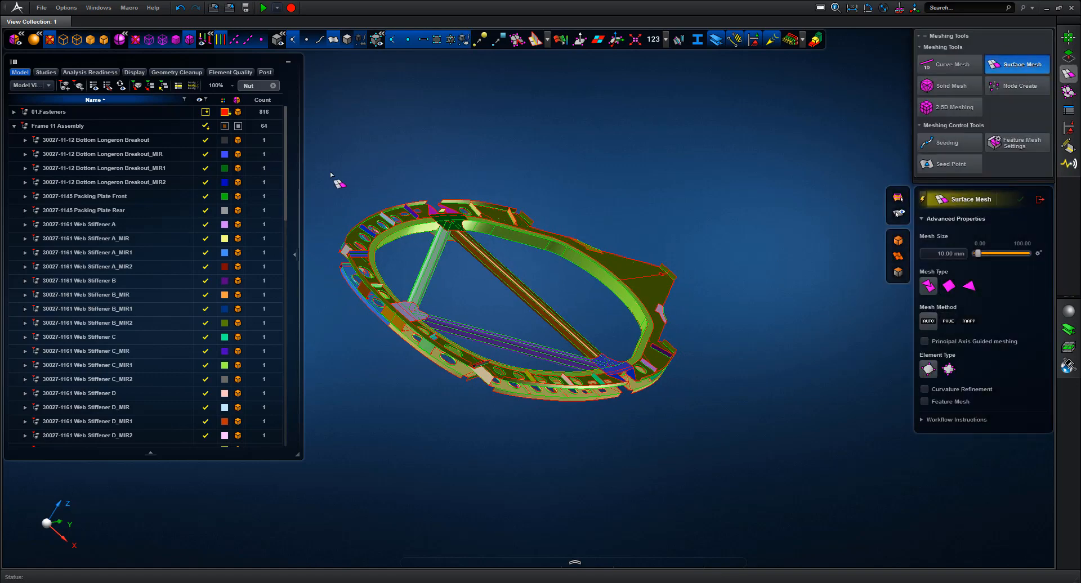
drag(319, 164, 738, 458)
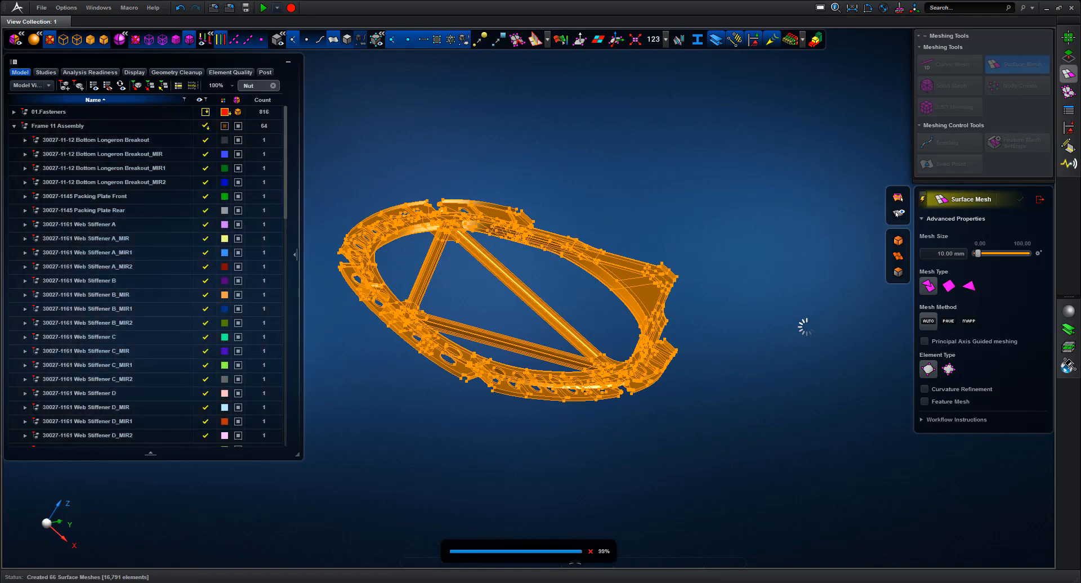
right_drag(708, 227, 587, 324)
middle_drag(818, 302, 811, 201)
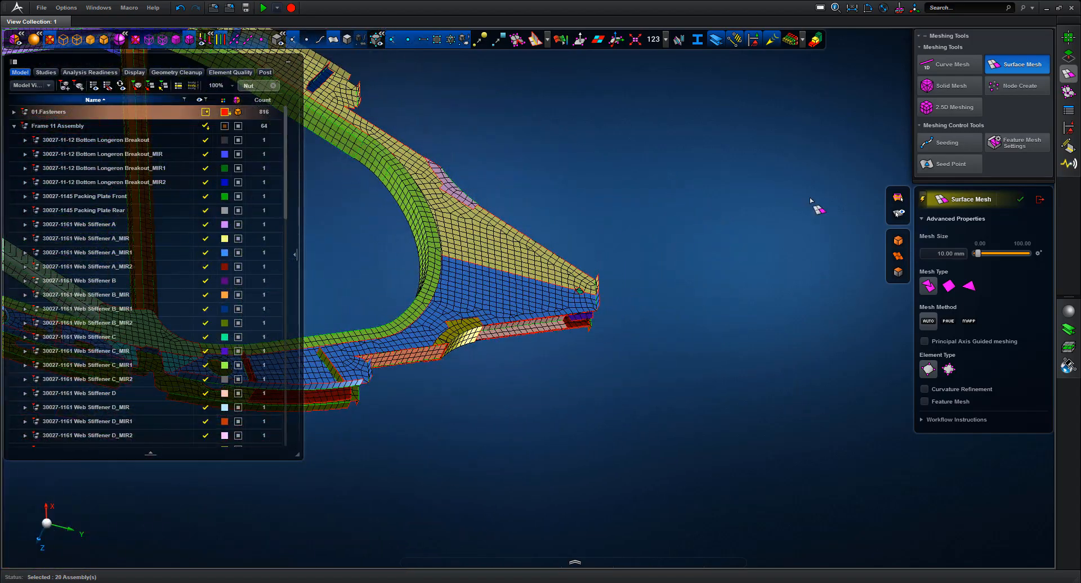
Colour the mesh by element quality and isolate the 27 invalid elements
click(561, 40)
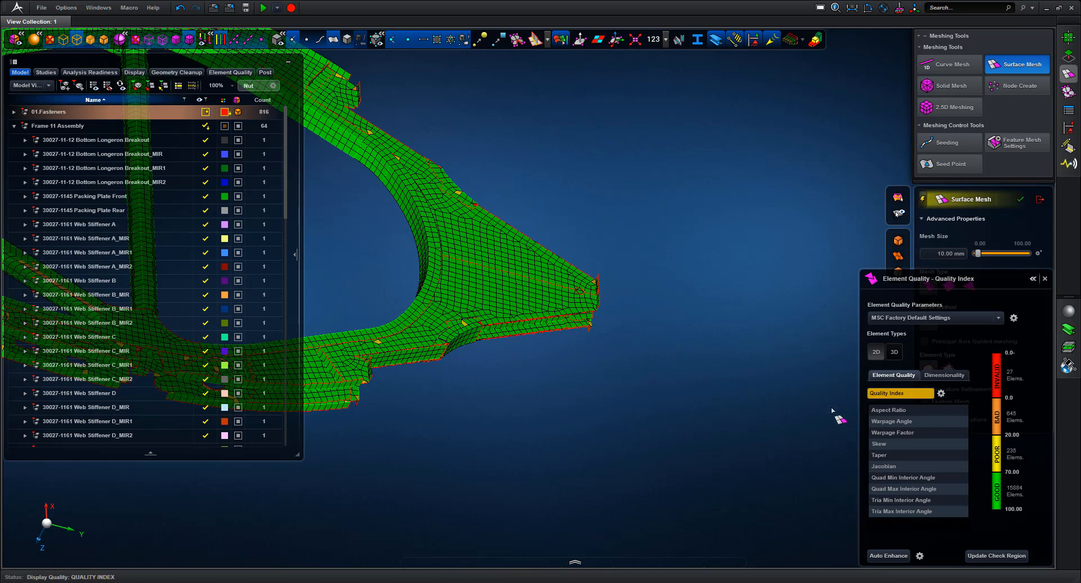
right_click(994, 365)
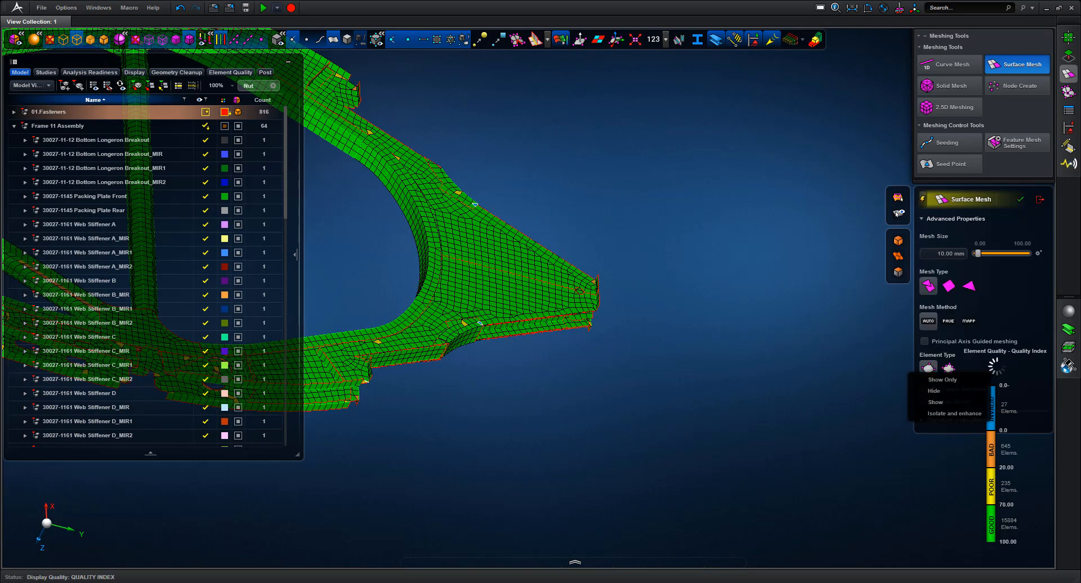
click(965, 413)
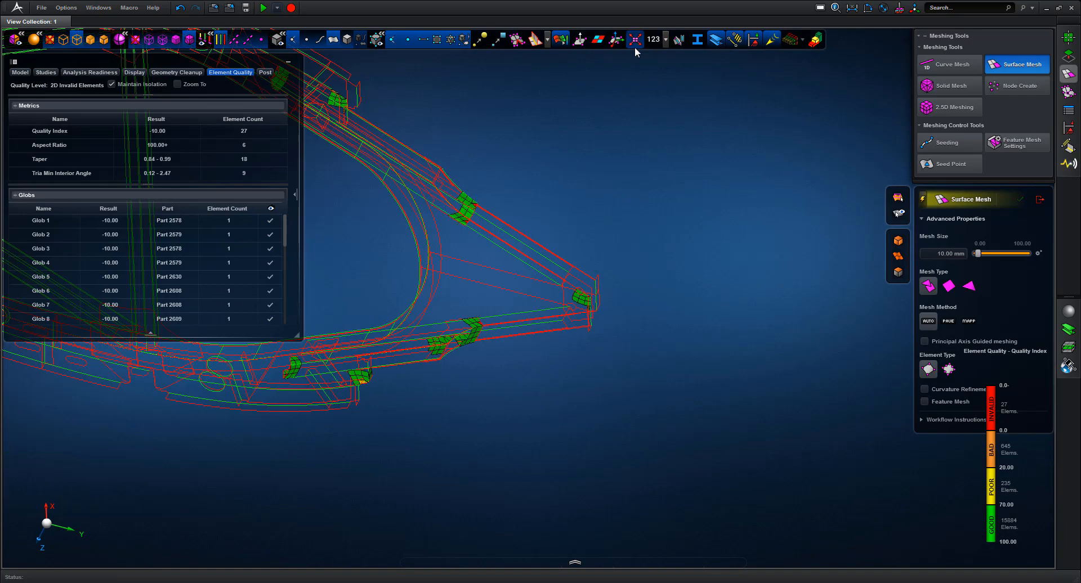
middle_drag(651, 239, 815, 301)
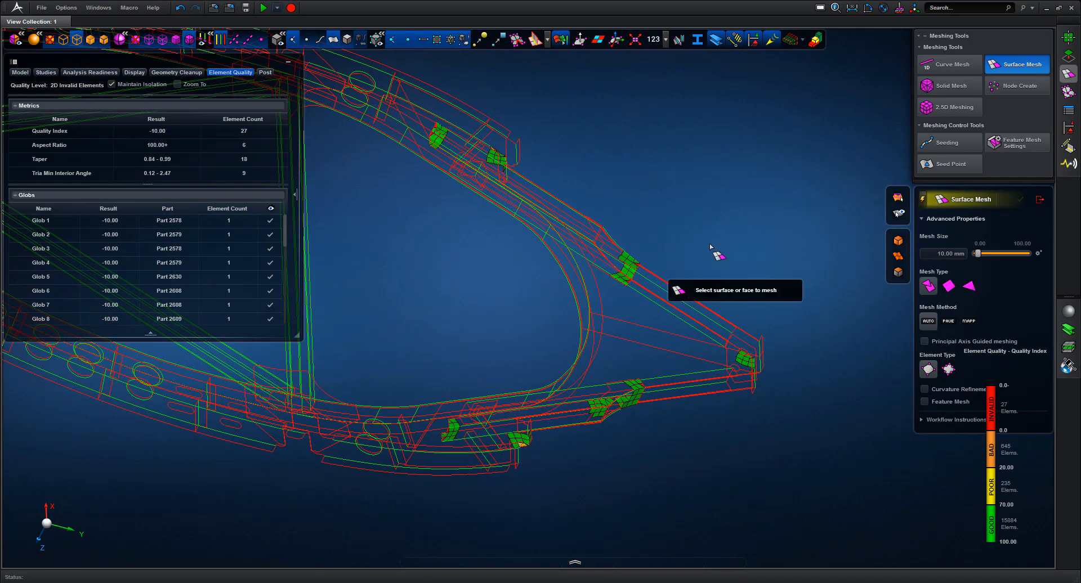
middle_drag(711, 247, 701, 150)
middle_drag(646, 193, 869, 245)
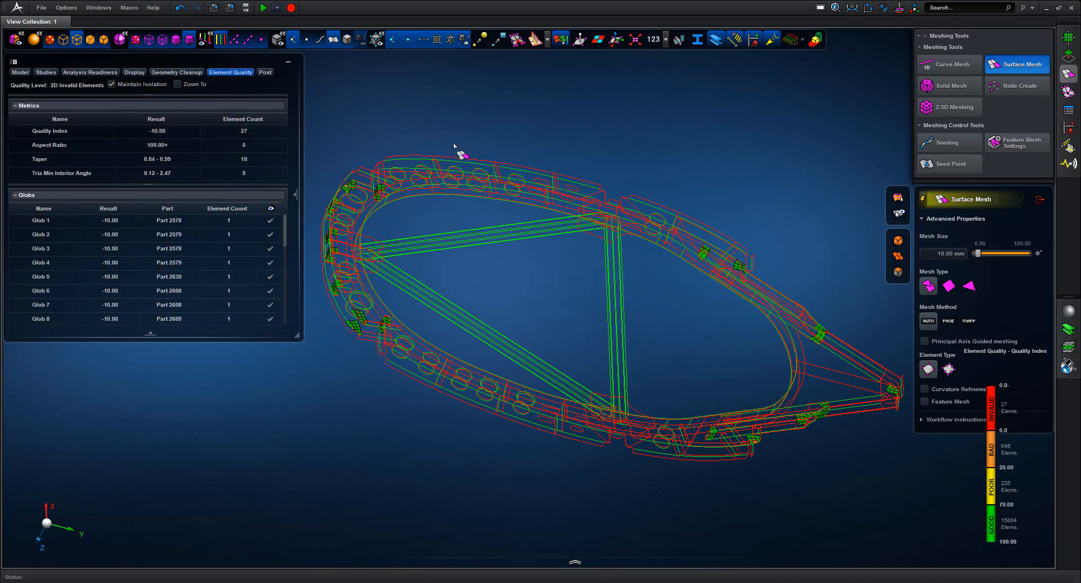
middle_drag(463, 148, 583, 161)
middle_drag(399, 162, 549, 343)
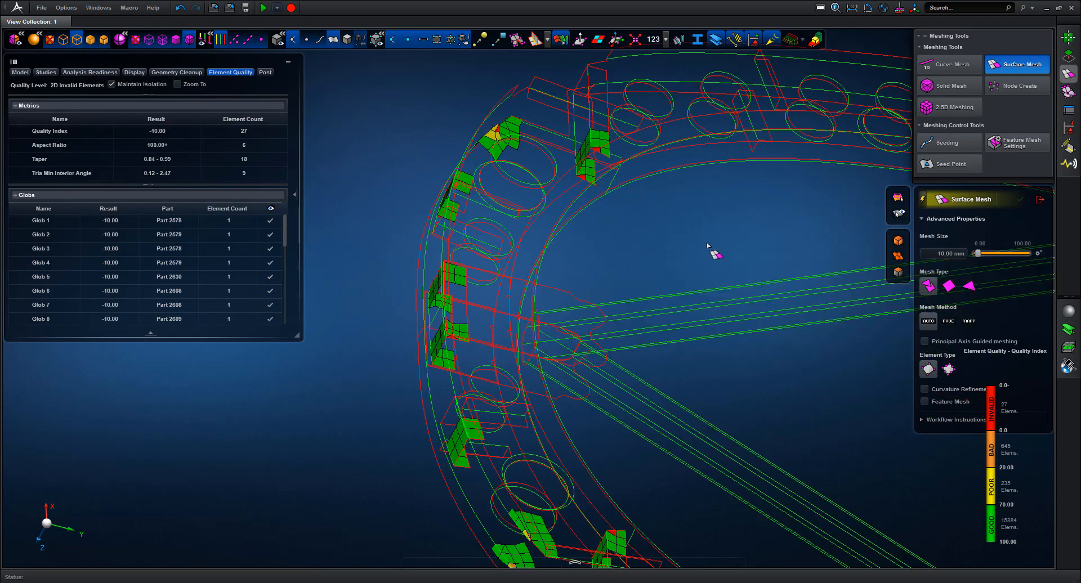
mouse_move(710, 242)
middle_down()
mouse_move(681, 241)
mouse_move(836, 252)
mouse_move(823, 247)
middle_up()
key(f)
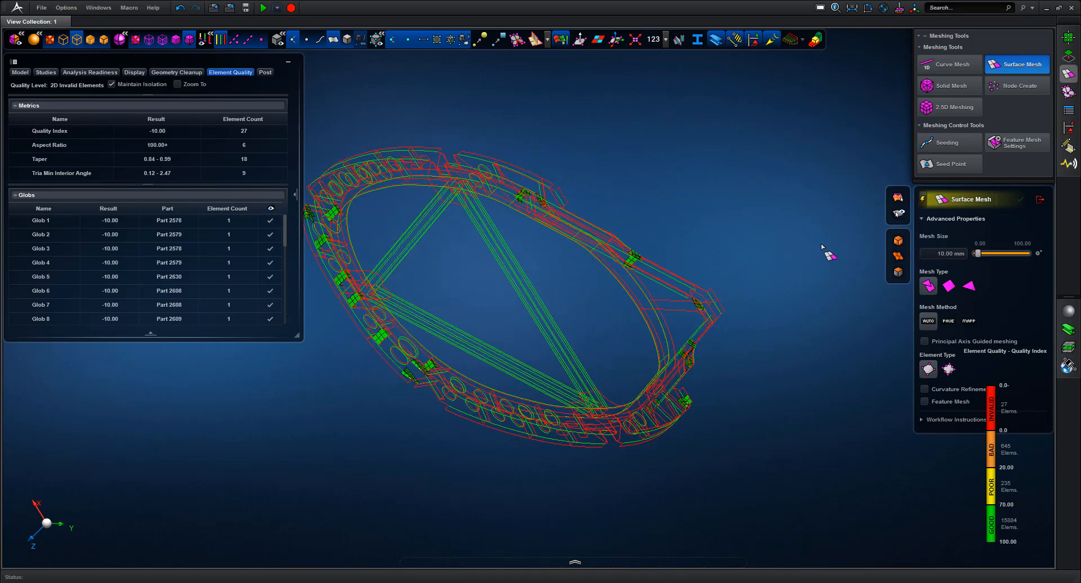
Zoom onto a cluster of invalid elements and close the Surface Mesh tool
middle_drag(722, 302, 696, 331)
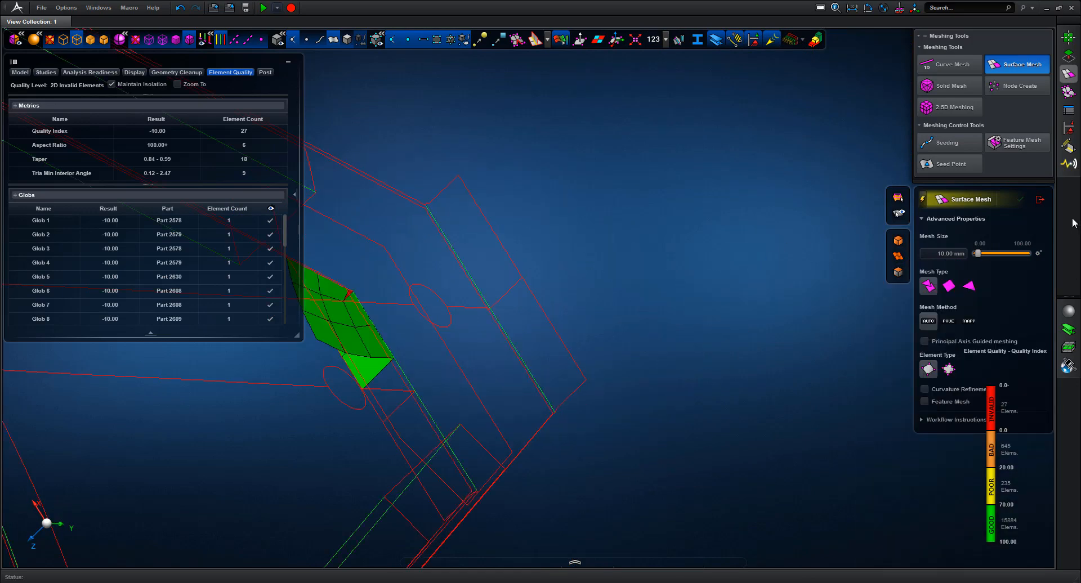
click(1040, 200)
mouse_move(1003, 396)
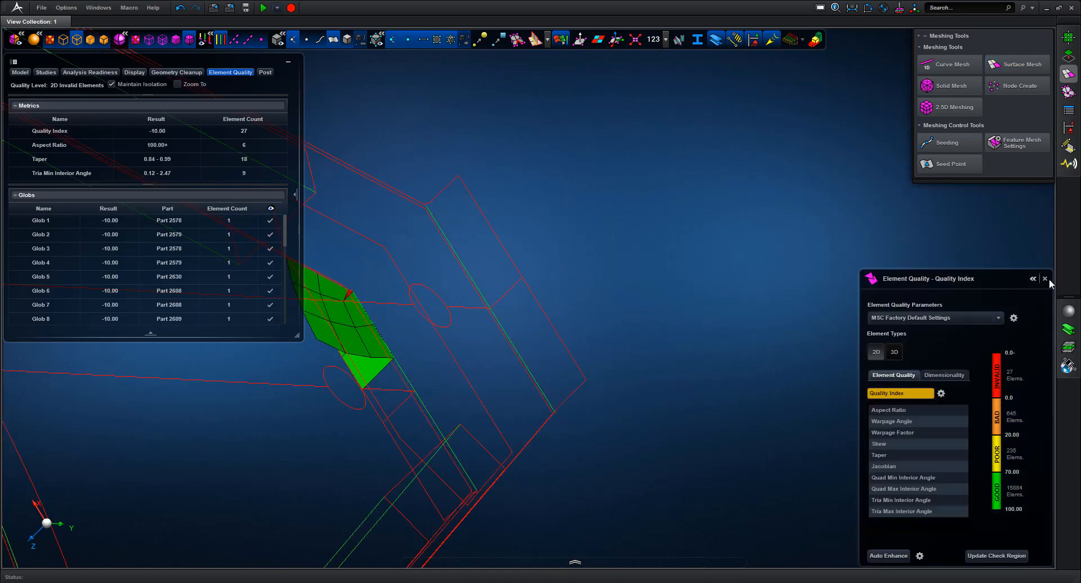
mouse_move(645, 270)
middle_down()
mouse_move(624, 245)
mouse_move(631, 222)
mouse_move(638, 263)
middle_up()
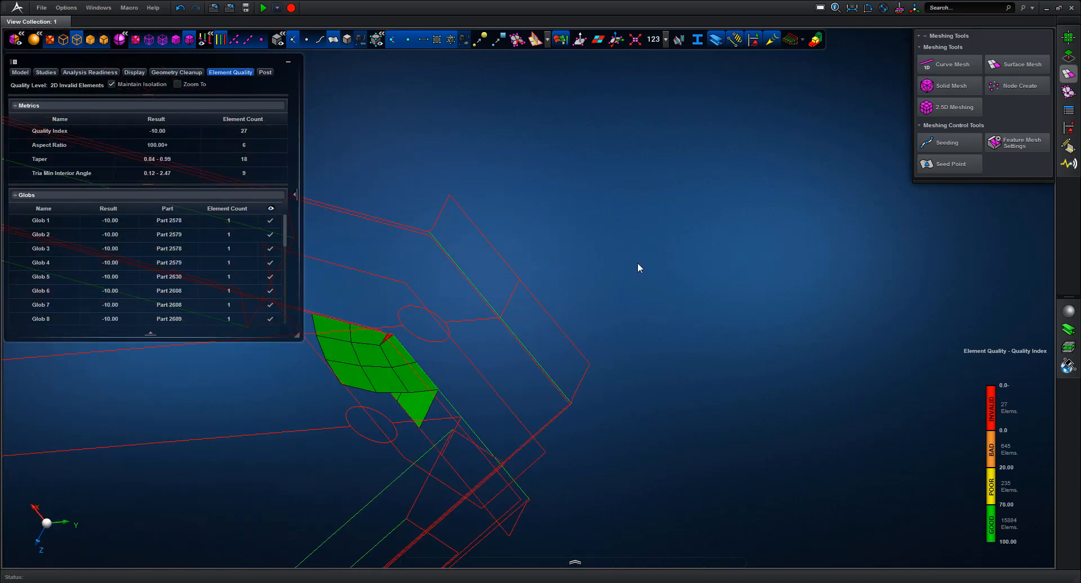
Close the quality check and show only the web frame part
click(513, 292)
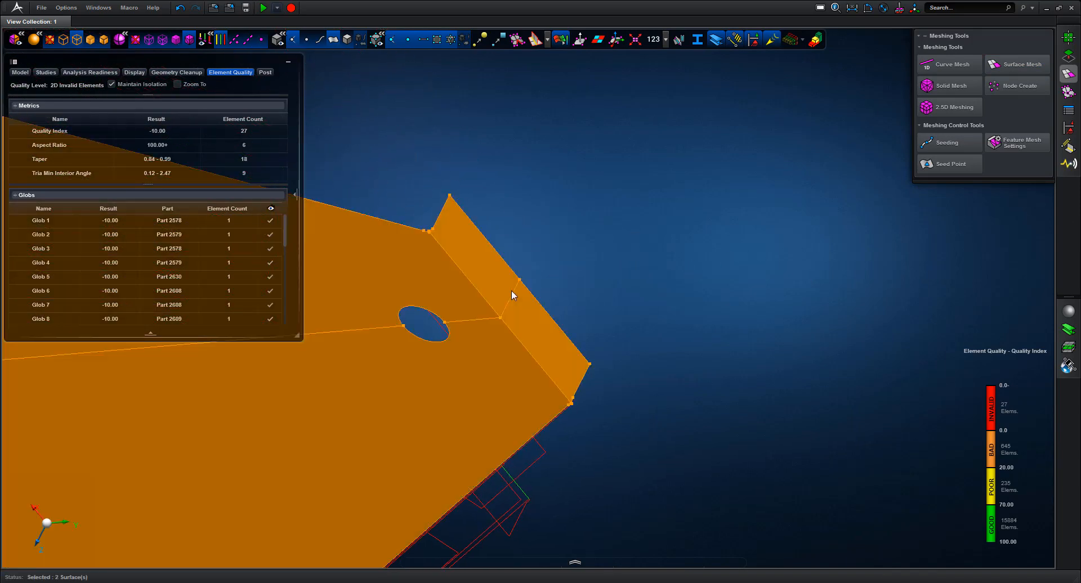
click(875, 321)
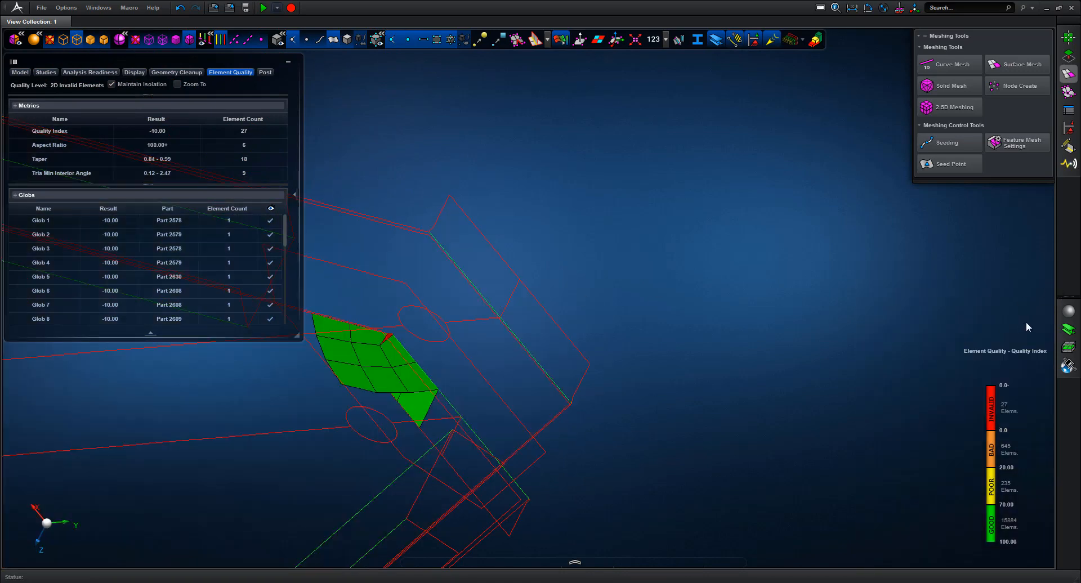
click(1046, 279)
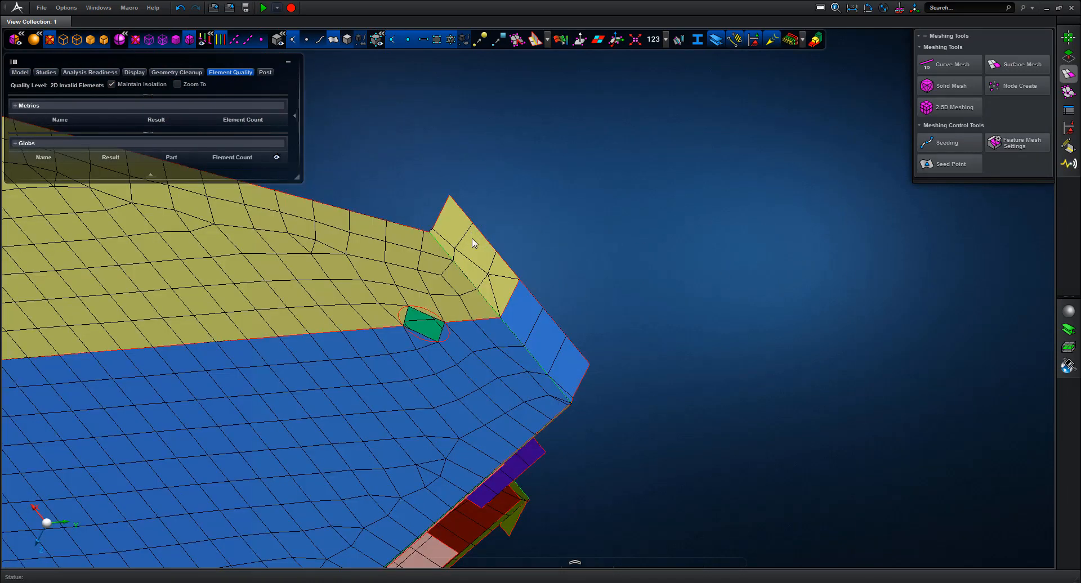
middle_drag(565, 292, 596, 194)
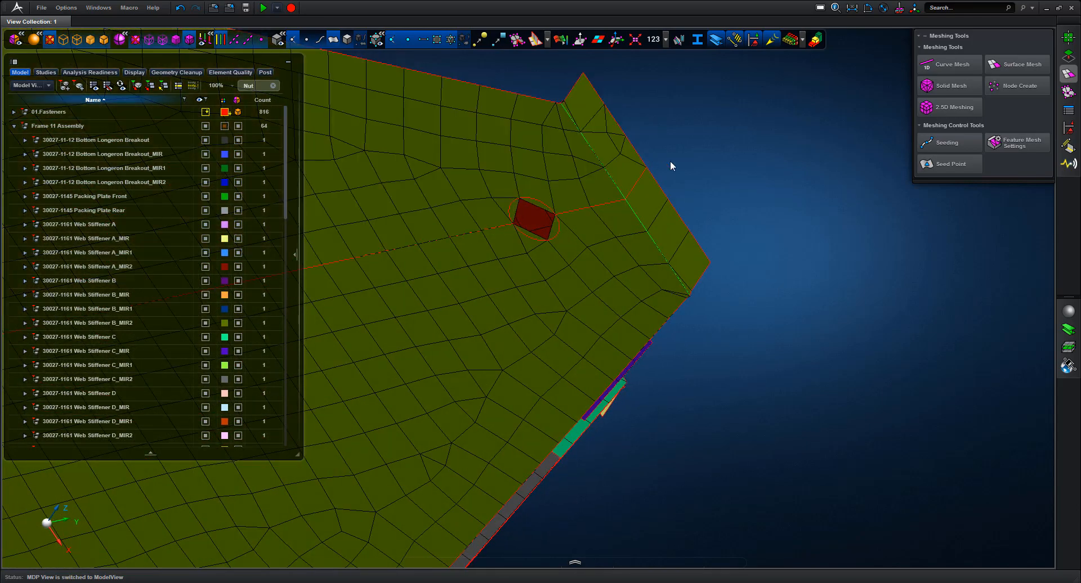
click(642, 179)
right_click(641, 176)
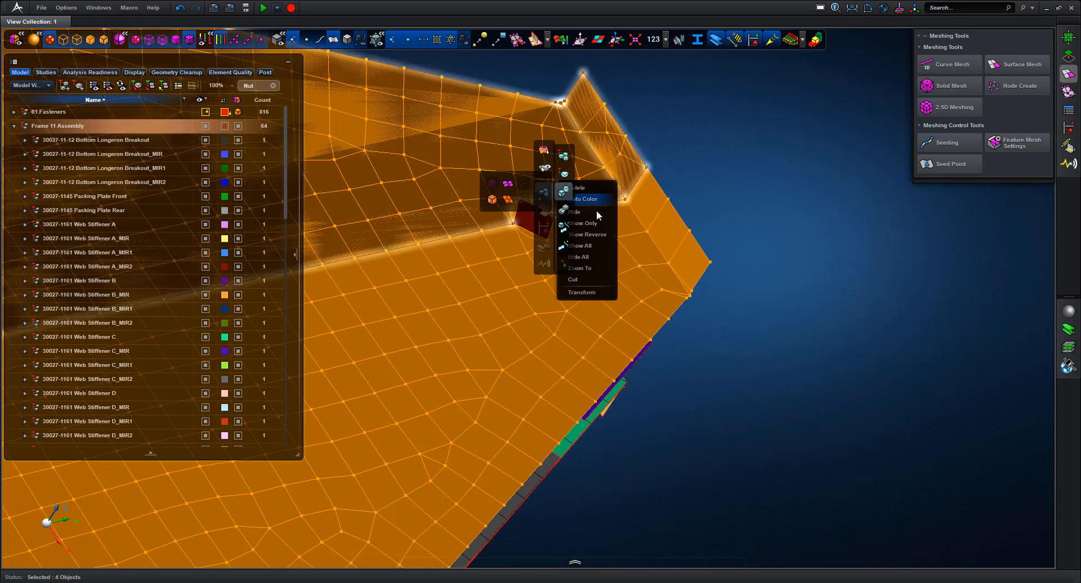
click(589, 224)
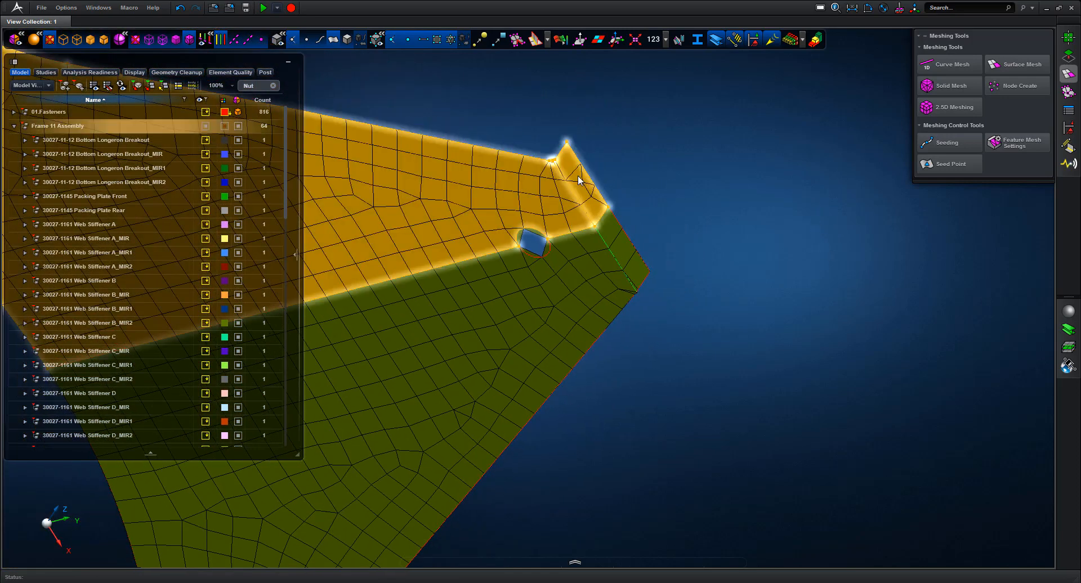
Select the flange part and Part 2641 in the model tree, then clear the selection
right_click(578, 181)
click(581, 181)
right_click(579, 181)
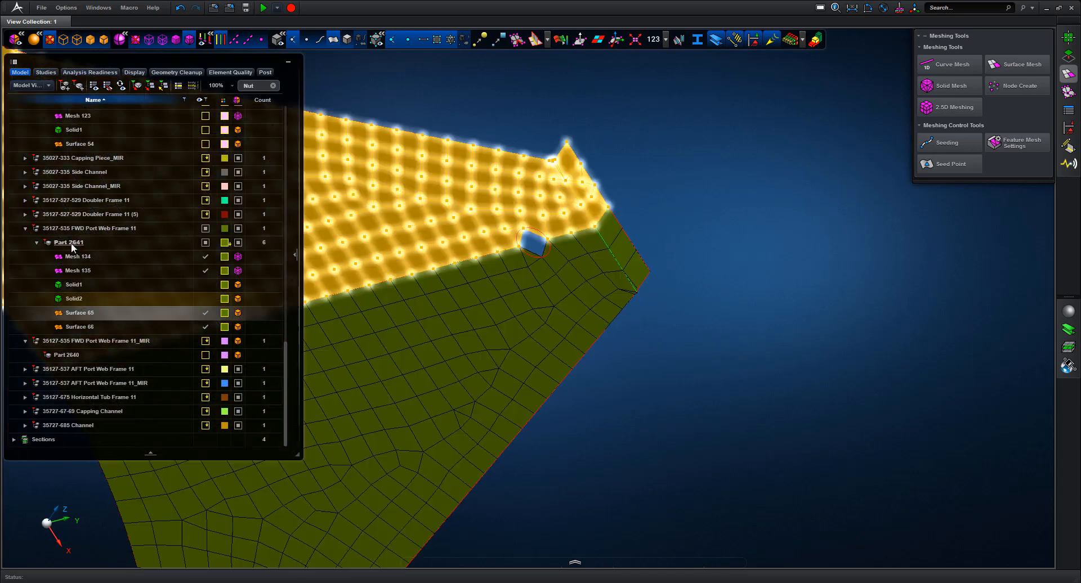
click(72, 244)
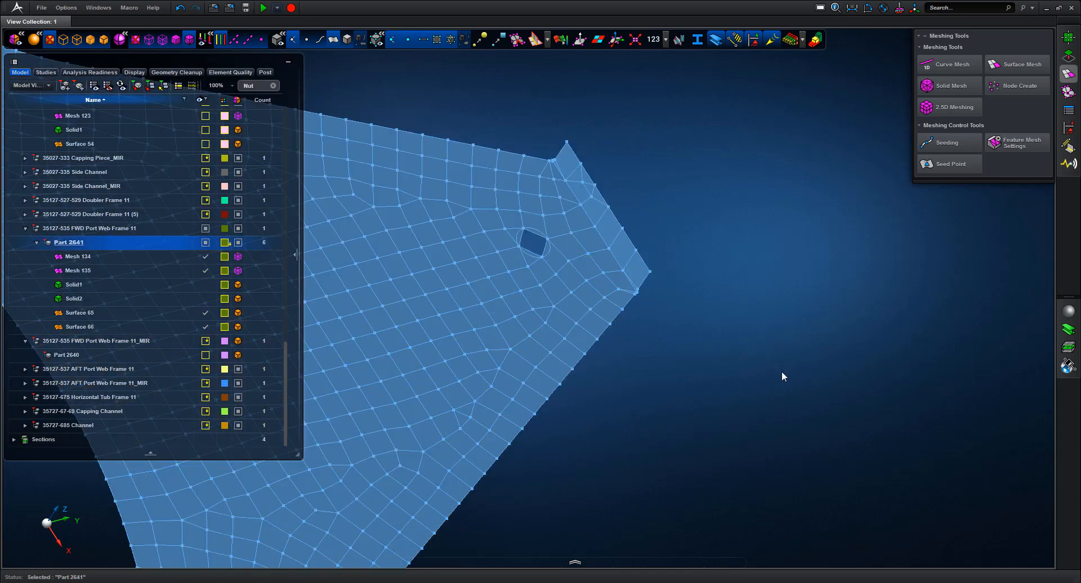
middle_drag(781, 372, 882, 407)
click(772, 361)
scroll(772, 365, down, 5)
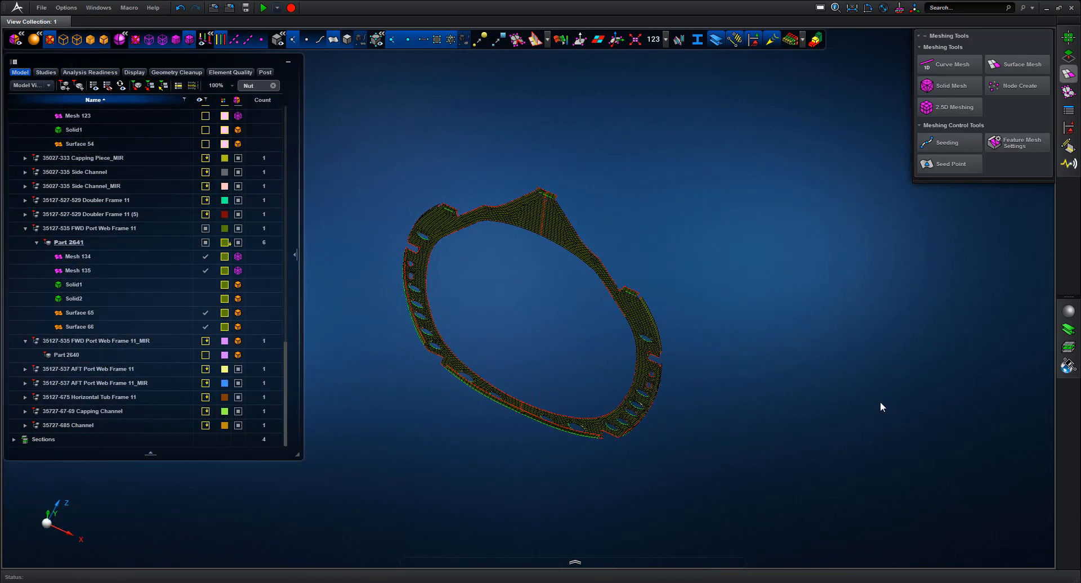
Stitch the frame ring's two surfaces into one at 0.50 mm tolerance
click(1068, 56)
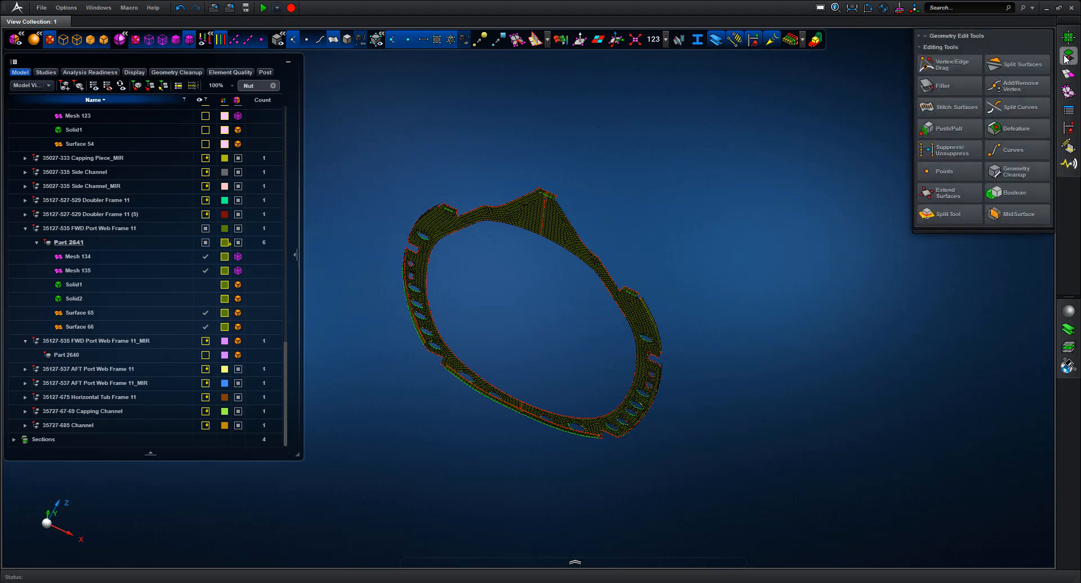
click(952, 107)
drag(362, 159, 754, 480)
middle_click(765, 383)
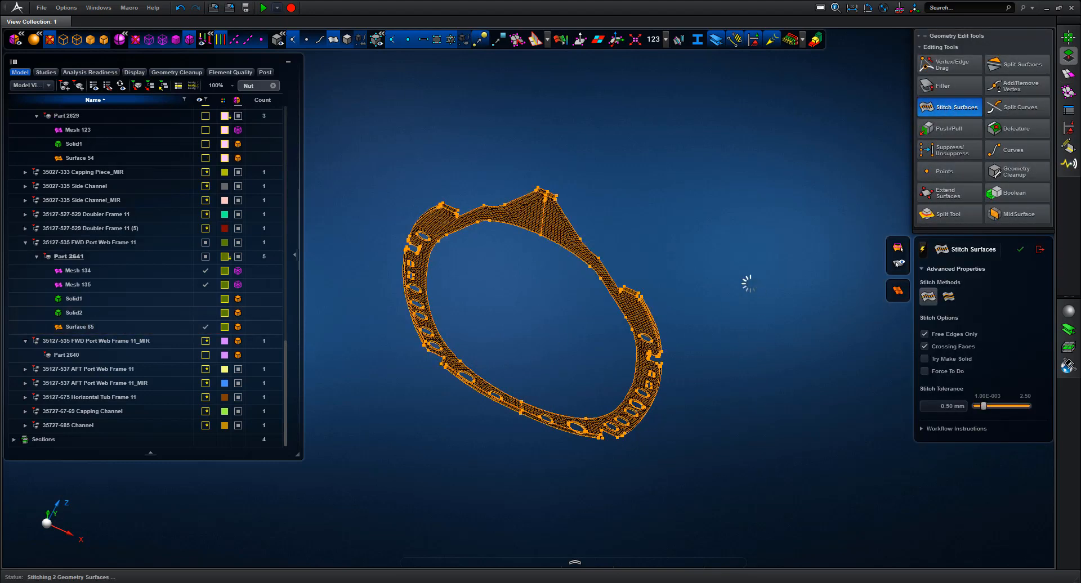
Remove the small square hole at the frame tip using Defeature's automatic 2D hole detection
click(90, 327)
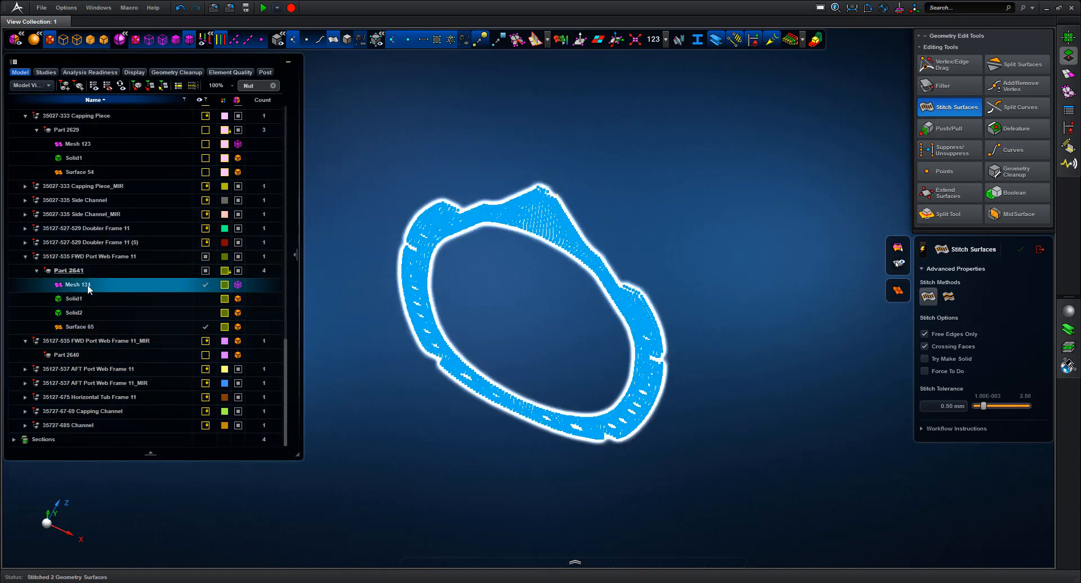
click(1040, 249)
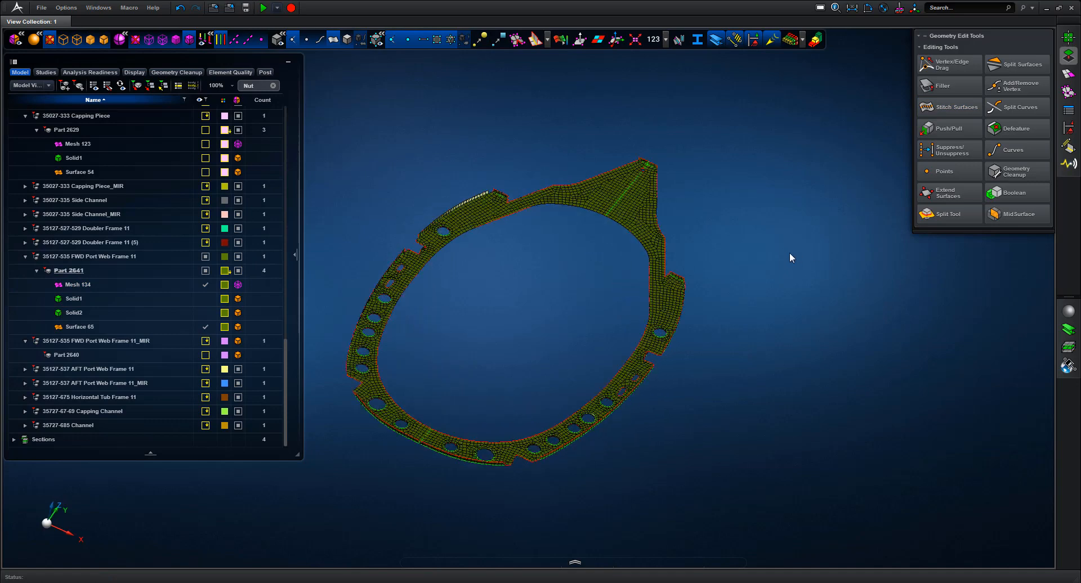
drag(702, 235, 701, 236)
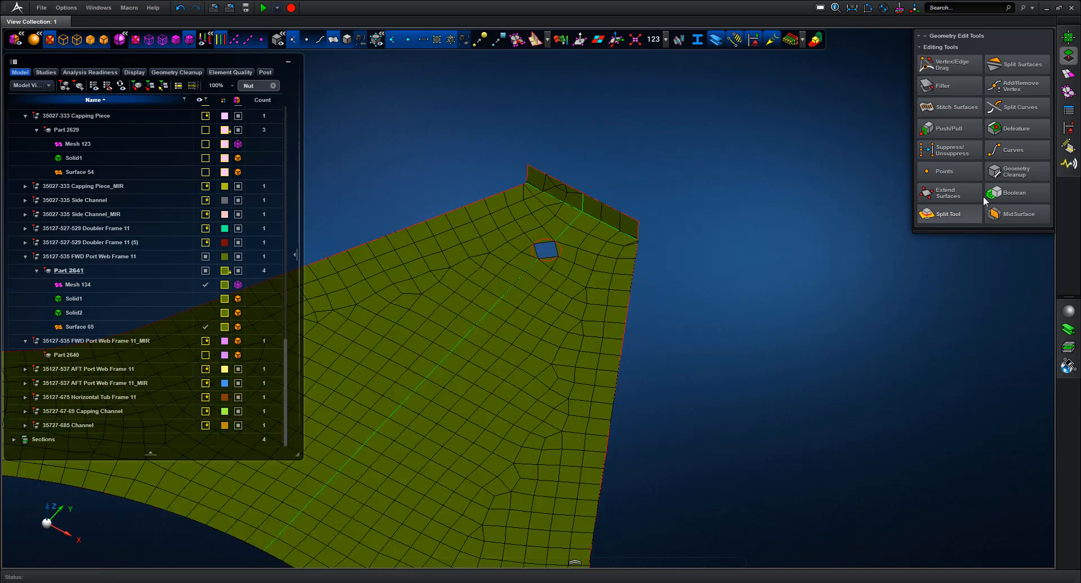
click(1017, 129)
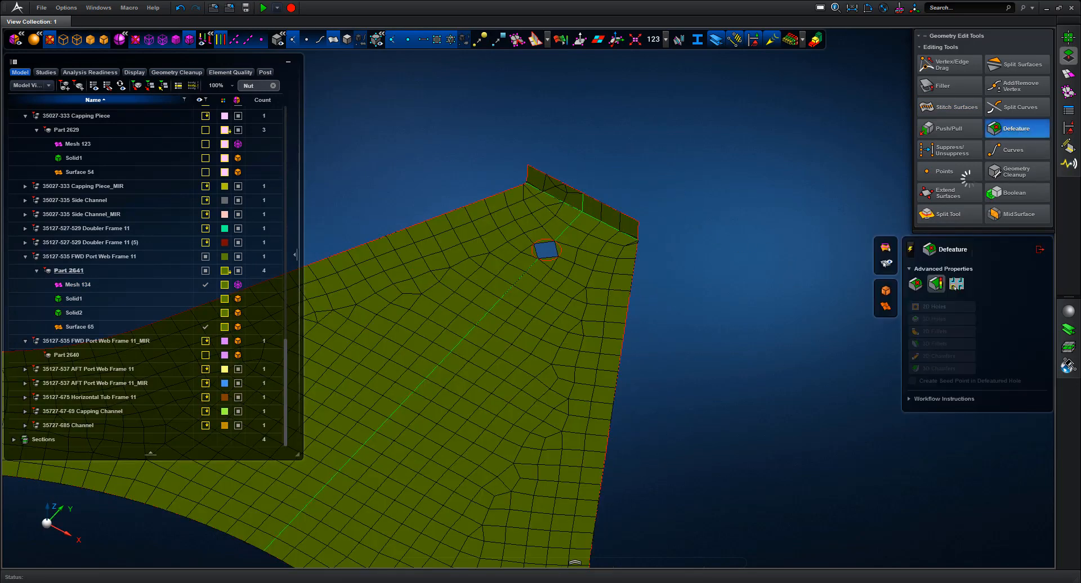
click(916, 286)
click(544, 249)
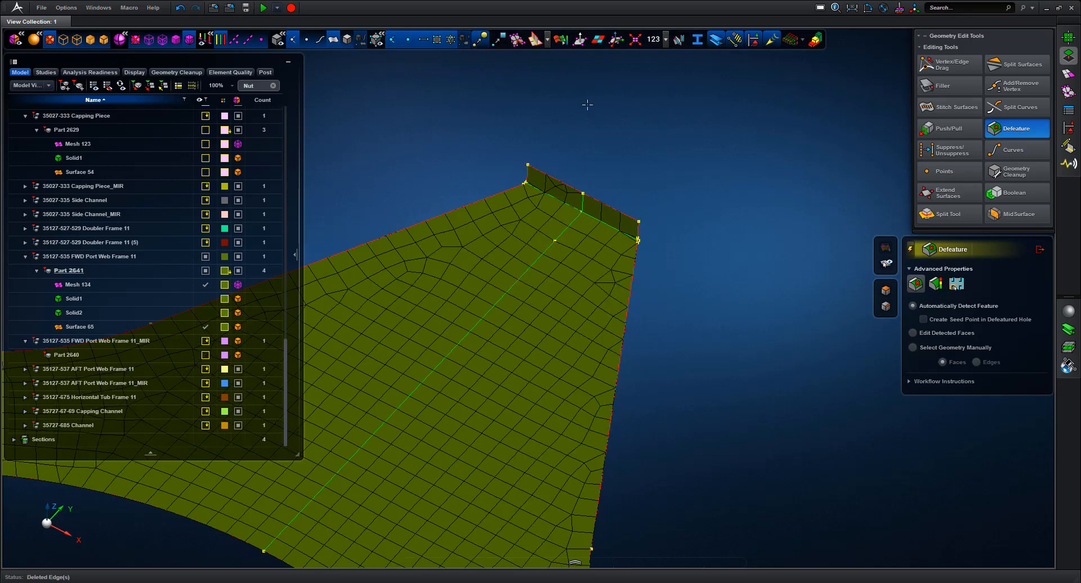
Colour the mesh by quality index, zoom onto the orange tip-corner faces, and enable Vertex/Edge Drag
click(563, 41)
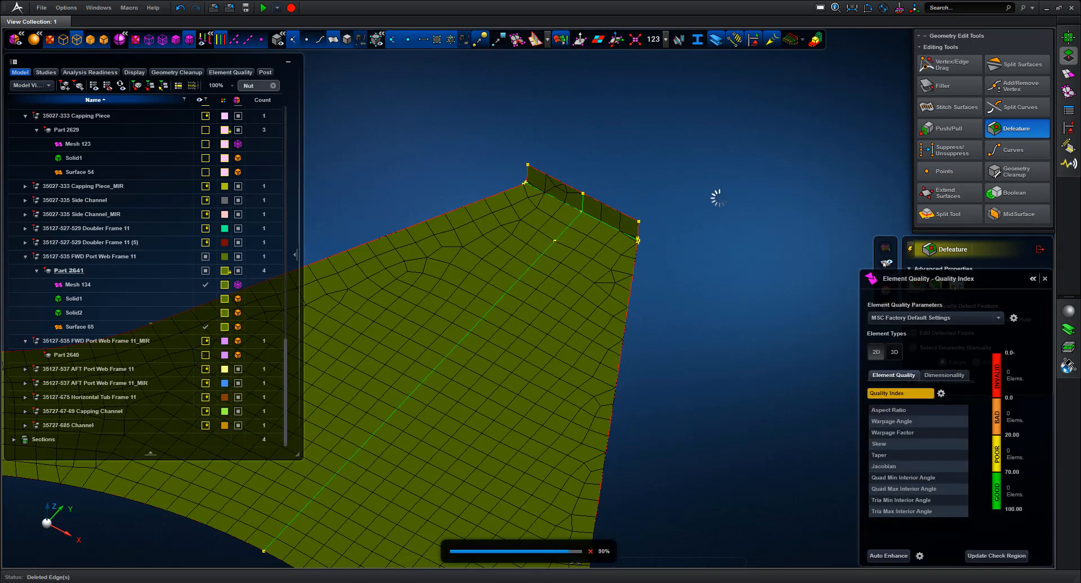
drag(471, 140, 679, 308)
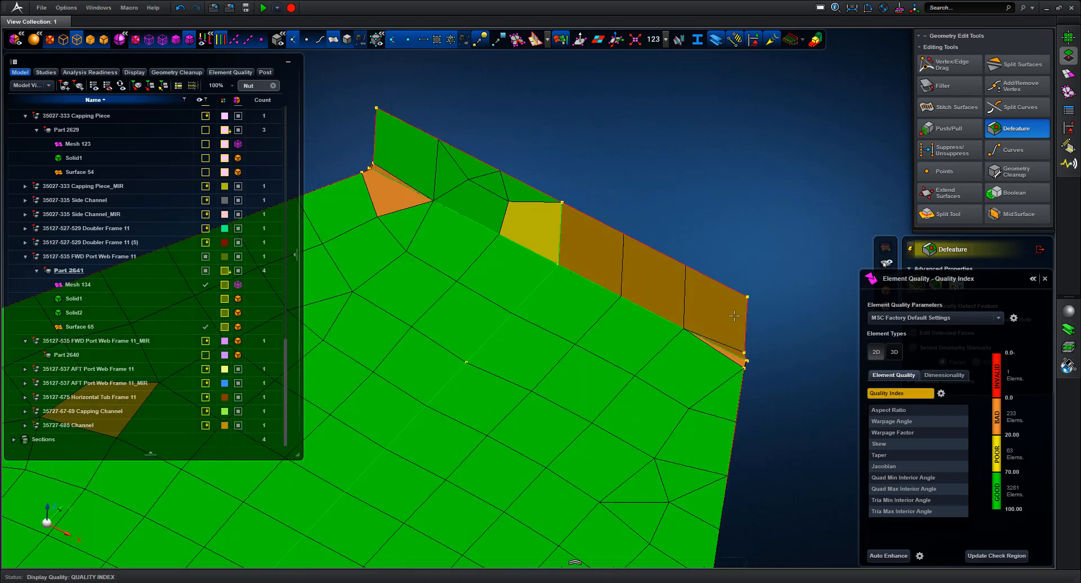
drag(745, 372, 702, 401)
scroll(760, 183, down, 4)
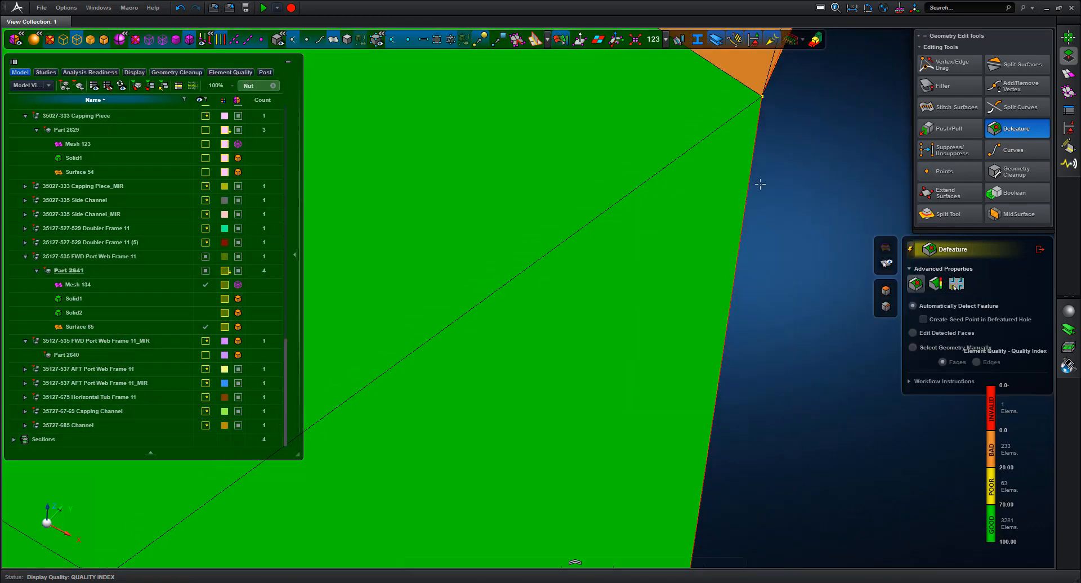
scroll(745, 256, down, 3)
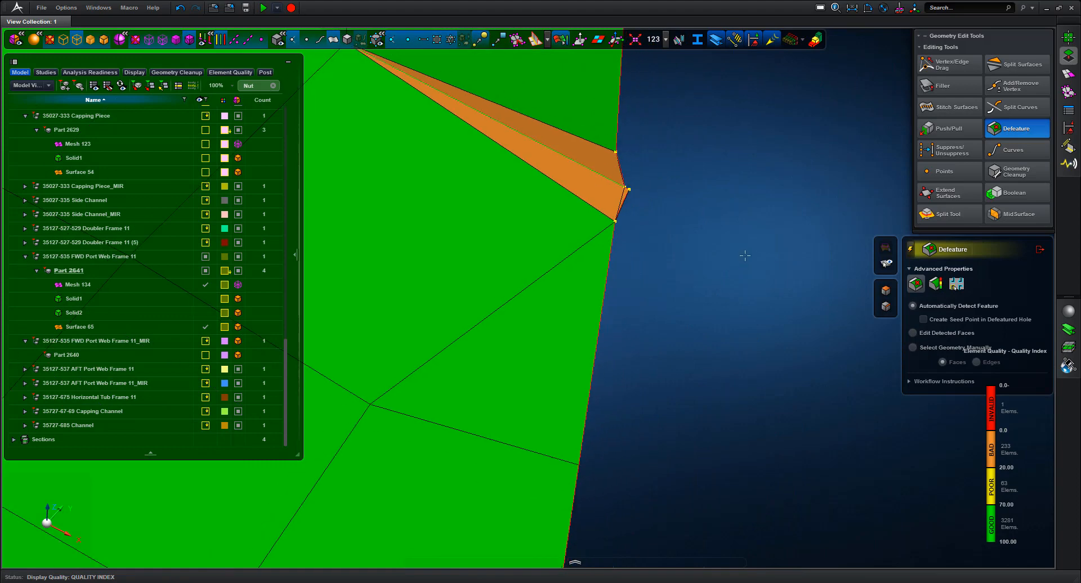
middle_drag(711, 352, 685, 374)
right_drag(686, 373, 643, 415)
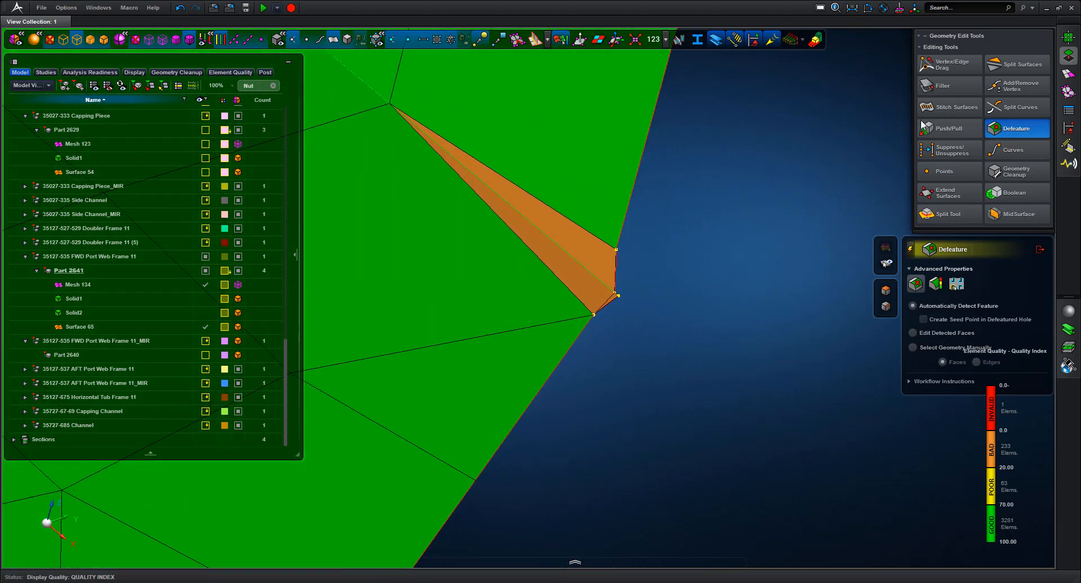
click(955, 70)
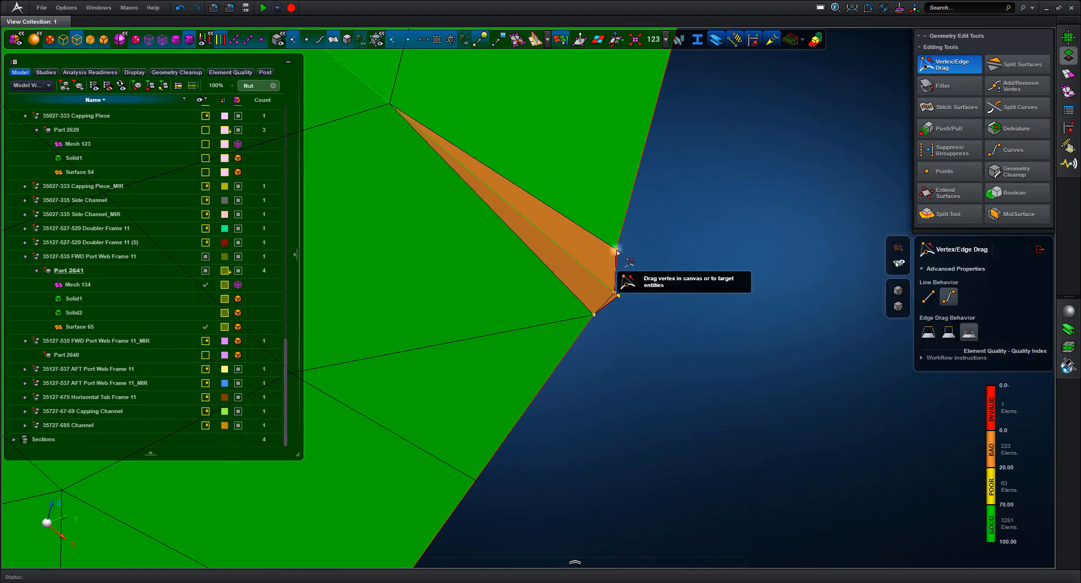
Drag the first stray corner vertex onto its neighbour, then reframe the view on the tip
mouse_move(604, 287)
mouse_down()
mouse_move(709, 270)
mouse_move(626, 314)
mouse_move(596, 315)
mouse_move(606, 287)
mouse_up()
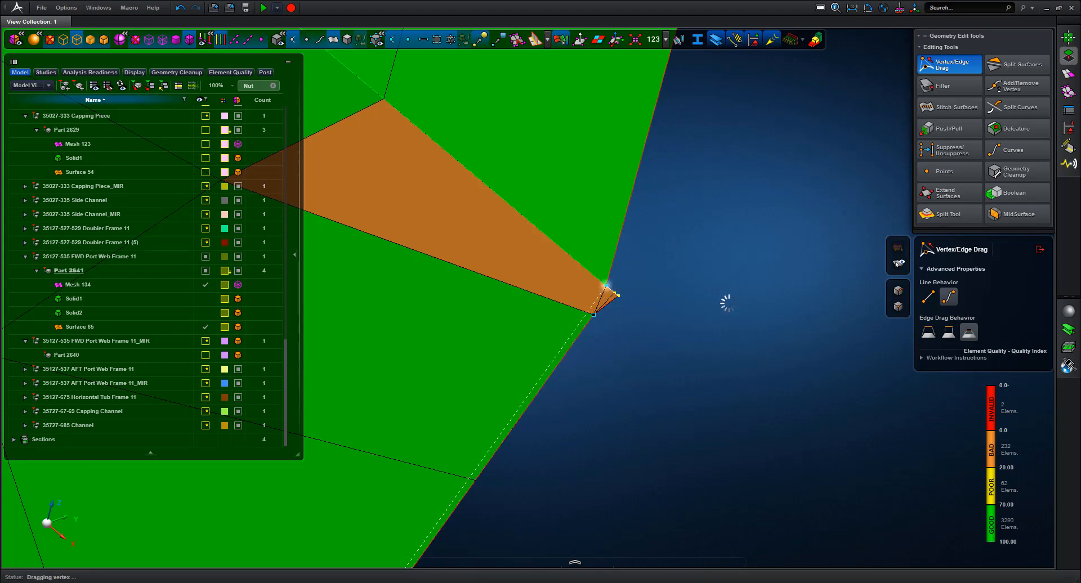
scroll(700, 105, down, 7)
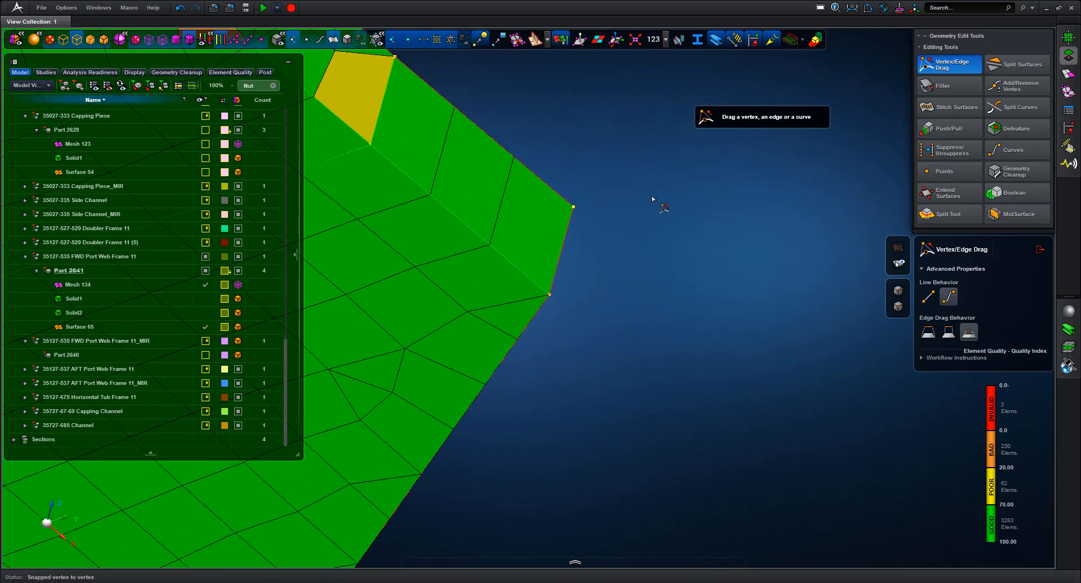
middle_drag(652, 200, 917, 386)
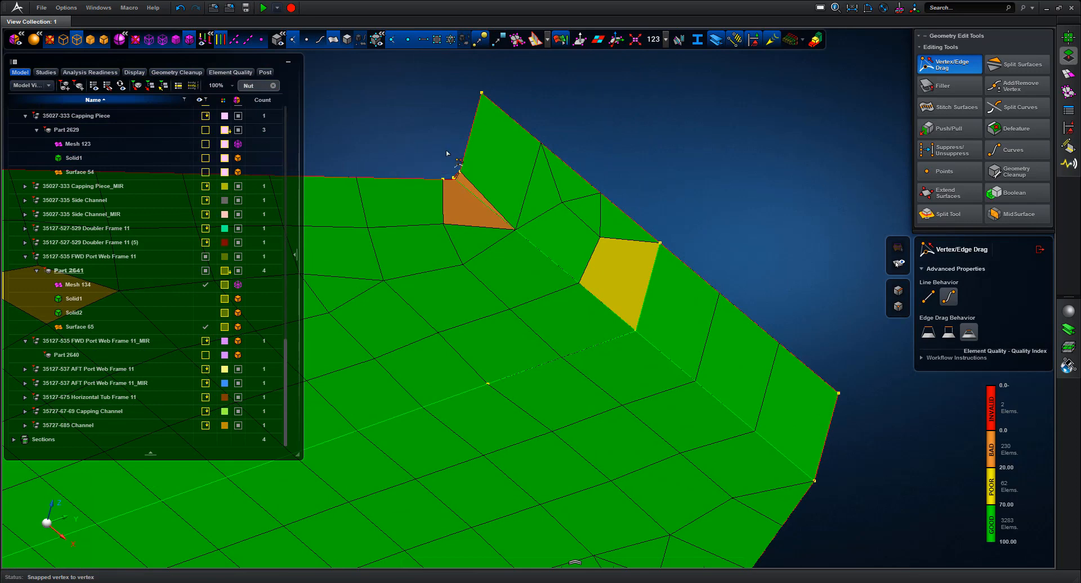
scroll(452, 137, down, 1)
middle_drag(453, 137, 614, 174)
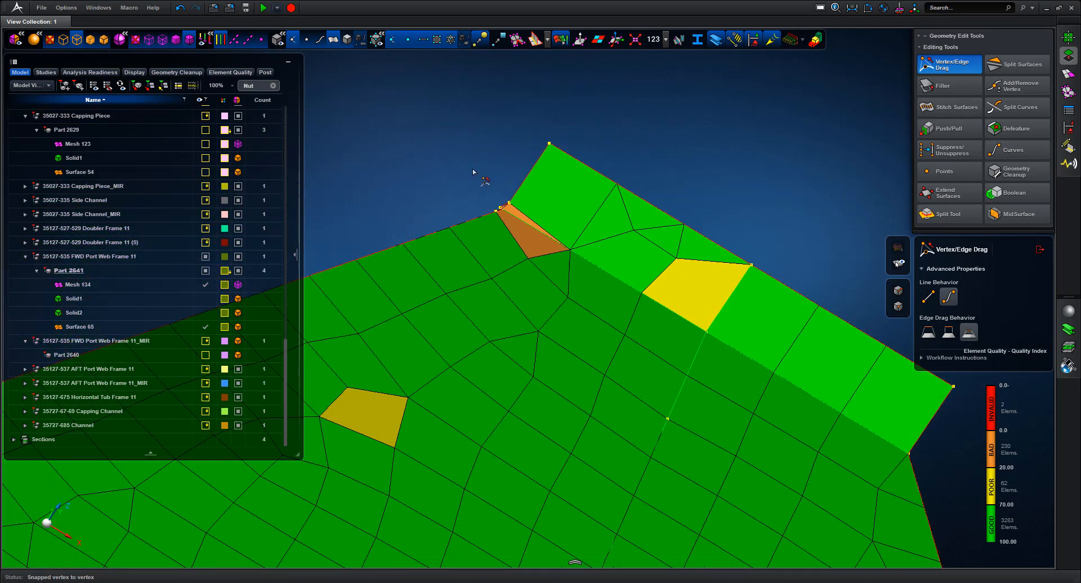
scroll(498, 203, up, 5)
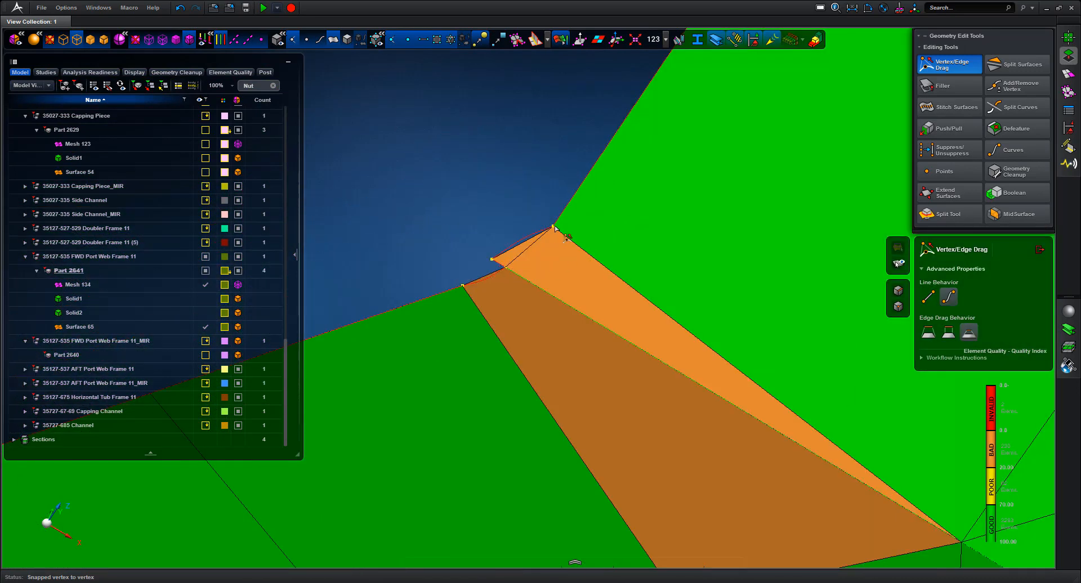
Snap the remaining sliver vertices onto the adjacent edge and vertex, then check the invalid-elements group
click(504, 267)
drag(505, 270, 520, 276)
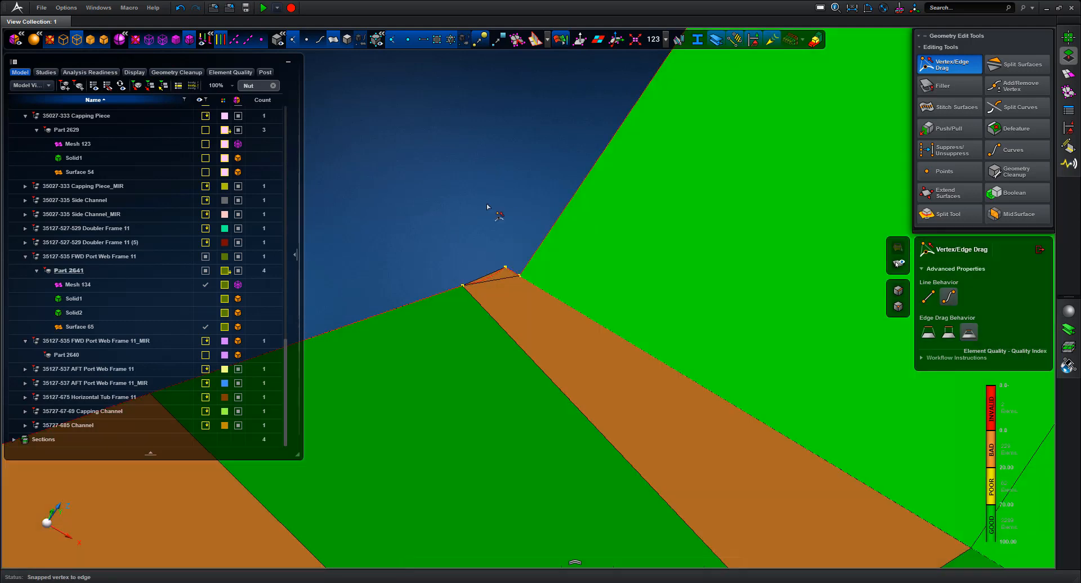
click(463, 285)
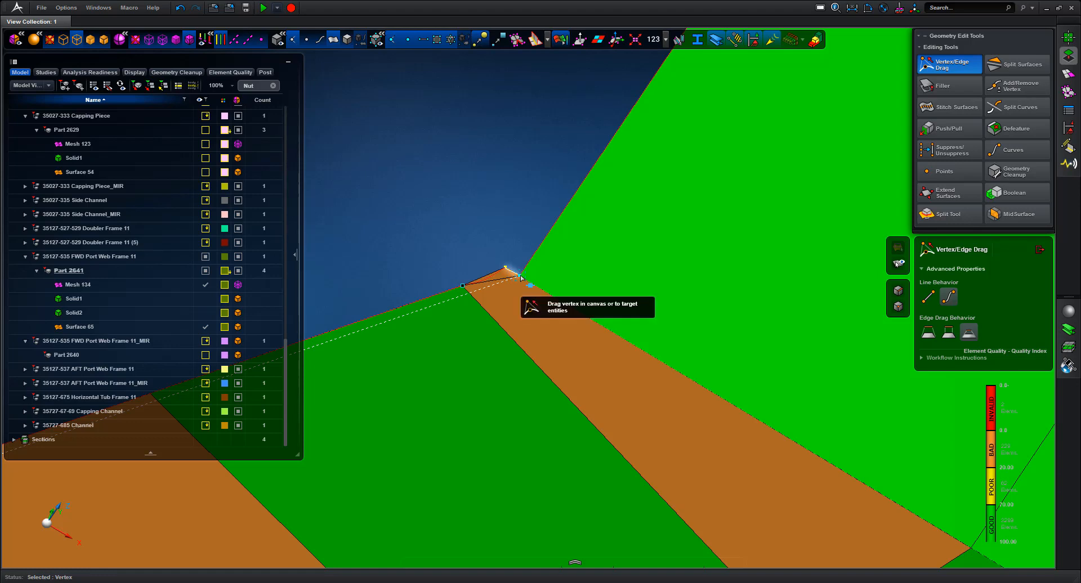
drag(519, 185, 519, 185)
key(f)
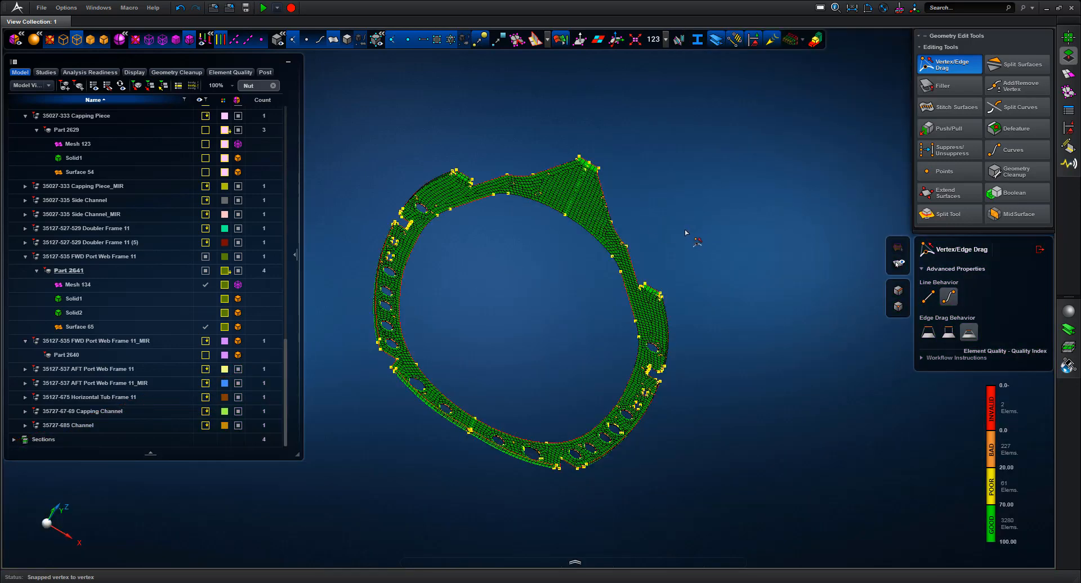
middle_drag(686, 233, 678, 227)
mouse_move(987, 396)
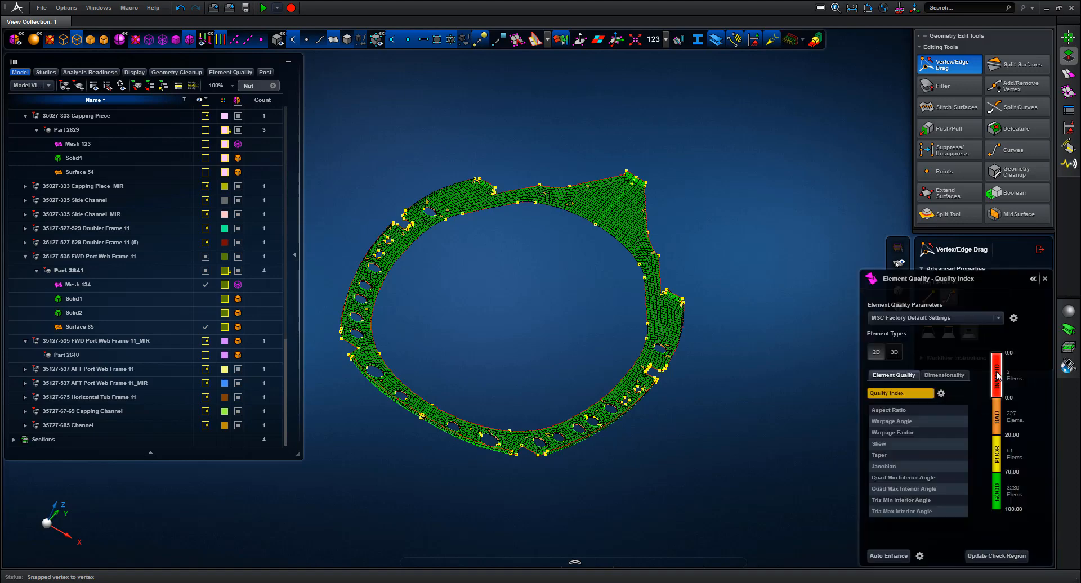
right_click(997, 375)
Isolate and mark the invalid elements, then zoom onto the flagged patch at the notch
click(958, 418)
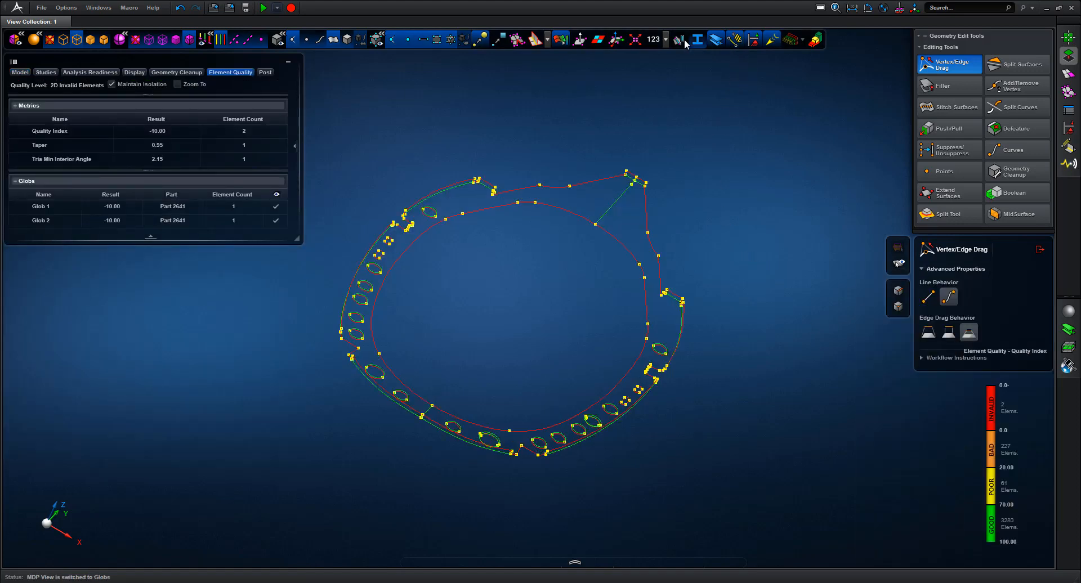
click(636, 41)
middle_drag(540, 306, 521, 315)
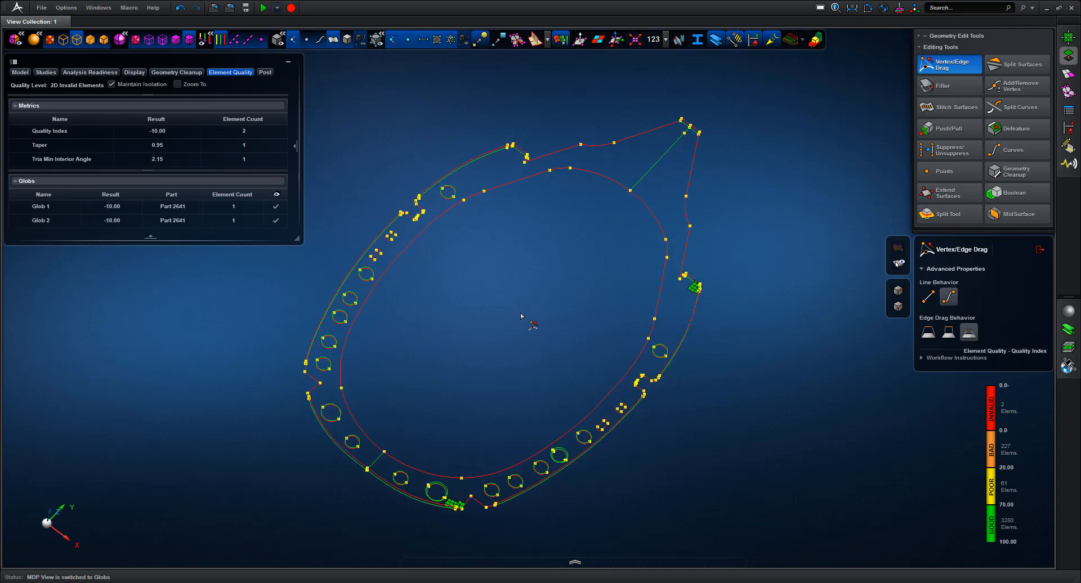
right_drag(521, 314, 566, 282)
middle_drag(491, 459, 498, 422)
scroll(498, 424, up, 5)
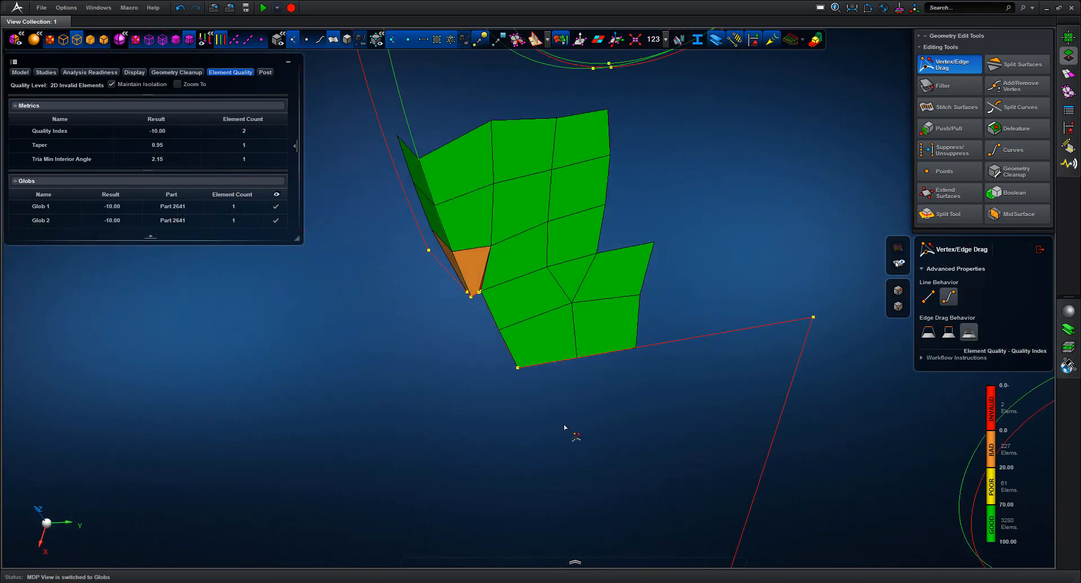
middle_drag(423, 384, 452, 369)
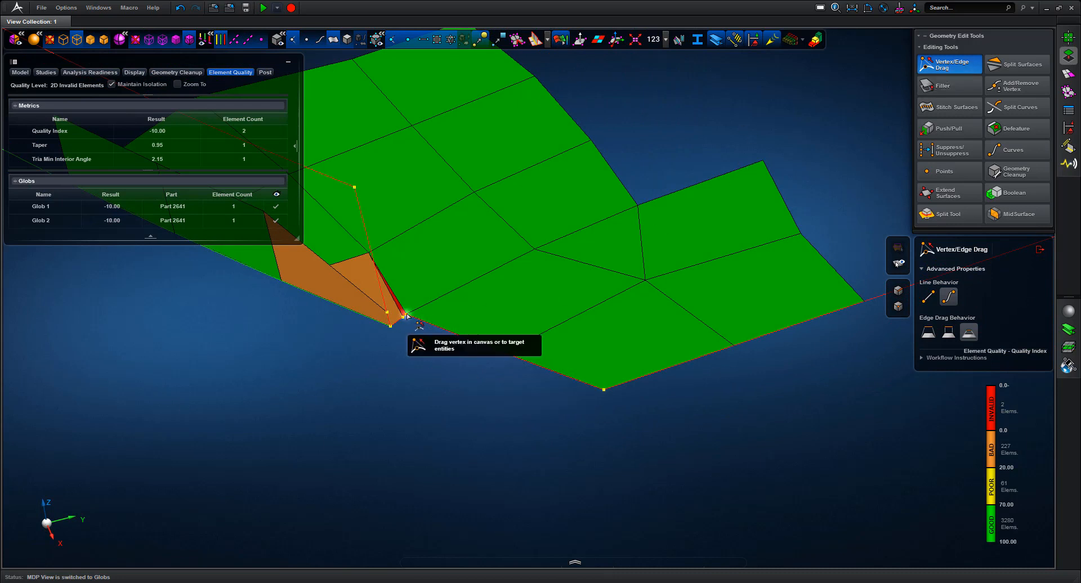
Snap the stray vertices together to clear the last invalid element, then exit Vertex/Edge Drag
drag(403, 317, 407, 315)
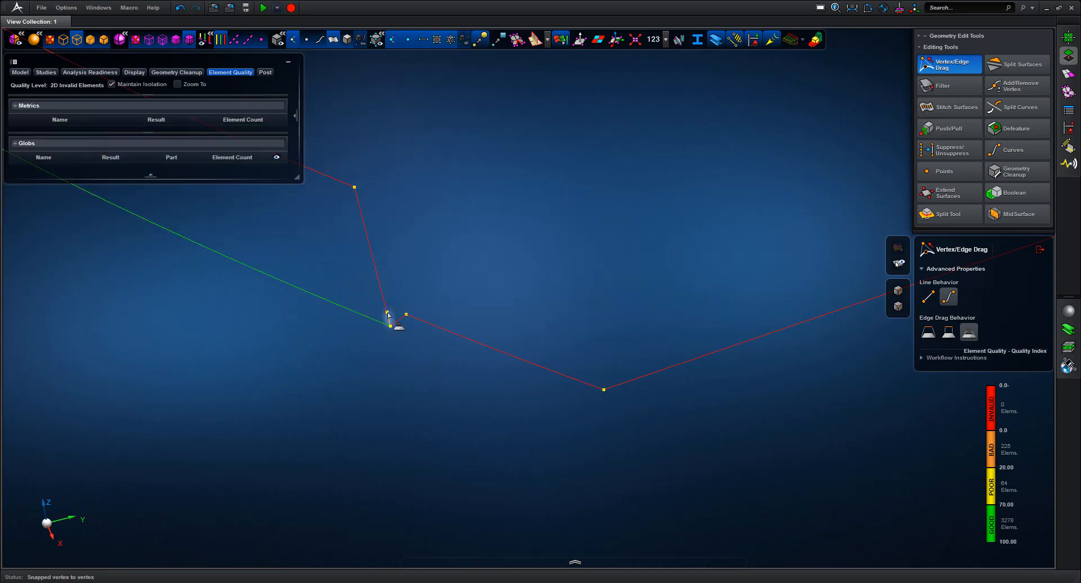
drag(387, 315, 391, 326)
key(f)
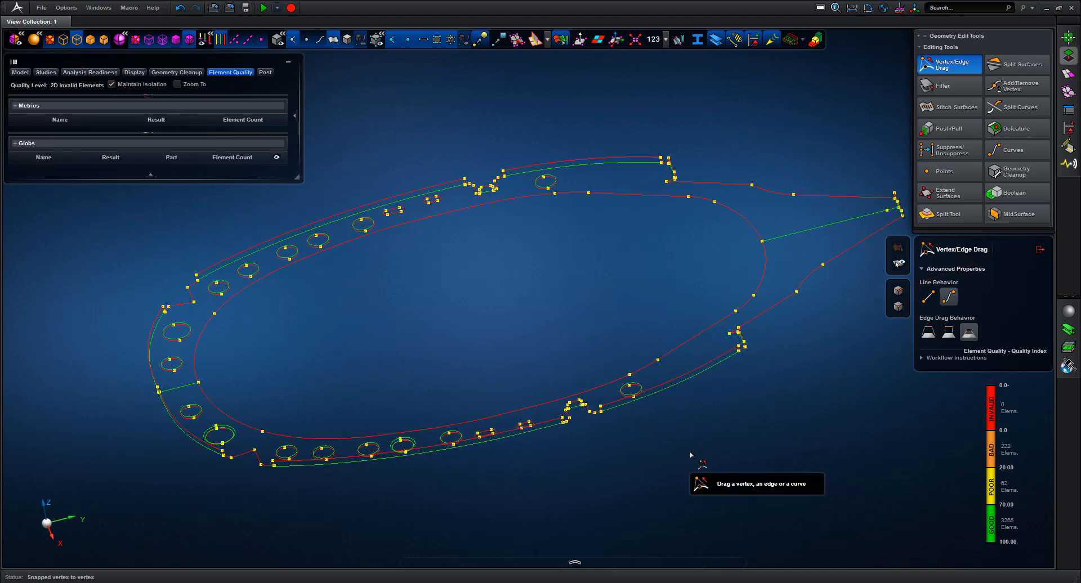
middle_drag(787, 386, 703, 388)
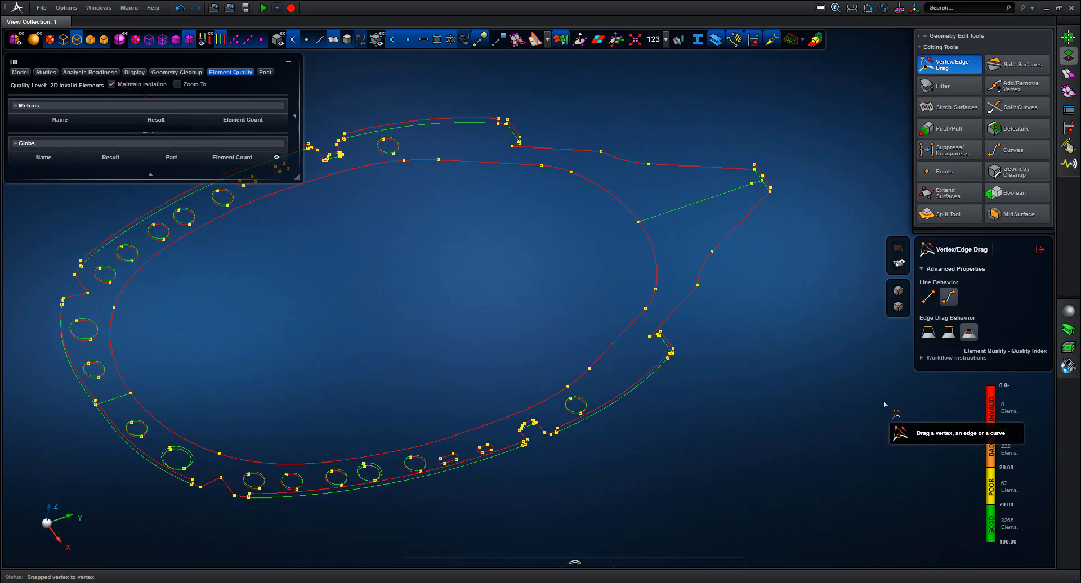
middle_drag(778, 418, 698, 378)
scroll(650, 341, up, 5)
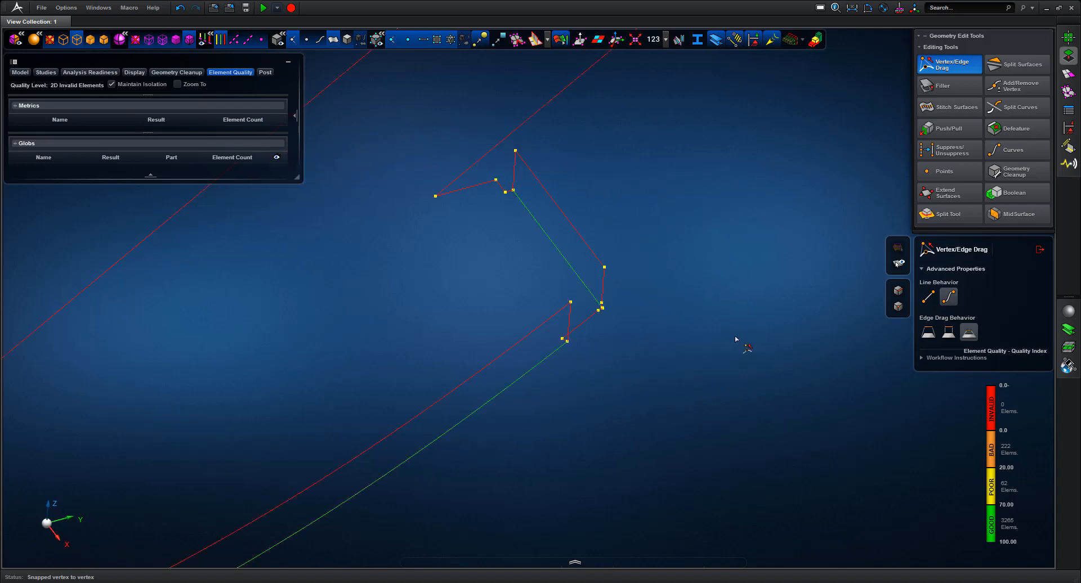
click(1040, 249)
middle_drag(670, 360, 662, 294)
scroll(660, 283, down, 2)
Close the element quality results and hide the geometry, leaving only the red-shaded mesh
key(f)
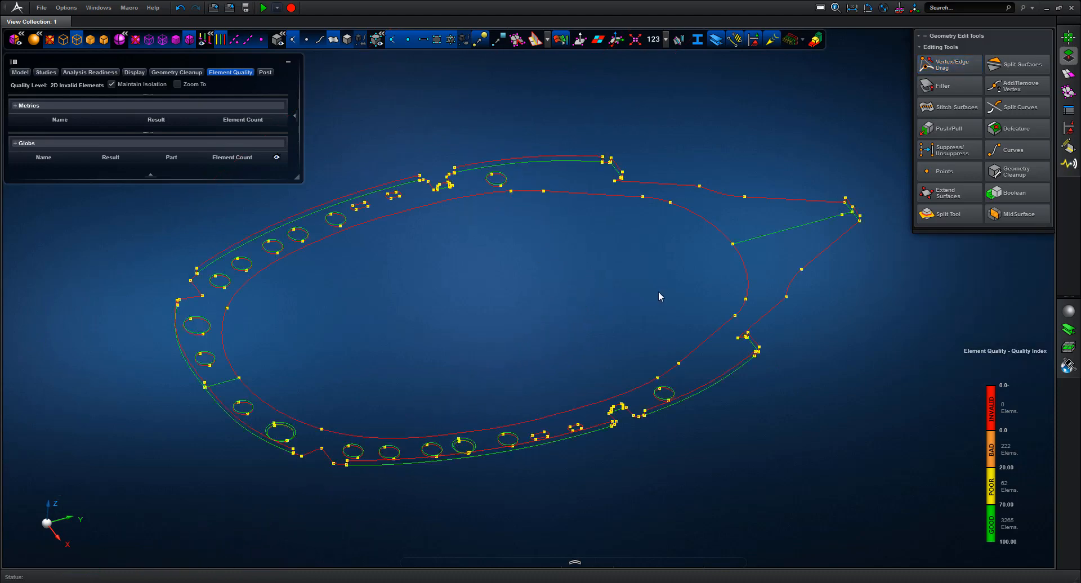
click(1045, 278)
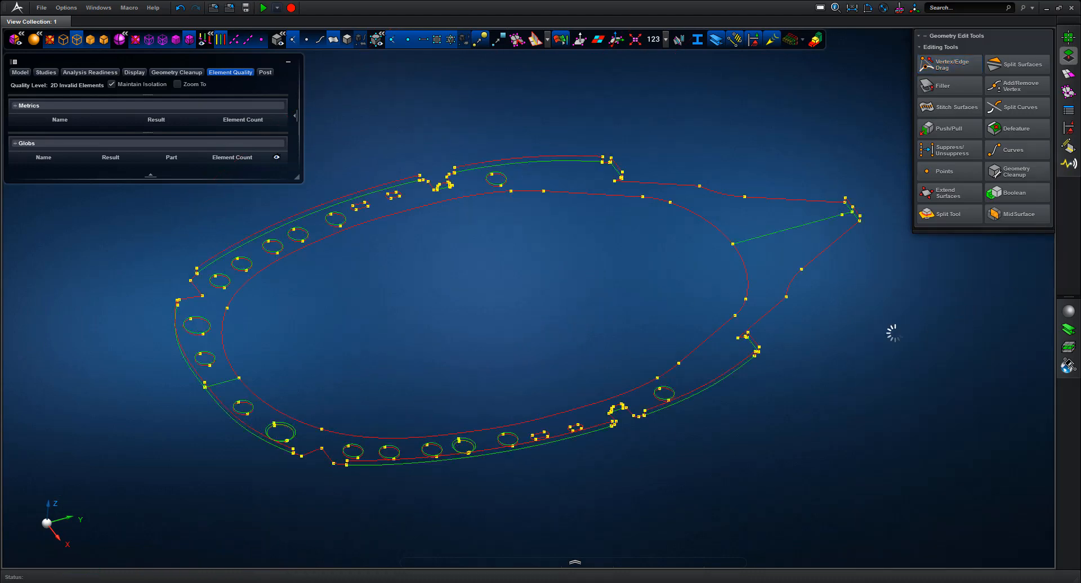
middle_drag(703, 168, 589, 63)
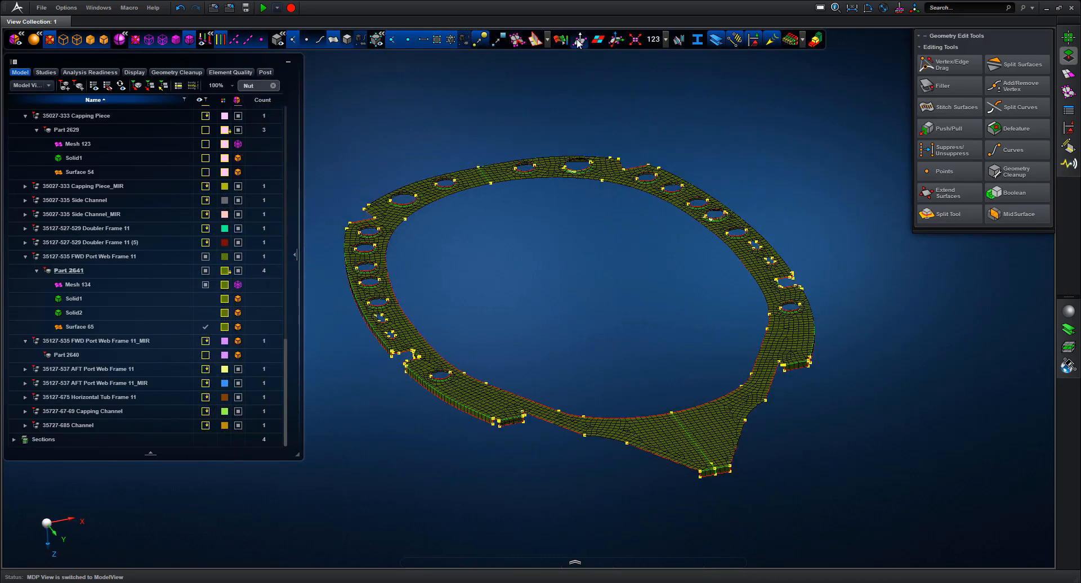
click(598, 41)
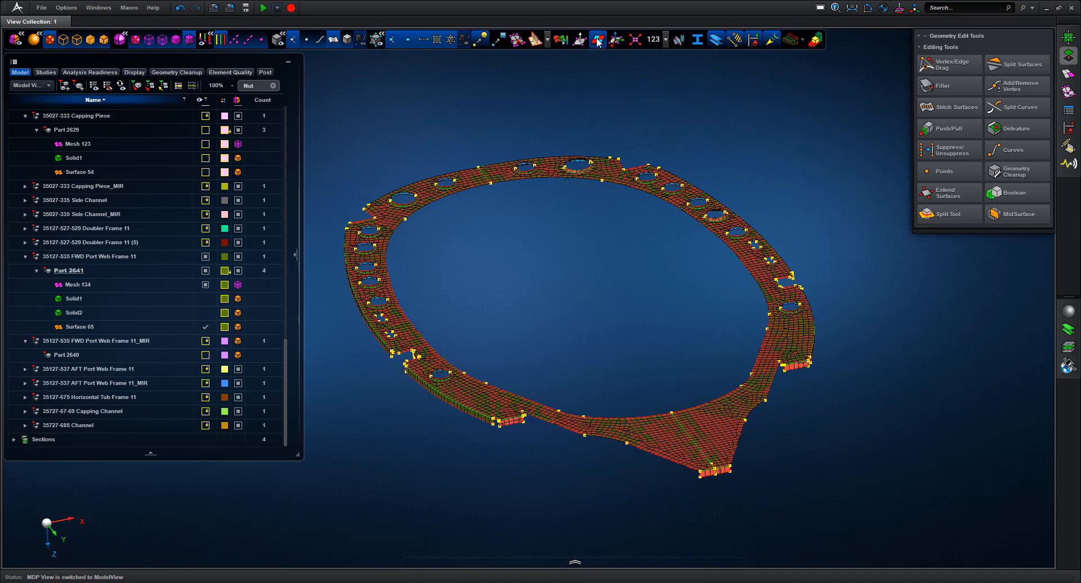
click(360, 40)
mouse_move(607, 283)
middle_down()
mouse_move(619, 306)
mouse_move(618, 288)
middle_up()
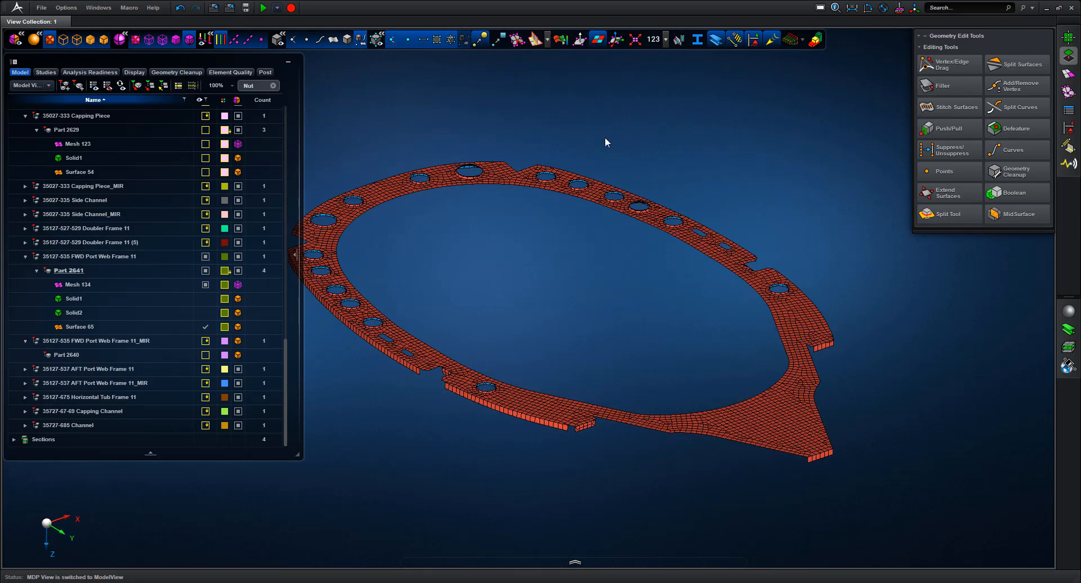
Restore olive shading with free-edge markers and colour the mesh by its 0.91 mm shell thickness
click(580, 40)
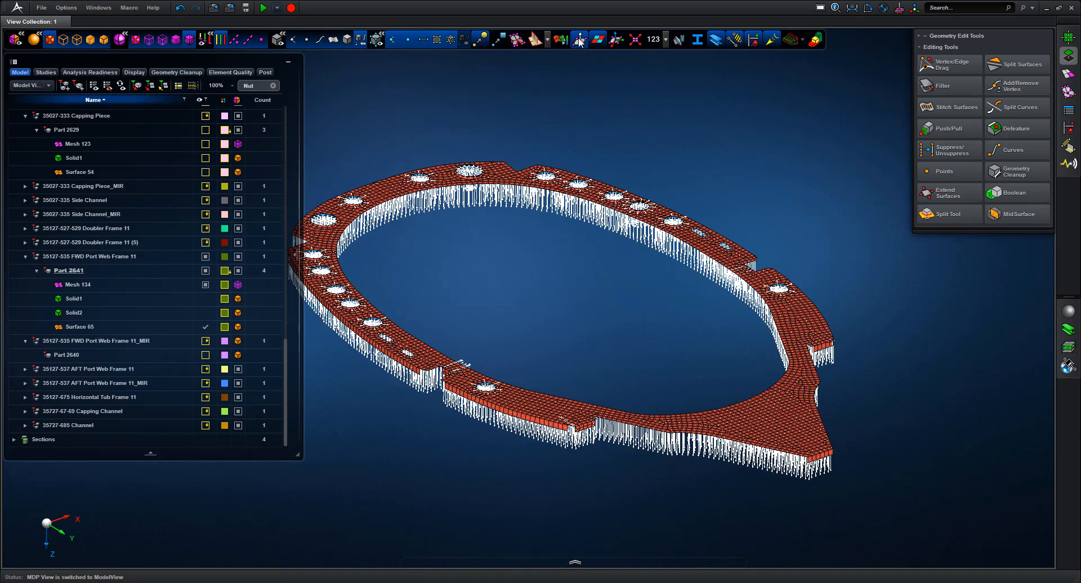
click(581, 40)
click(598, 40)
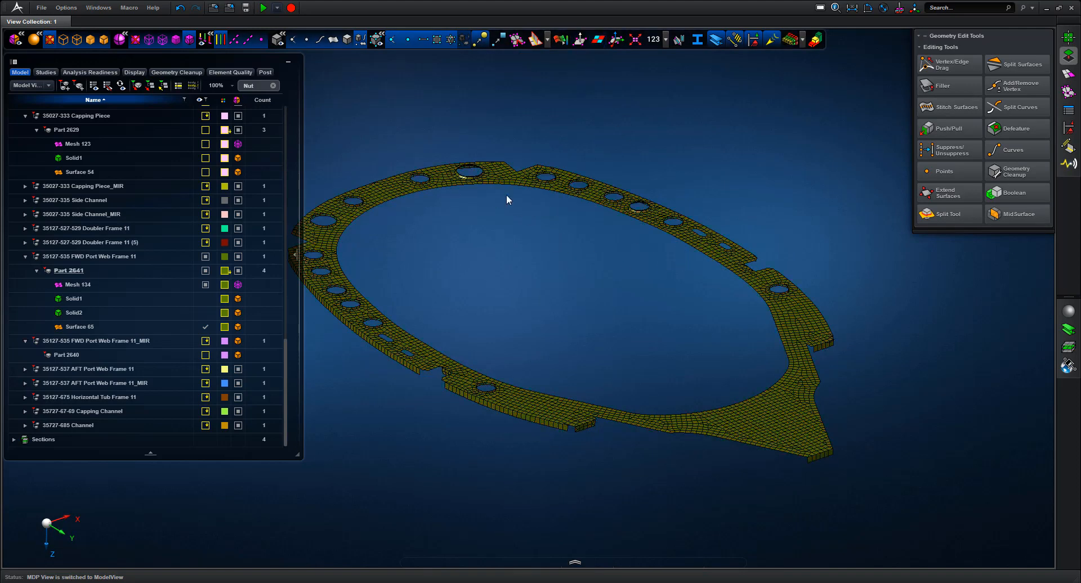
click(333, 39)
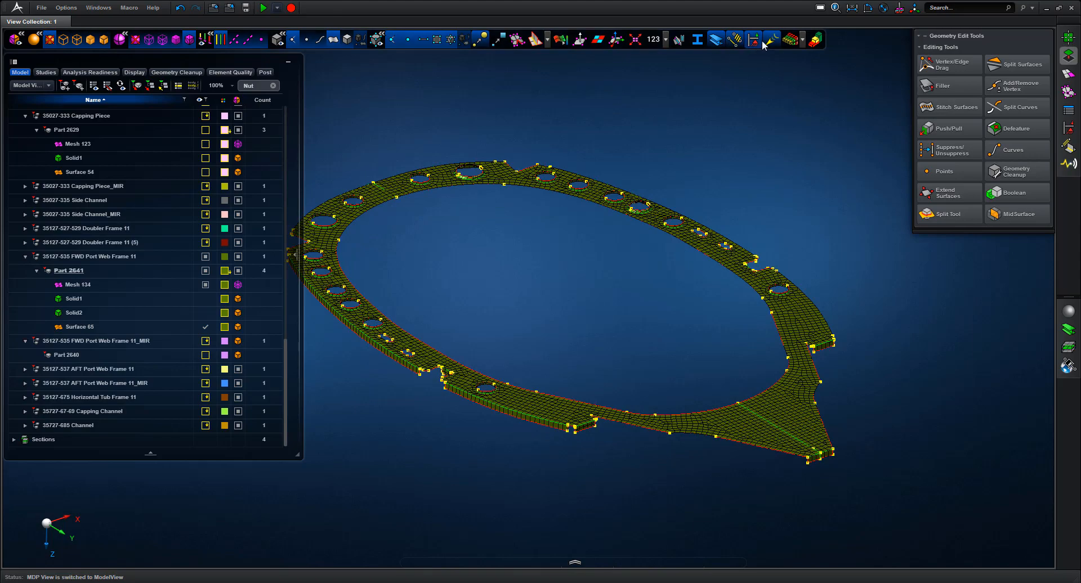
click(790, 40)
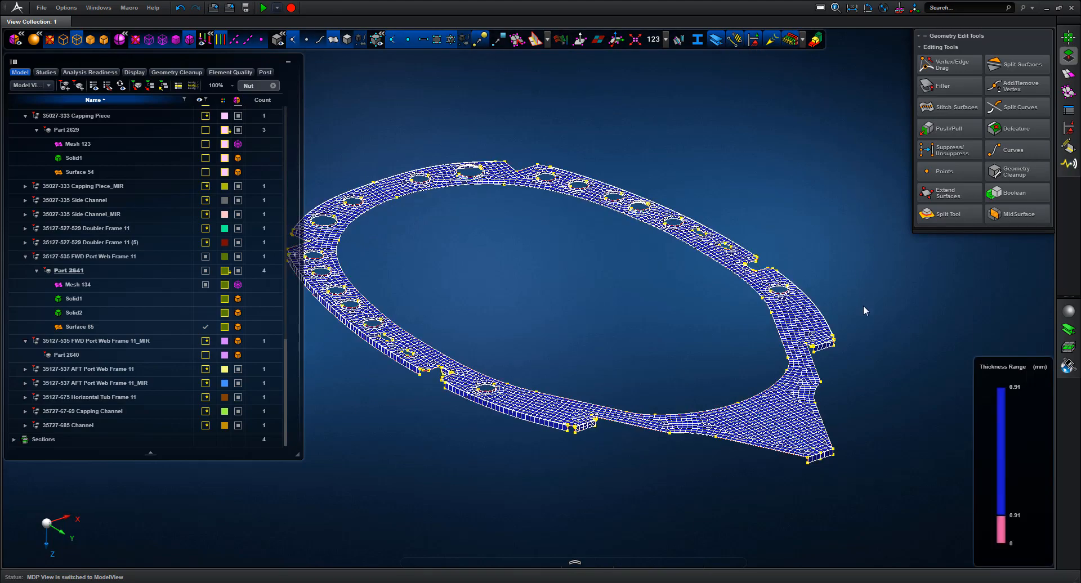
Make Solid1 and Solid2 visible and inspect the notch edges against the thickness-coloured mesh
scroll(777, 259, up, 5)
middle_drag(711, 289, 685, 314)
middle_drag(649, 186, 647, 194)
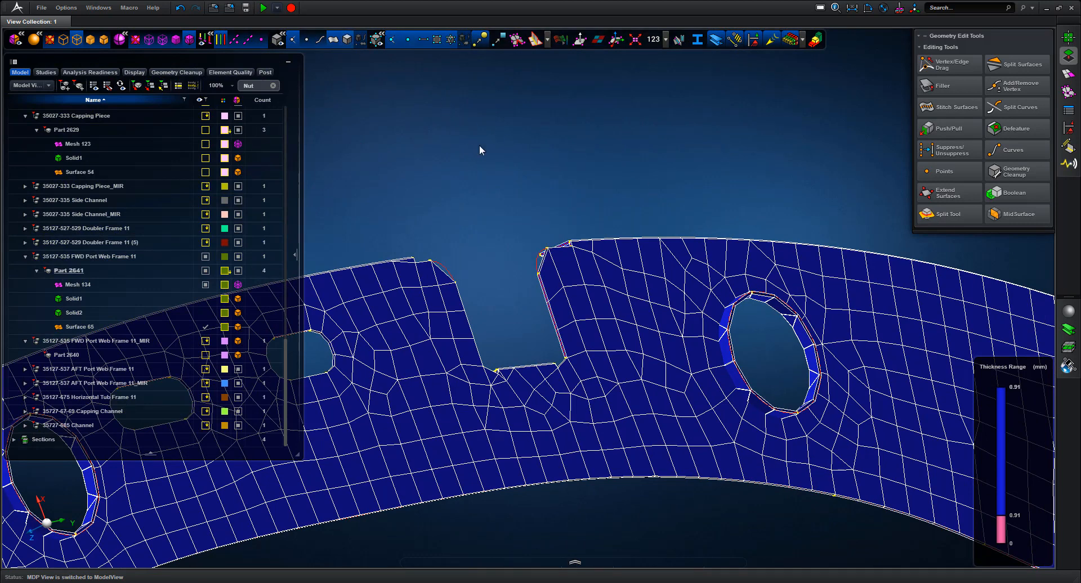
middle_drag(479, 145, 484, 154)
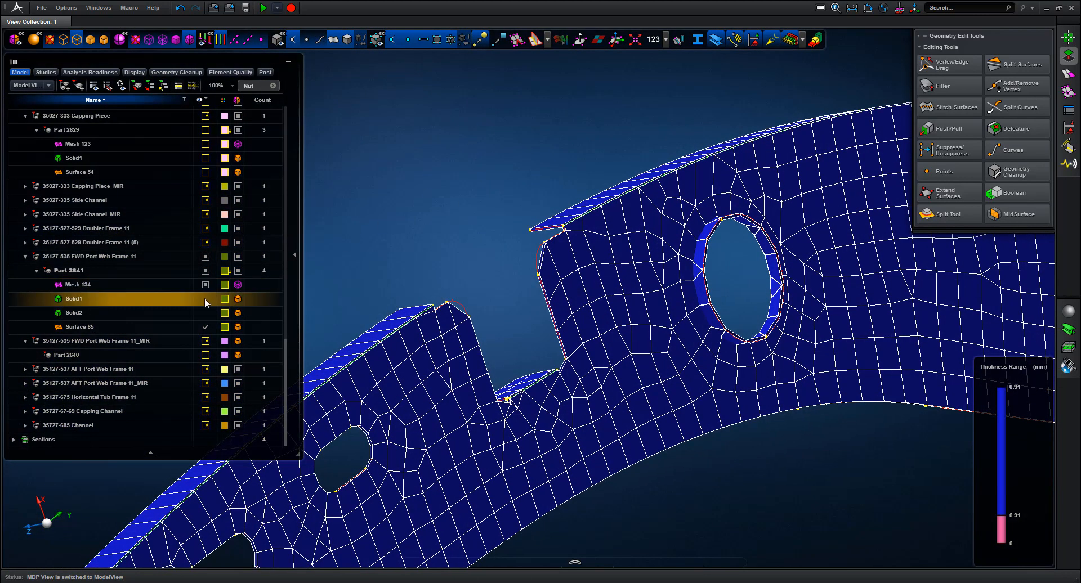
click(205, 299)
click(205, 312)
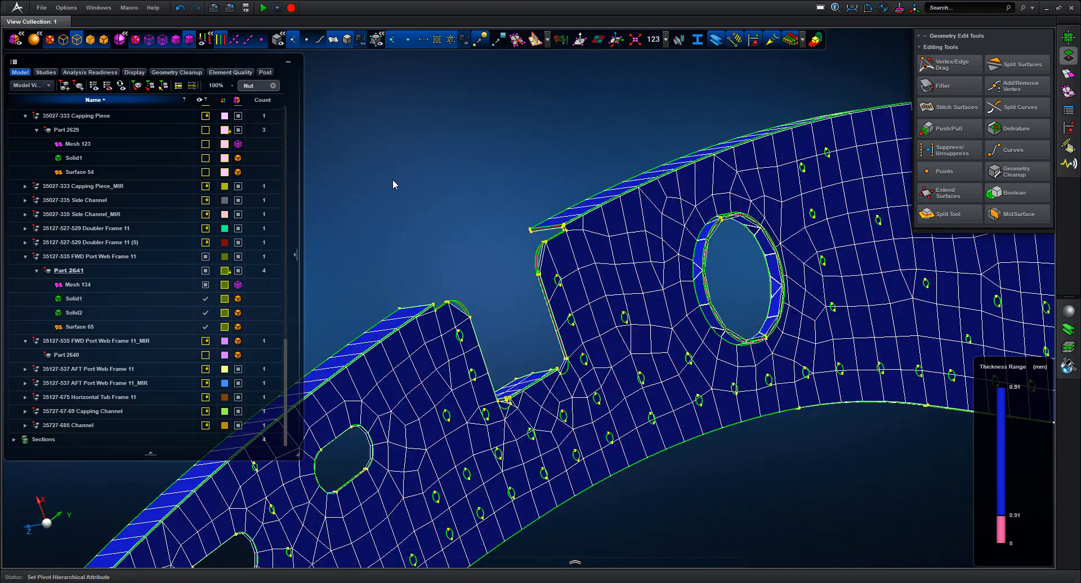
middle_drag(393, 179, 395, 209)
right_drag(374, 269, 456, 388)
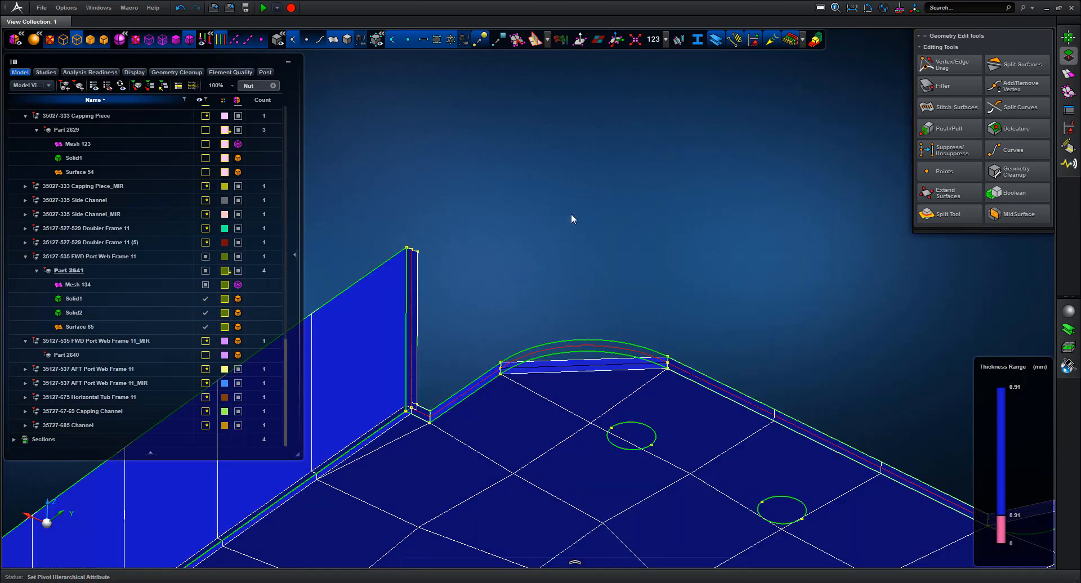
middle_drag(571, 214, 573, 252)
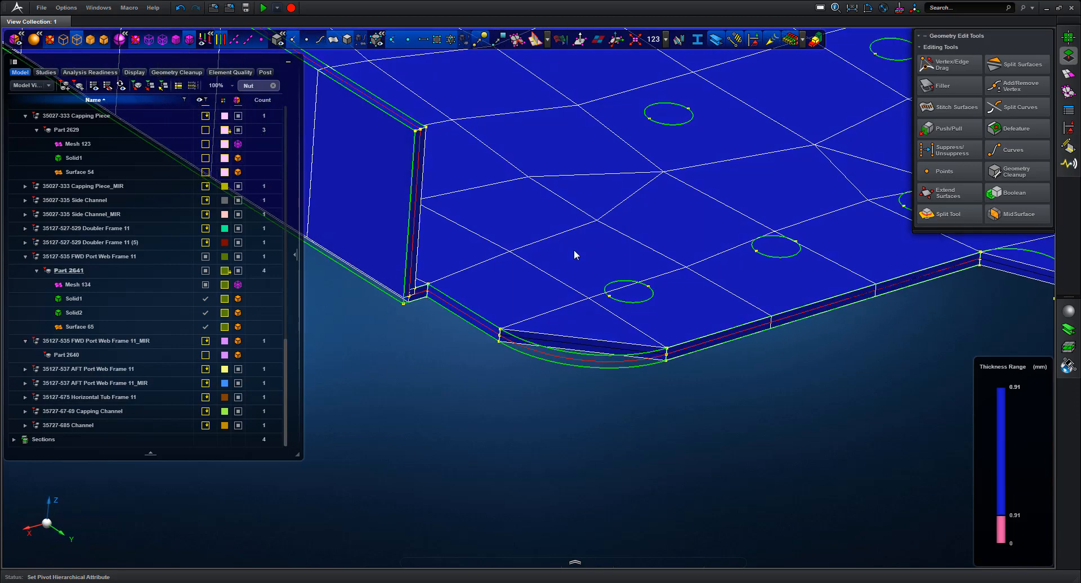
middle_click(758, 388)
middle_drag(810, 237, 816, 222)
scroll(815, 221, down, 3)
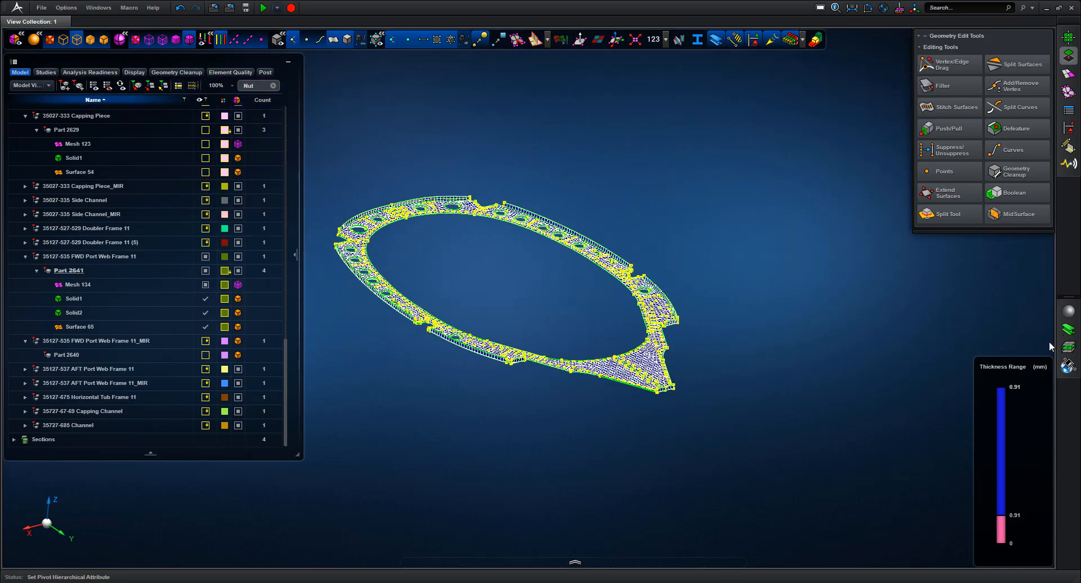
Turn off thickness colouring and show only 35127-535 FWD Port Web Frame 11
click(790, 40)
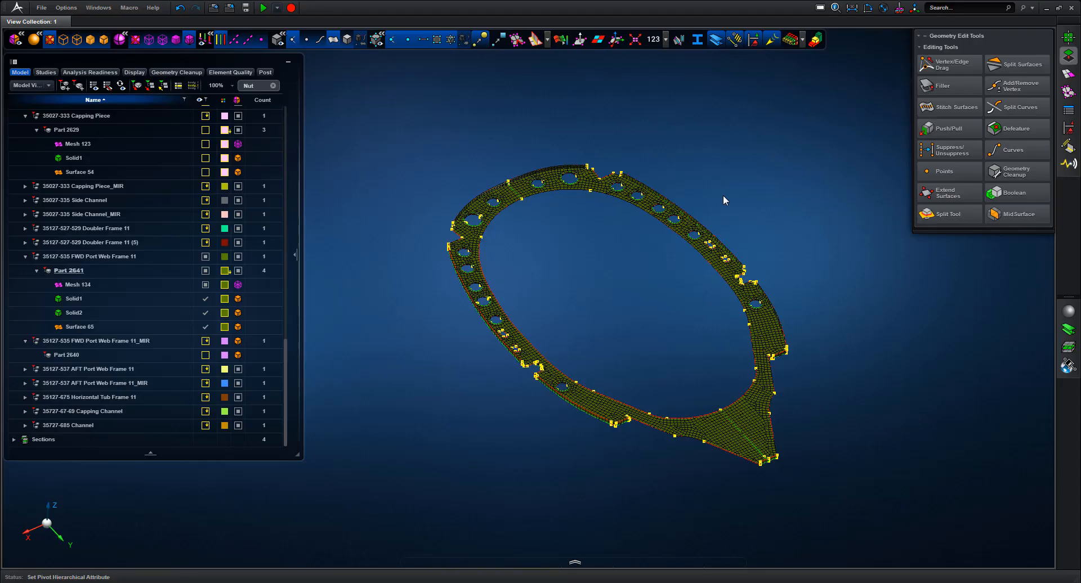
click(82, 284)
click(98, 256)
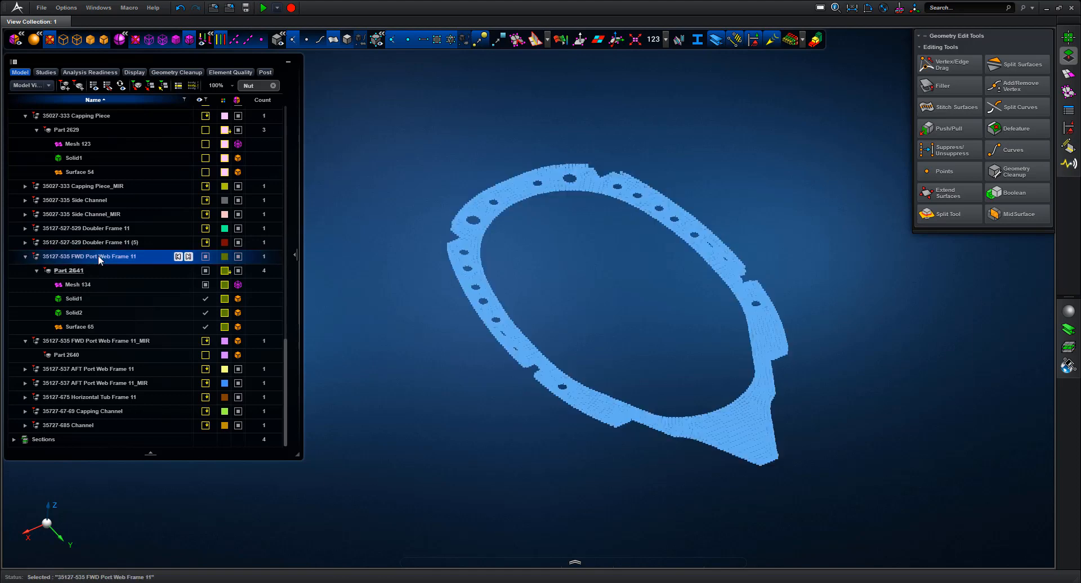
right_click(98, 256)
click(47, 332)
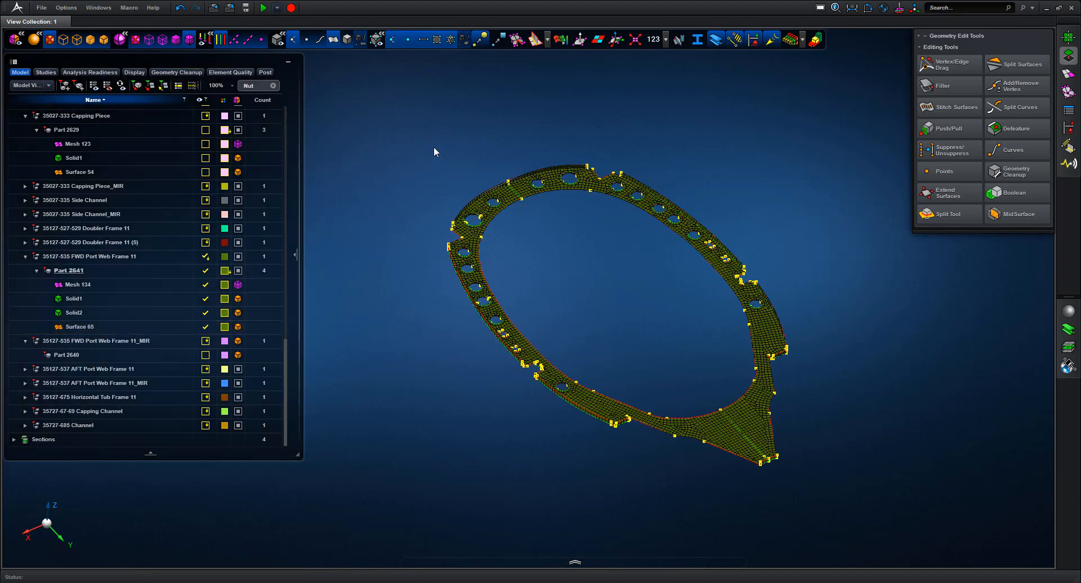
Collapse the mirrored frame and Capping Piece entries, then place the web frame in the analysis scene
click(25, 341)
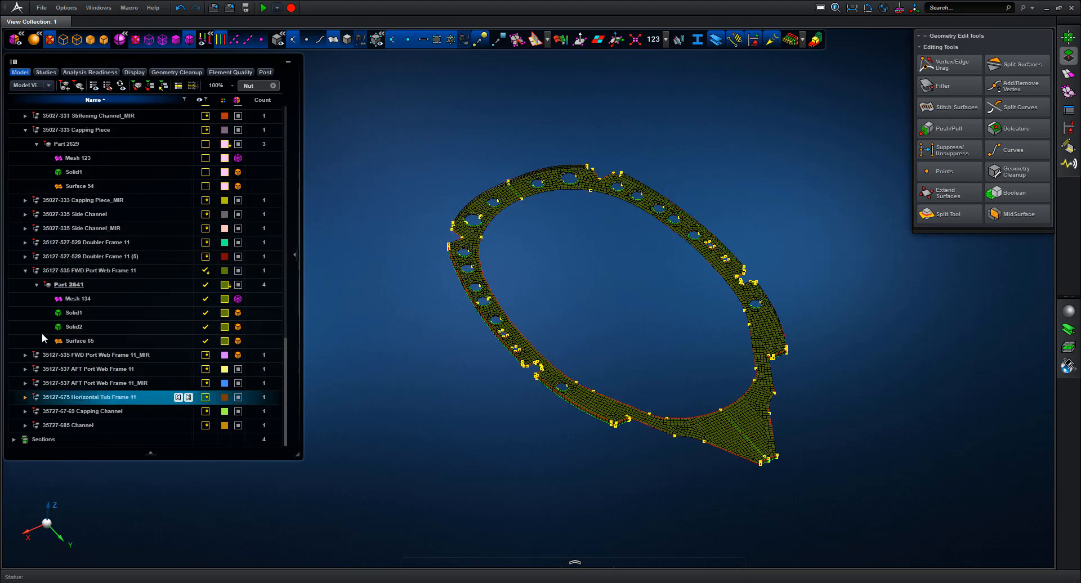
click(29, 131)
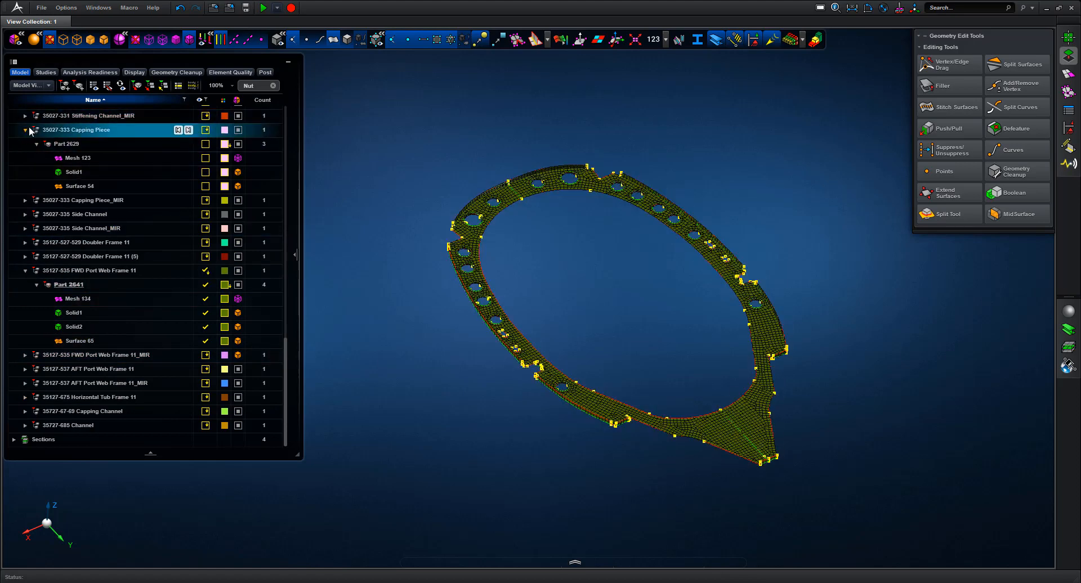
click(26, 129)
click(90, 270)
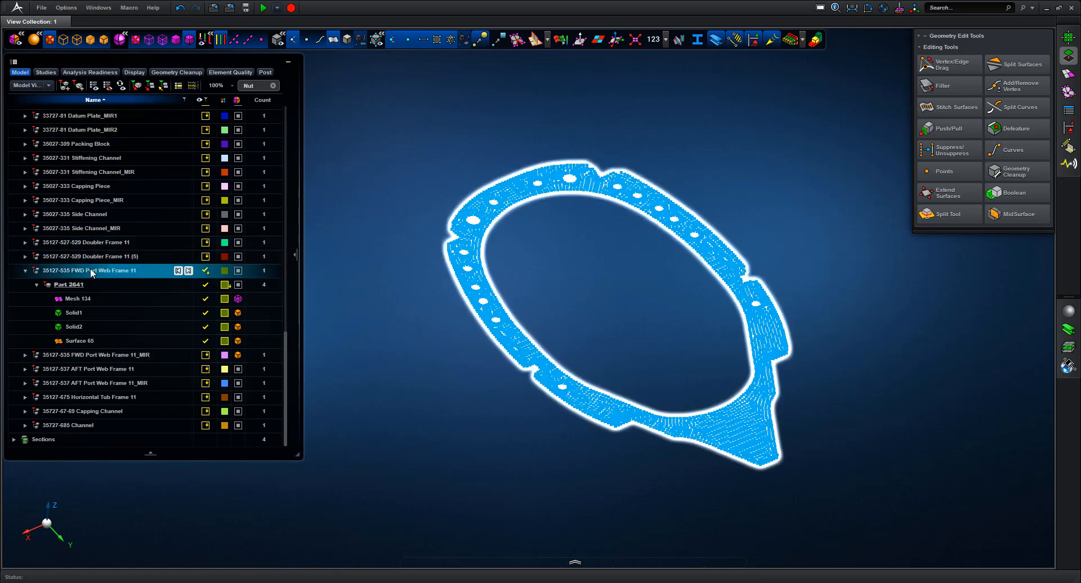
right_click(92, 273)
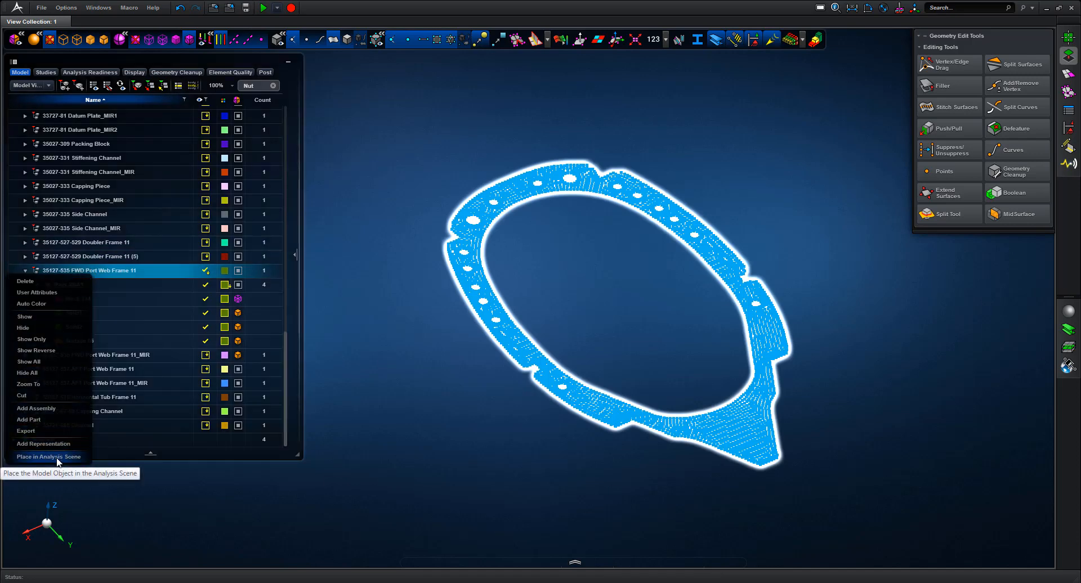
click(247, 450)
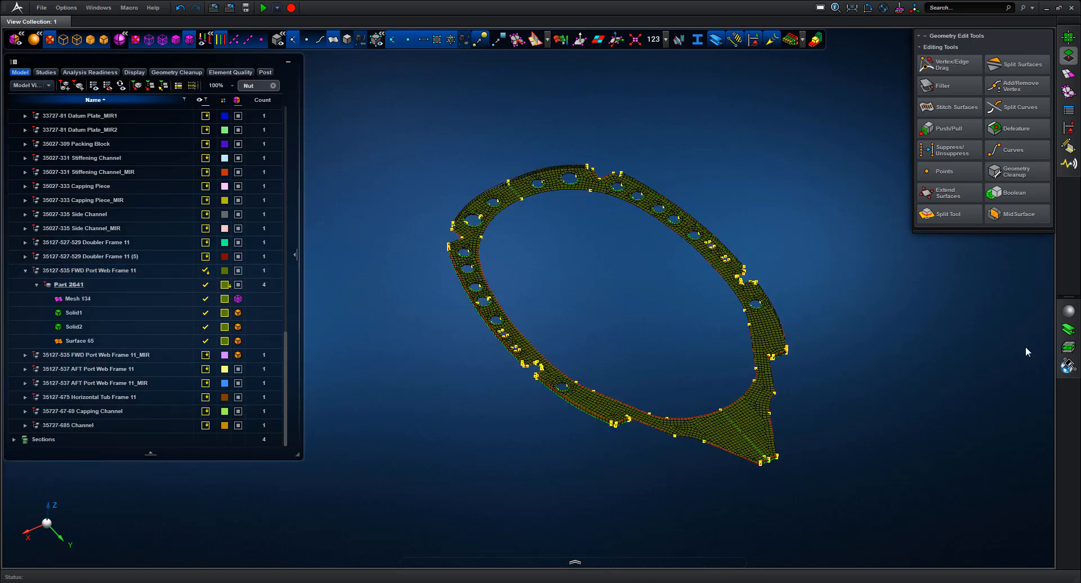
Assign Al_7075 to Part 2641 and place FWD Port Web Frame 11 in the analysis scene
click(1070, 310)
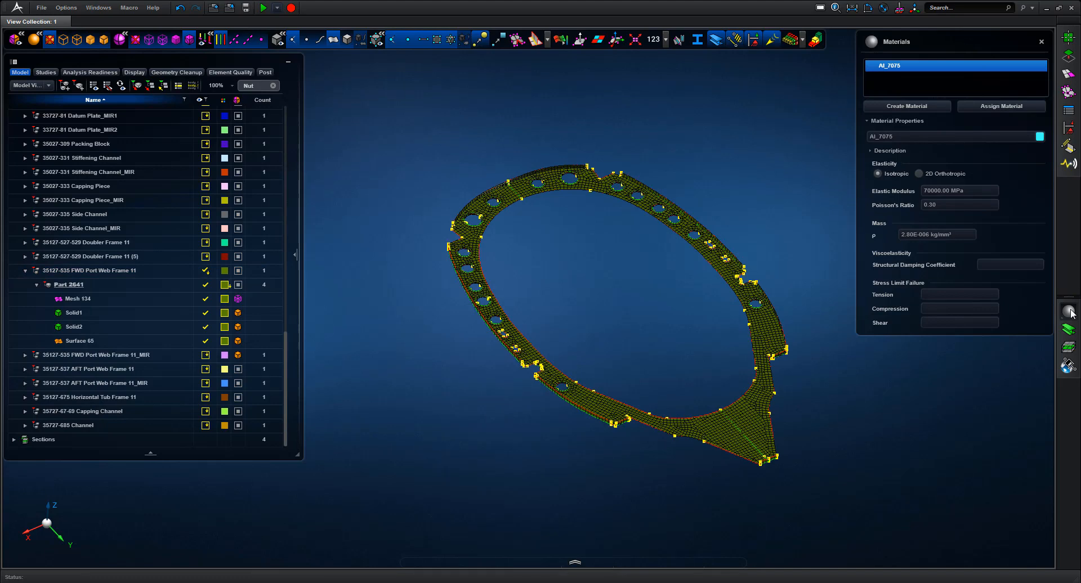
click(992, 107)
click(602, 184)
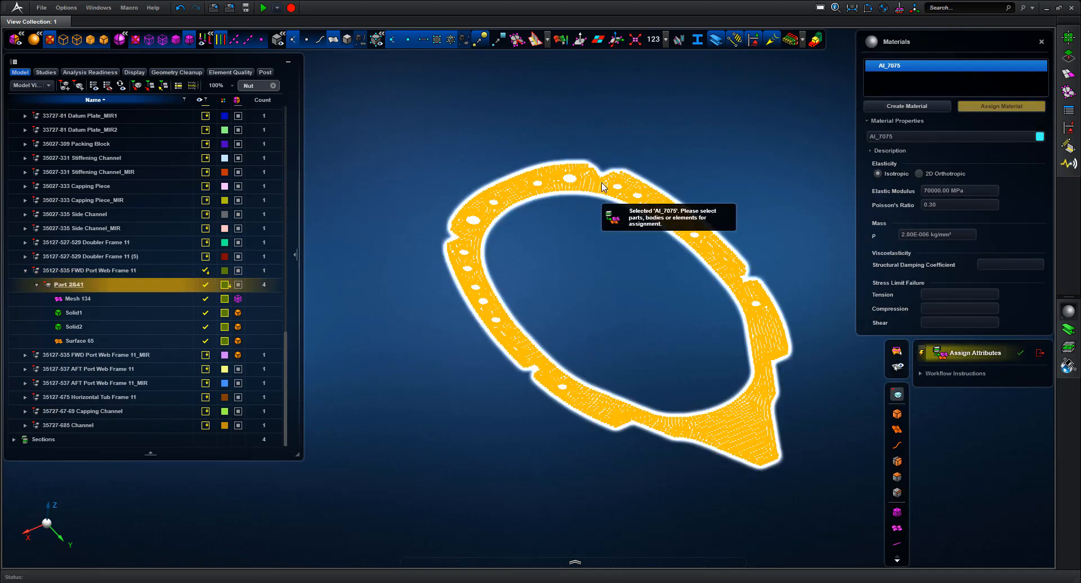
click(1040, 354)
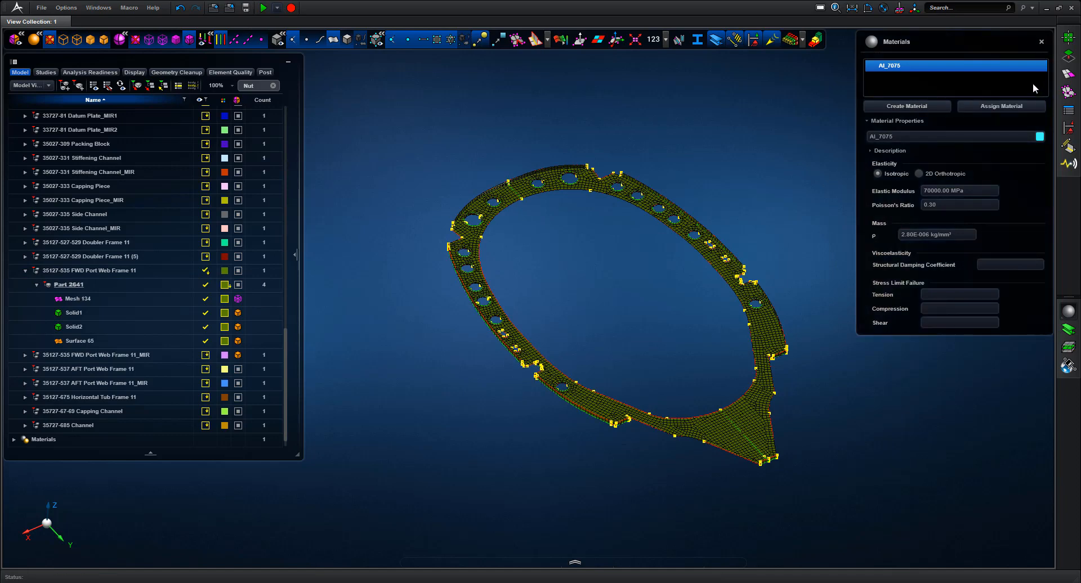
click(1041, 42)
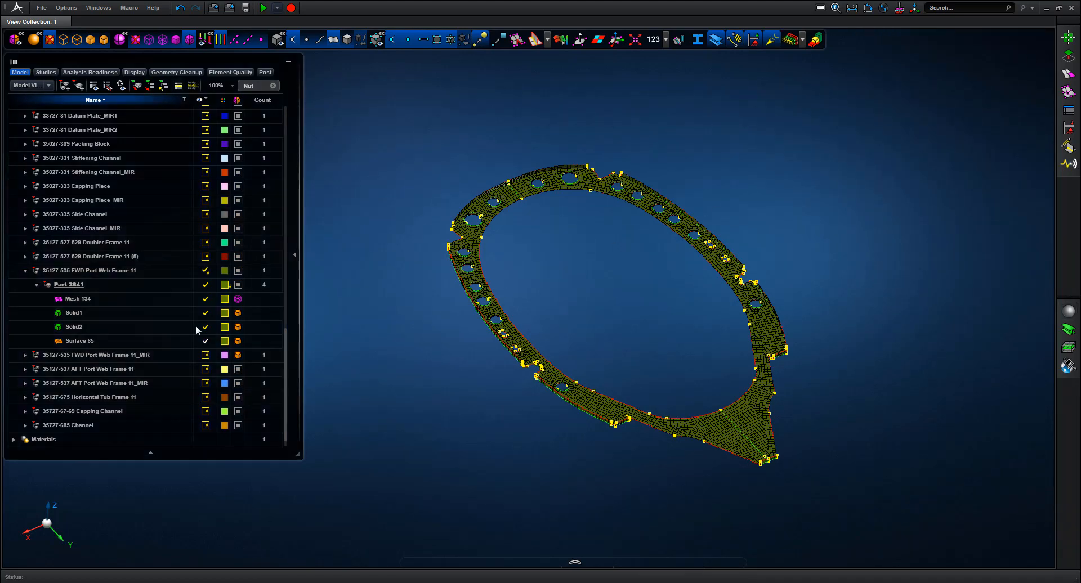
right_click(107, 272)
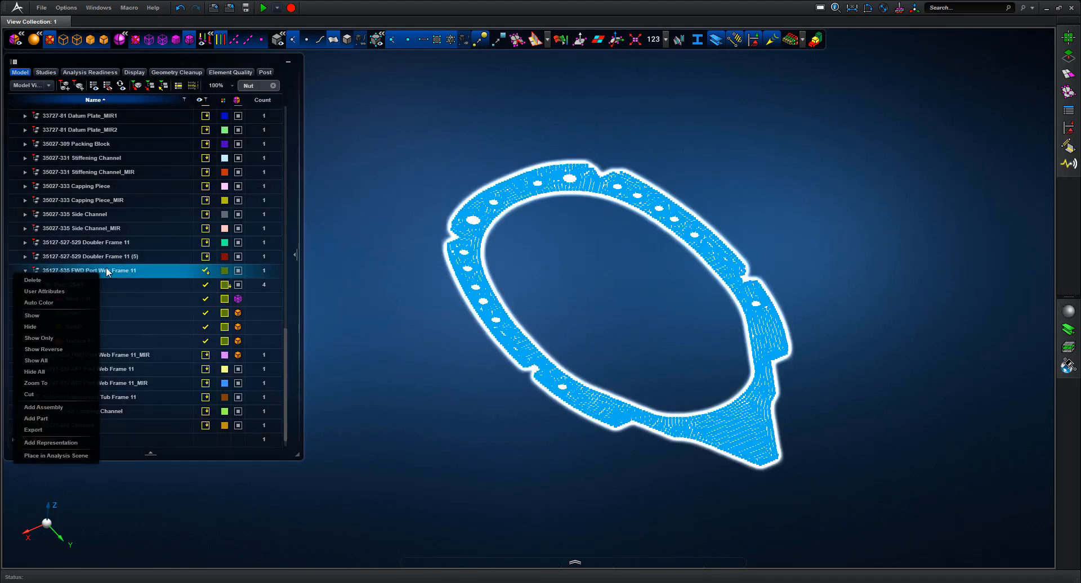
click(63, 456)
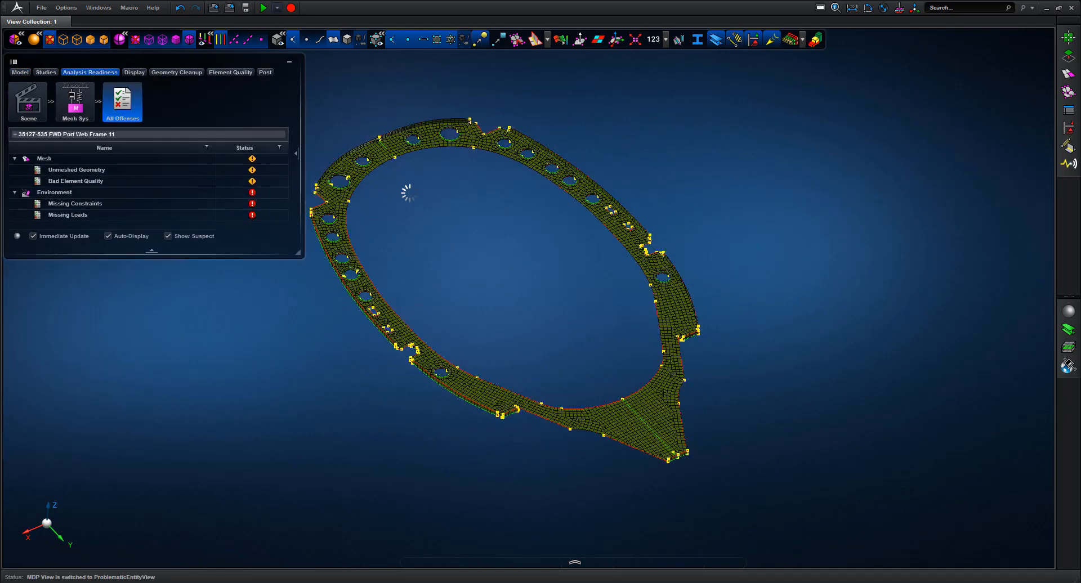
Set the environment type to Normal Modes, run the solve, and load the results in Post
click(575, 562)
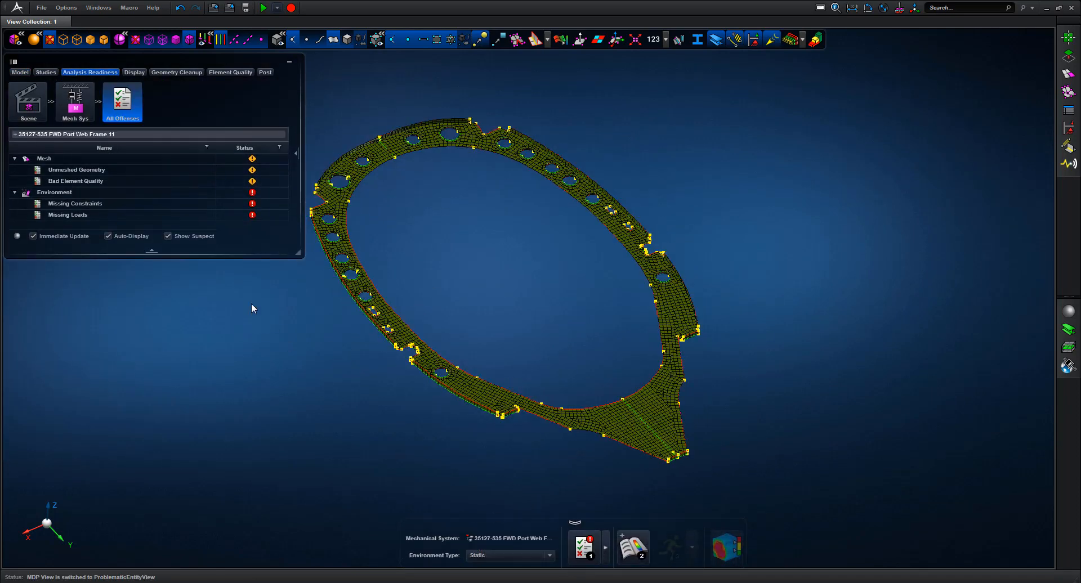
click(91, 204)
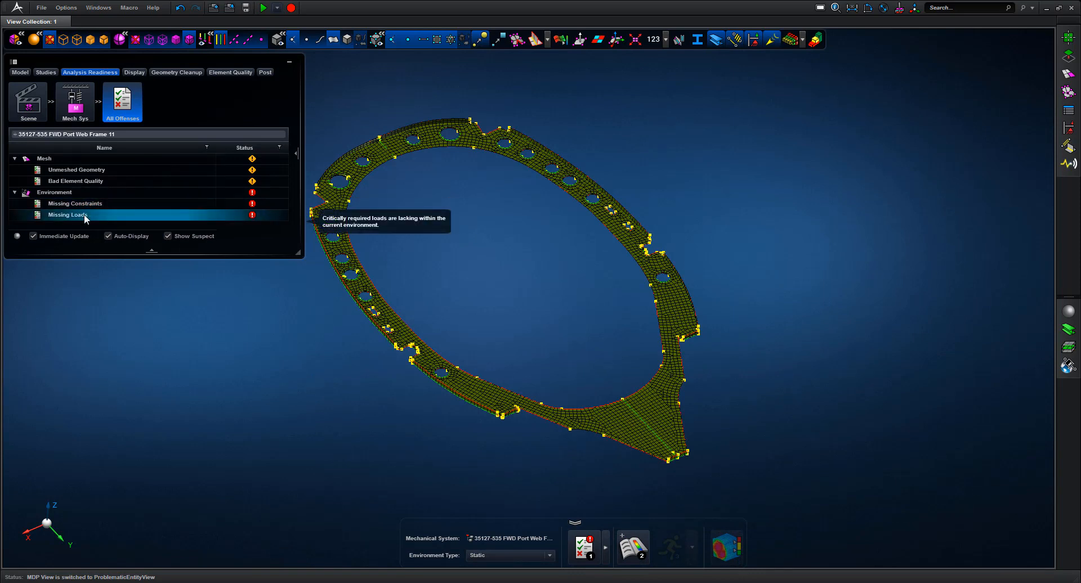
click(550, 555)
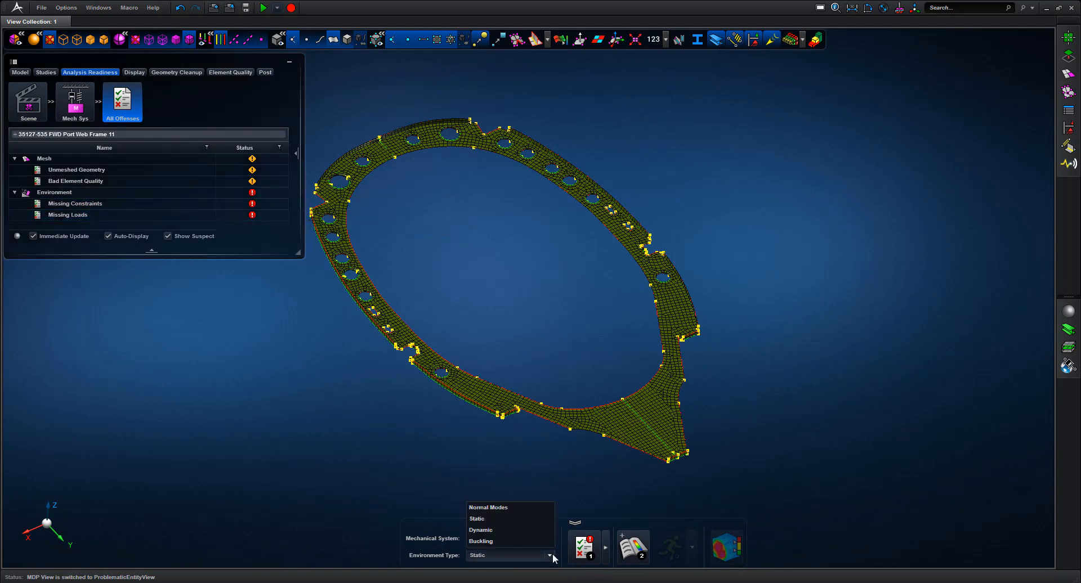
click(496, 508)
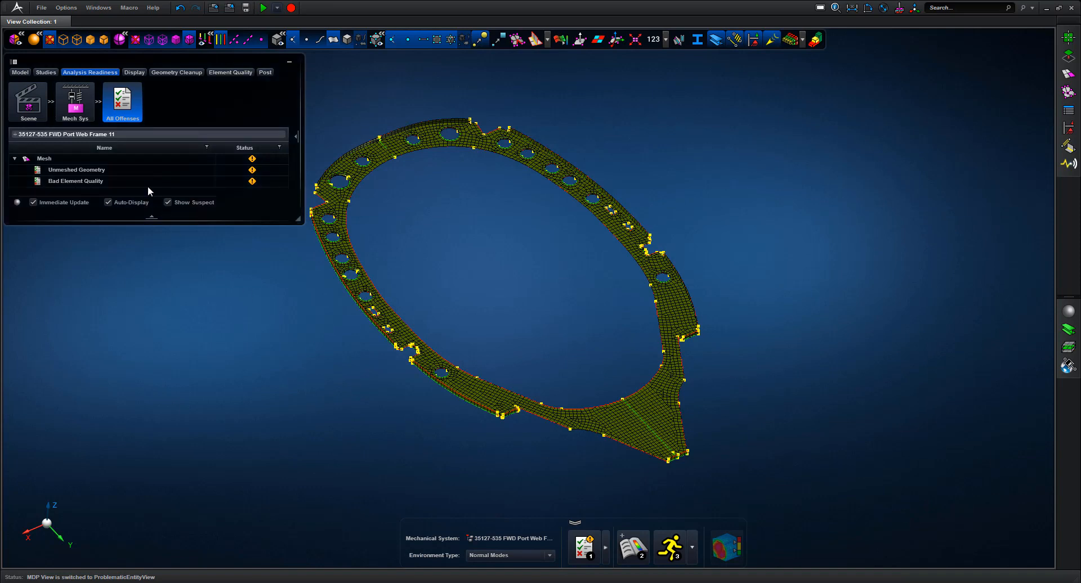
click(670, 547)
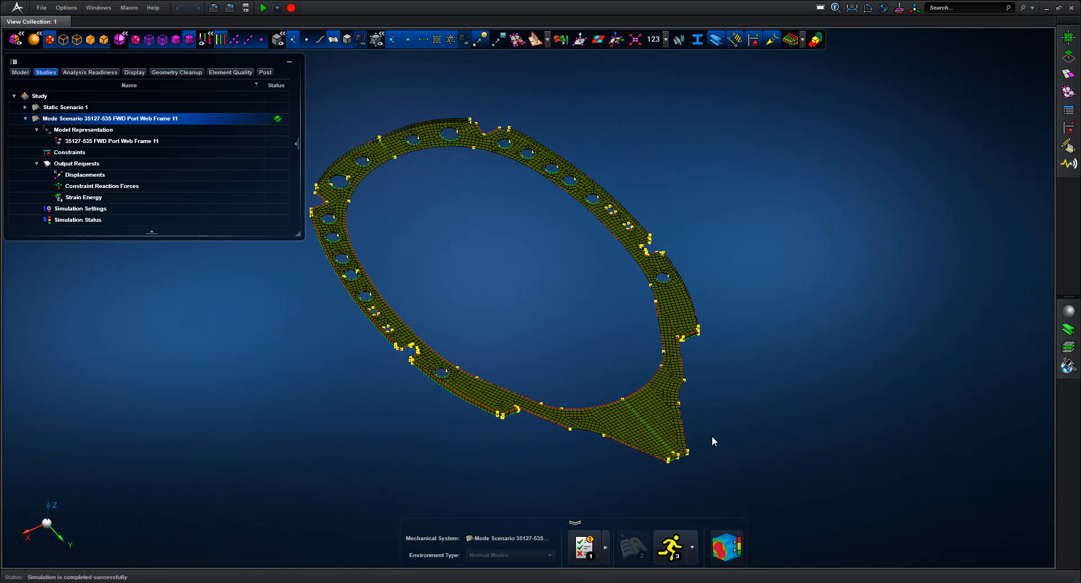
click(726, 547)
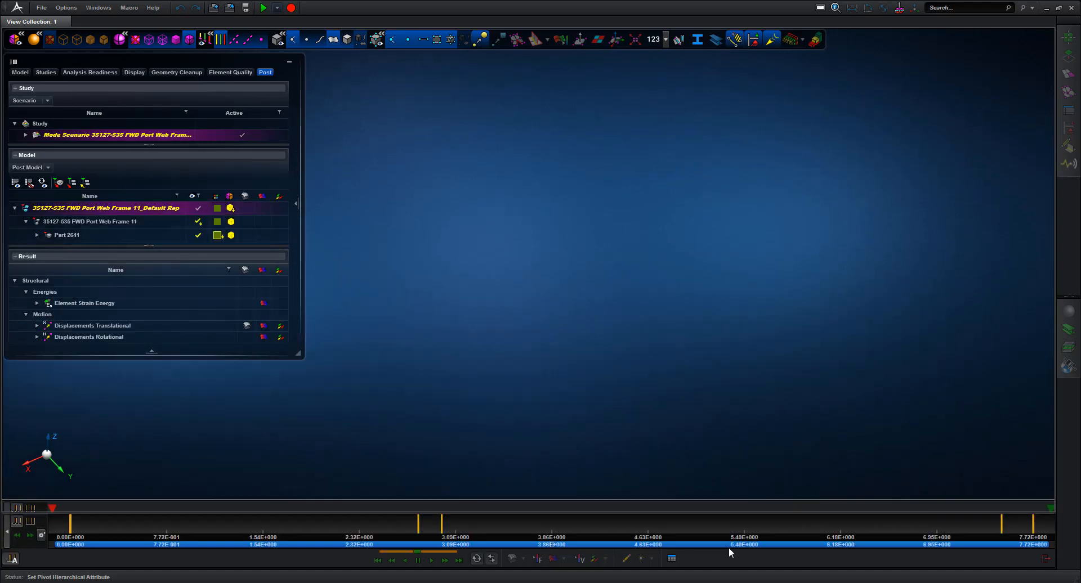
List the ten mode frequencies in the Data Grid beside the rotated model
middle_drag(812, 395, 902, 410)
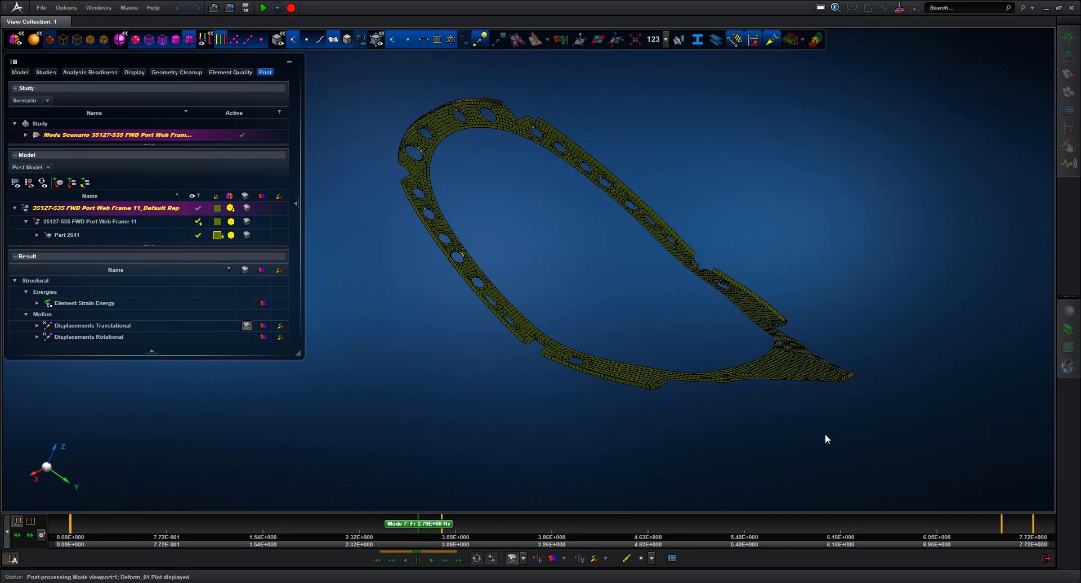
click(671, 559)
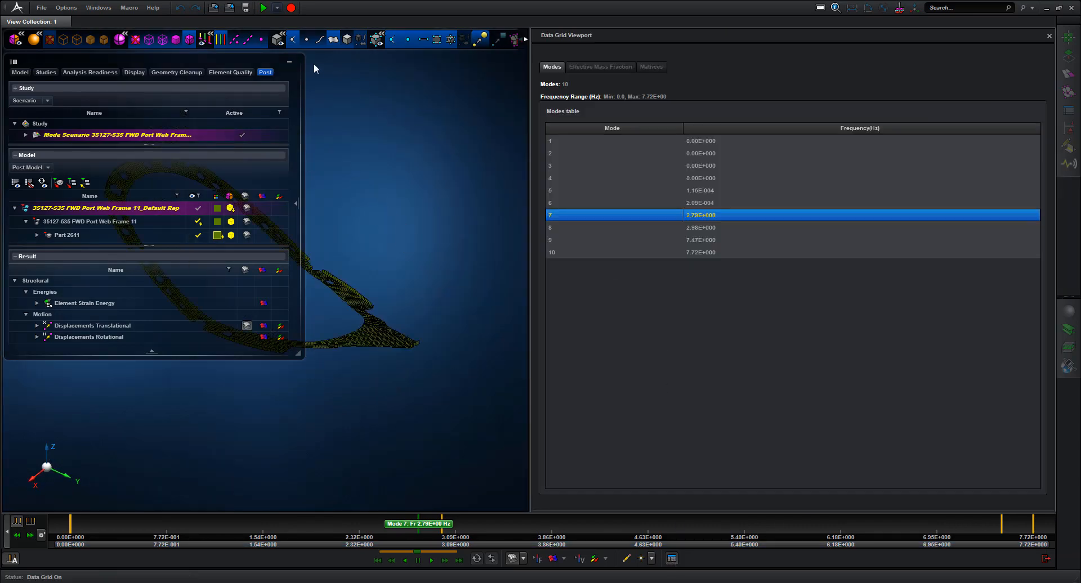
click(290, 63)
middle_drag(396, 179, 408, 205)
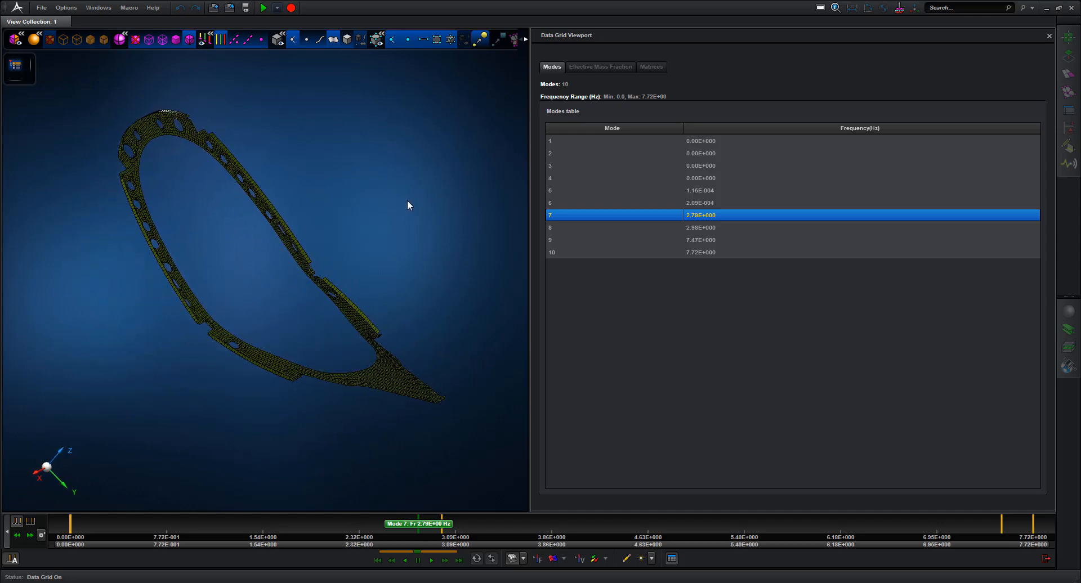
Review mode shapes 1–4 and 7, then show mode 7 (2.79 Hz) as a displacement fringe plot
click(554, 140)
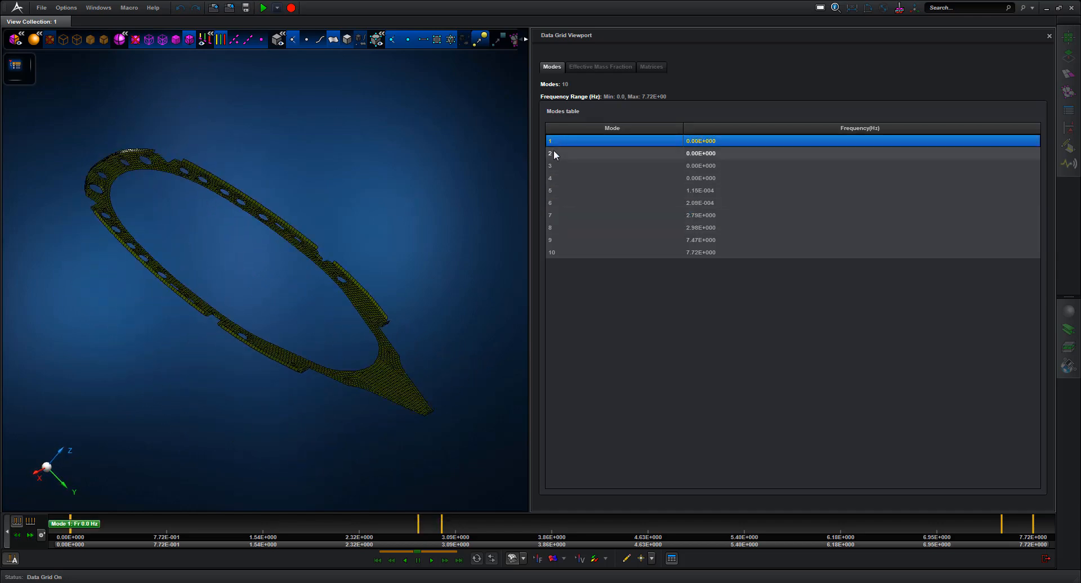
click(554, 153)
click(552, 165)
click(552, 178)
click(552, 215)
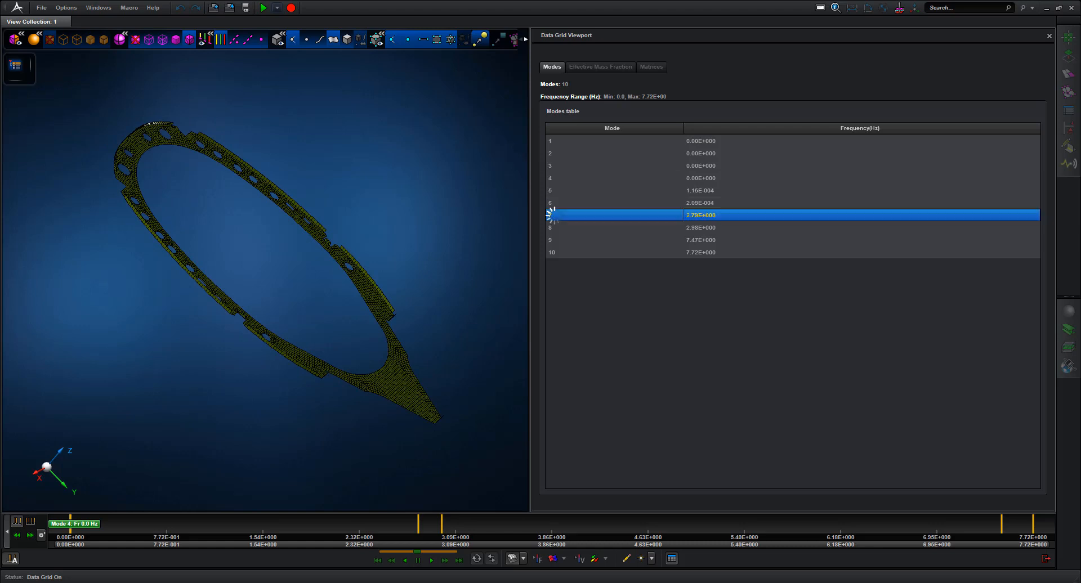
click(551, 560)
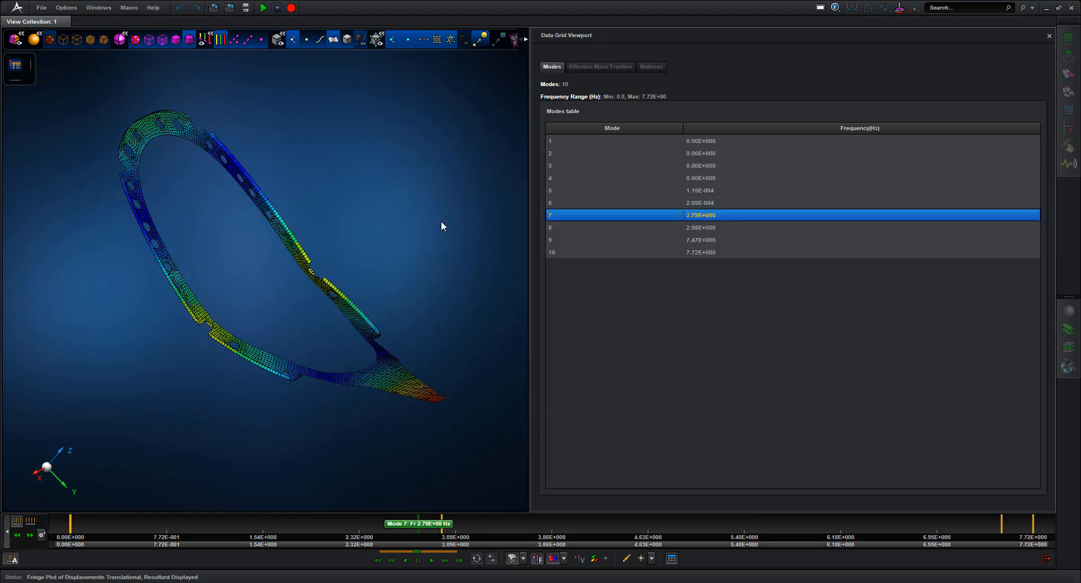
Change the fringe plot quantity from displacement to Element Strain Energy
click(503, 79)
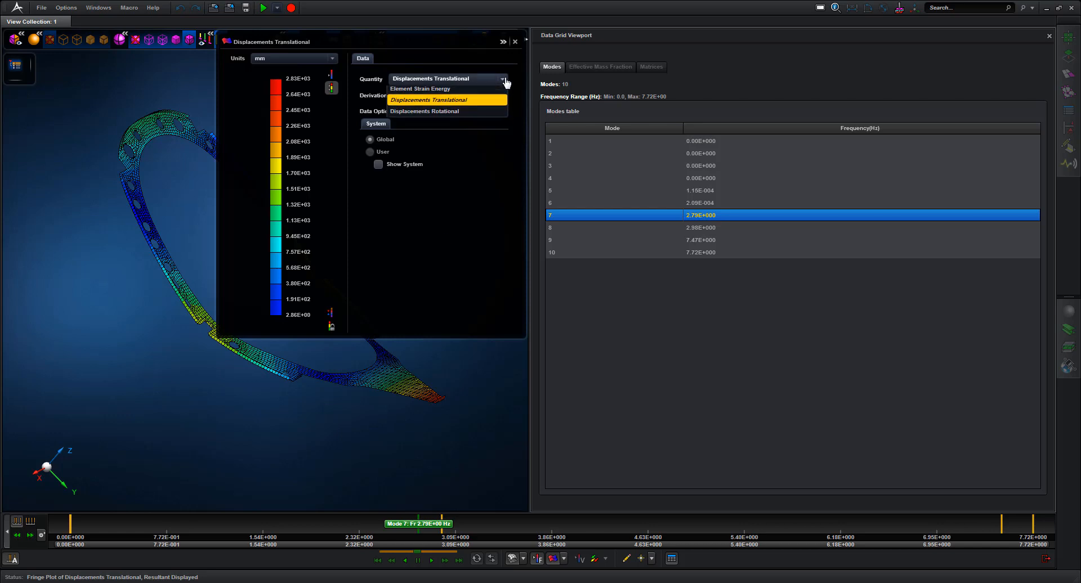
click(434, 89)
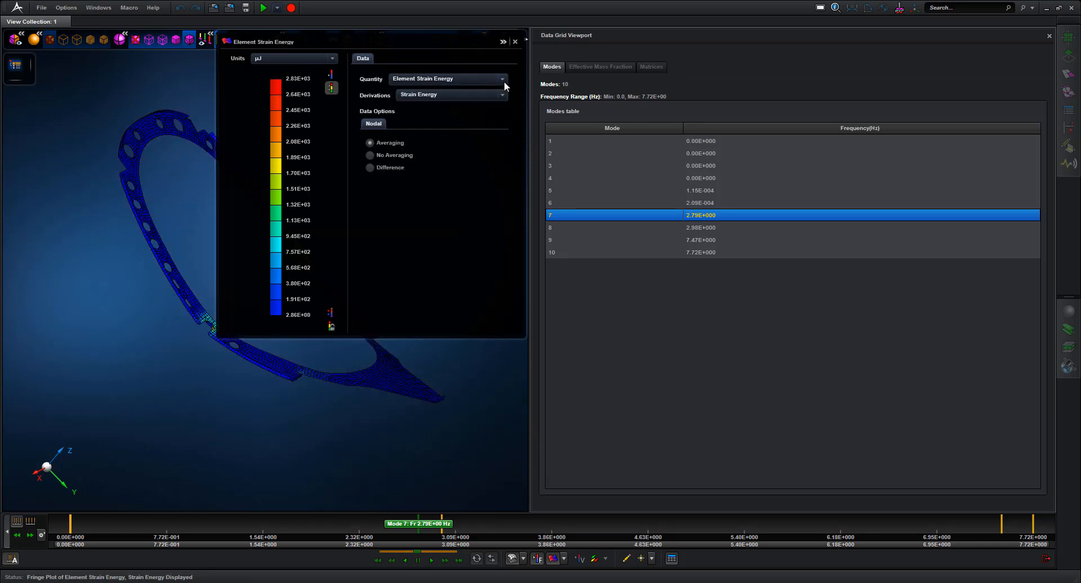
click(503, 42)
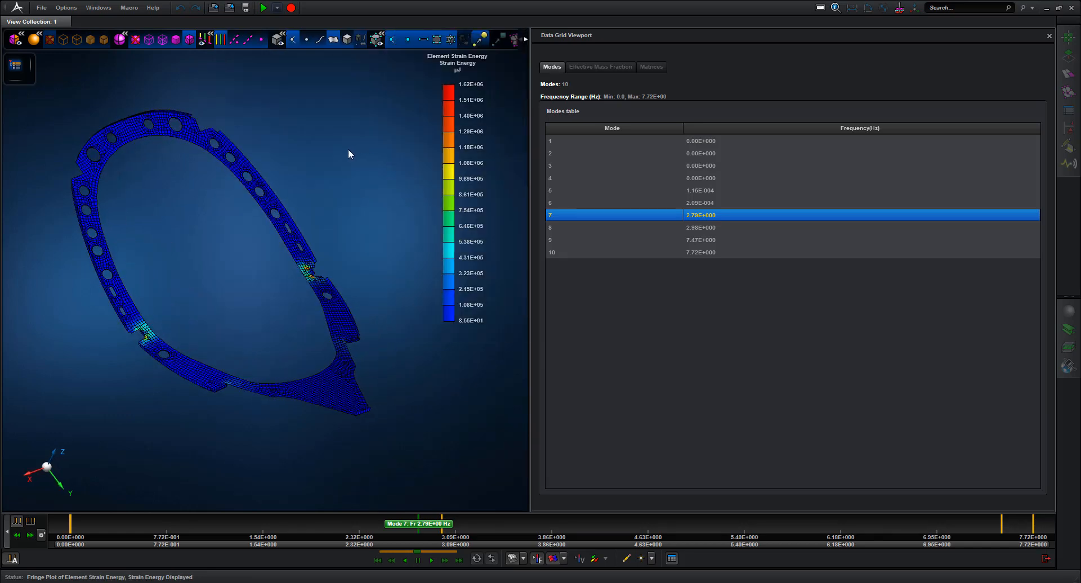
Step through strain-energy contours for modes 6 to 10, then exit post-processing
click(553, 206)
mouse_move(476, 91)
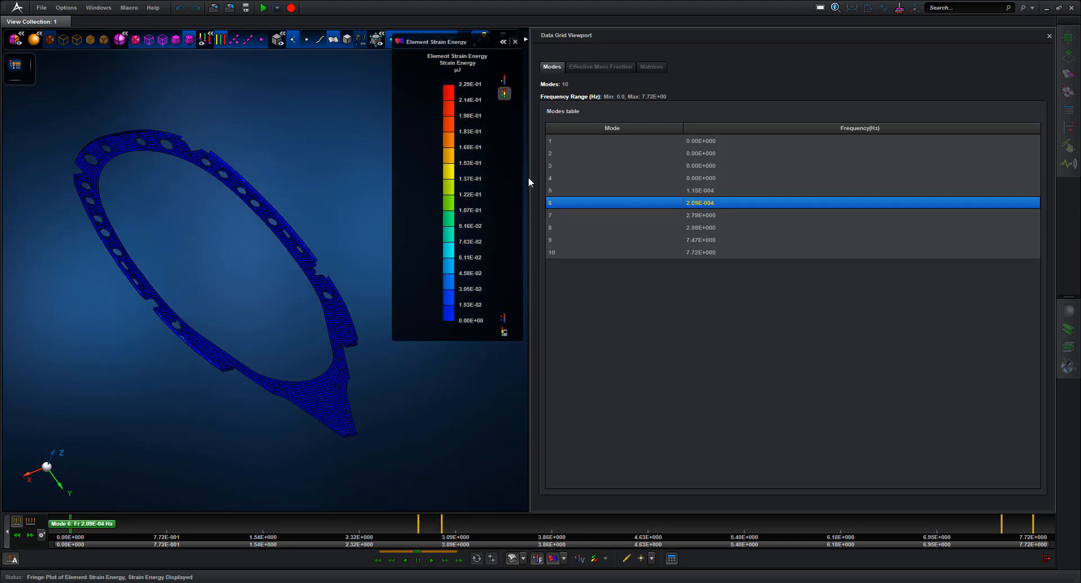
click(556, 218)
click(558, 230)
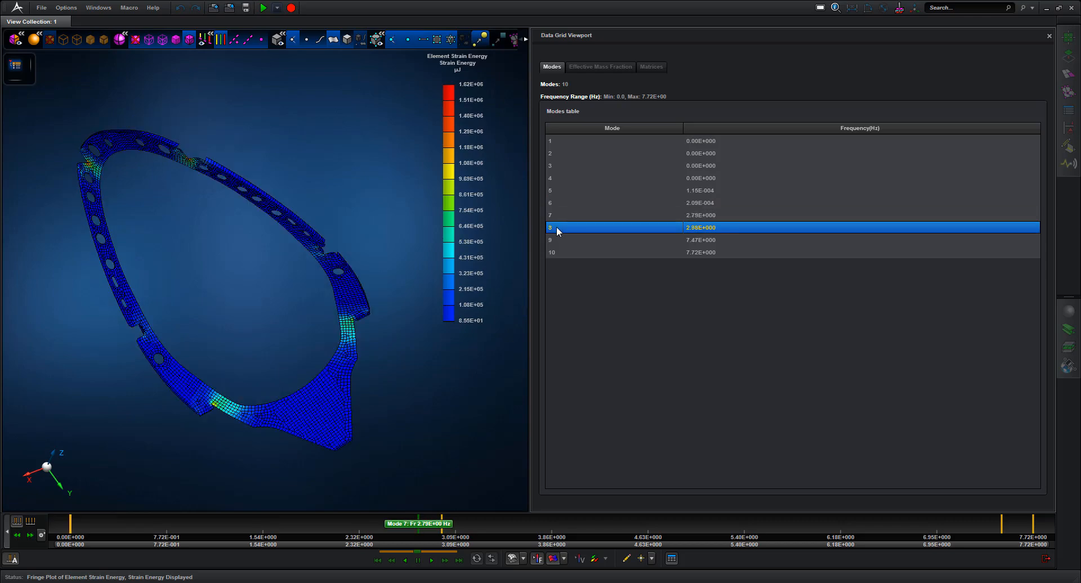
click(555, 240)
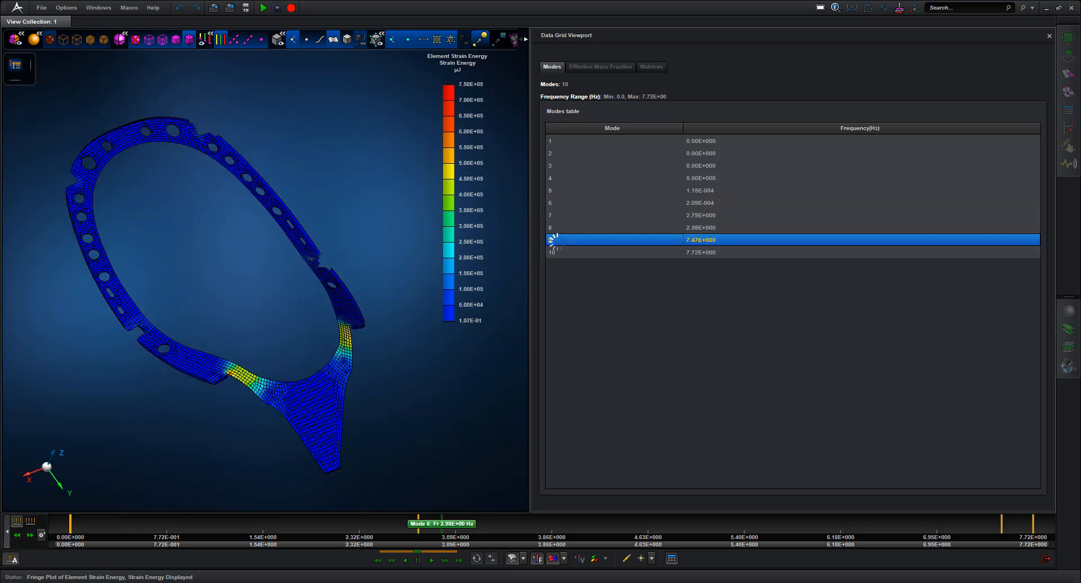
click(557, 253)
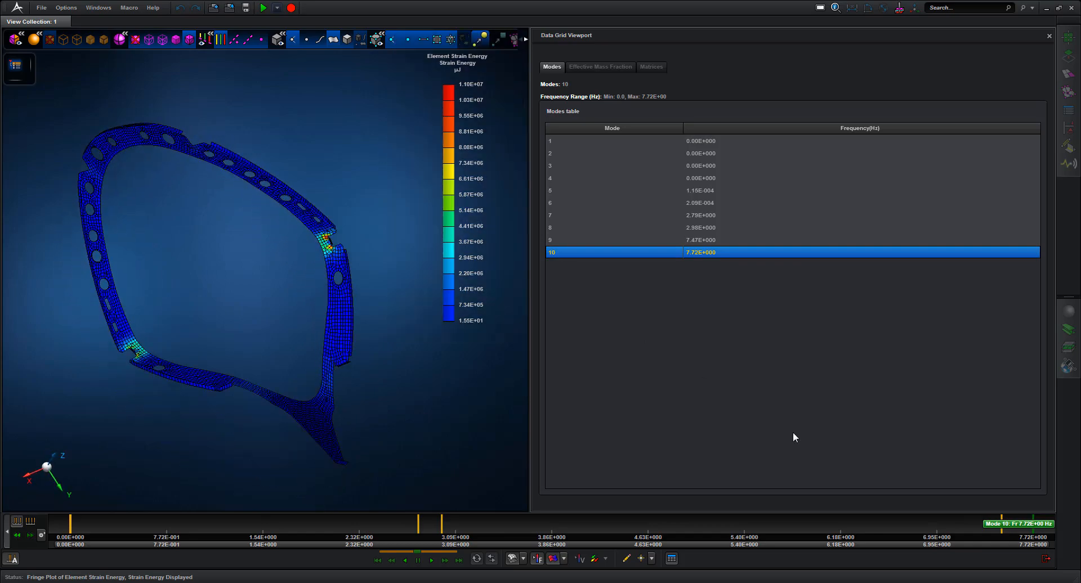
click(1045, 558)
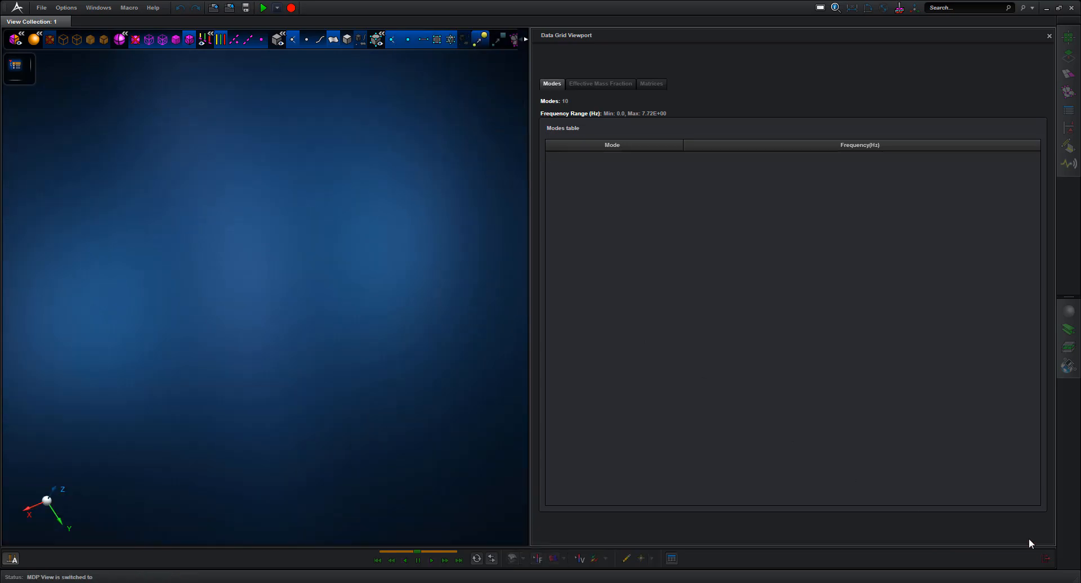
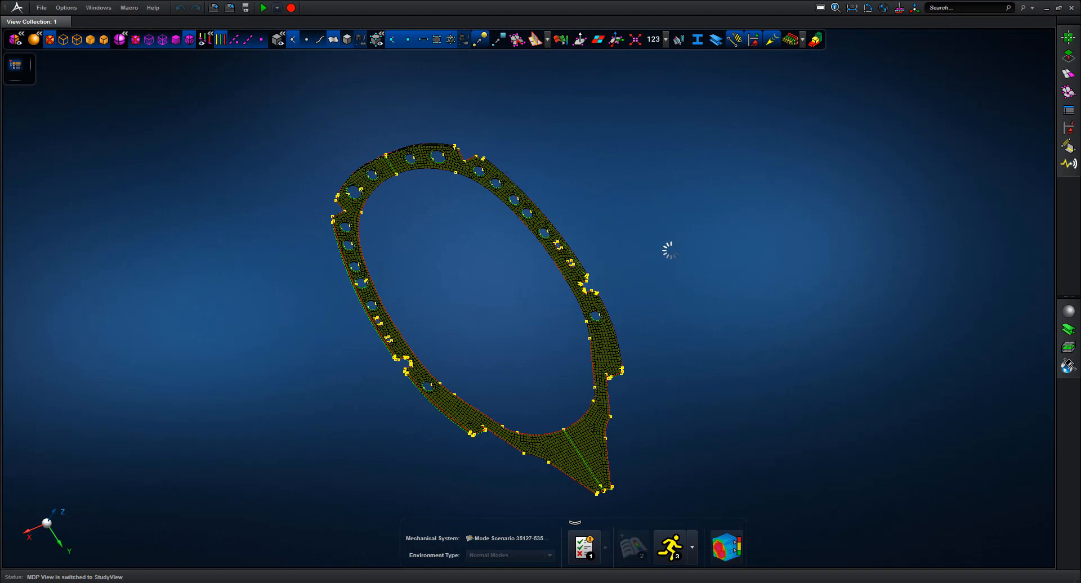
Show only the Frame 11 Assembly from the model tree
click(15, 65)
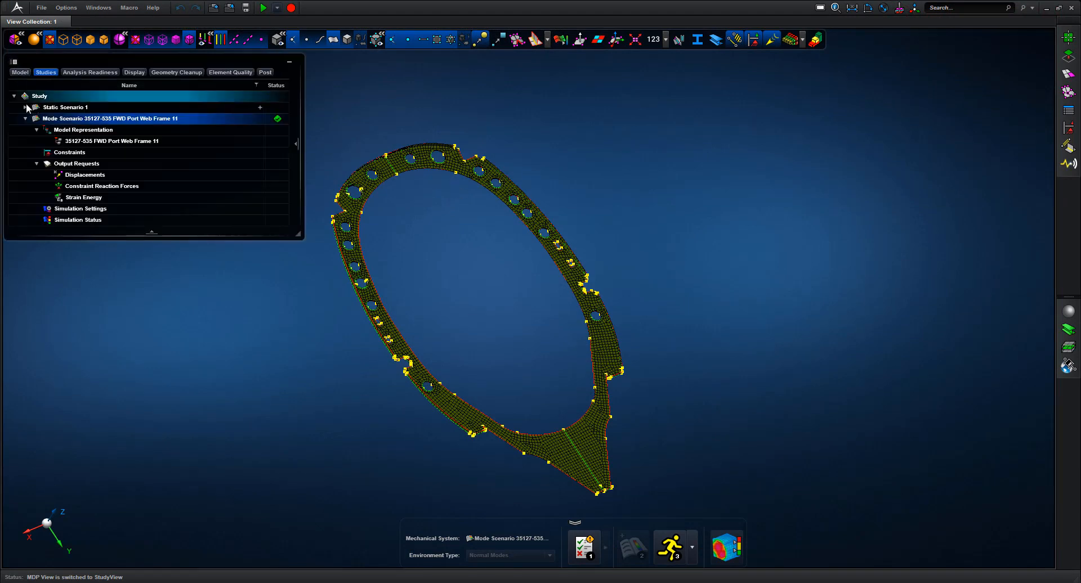
click(20, 73)
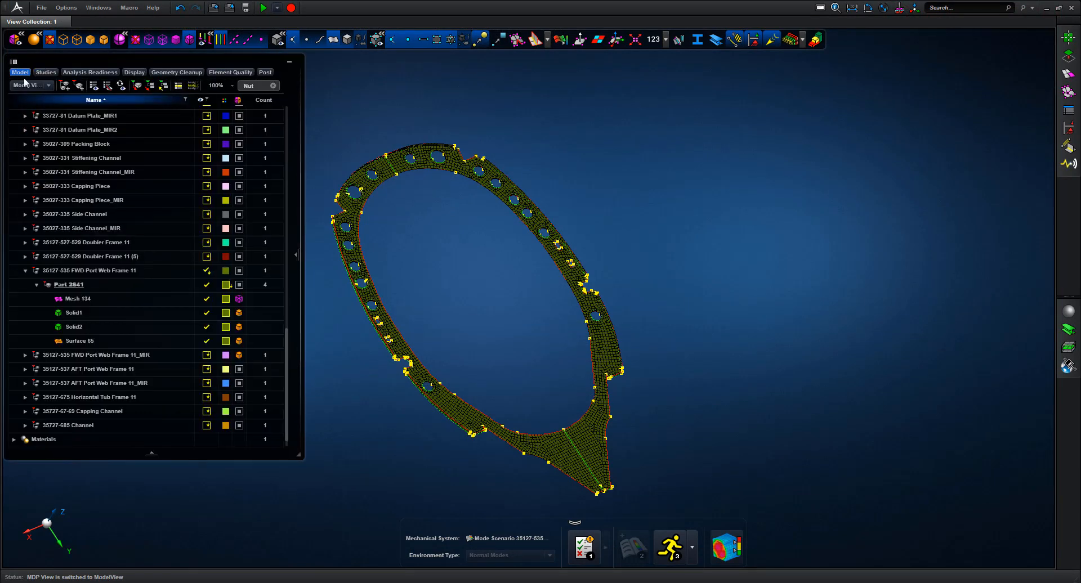
drag(288, 340, 288, 109)
click(93, 125)
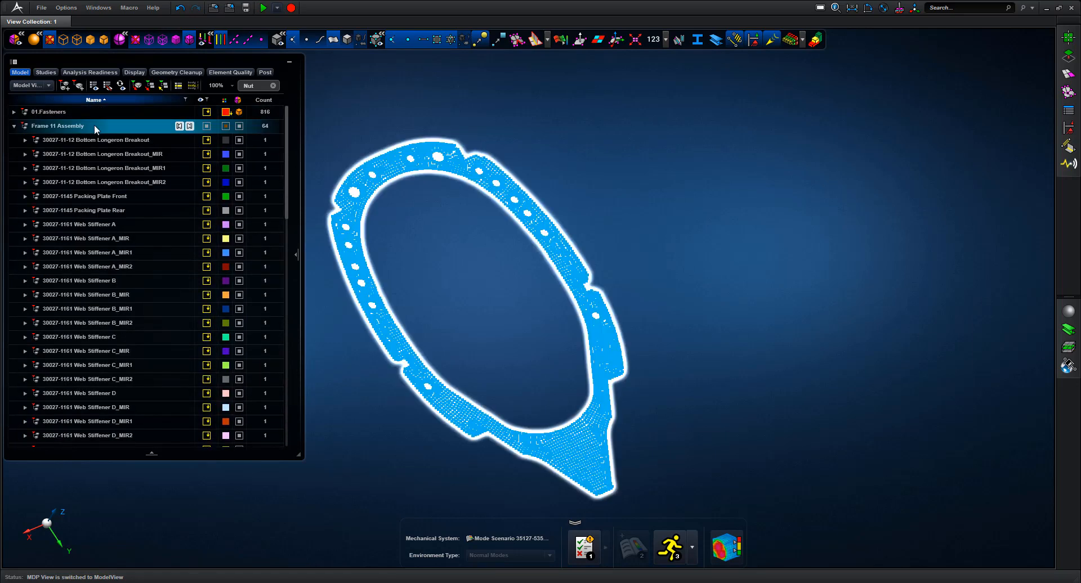
right_click(84, 126)
click(54, 196)
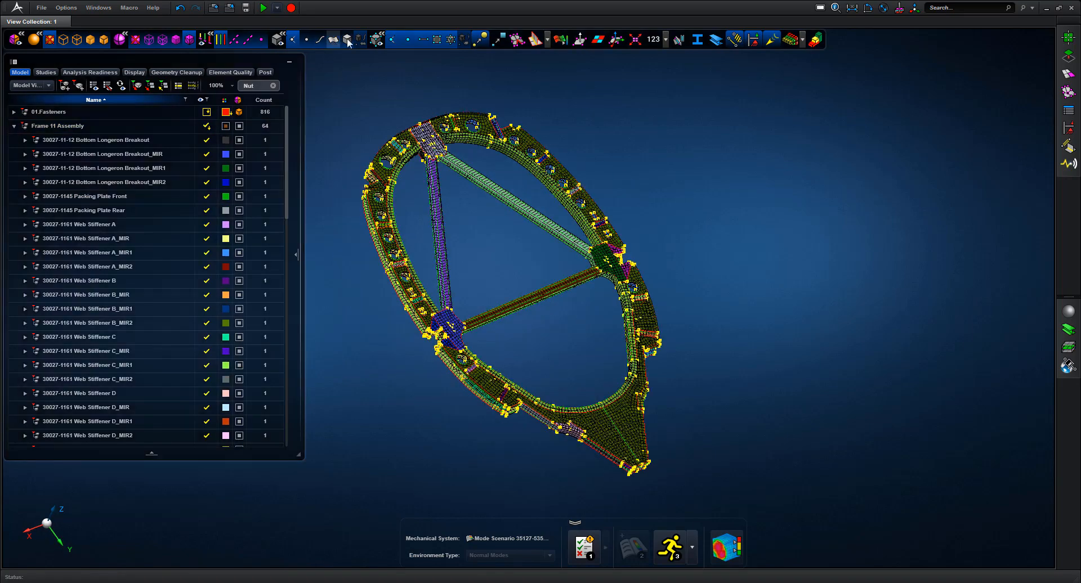
Hide the fastener markers and colour the mesh by element quality index
click(481, 40)
middle_drag(610, 142, 688, 125)
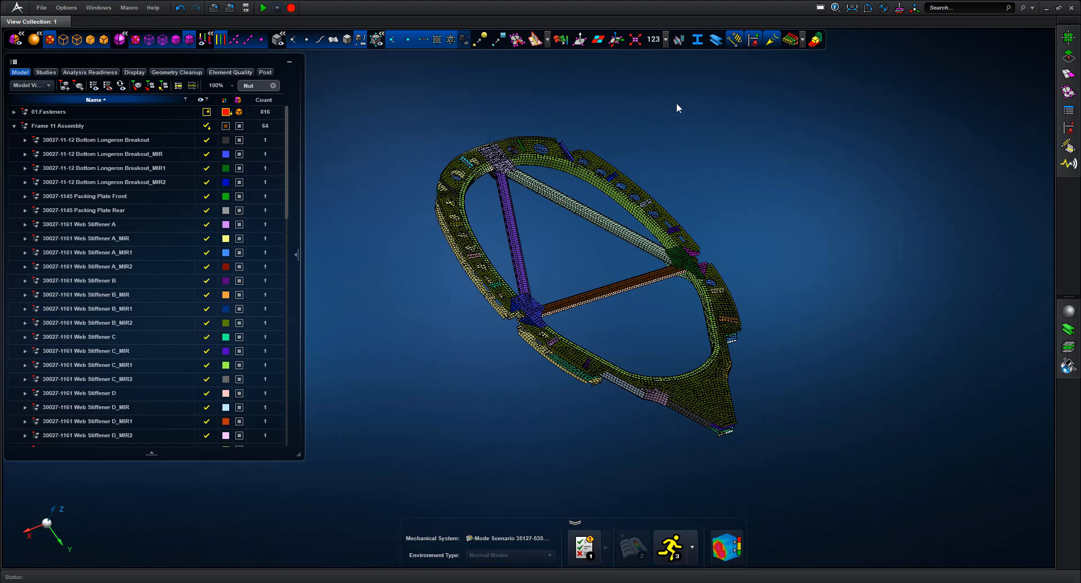
click(561, 41)
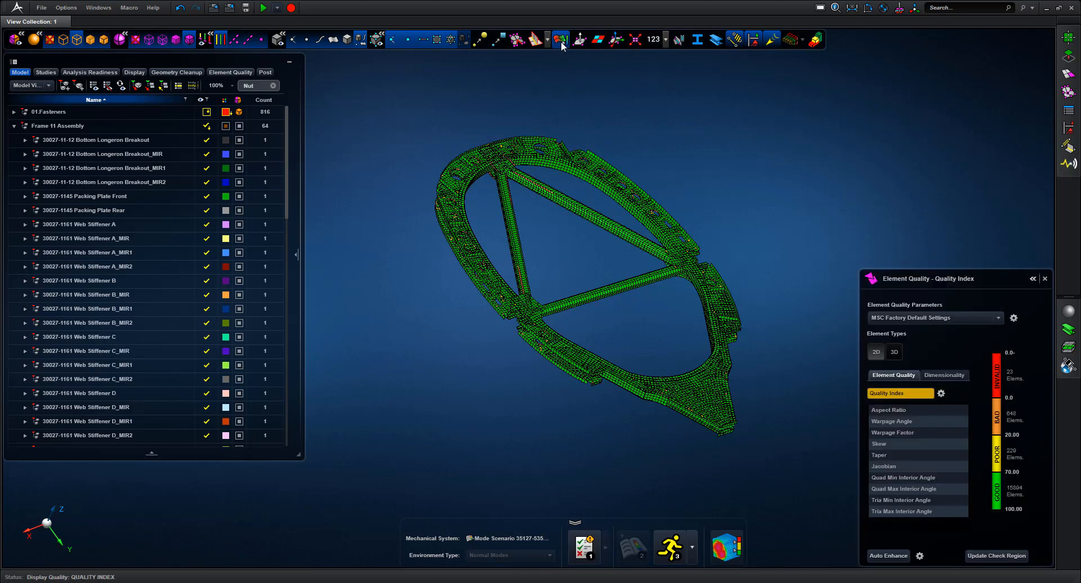
Isolate the invalid Quality Index band and show the frame as wireframe edges
right_click(998, 371)
click(954, 417)
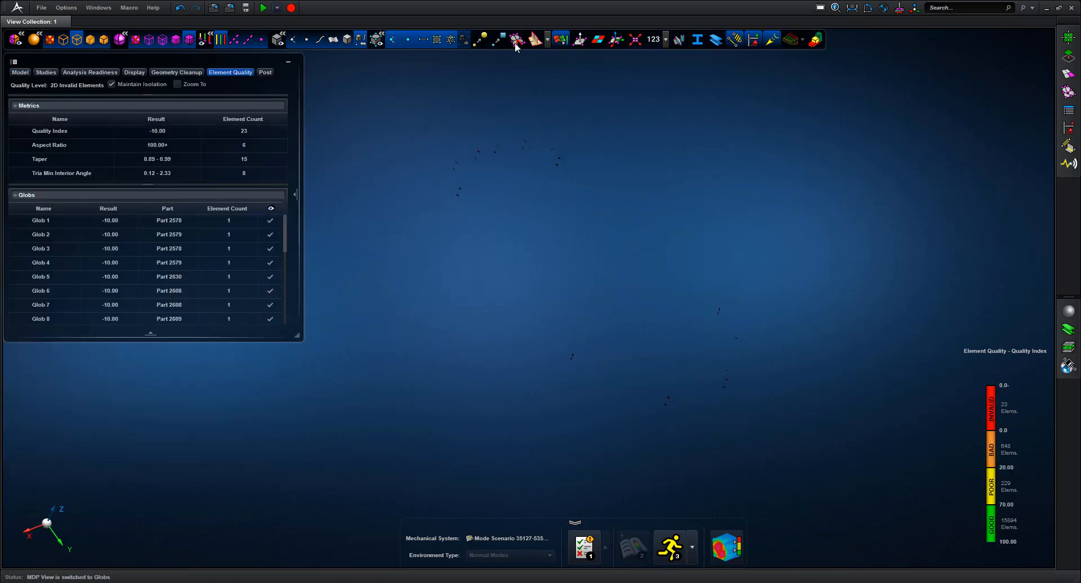
click(333, 40)
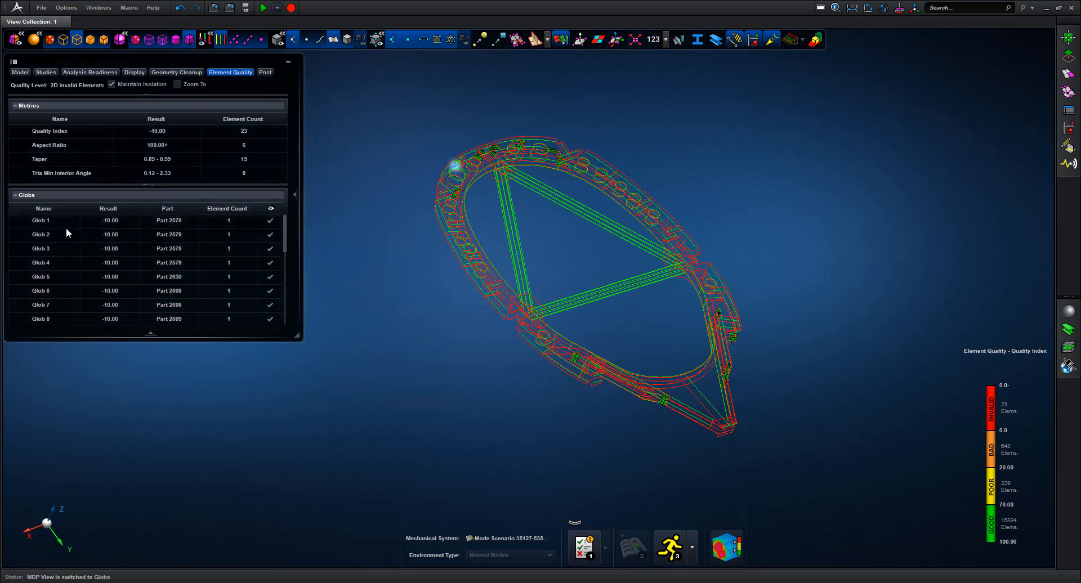
mouse_move(285, 221)
mouse_down()
mouse_move(285, 305)
mouse_move(284, 208)
mouse_up()
Highlight Glob 1 and zoom in on its bad element patch at the frame top
right_click(58, 219)
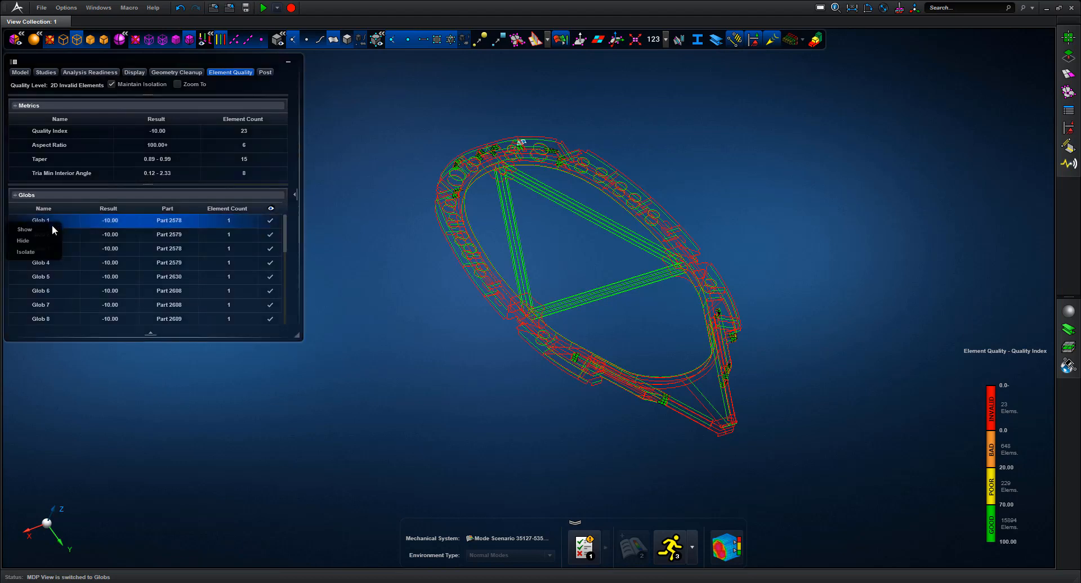
click(40, 255)
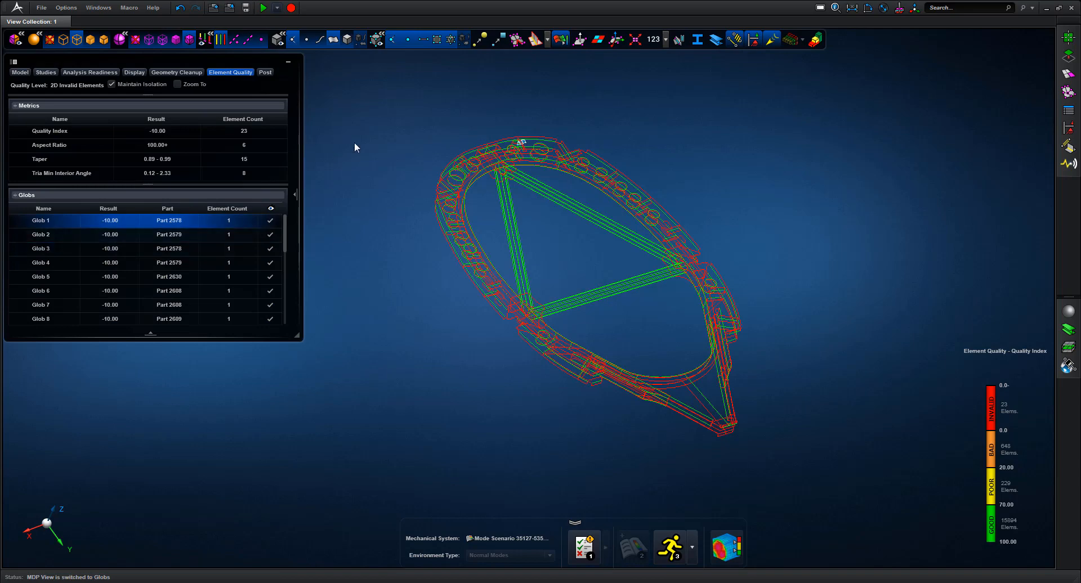
drag(469, 113, 677, 312)
mouse_move(629, 197)
middle_down()
mouse_move(625, 234)
mouse_move(498, 235)
mouse_move(774, 347)
middle_up()
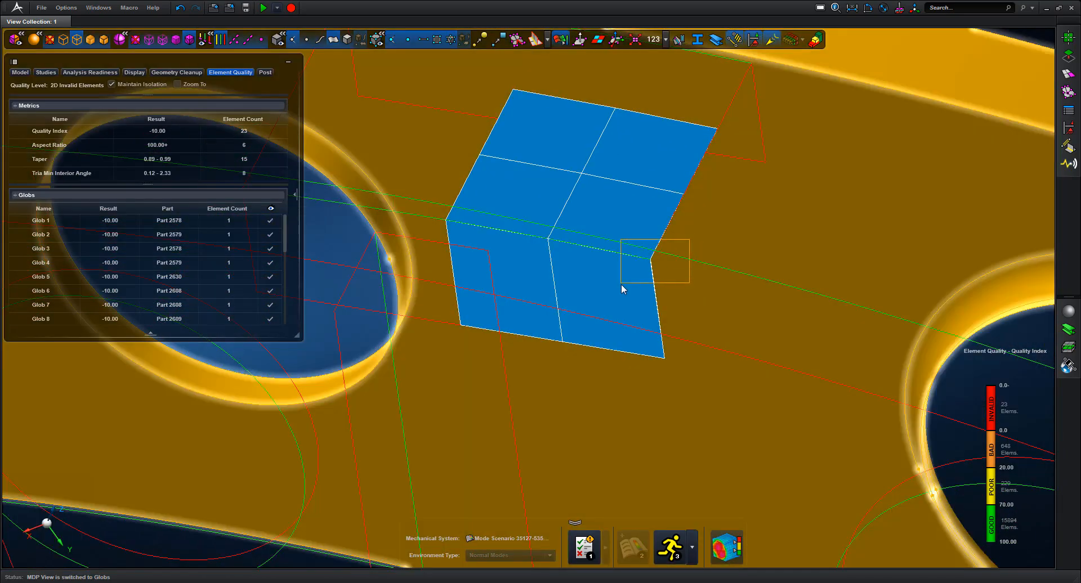
drag(620, 284, 621, 283)
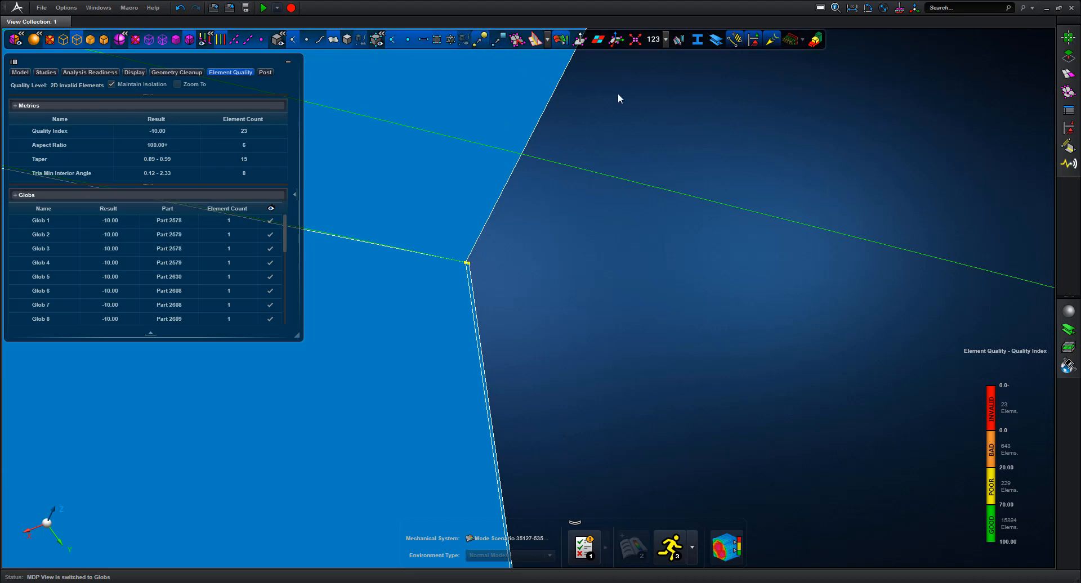
With Vertex/Edge Drag, snap a stray vertex onto its neighbour and highlight Glob 1
click(1069, 56)
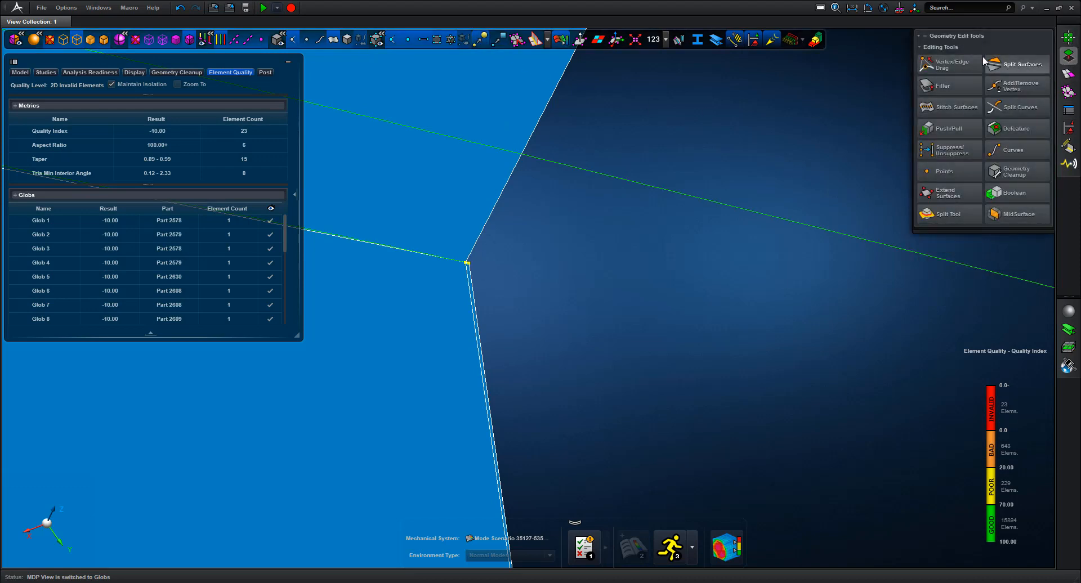
click(950, 65)
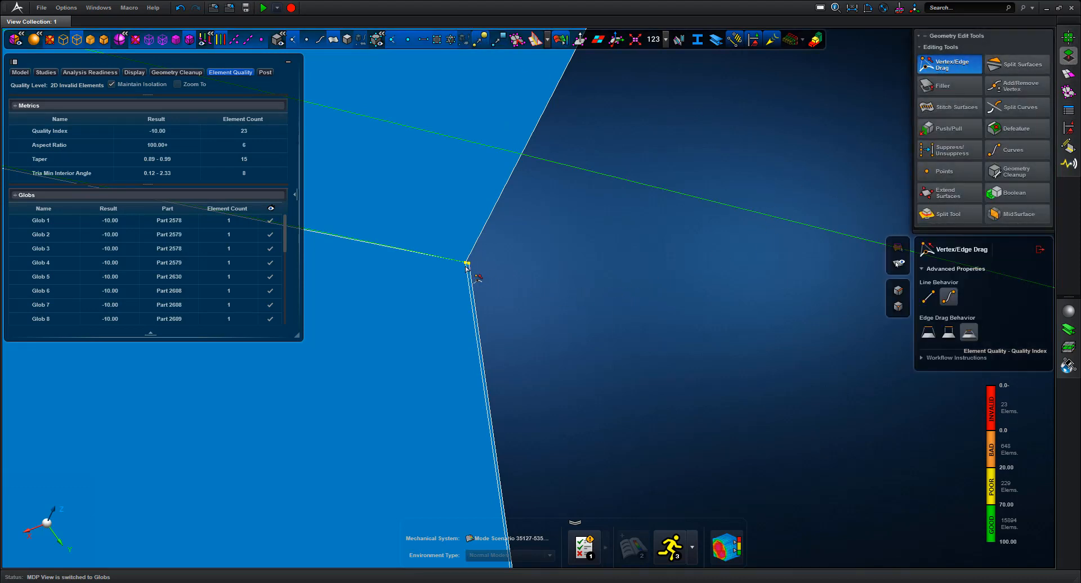
drag(466, 266, 466, 266)
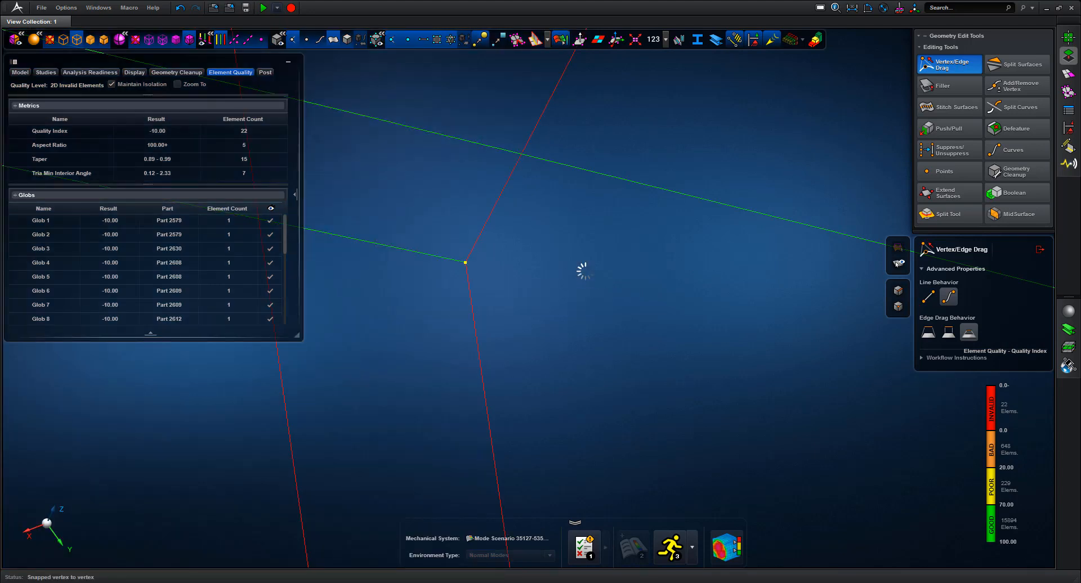
click(51, 223)
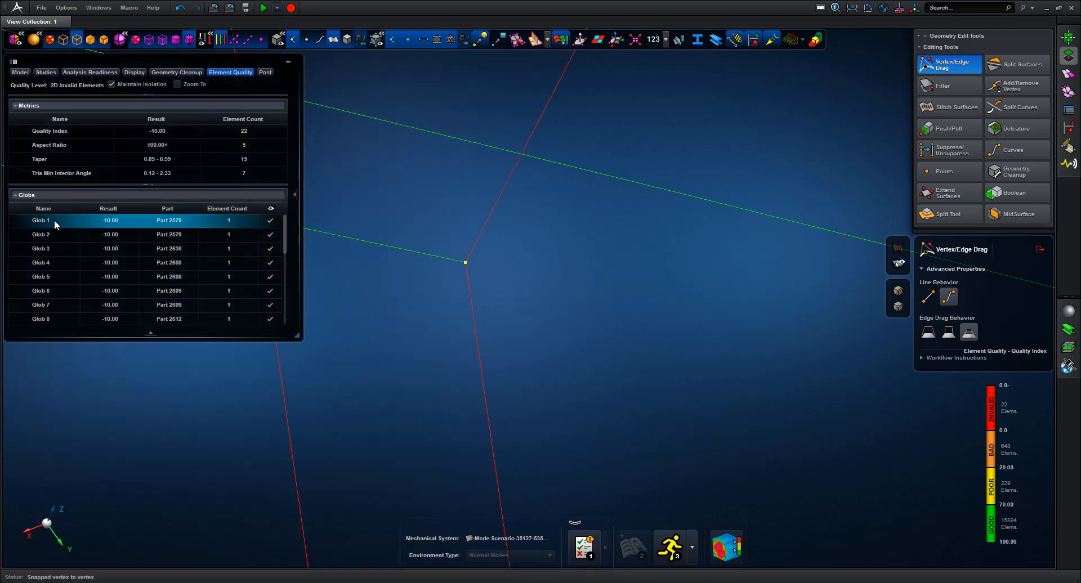
right_click(59, 220)
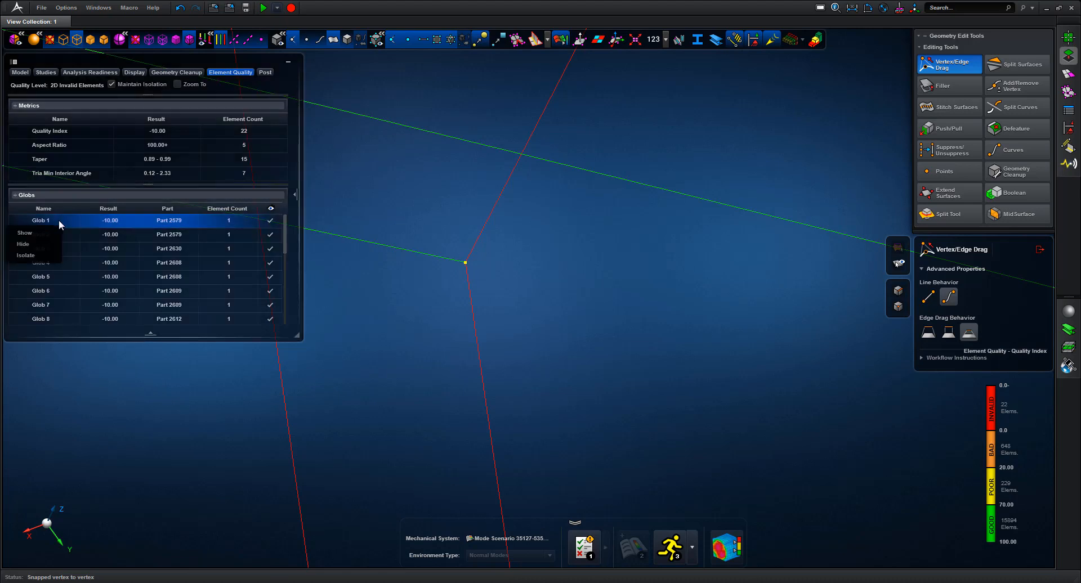
click(40, 261)
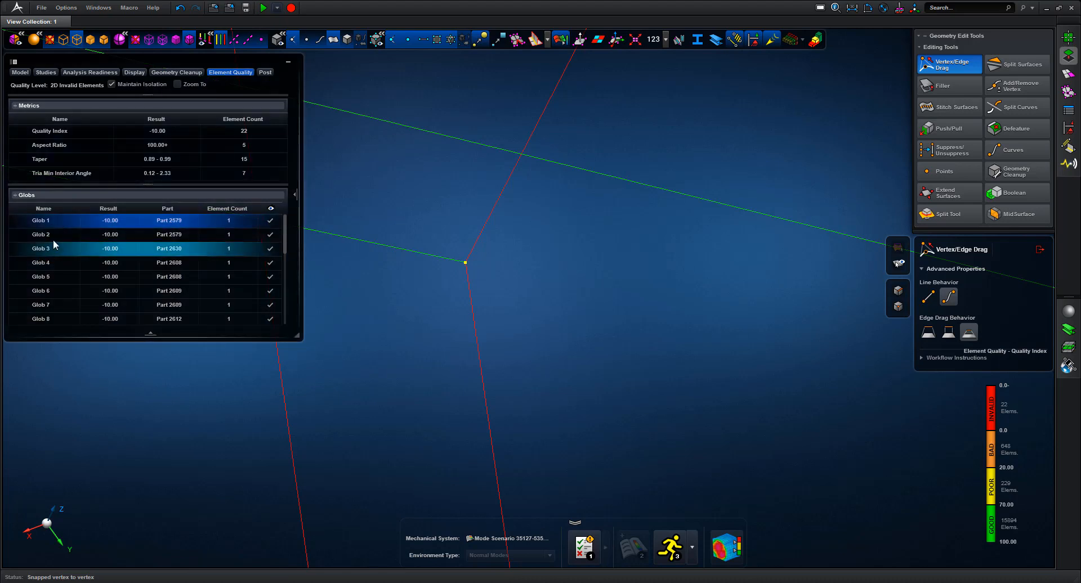
double_click(574, 207)
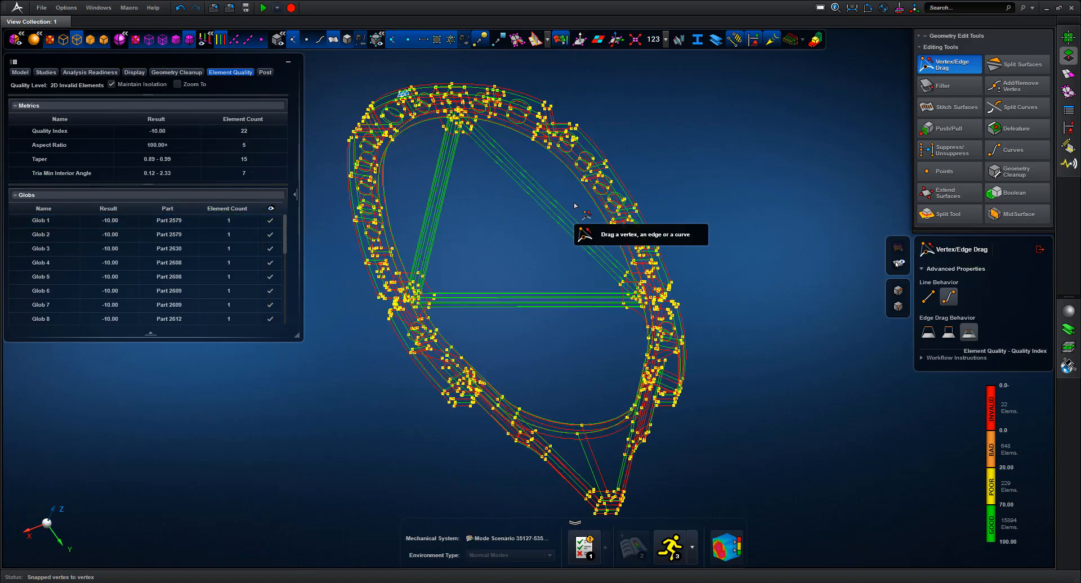
middle_drag(716, 200, 737, 157)
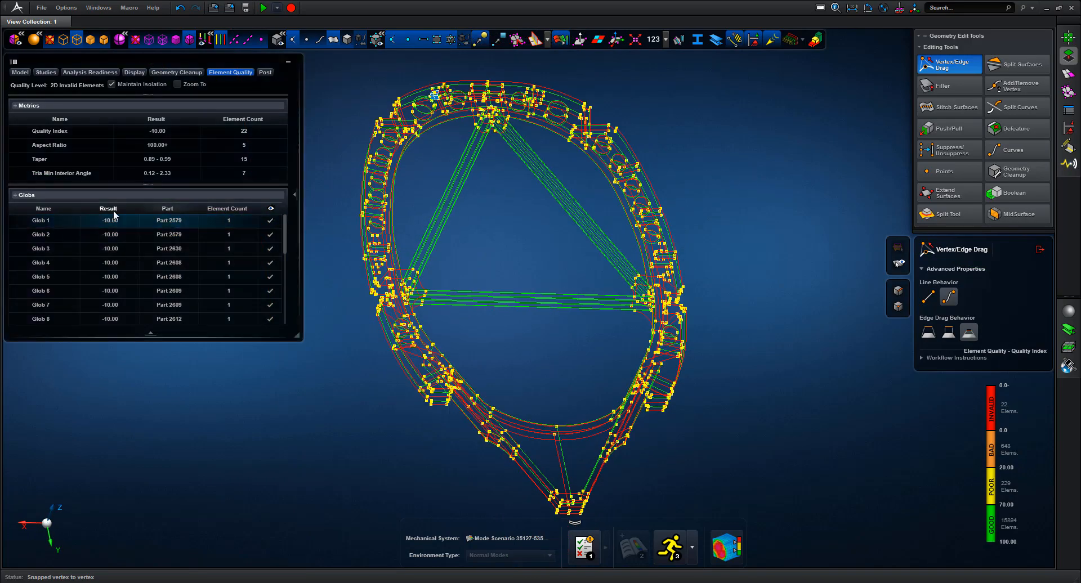
Isolate Glob 2 and snap its corner vertex onto the adjacent vertex
right_click(59, 234)
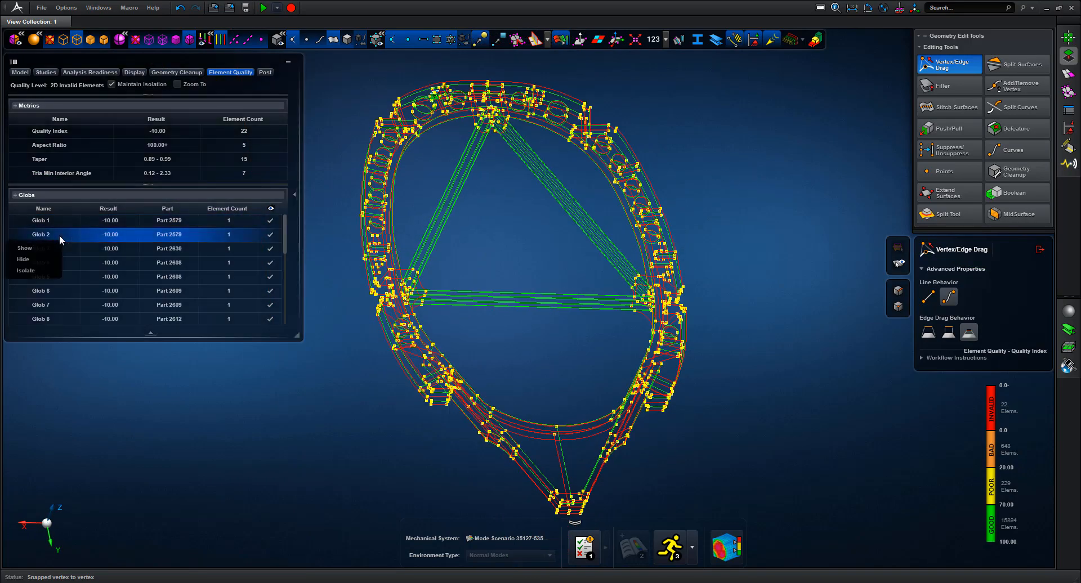
click(32, 269)
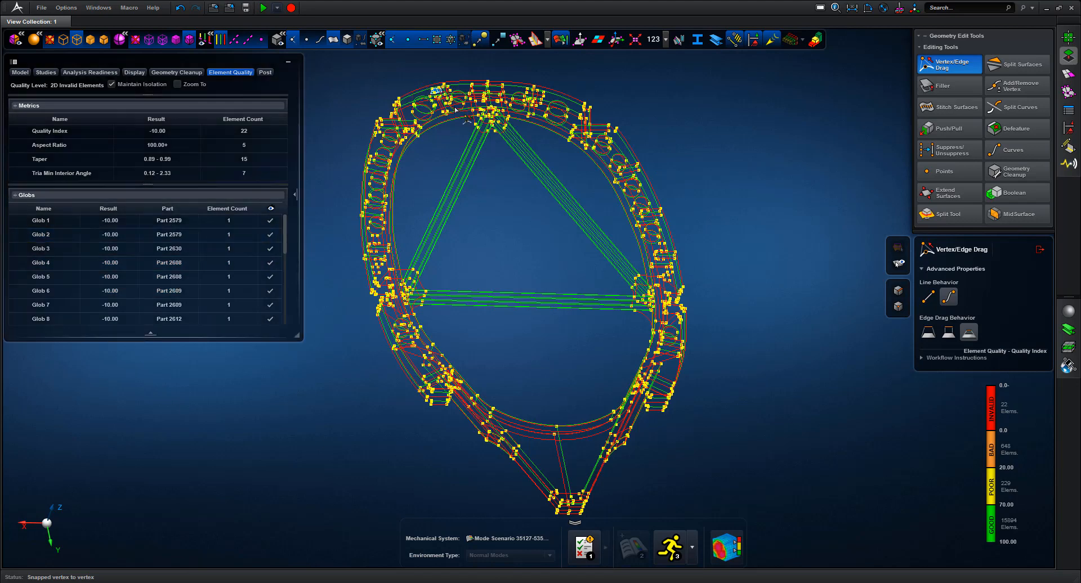
key(f)
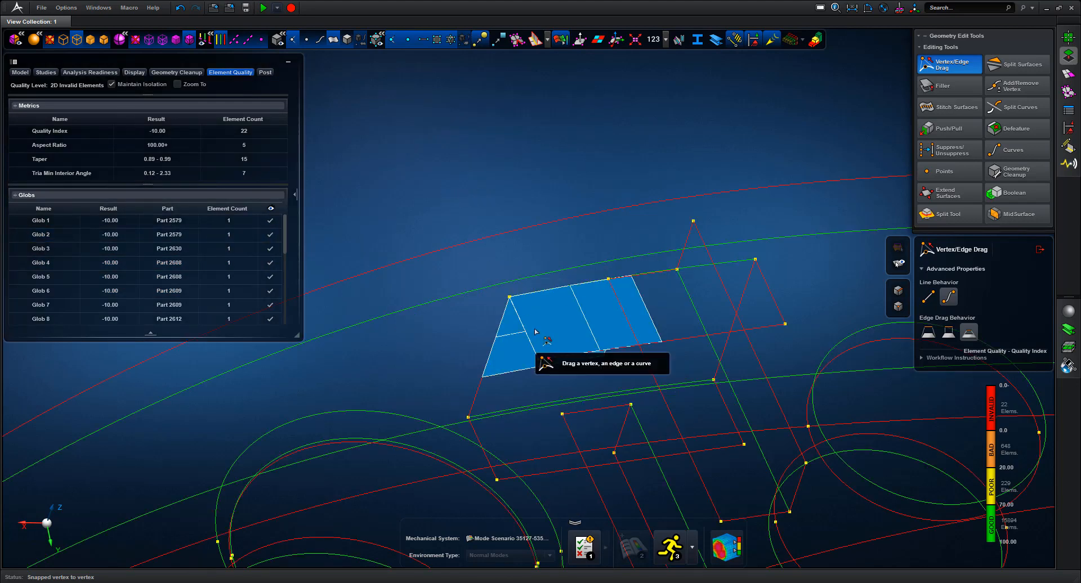
scroll(535, 316, up, 6)
scroll(550, 263, up, 5)
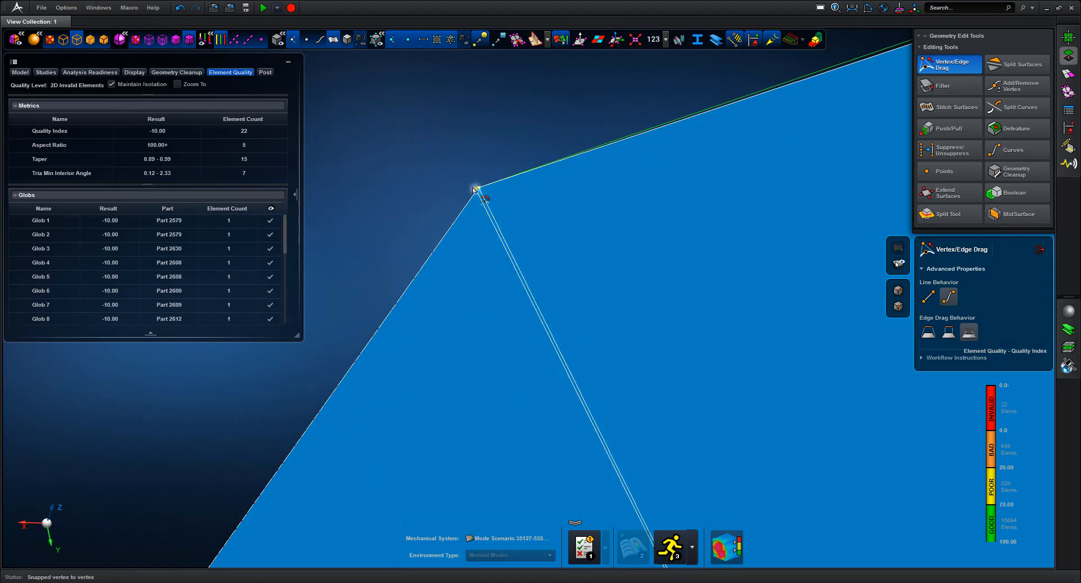
drag(476, 190, 479, 189)
key(f)
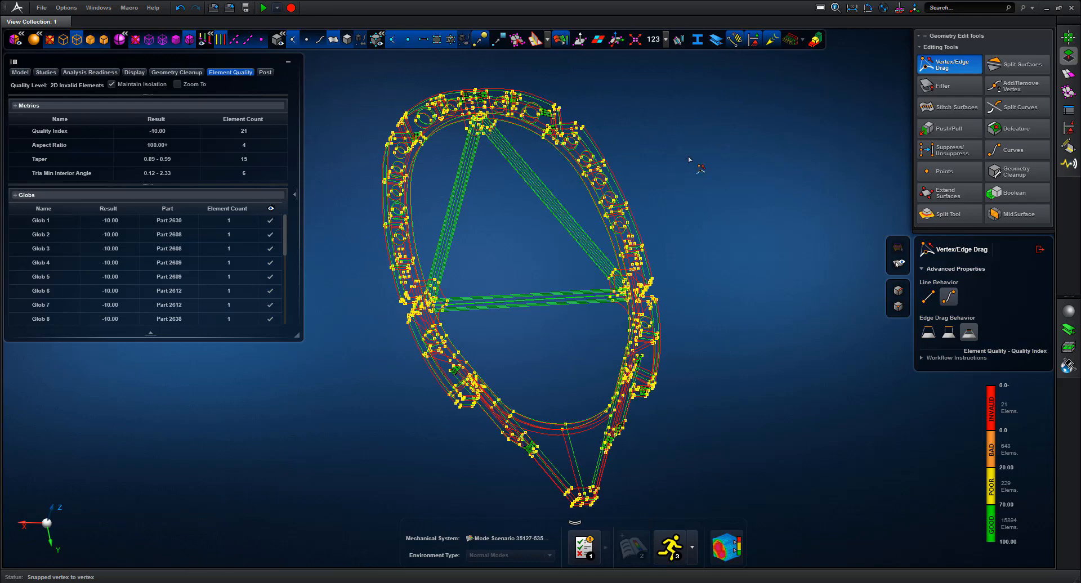
middle_drag(688, 157, 651, 197)
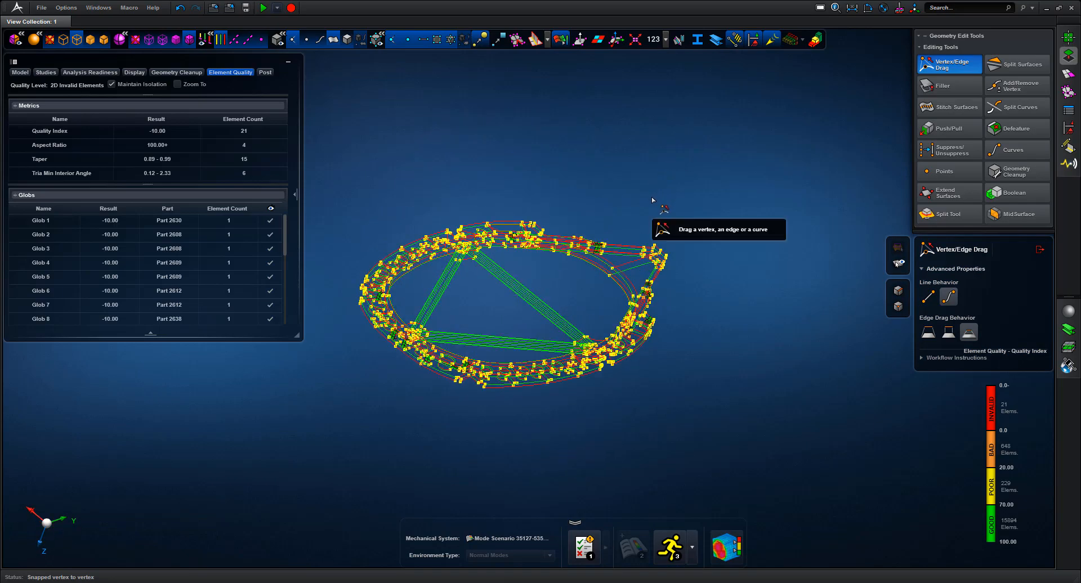
Undo the last drag, show Glob 2, and snap its stray vertex onto the adjacent corner
key(ctrl+z)
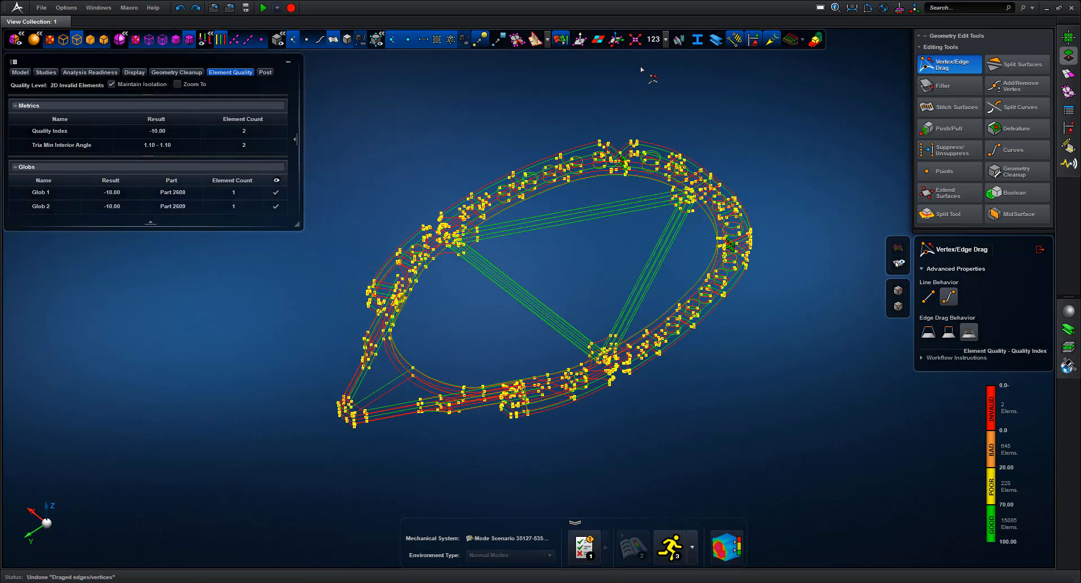
click(66, 206)
right_click(65, 206)
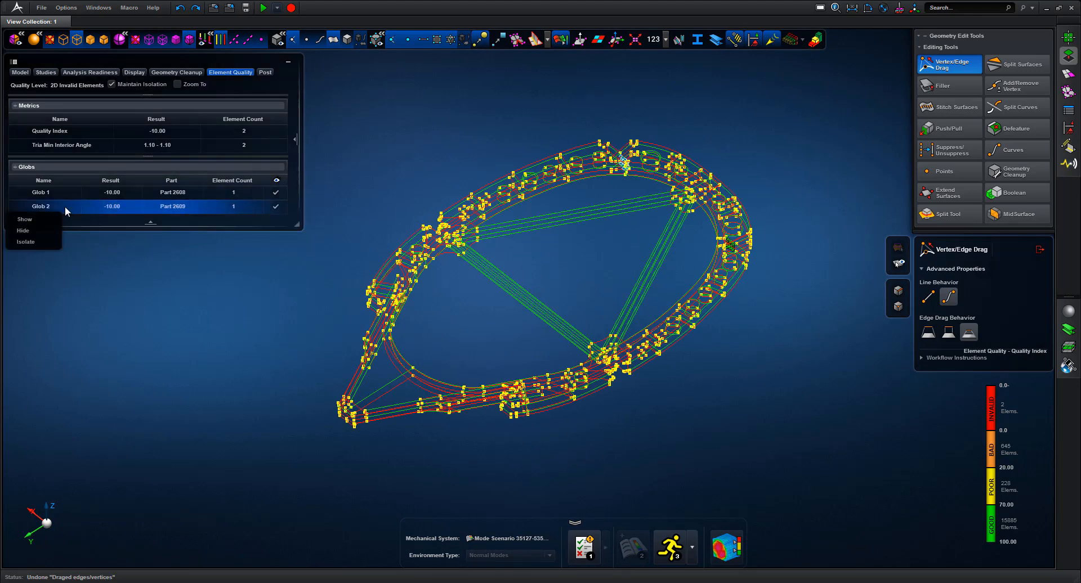
click(38, 221)
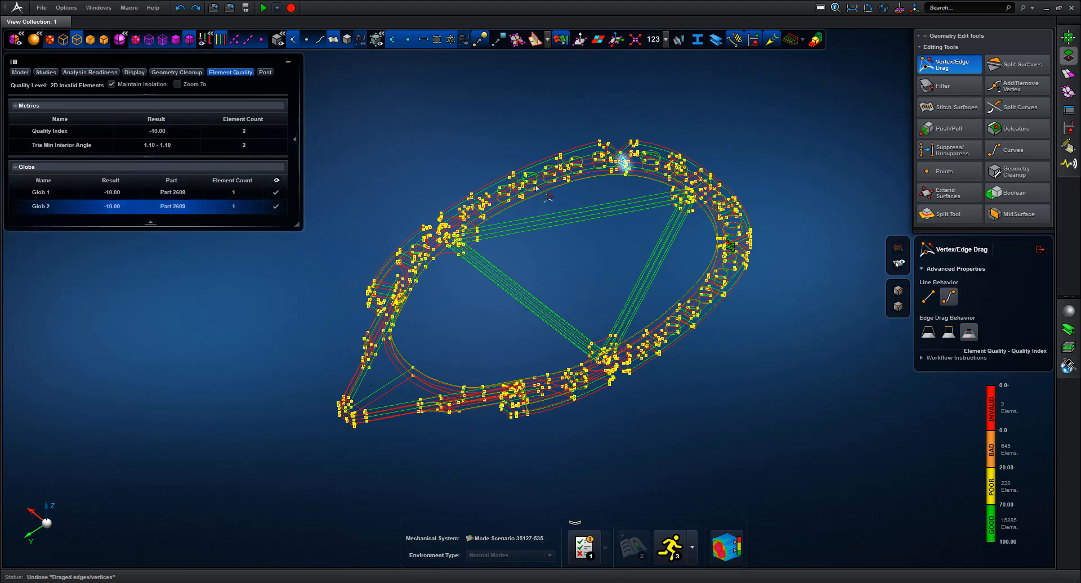
scroll(630, 152, up, 8)
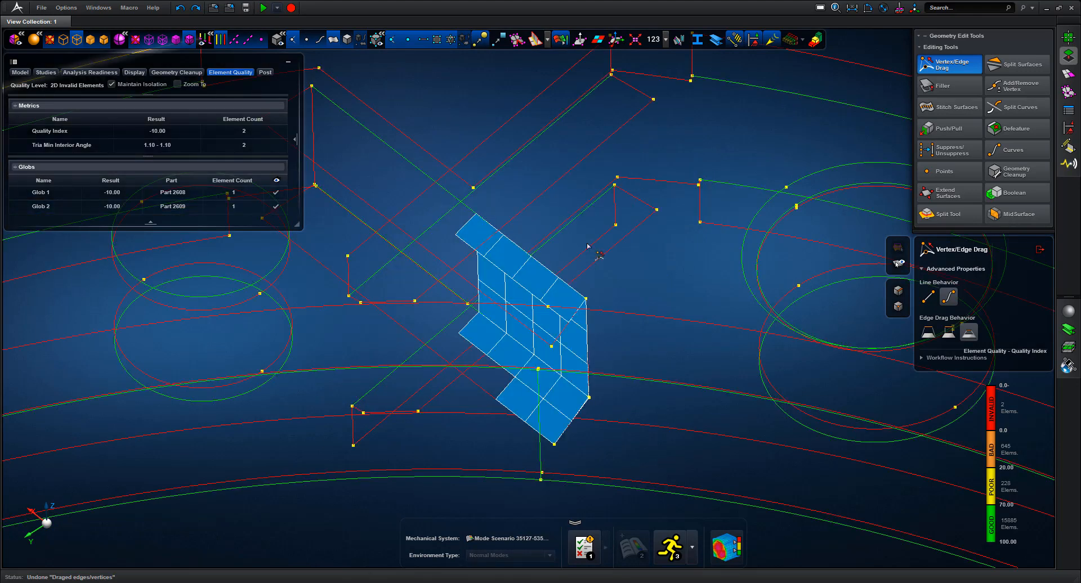
middle_drag(643, 294, 625, 345)
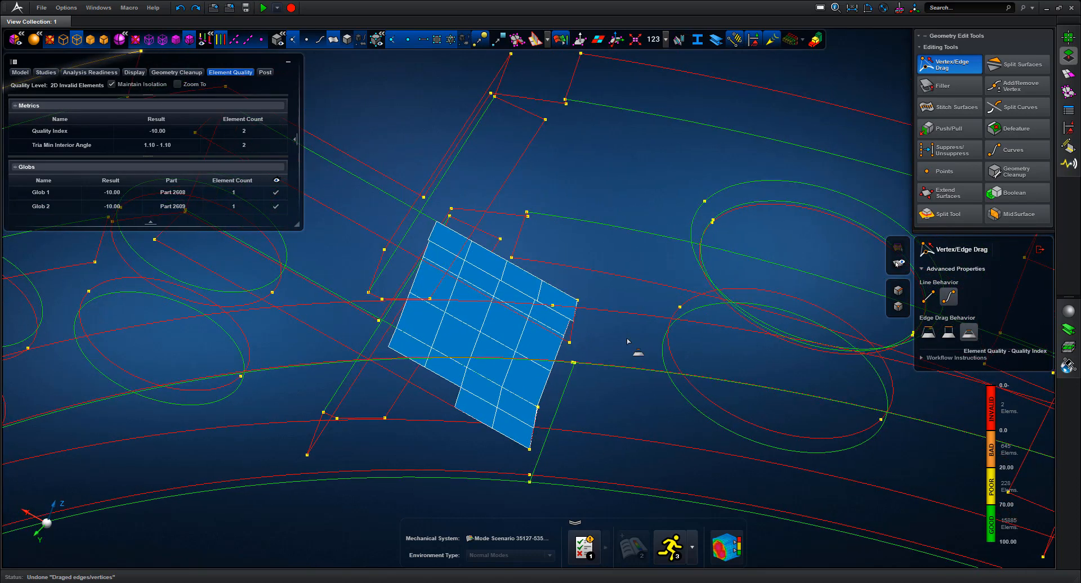
scroll(524, 417, up, 5)
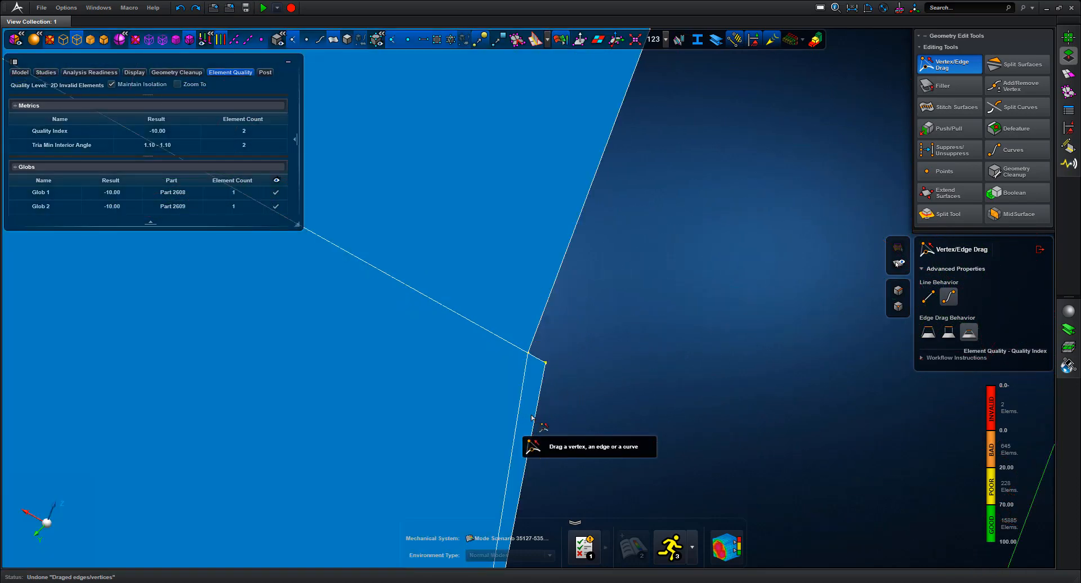
click(542, 365)
drag(532, 357, 531, 356)
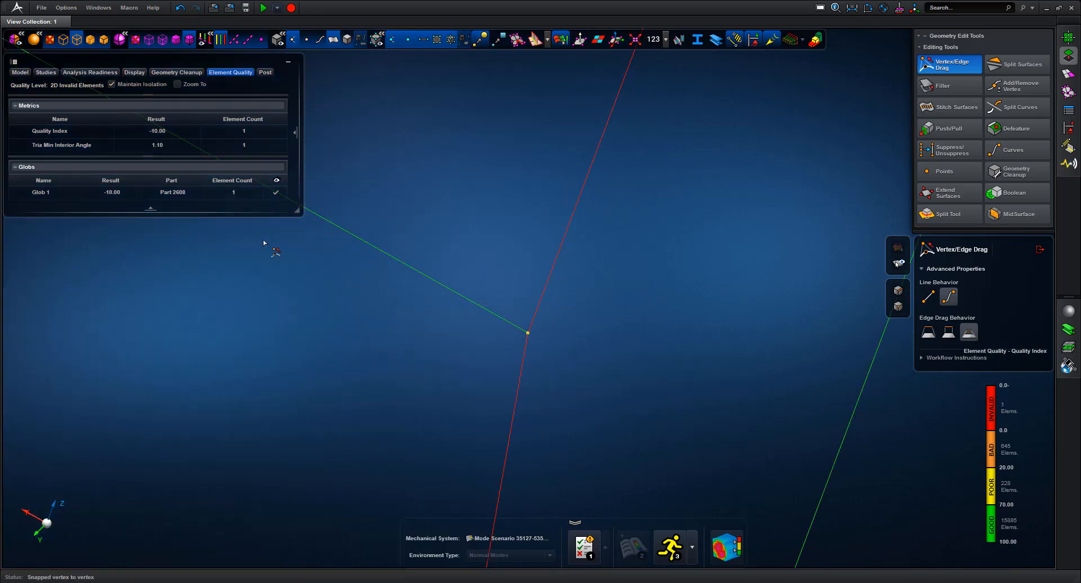
key(f)
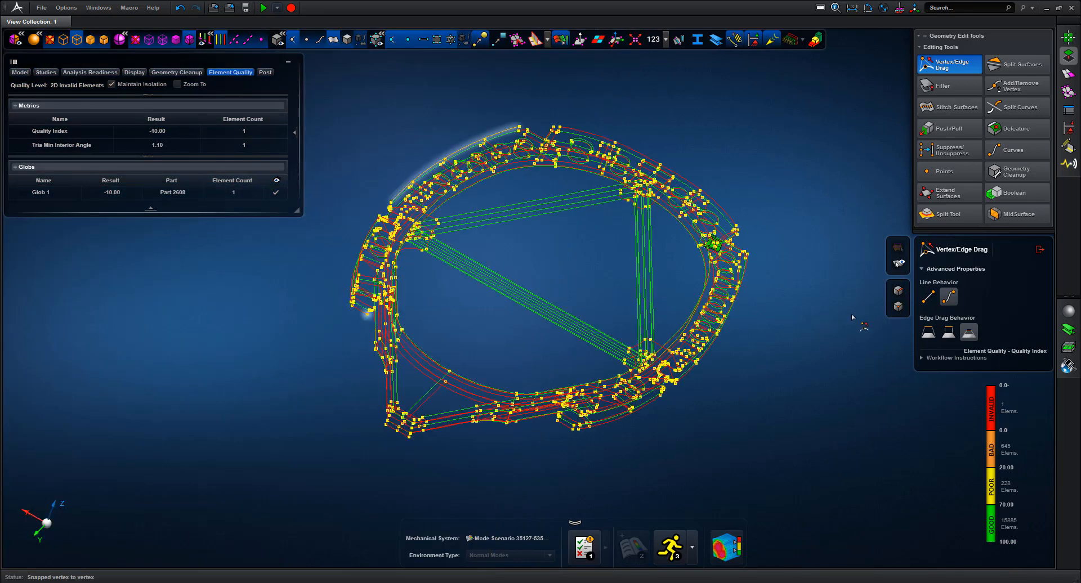
Snap the last thin element's corner vertex away, leaving 0 invalid elements, and open quality details
drag(751, 229, 674, 265)
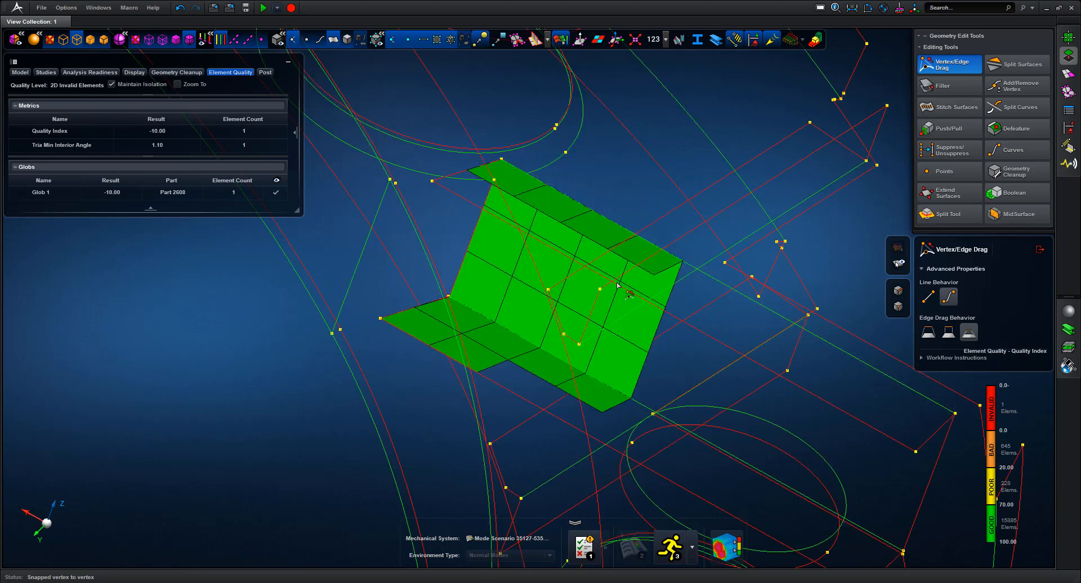
middle_drag(619, 285, 618, 288)
drag(459, 220, 490, 251)
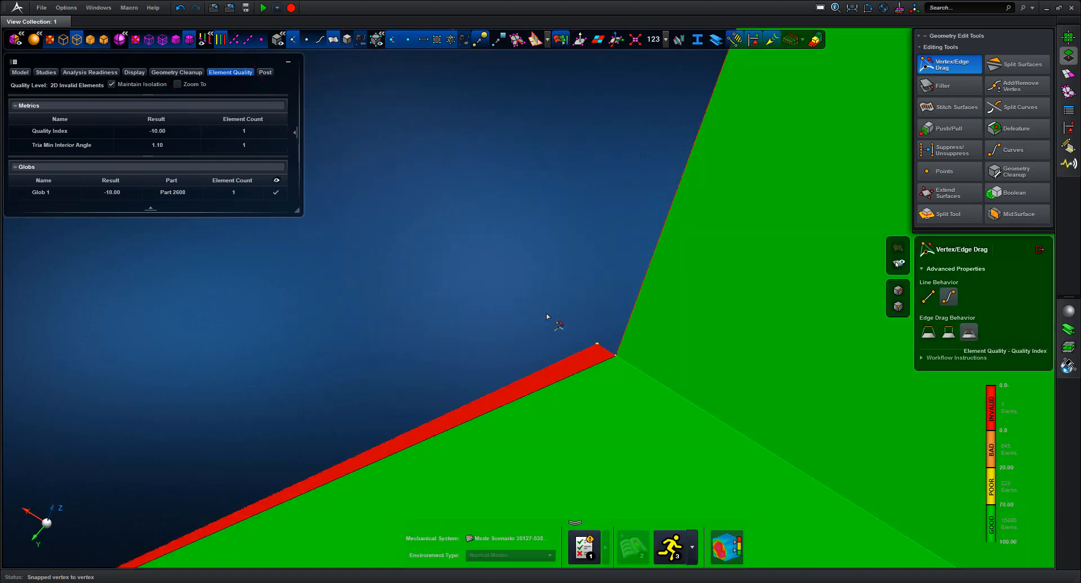
click(610, 353)
drag(617, 357, 616, 356)
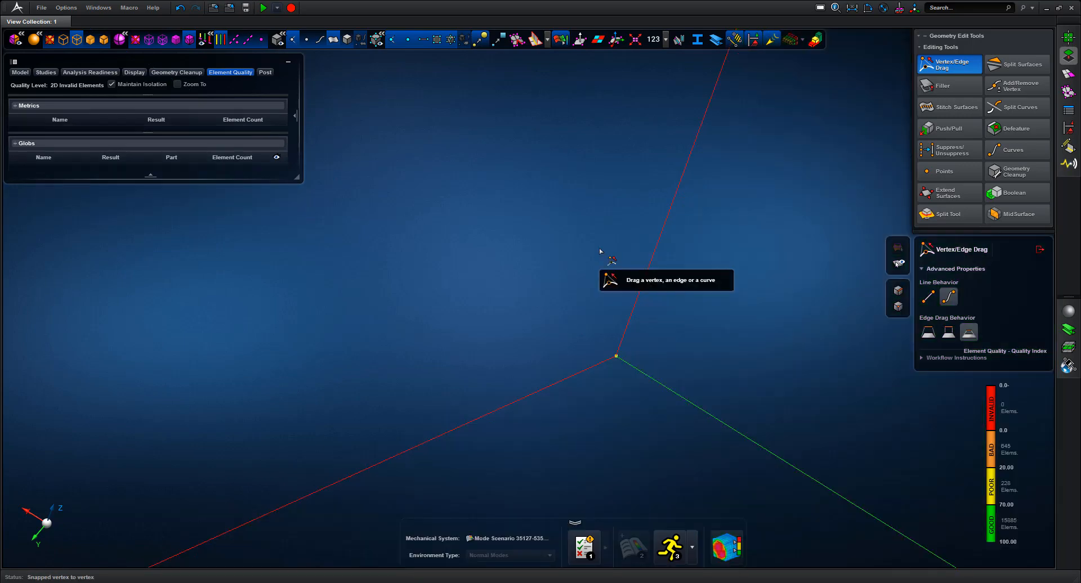
key(f)
middle_drag(803, 275, 792, 261)
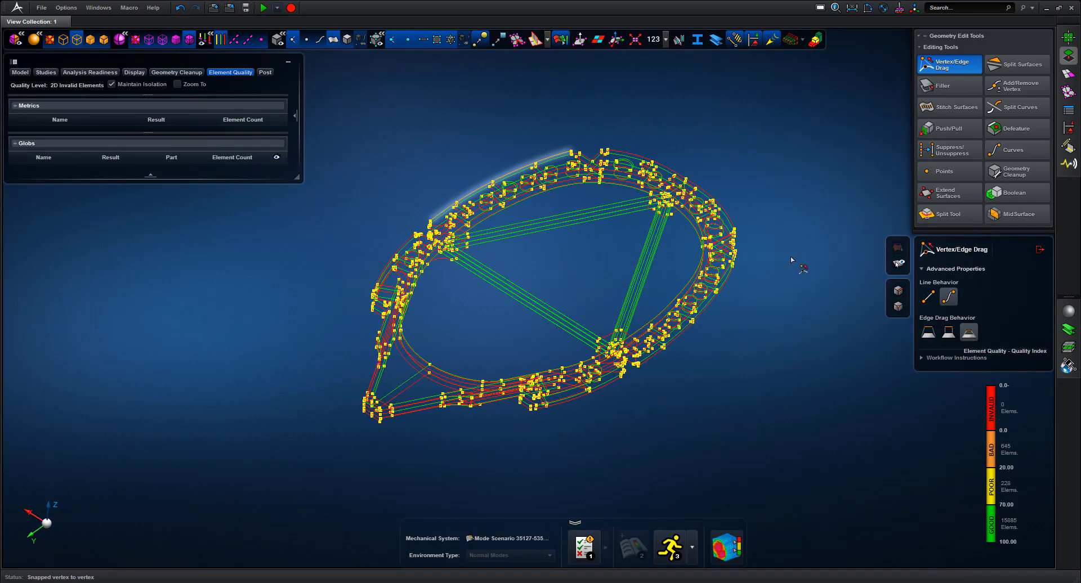
click(986, 413)
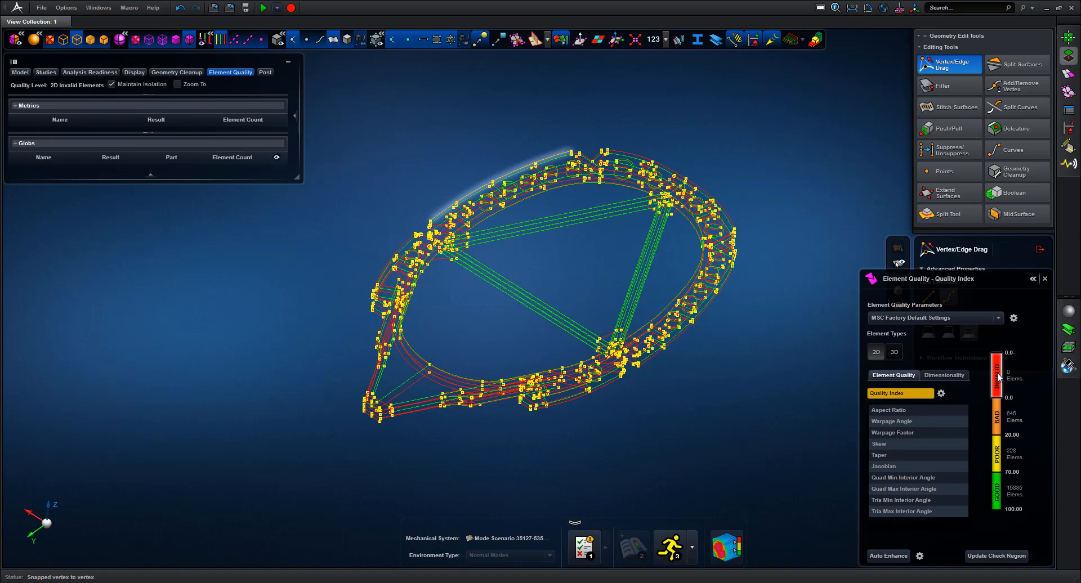
Rerun Quality Index: 0 invalid, 645 bad, 220 poor elements, bad ones on the diagonal struts
click(1045, 279)
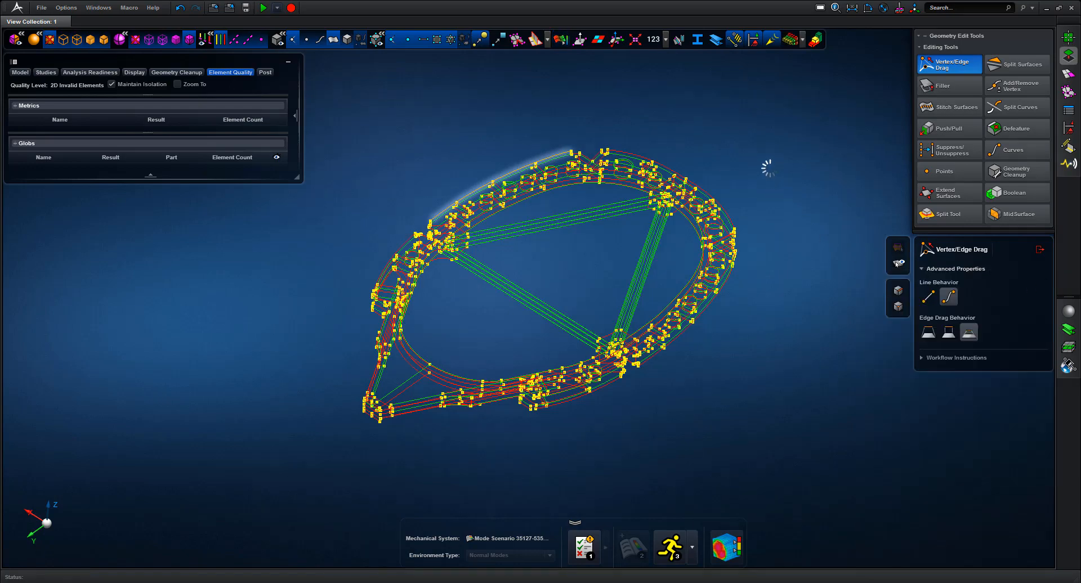
middle_drag(756, 165, 801, 191)
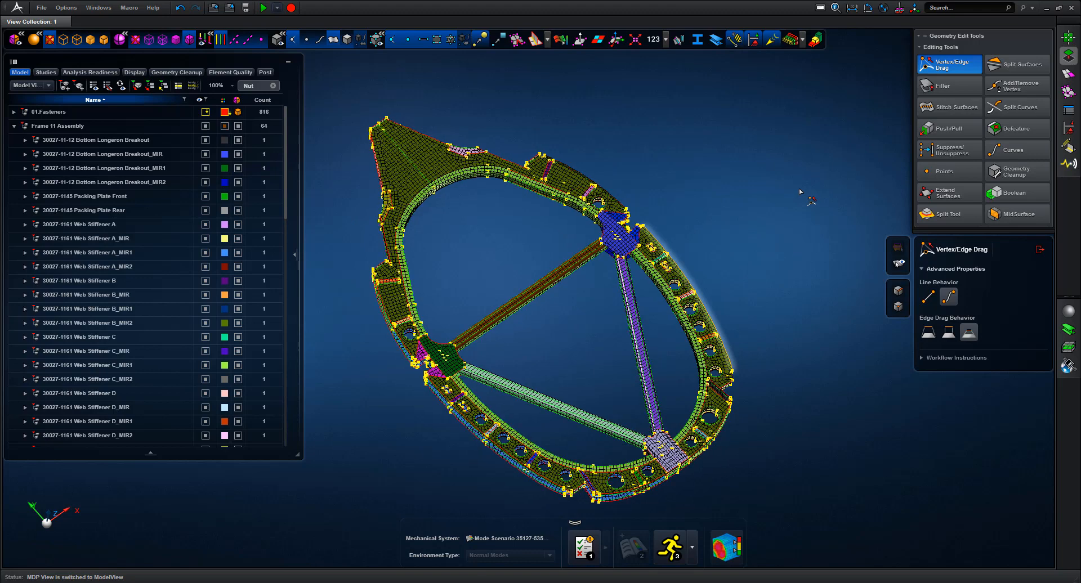
click(1040, 249)
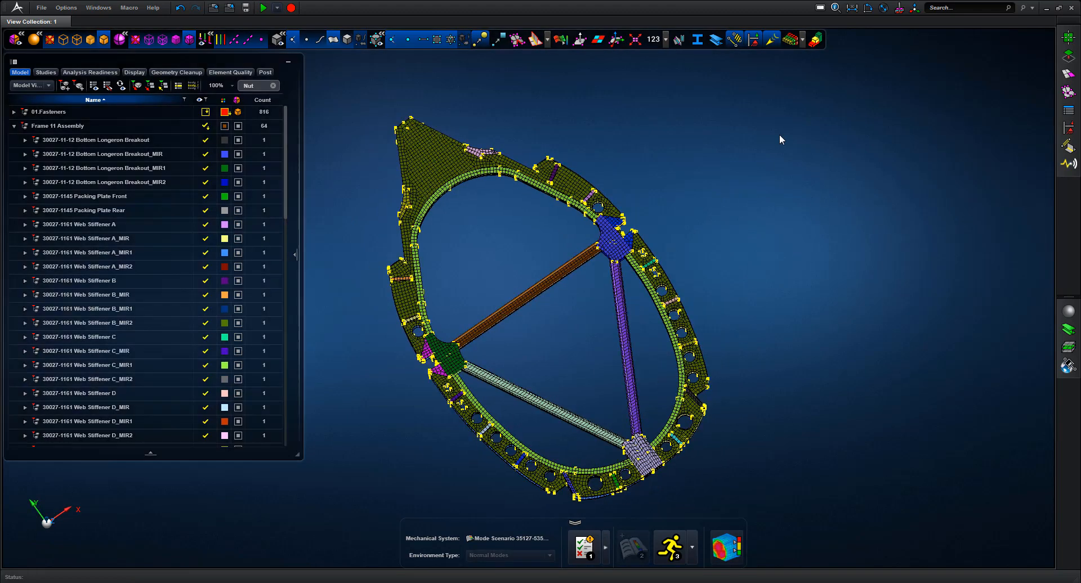
click(563, 40)
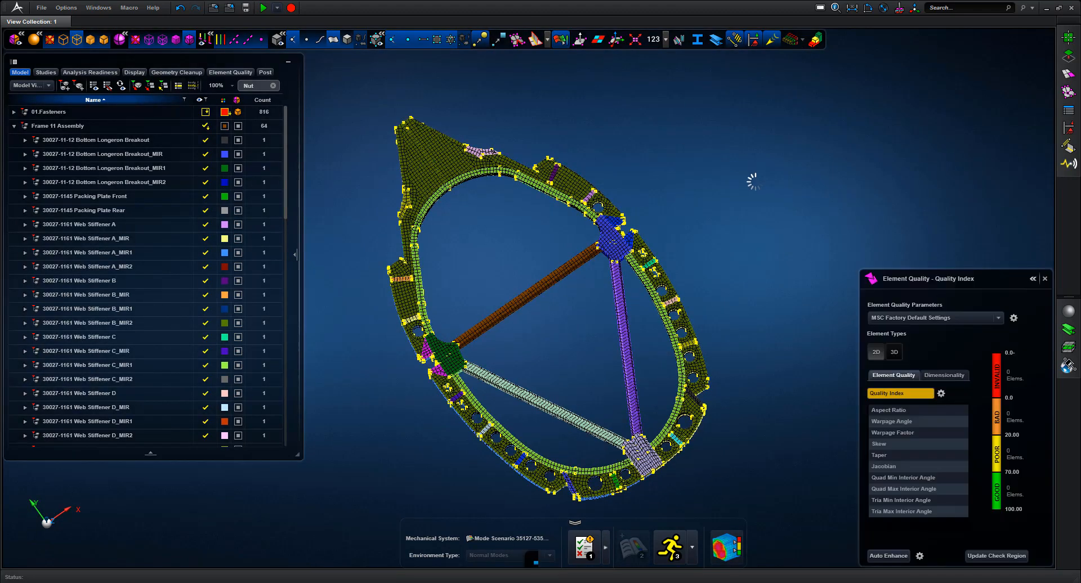
middle_drag(626, 374, 564, 370)
key(Escape)
scroll(641, 431, up, 10)
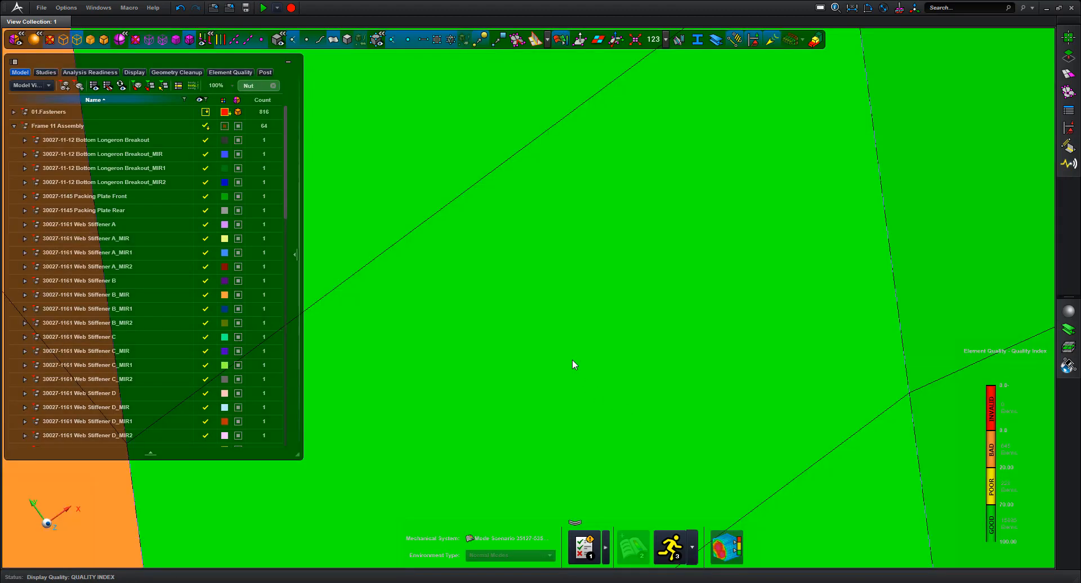
key(f)
drag(580, 372, 628, 419)
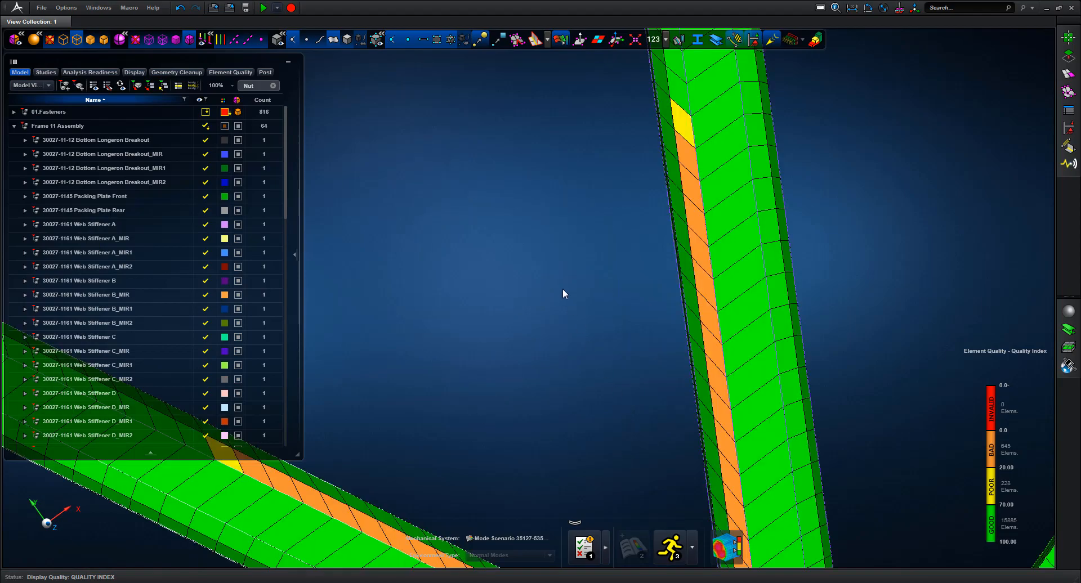
middle_drag(563, 289, 571, 268)
Show only the two diagonal stiffeners
key(f)
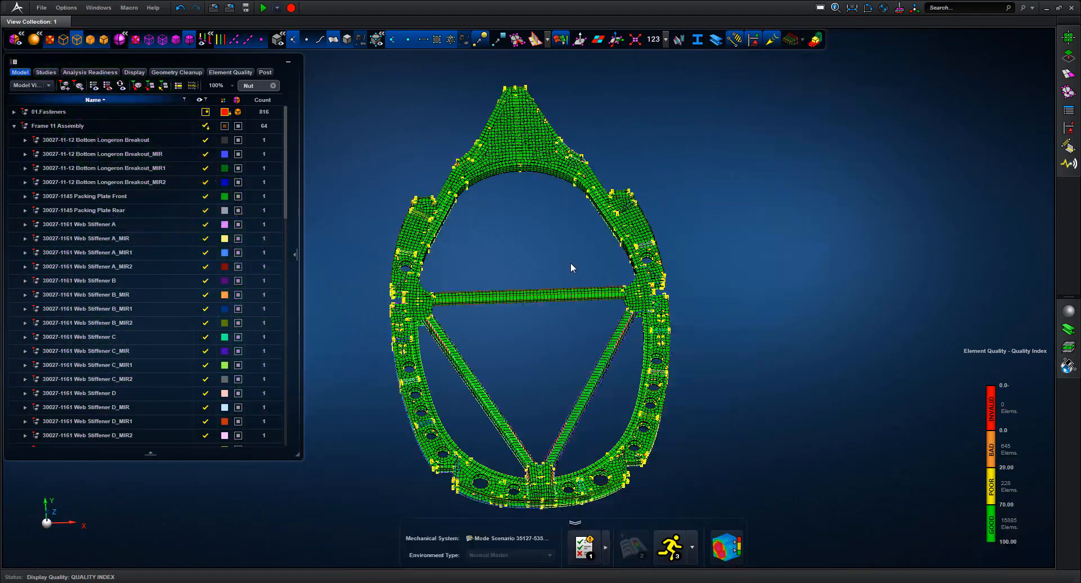
click(605, 375)
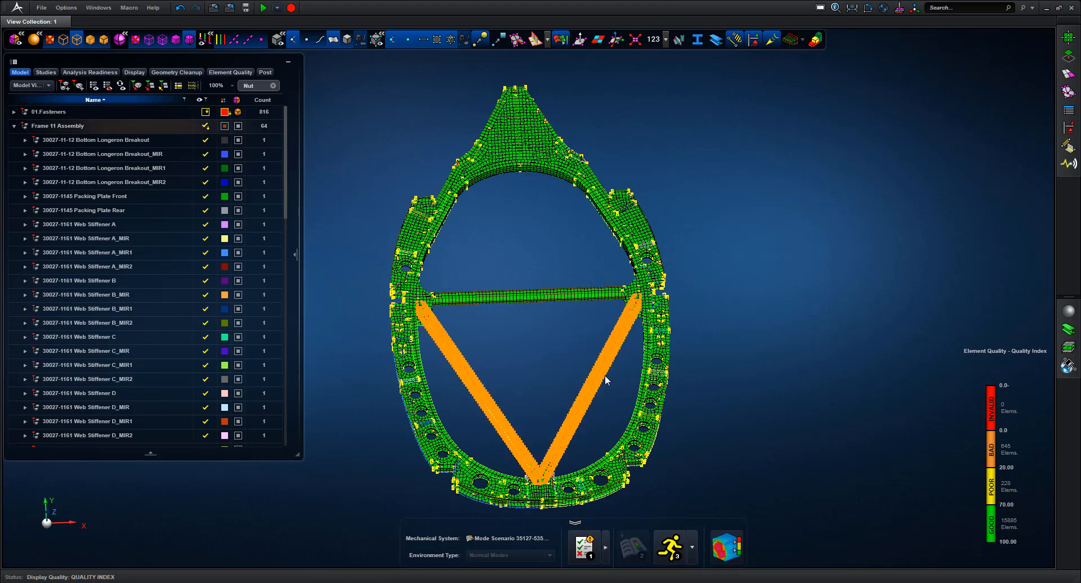
right_click(603, 378)
click(553, 427)
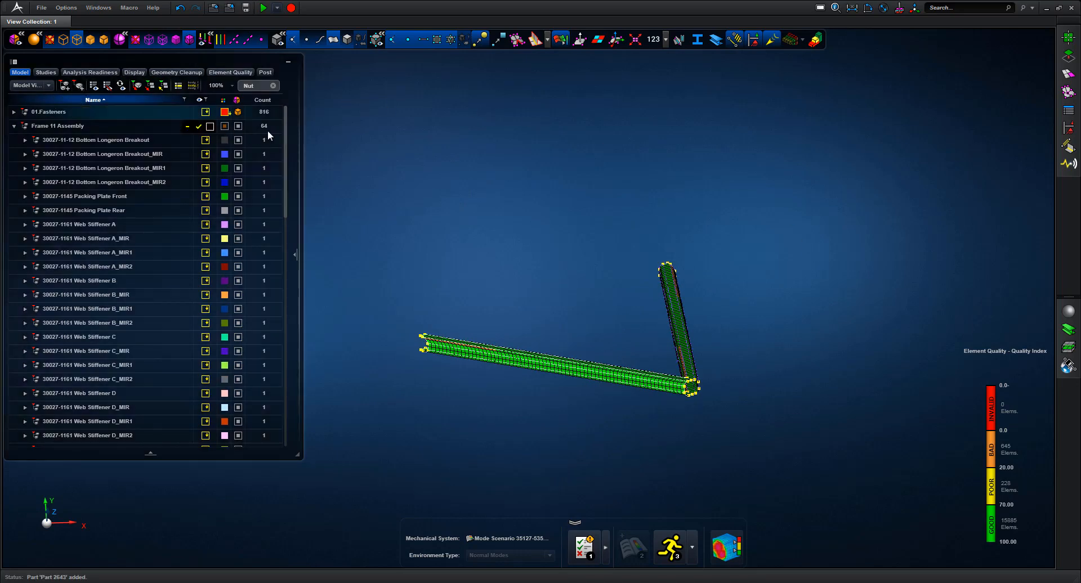
Rename the new Part 2643 to 02.Construction
click(265, 128)
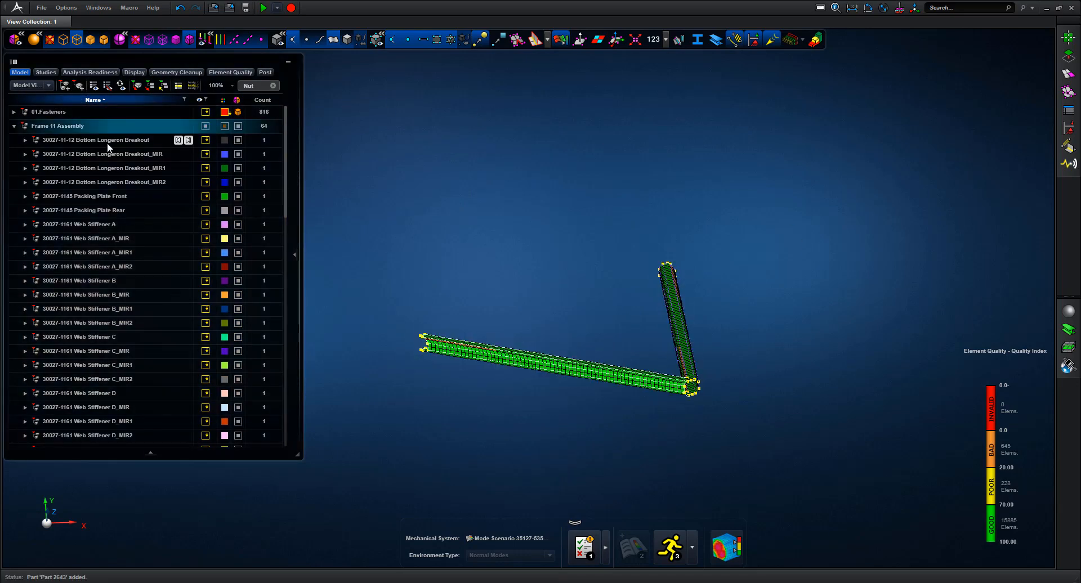
click(13, 126)
click(42, 151)
click(60, 154)
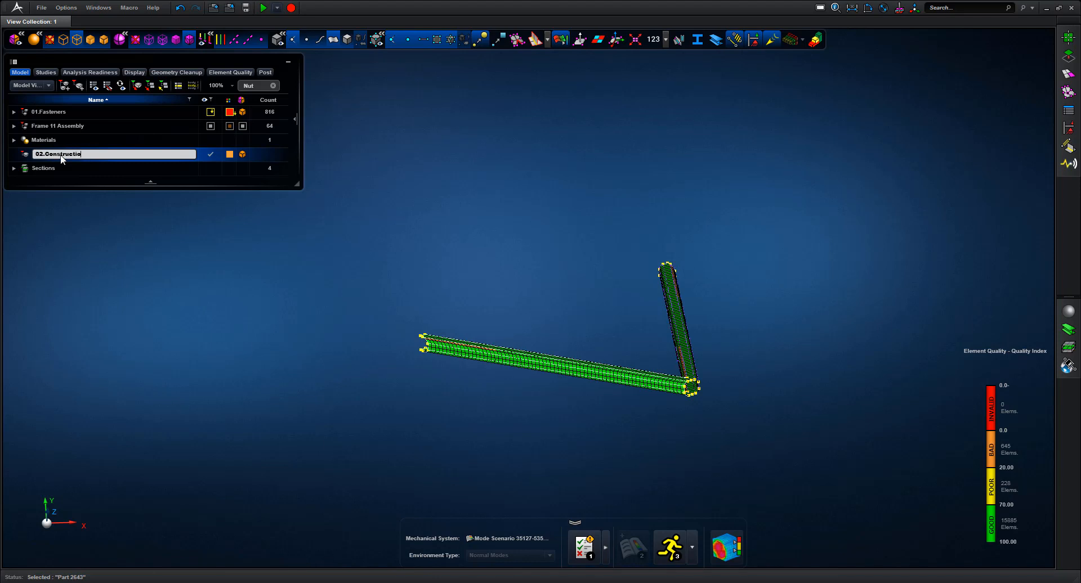
click(117, 214)
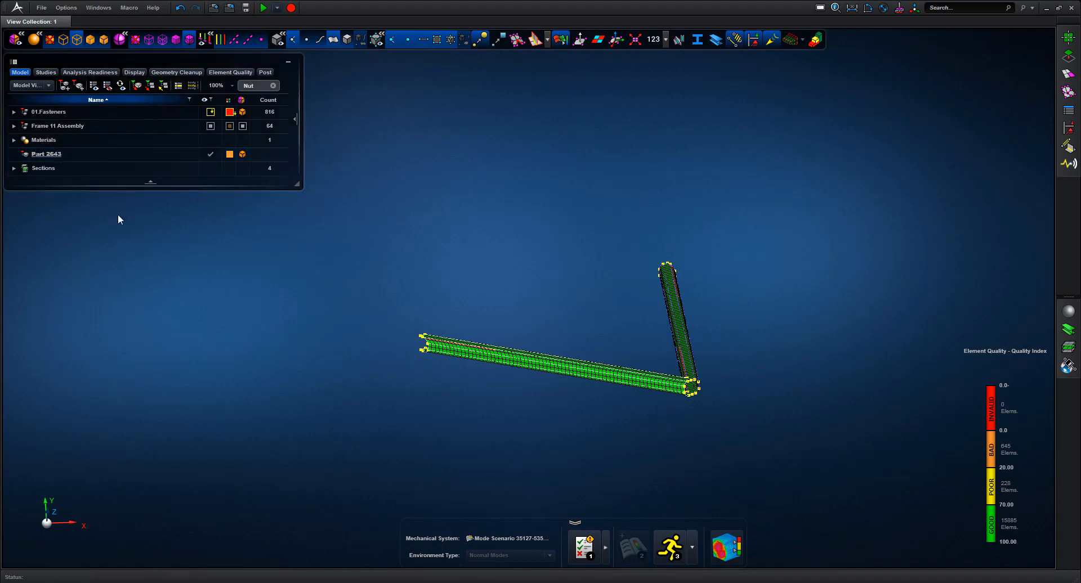
Sort the model tree ascending by name and expand the Frame 11 Assembly
click(99, 100)
click(99, 100)
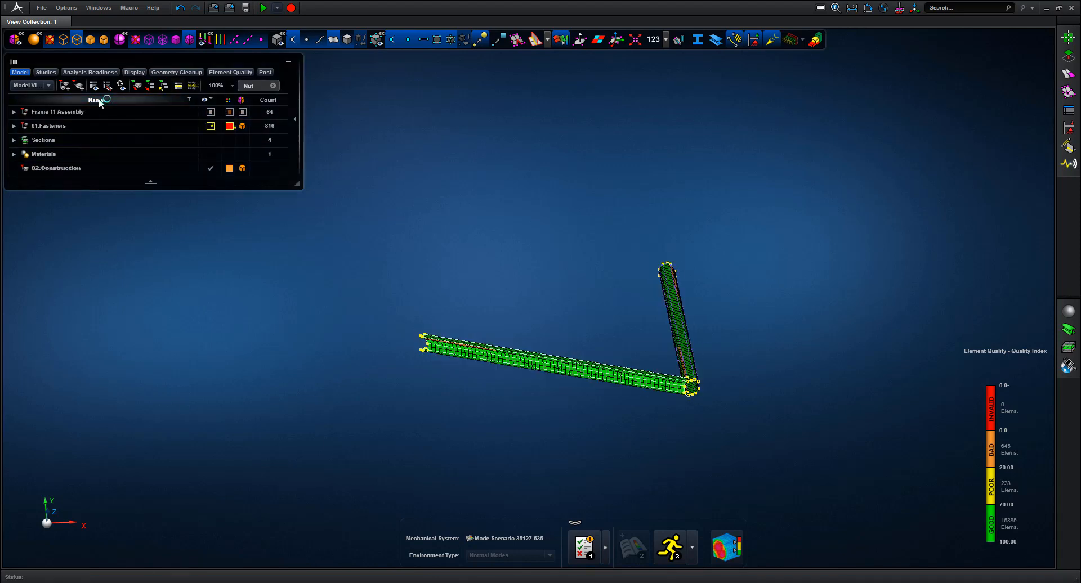
click(99, 100)
click(18, 141)
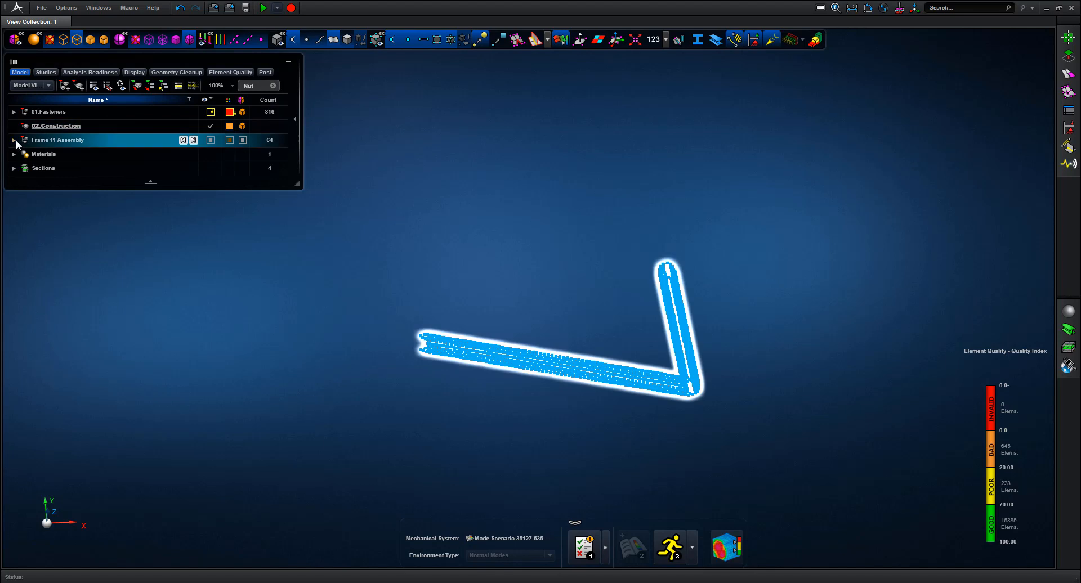
click(14, 141)
click(461, 164)
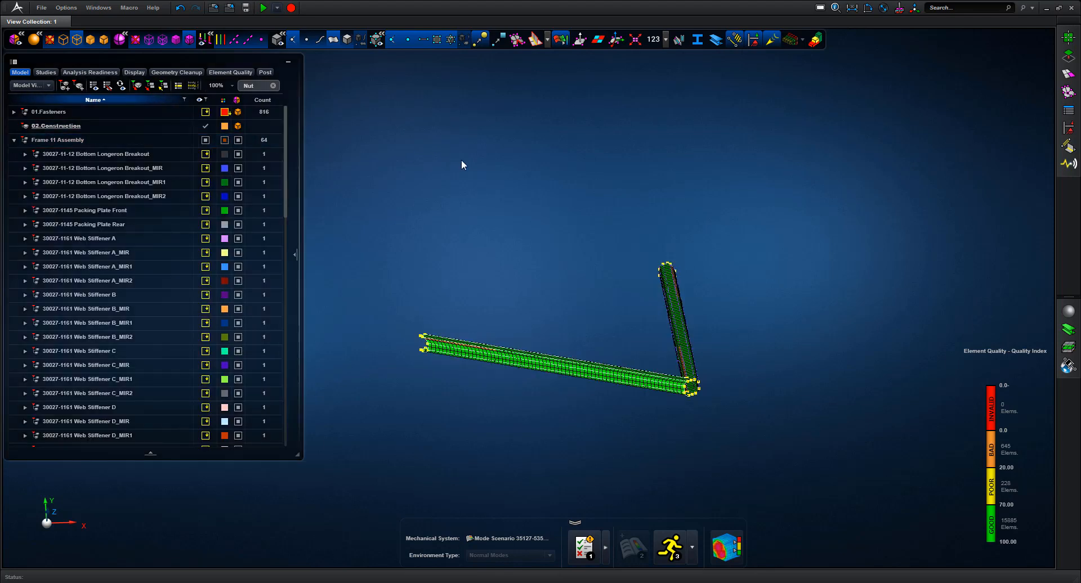
click(1072, 41)
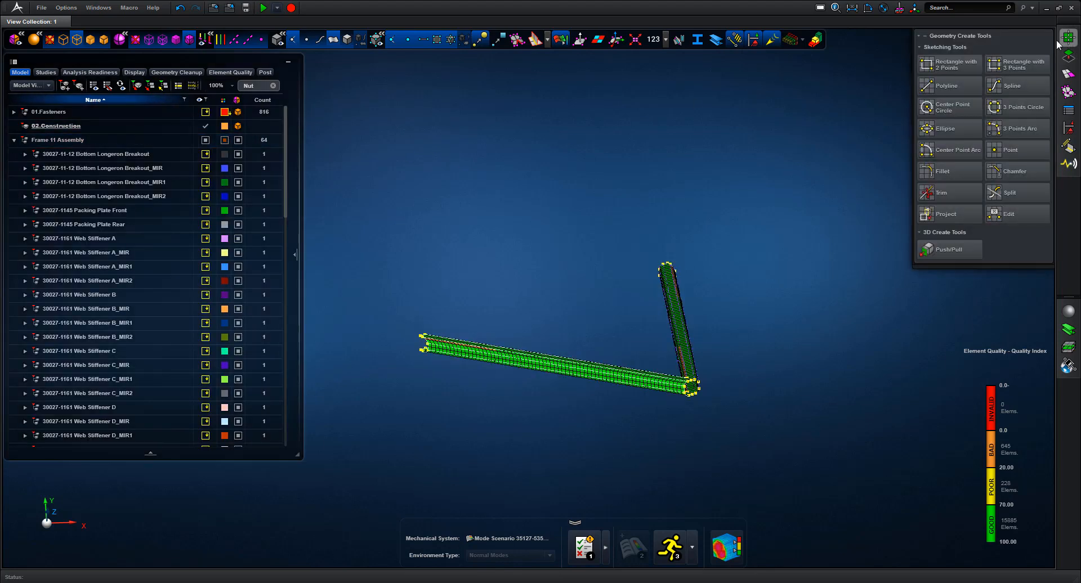
Sketch a 200 x 160 mm two-corner rectangle surface and display it shaded
click(965, 65)
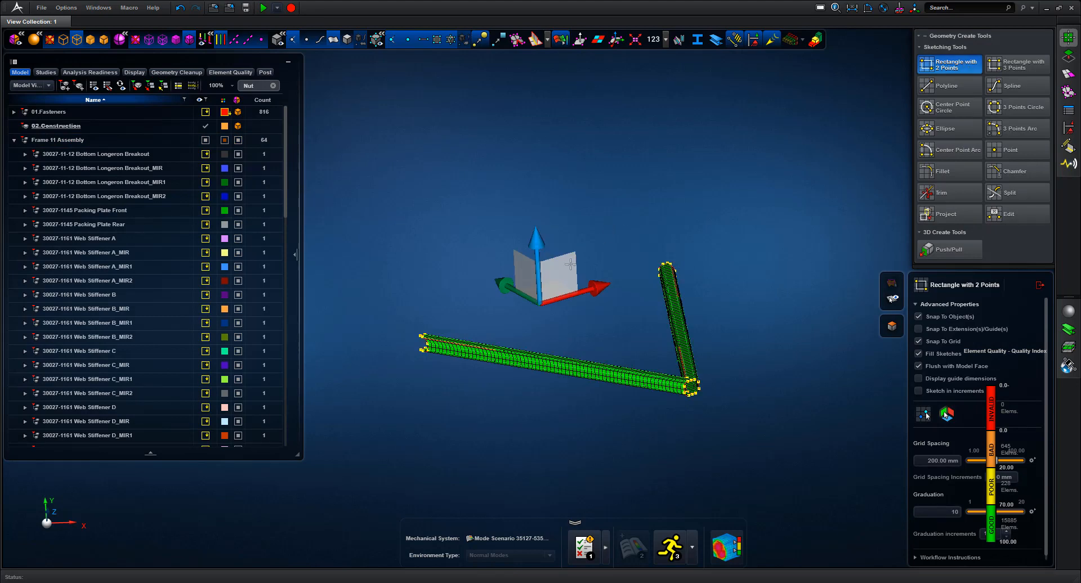
click(571, 265)
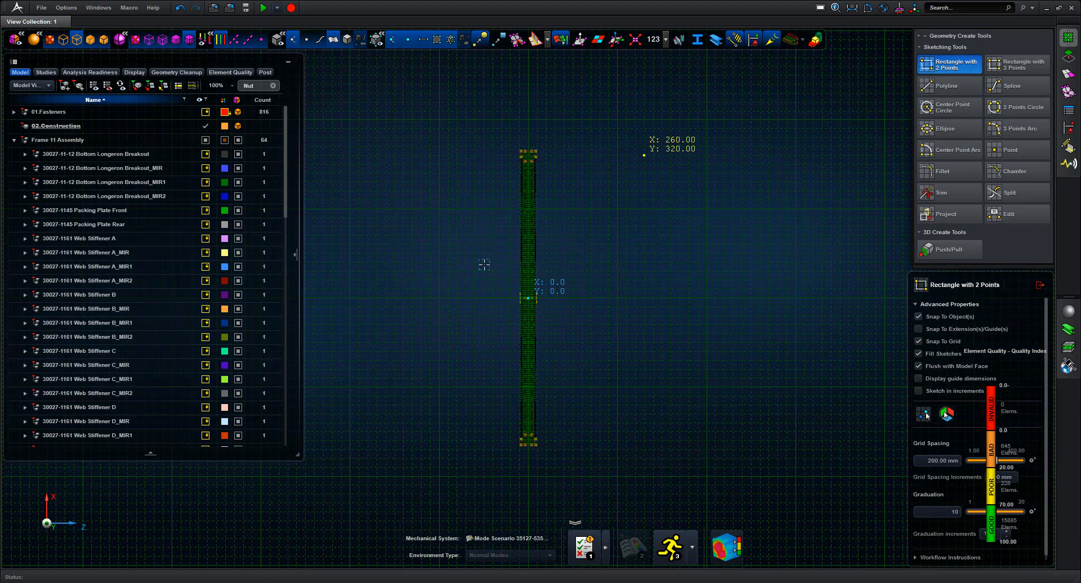
click(484, 262)
click(573, 333)
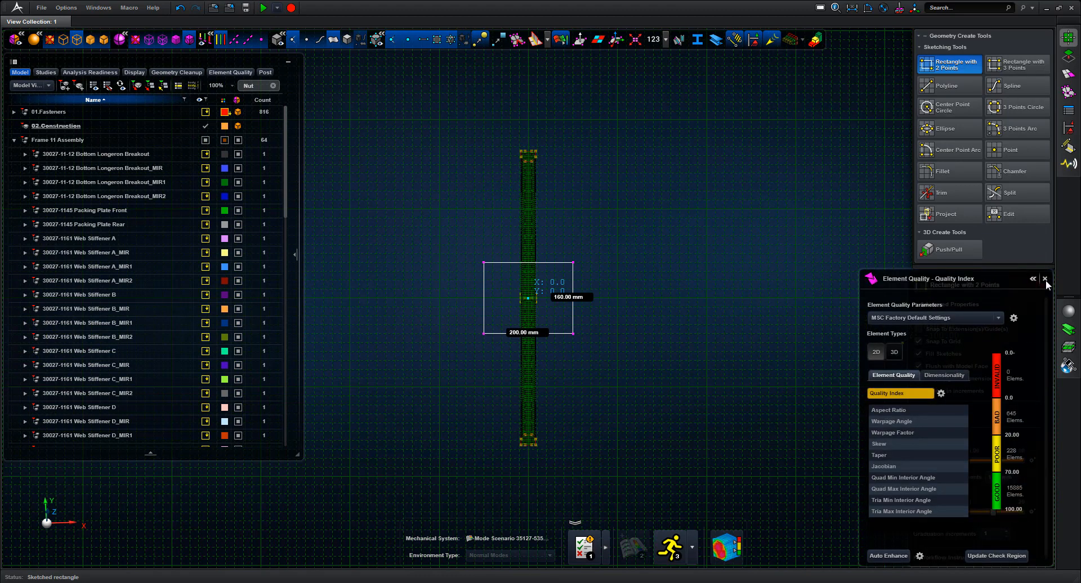
click(1040, 285)
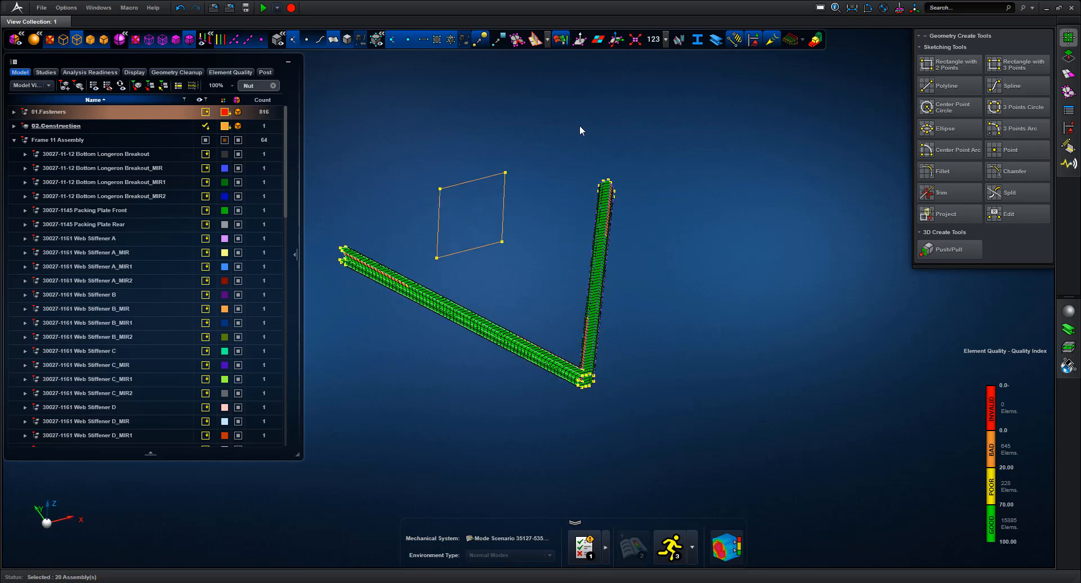
scroll(624, 151, up, 1)
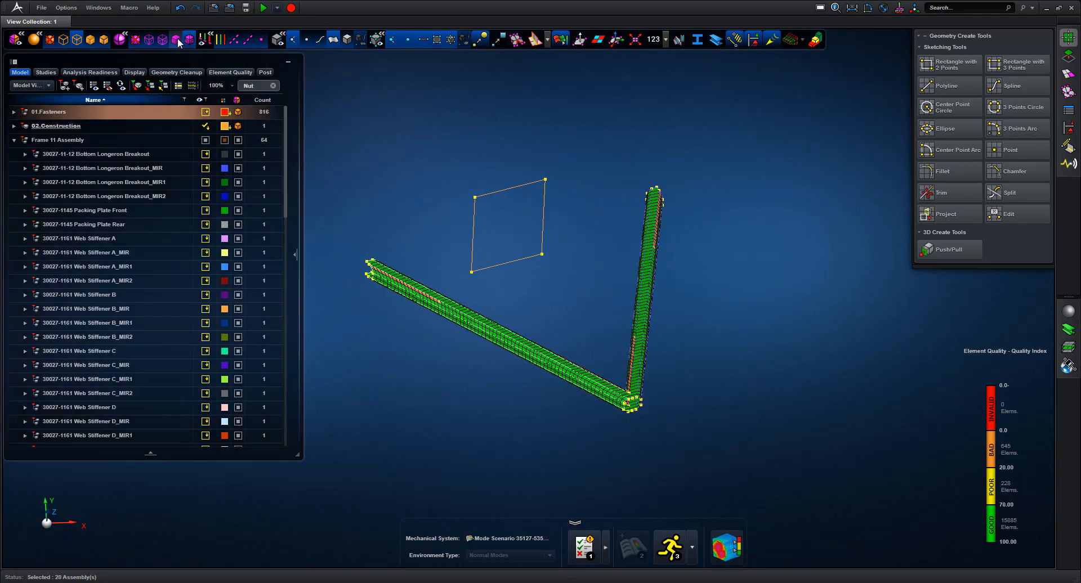
click(176, 40)
click(189, 40)
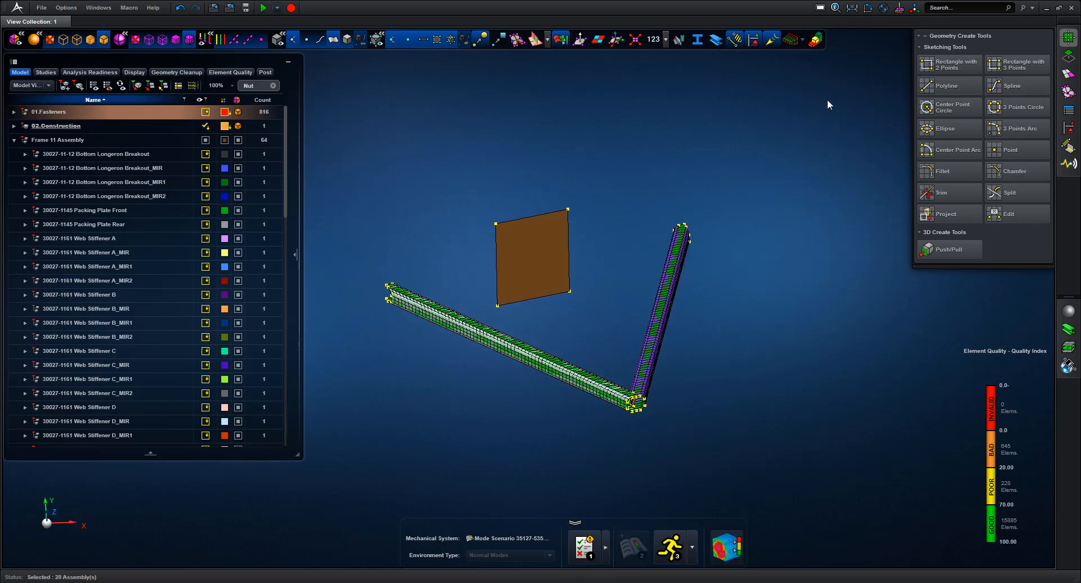
Select the rectangular plate for transform and realign its move manipulator
click(914, 9)
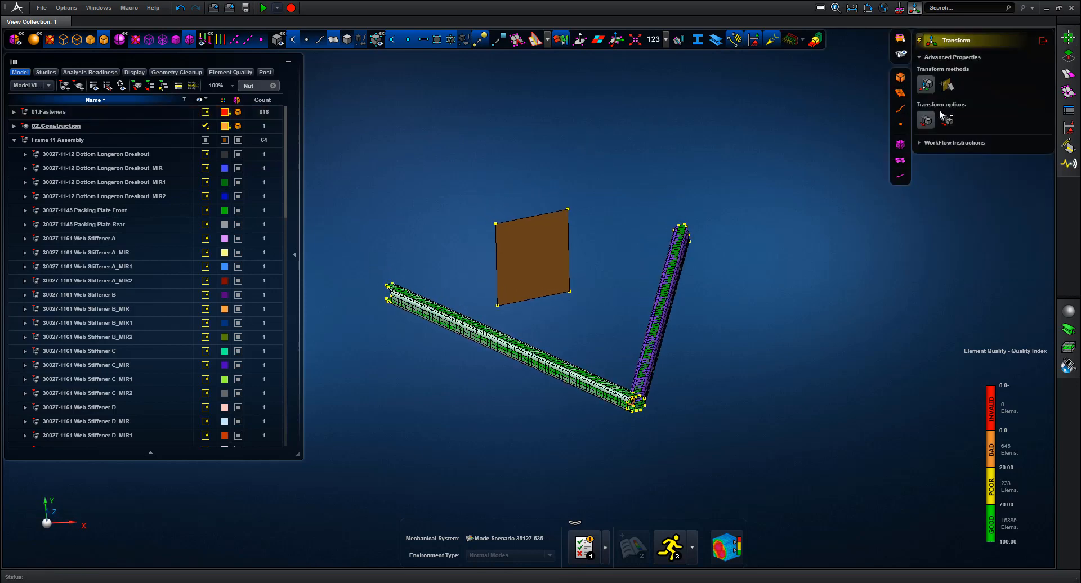
click(567, 250)
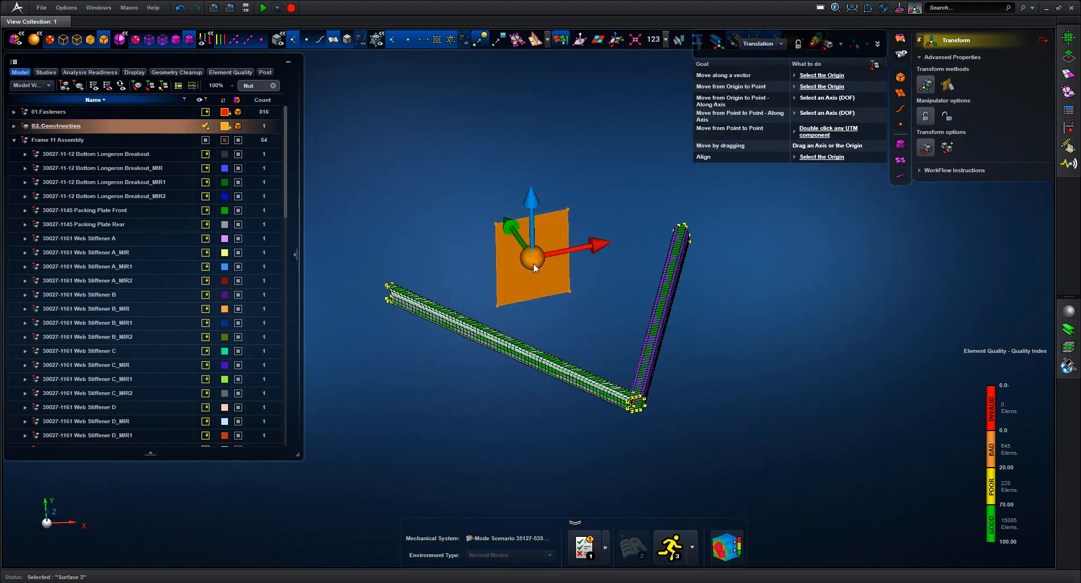
click(532, 262)
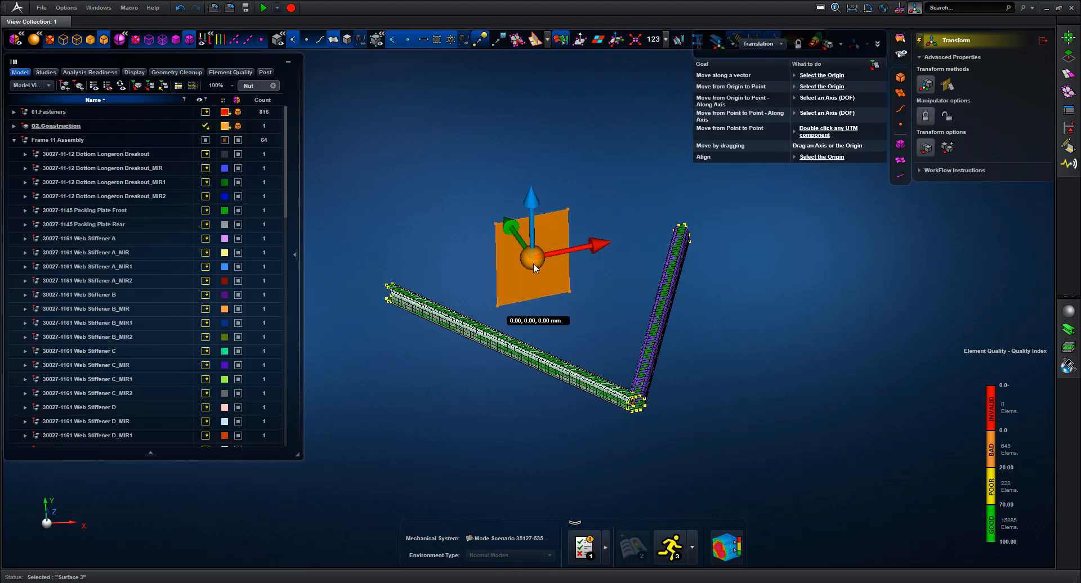
click(512, 228)
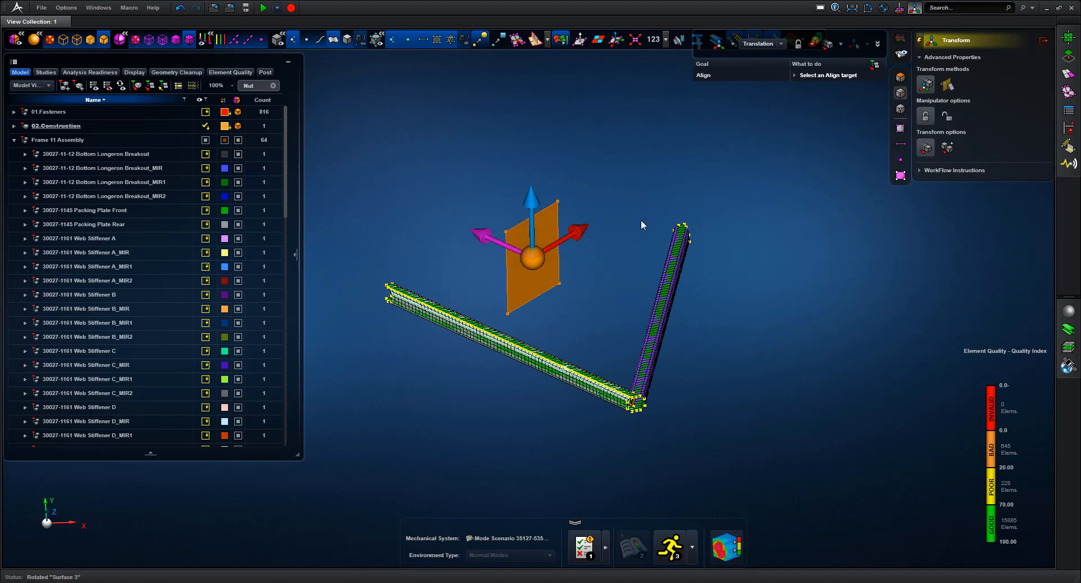
middle_drag(635, 221, 634, 242)
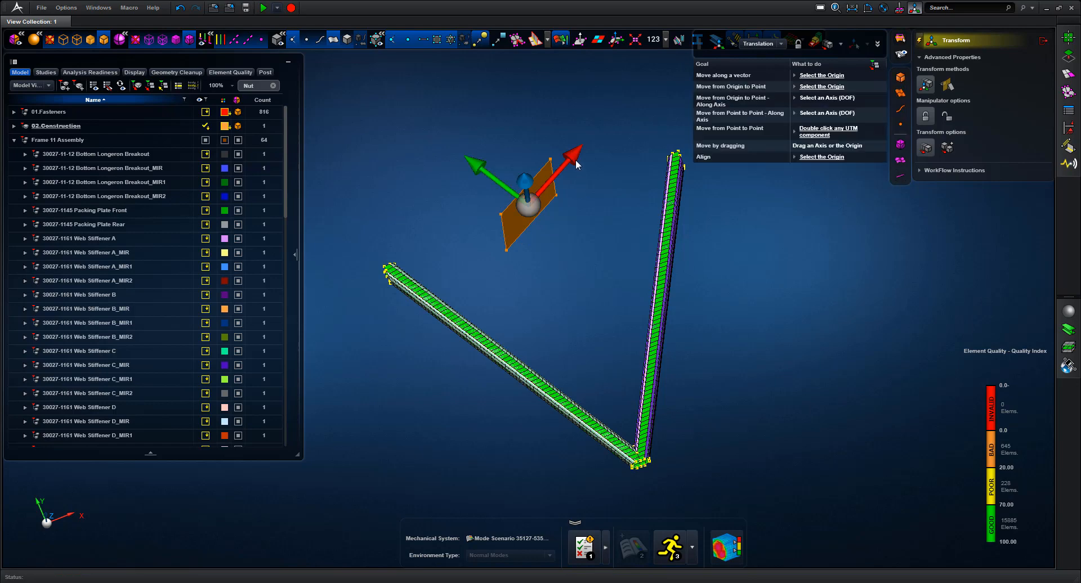
Slide the plate along X and about 80 mm along Y onto the strut end
click(550, 188)
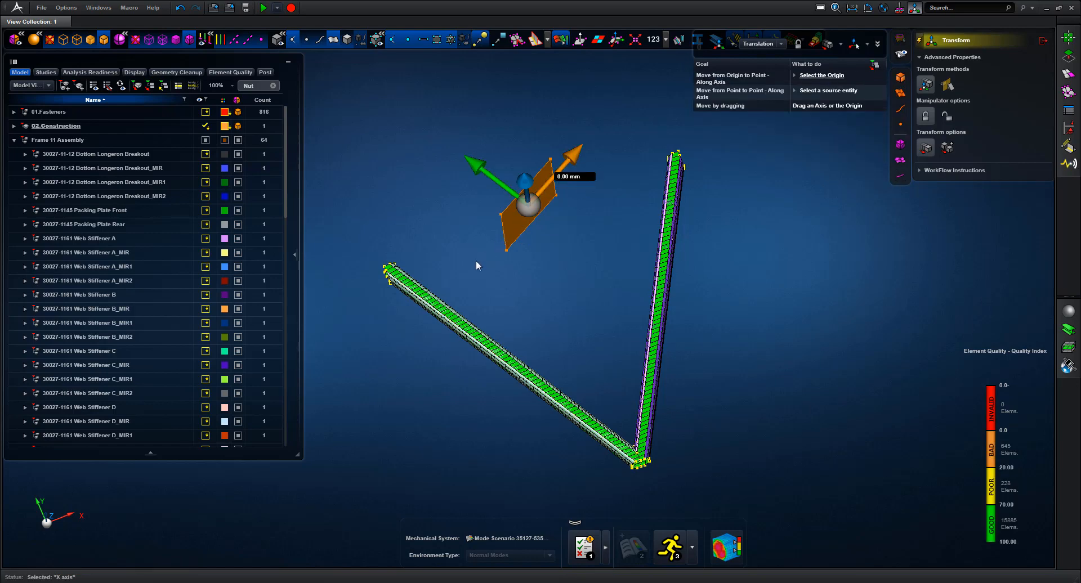
mouse_move(476, 265)
mouse_down()
mouse_move(479, 274)
mouse_move(466, 278)
mouse_up()
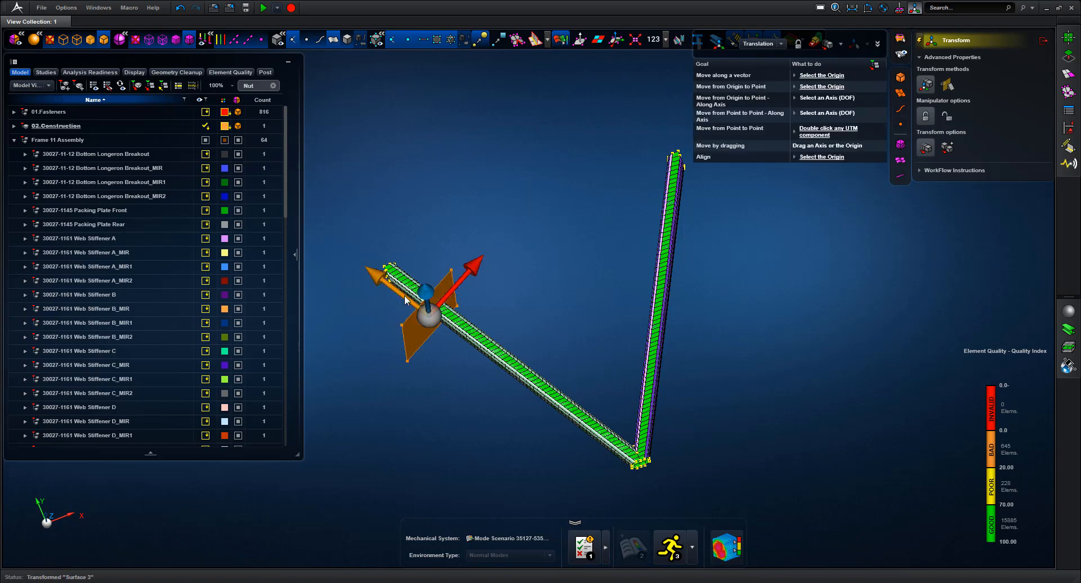
click(383, 280)
drag(371, 273, 340, 250)
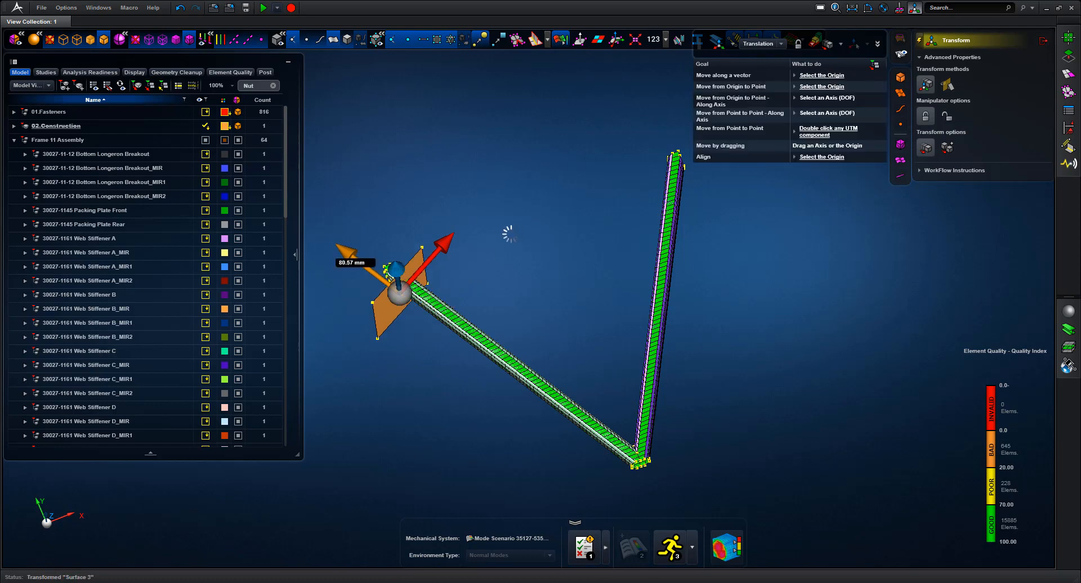
middle_drag(527, 238, 530, 228)
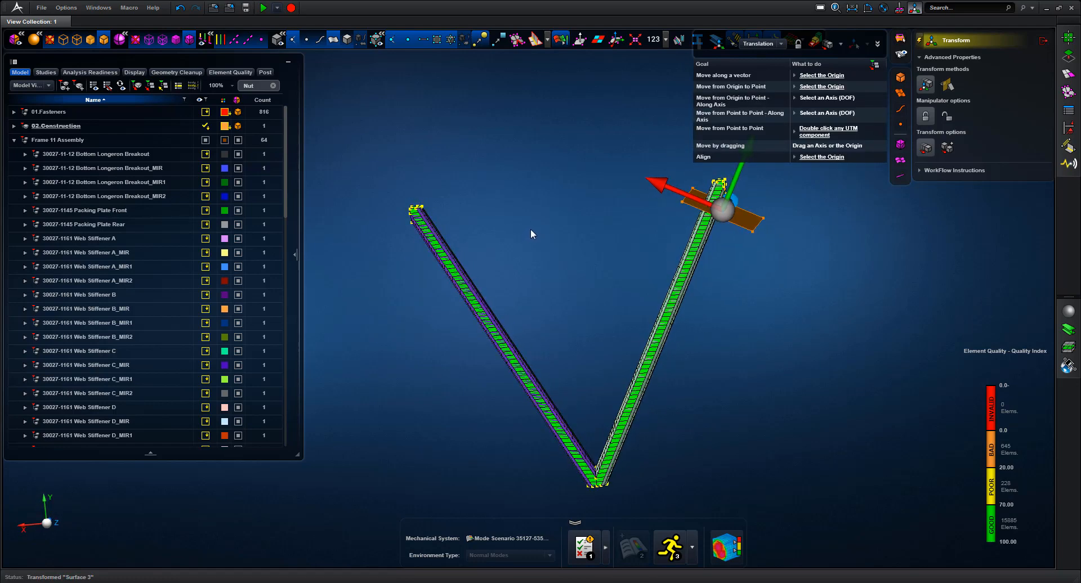
drag(613, 151, 765, 263)
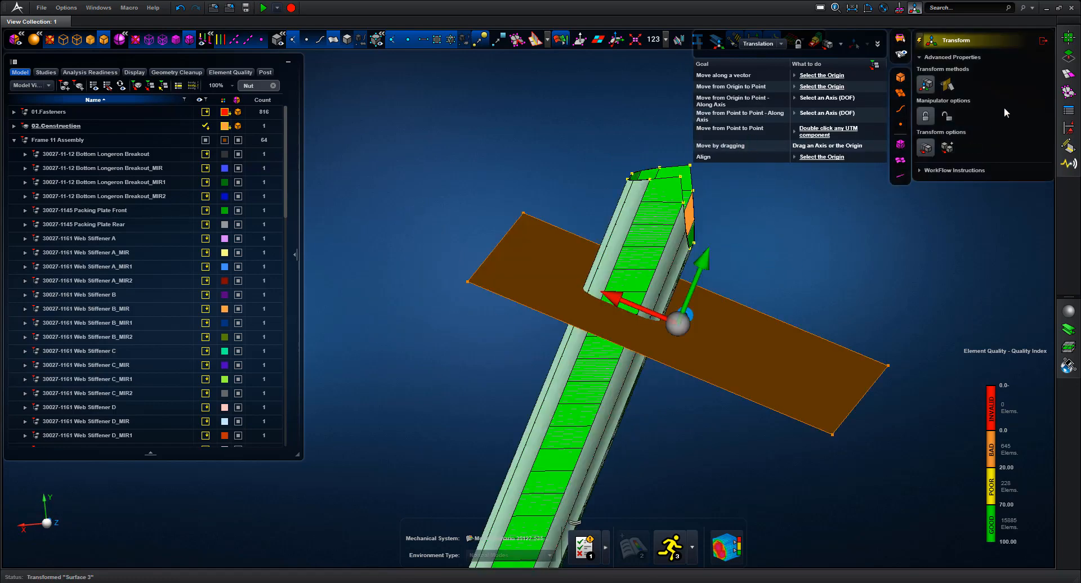
Split the 9 strut faces using the plate as the cutting surface
click(1069, 56)
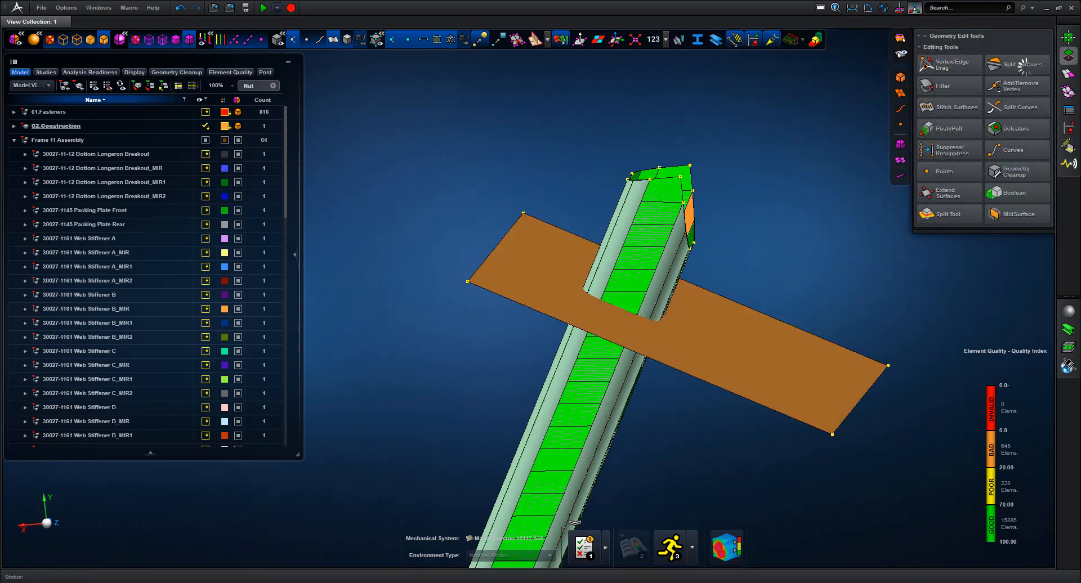
click(1024, 65)
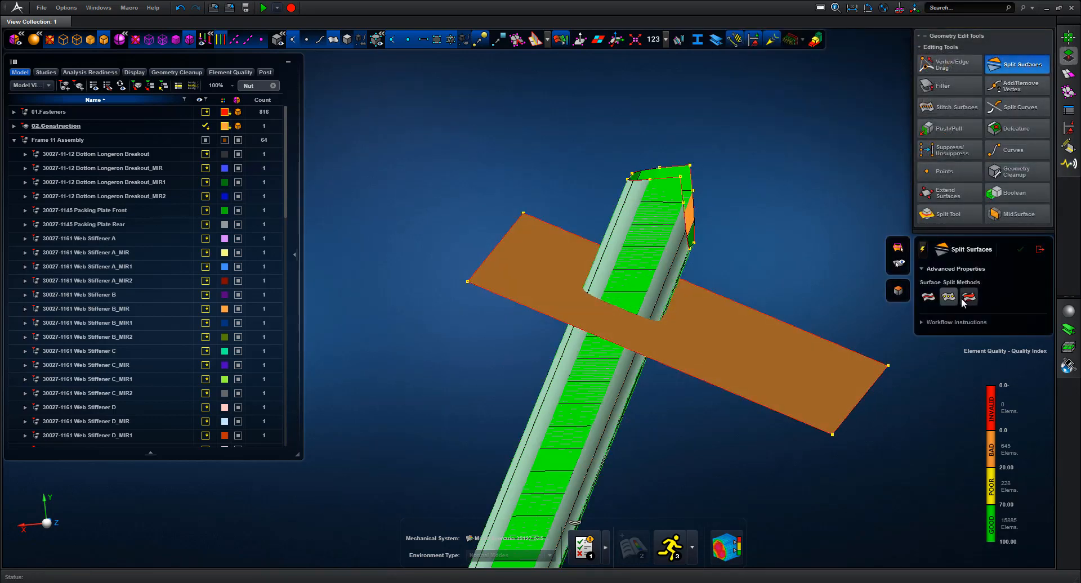
click(967, 299)
drag(733, 247, 732, 248)
middle_click(763, 224)
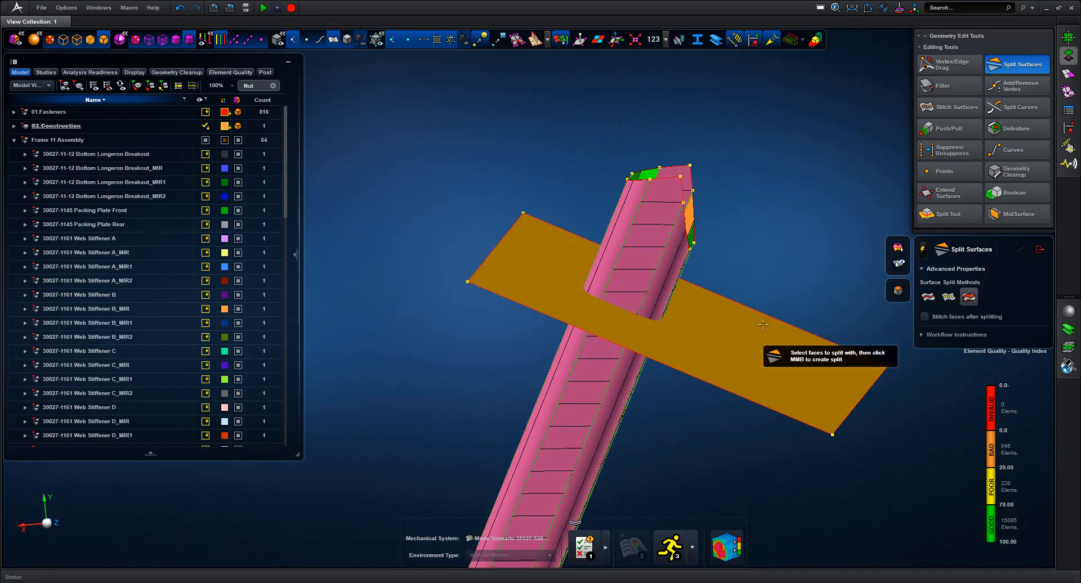
scroll(768, 234, down, 10)
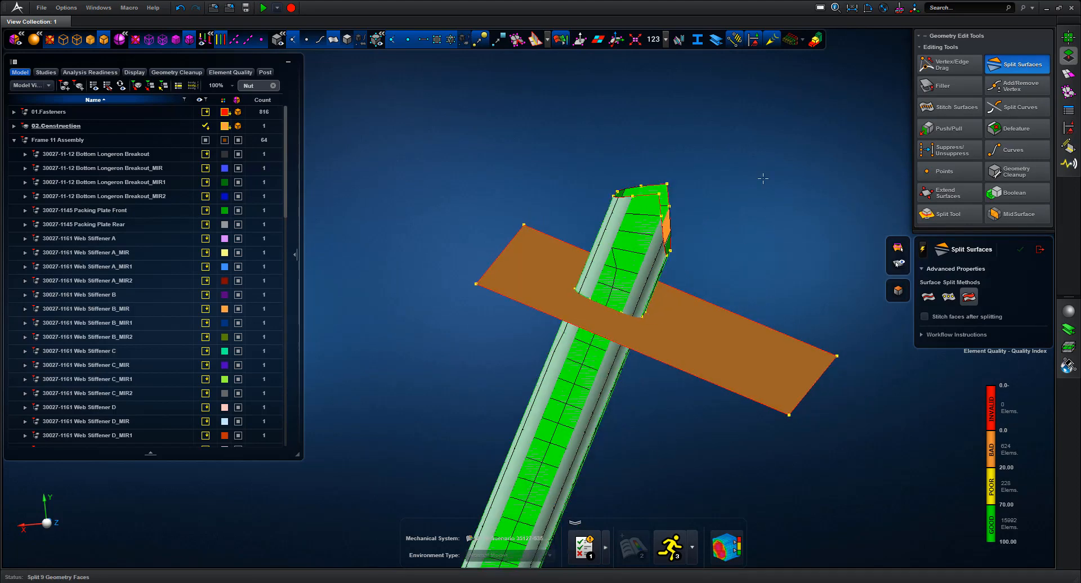
middle_drag(689, 245, 741, 195)
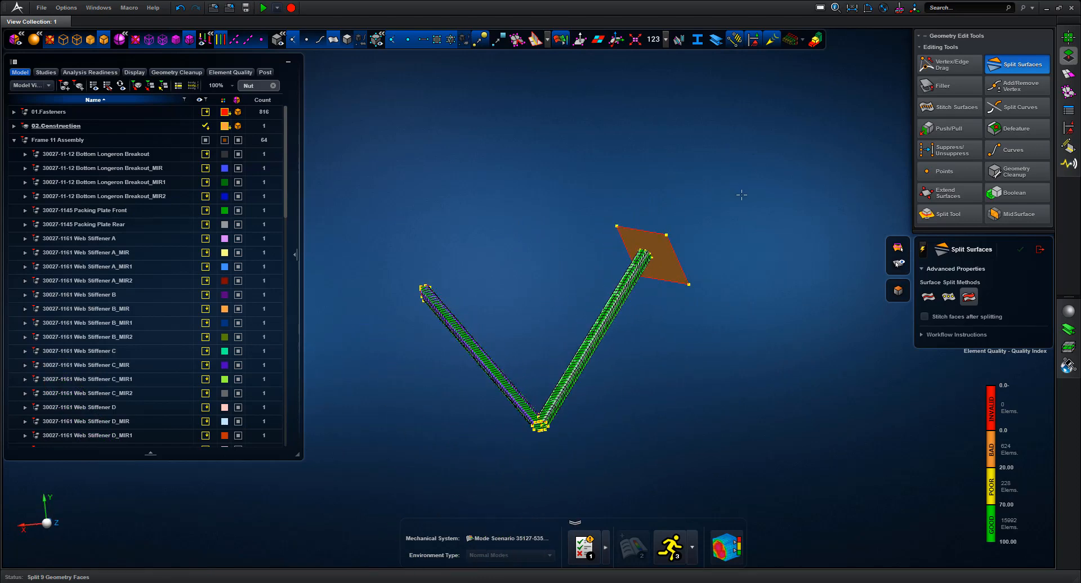
Select the plate and lock its manipulator Y axis aligned to the beam face
click(913, 8)
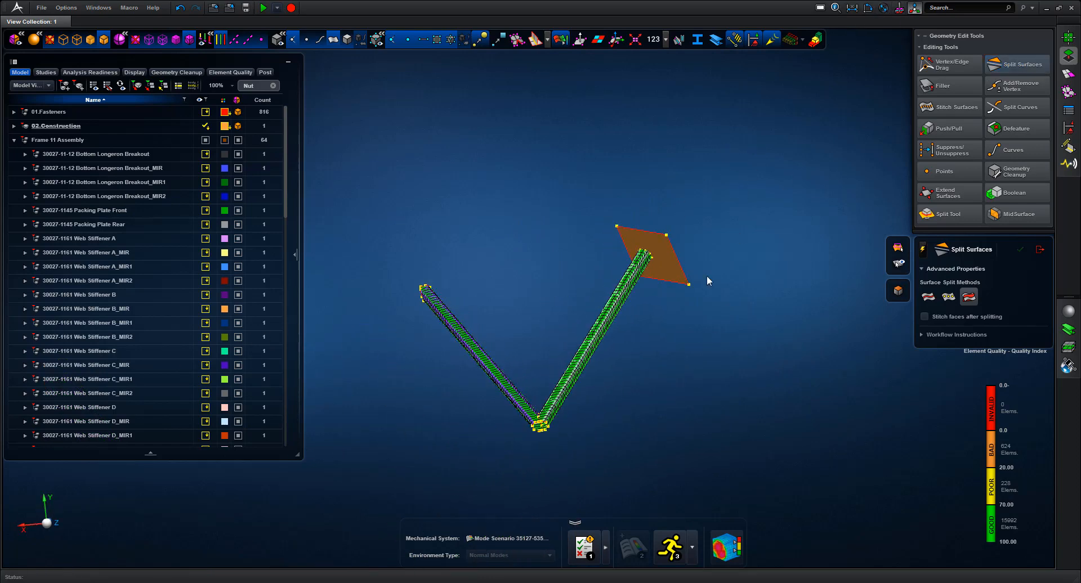
click(674, 275)
middle_drag(723, 264, 726, 276)
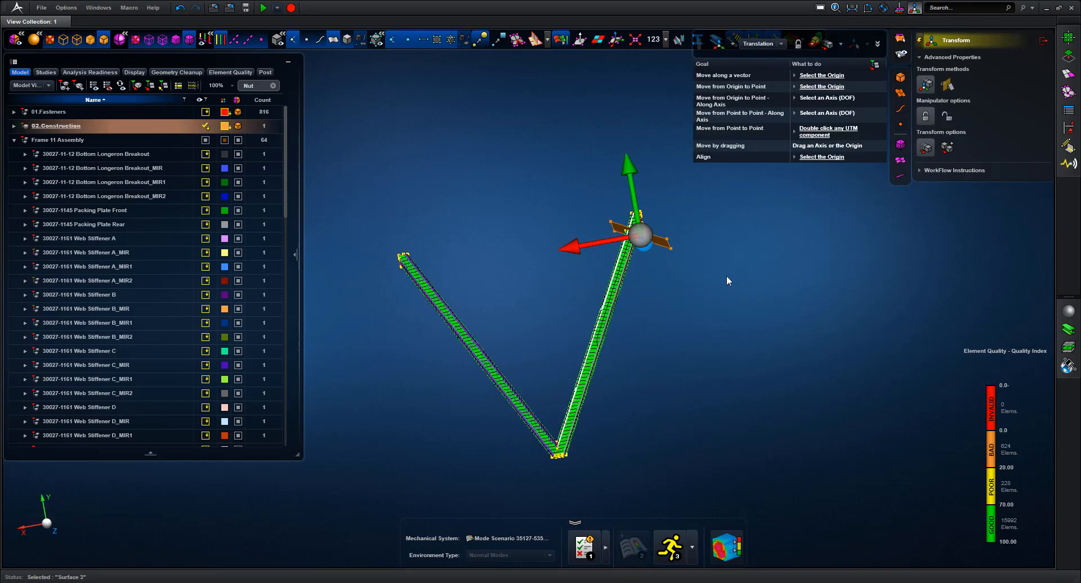
double_click(643, 235)
click(645, 239)
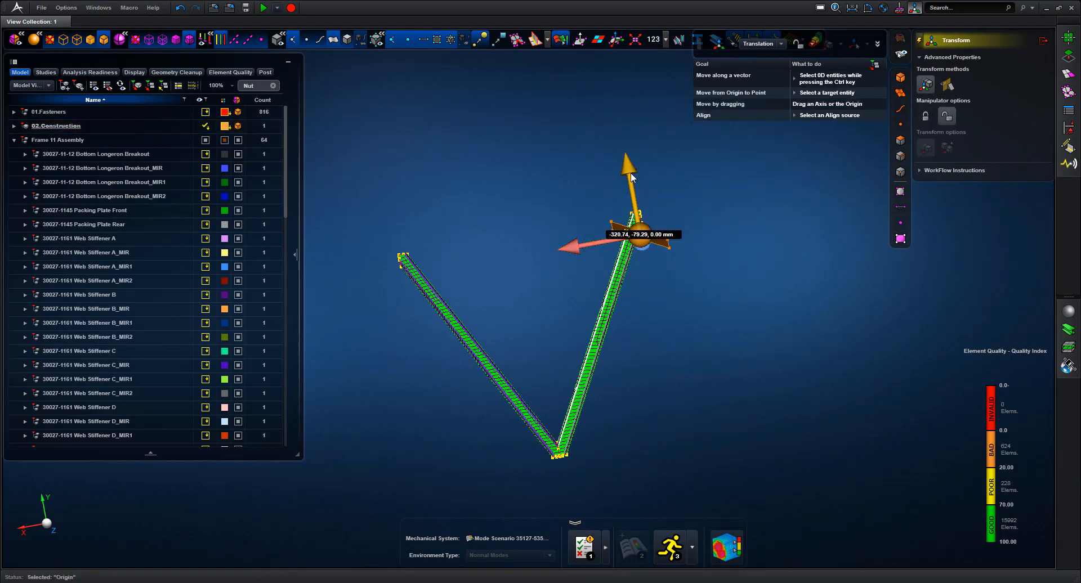
click(632, 177)
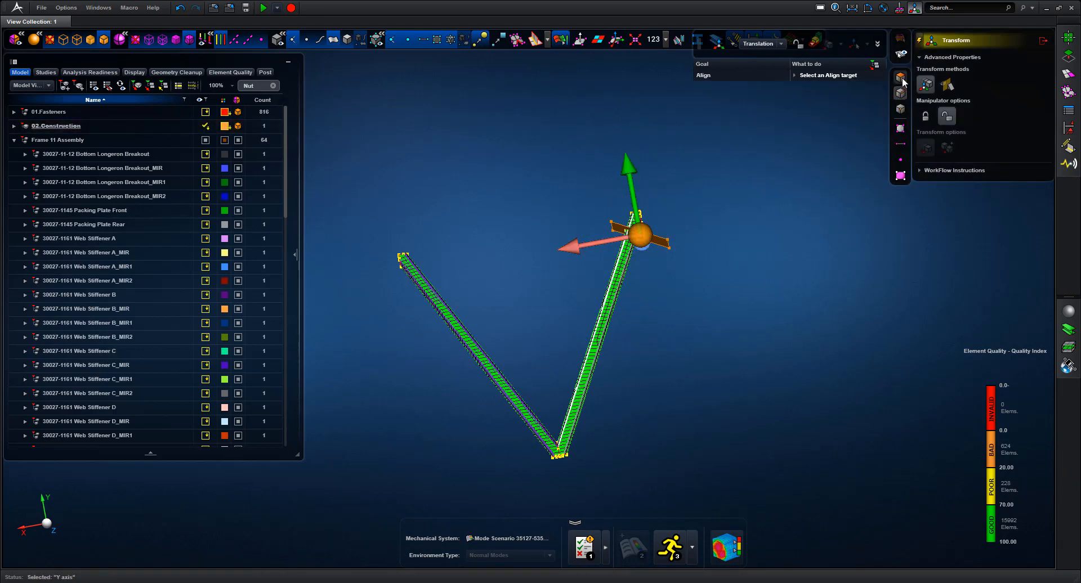
click(661, 243)
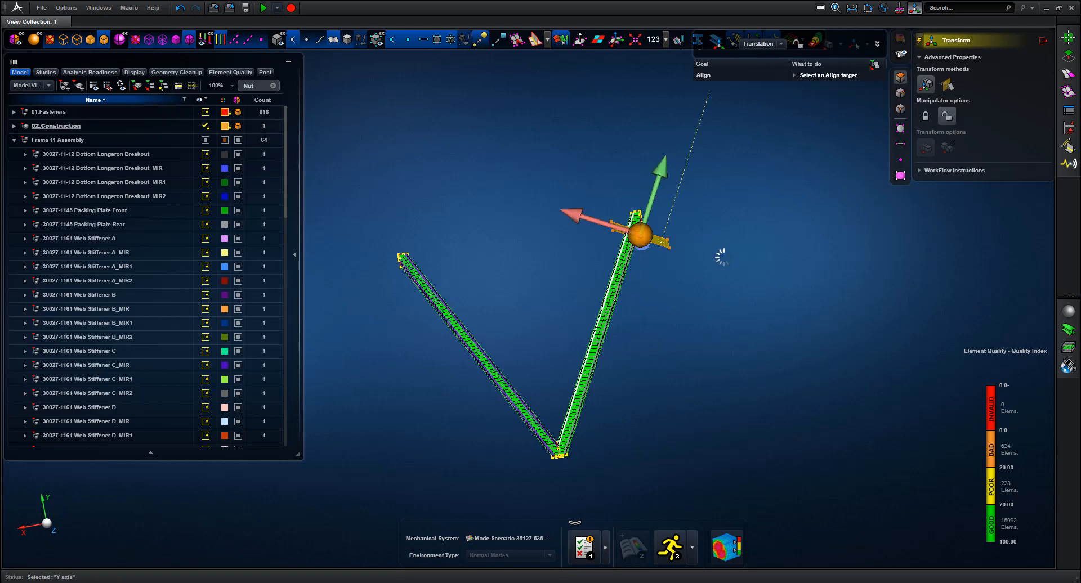
click(925, 116)
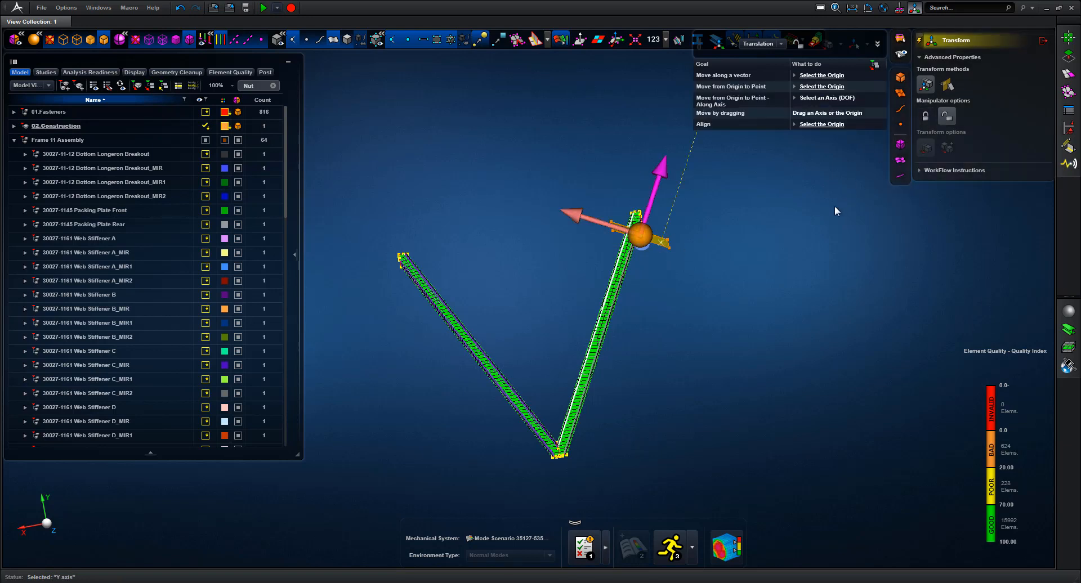
Slide the plate about 537 mm along the beam toward the upper junction
click(657, 194)
drag(639, 262, 603, 394)
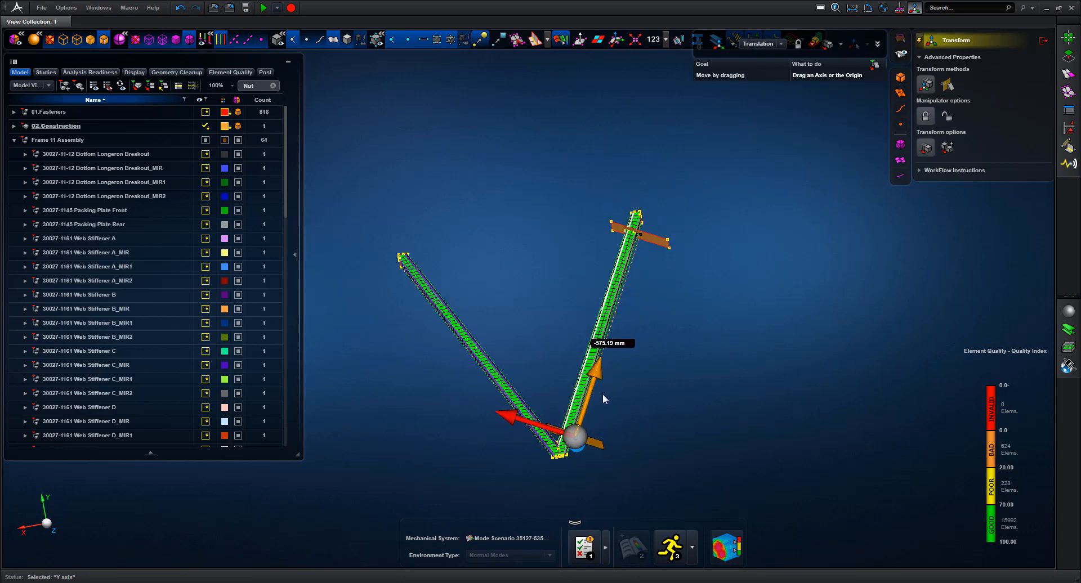
middle_drag(709, 347, 594, 296)
right_drag(443, 233, 506, 303)
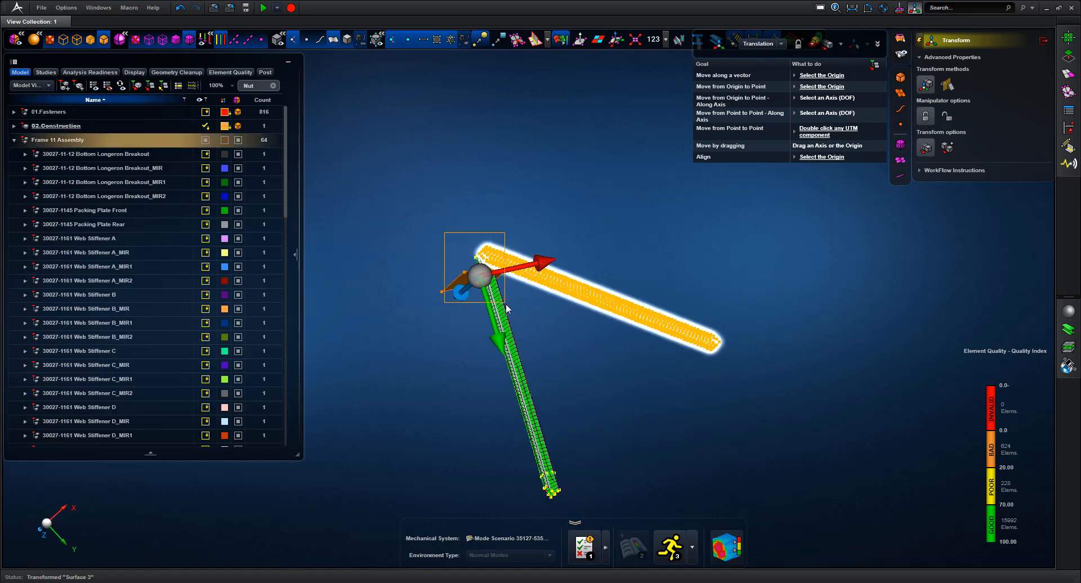
middle_drag(688, 377, 780, 383)
Split the vertical tube faces where the plate crosses them
click(1069, 55)
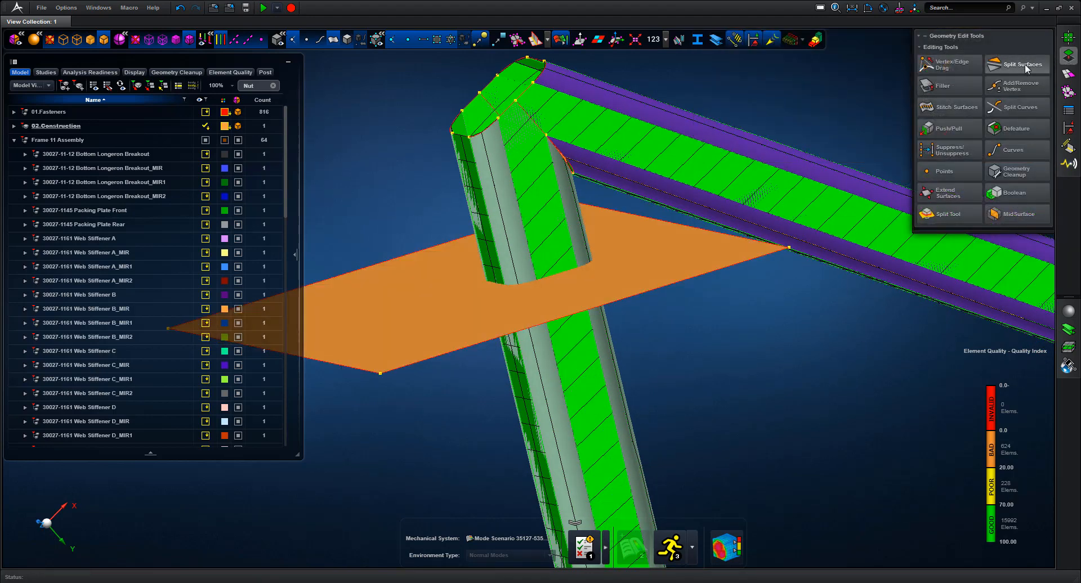
click(1024, 65)
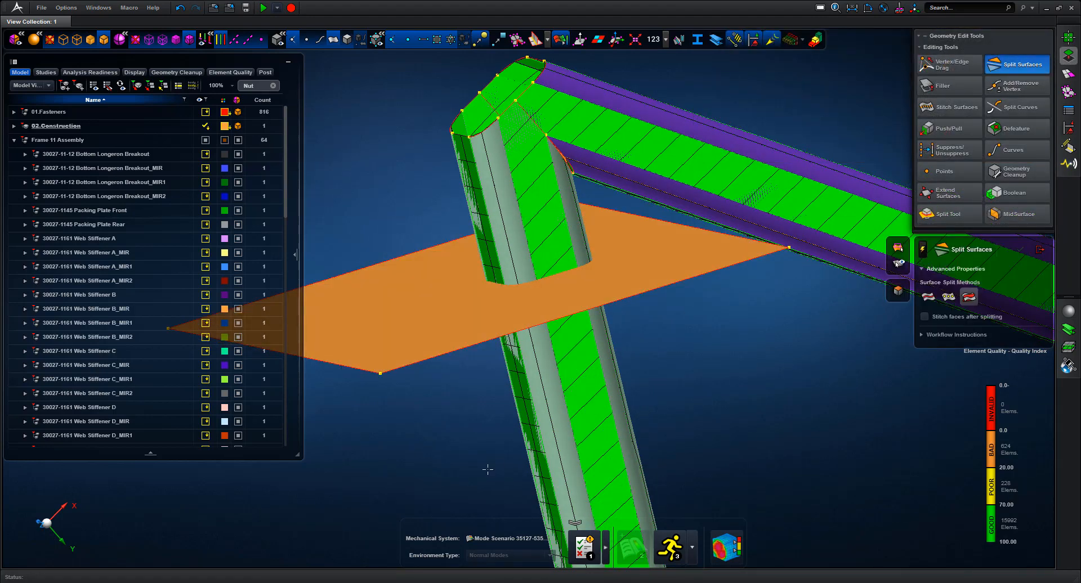
click(575, 428)
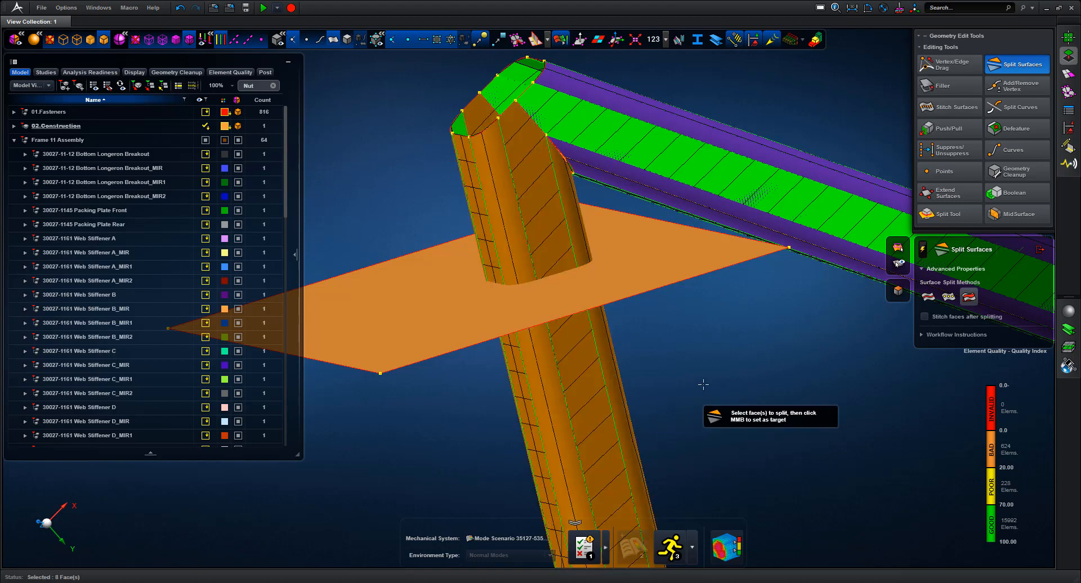
click(668, 255)
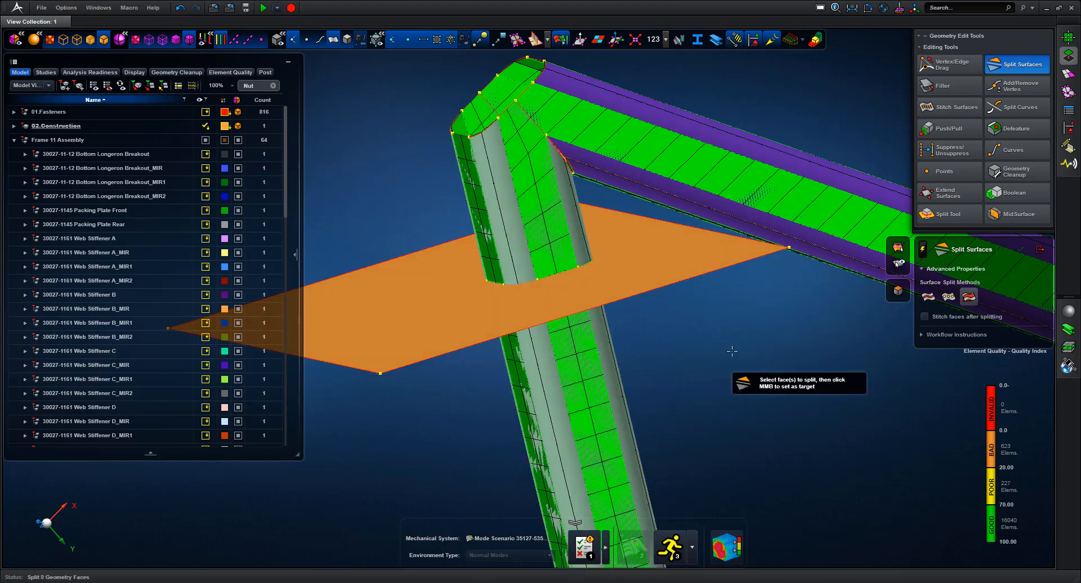
Toggle surface display to inspect the split tube mesh, then switch to path-based splitting
scroll(529, 298, down, 5)
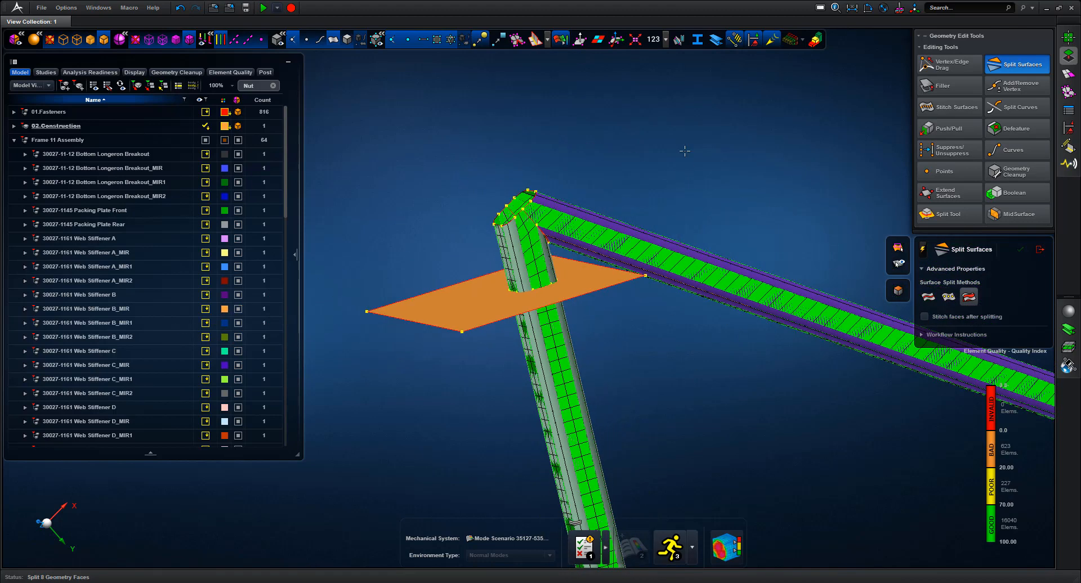
click(329, 42)
middle_drag(485, 118, 670, 204)
click(333, 41)
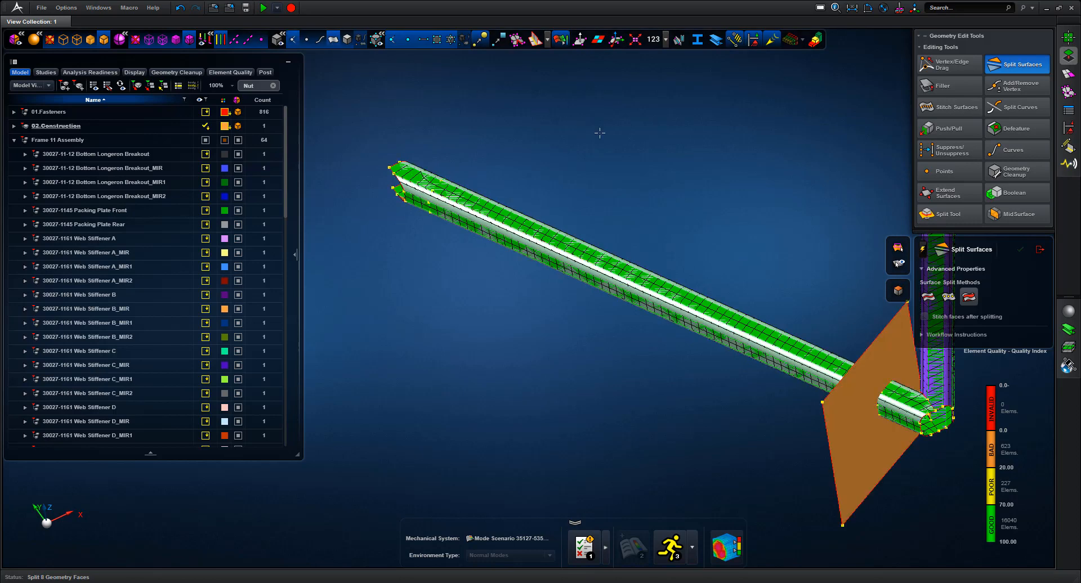
middle_drag(597, 149, 586, 185)
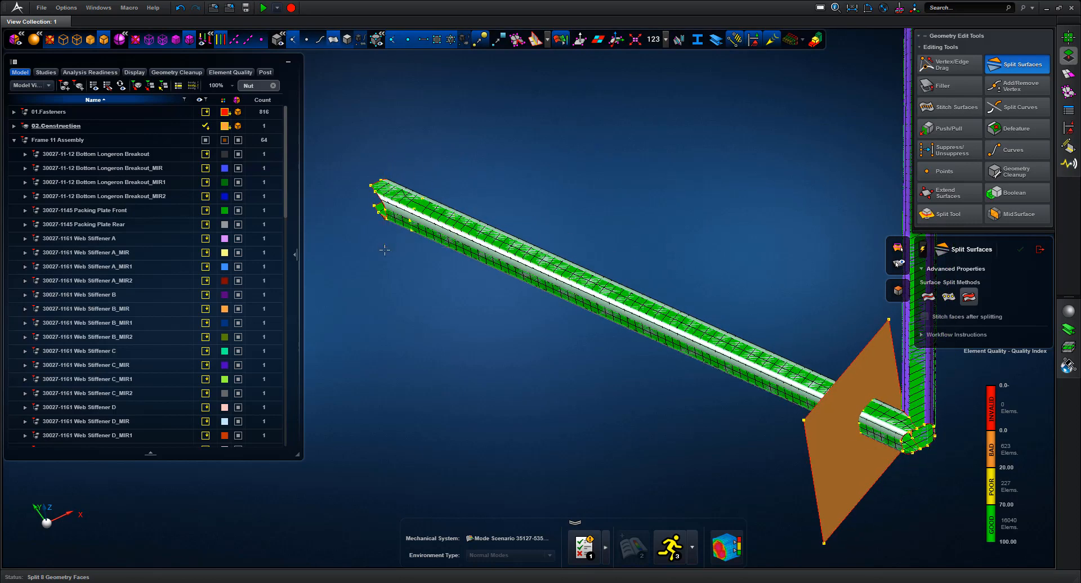
scroll(603, 186, up, 5)
click(333, 42)
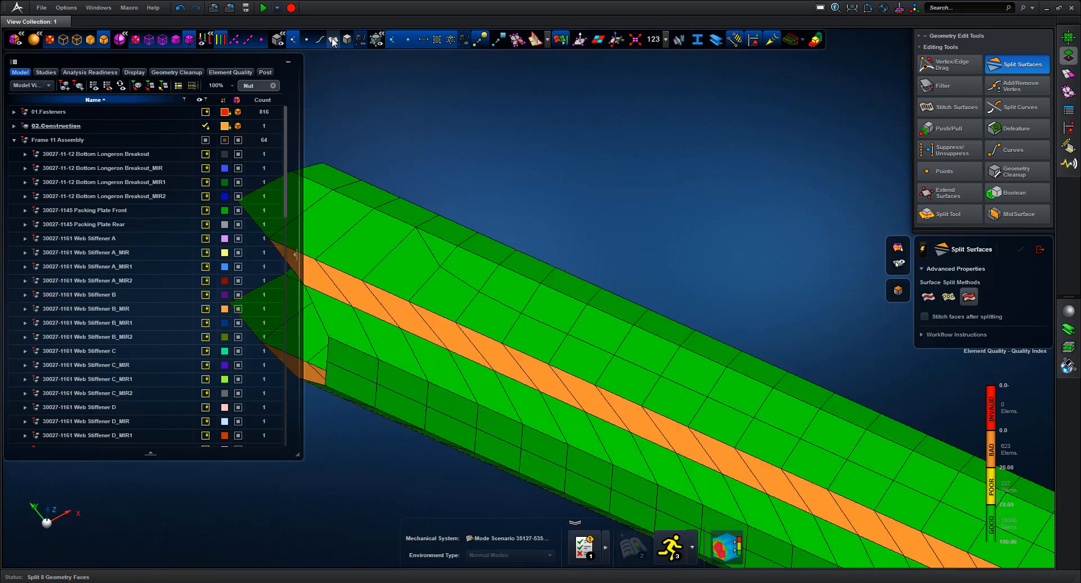
scroll(559, 186, down, 3)
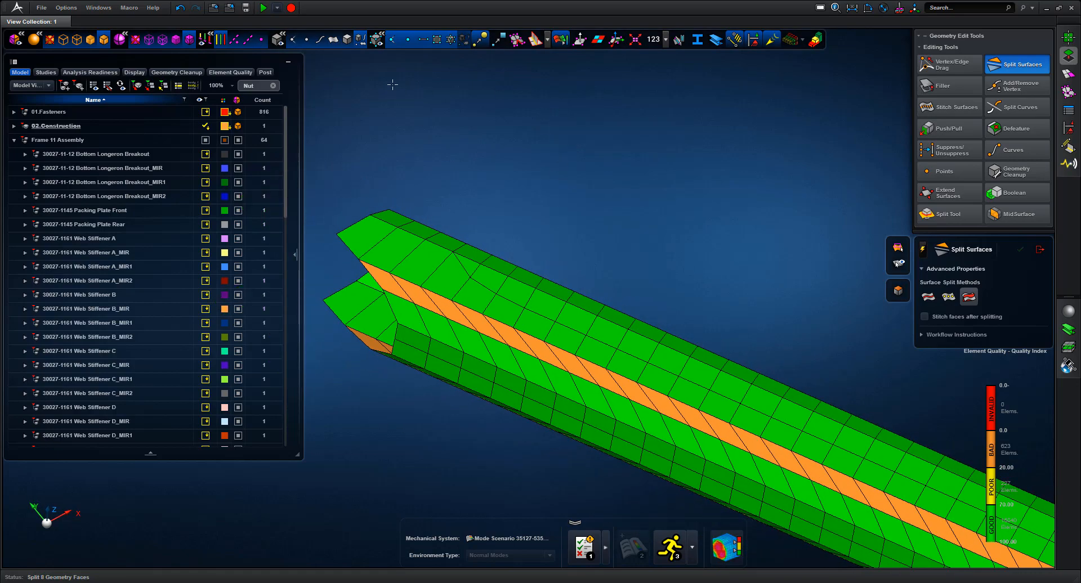
click(336, 42)
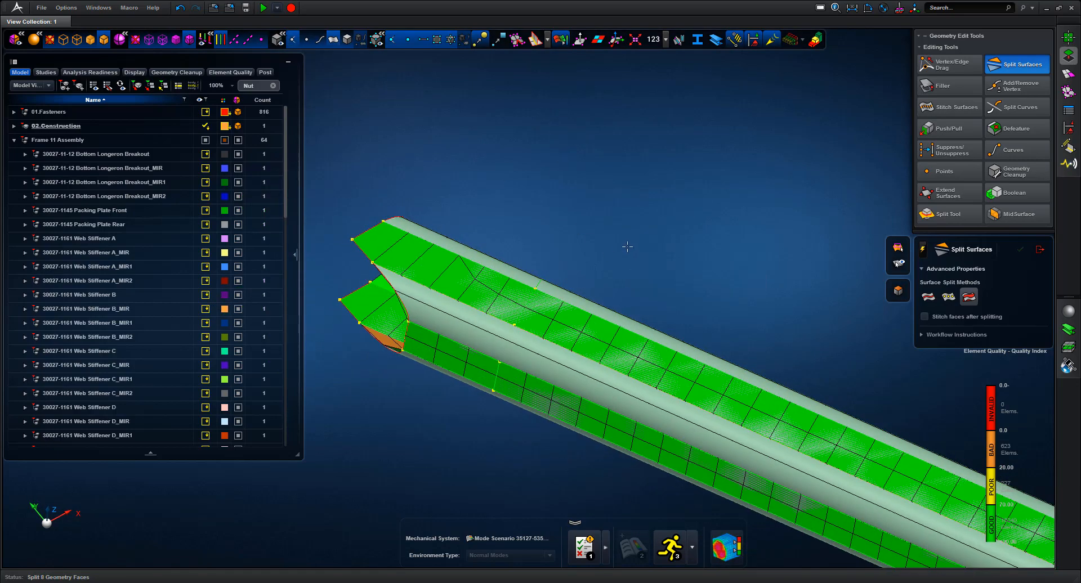
middle_drag(629, 248, 572, 367)
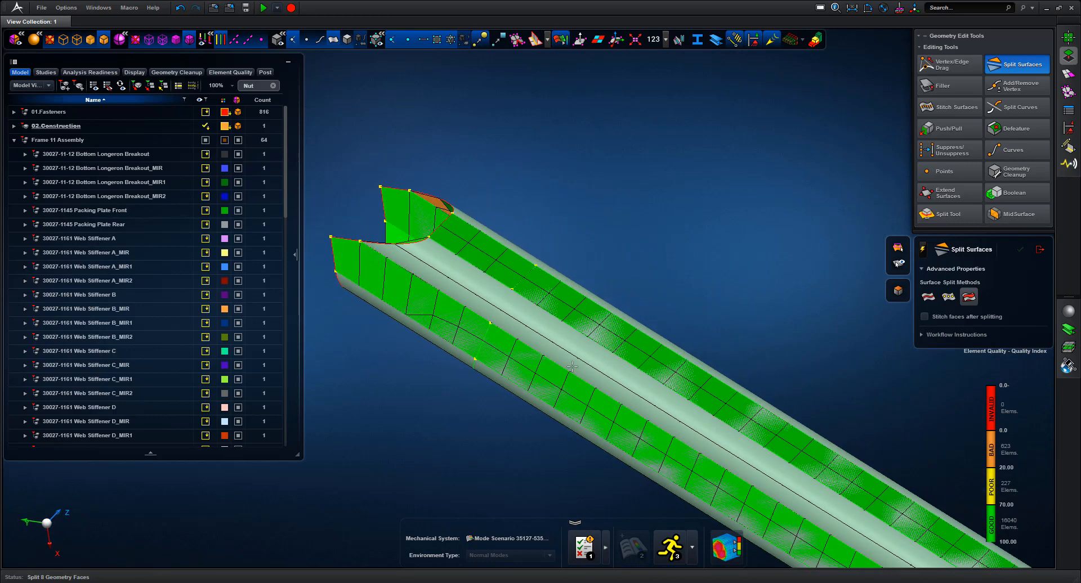
click(949, 297)
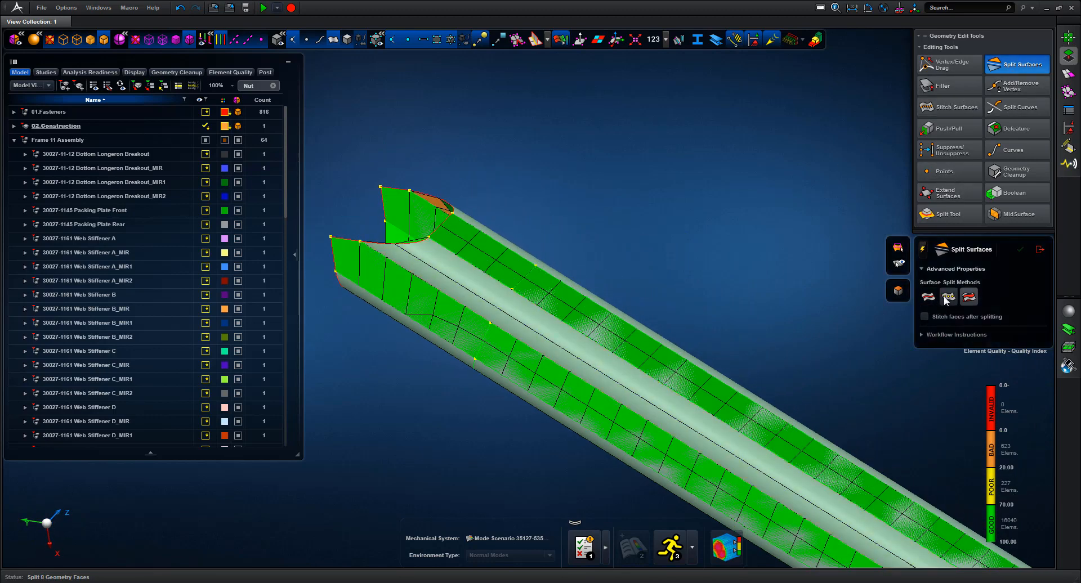
Split the tube's middle strip along a drawn path
click(512, 289)
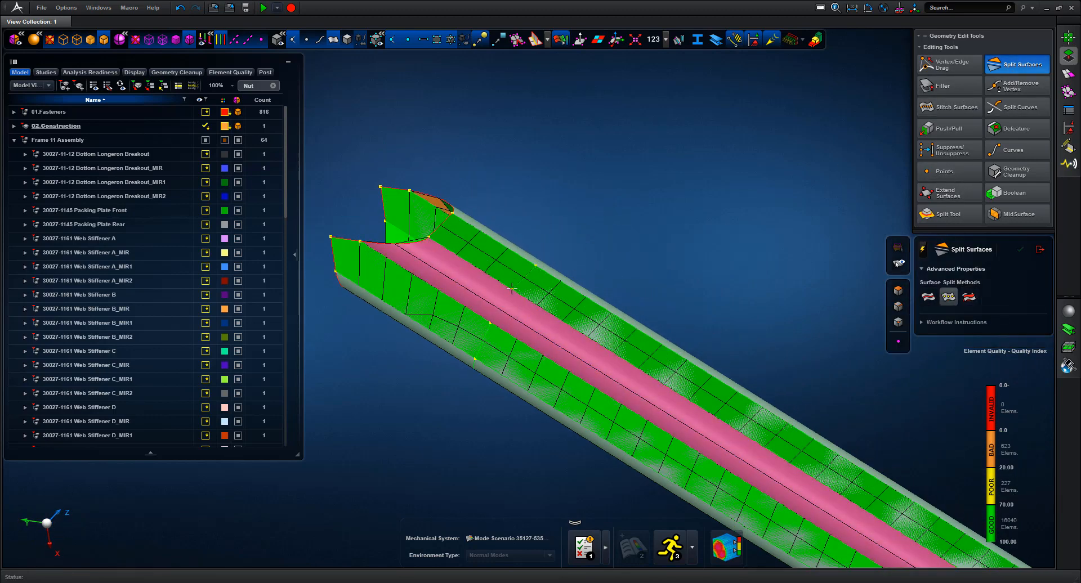
click(492, 322)
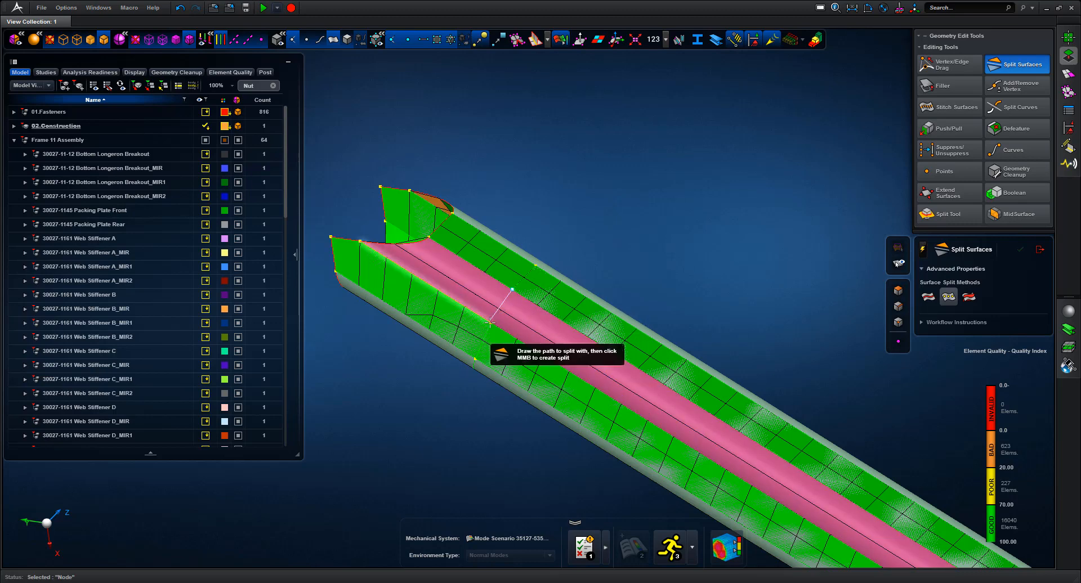
middle_click(593, 202)
scroll(603, 121, down, 3)
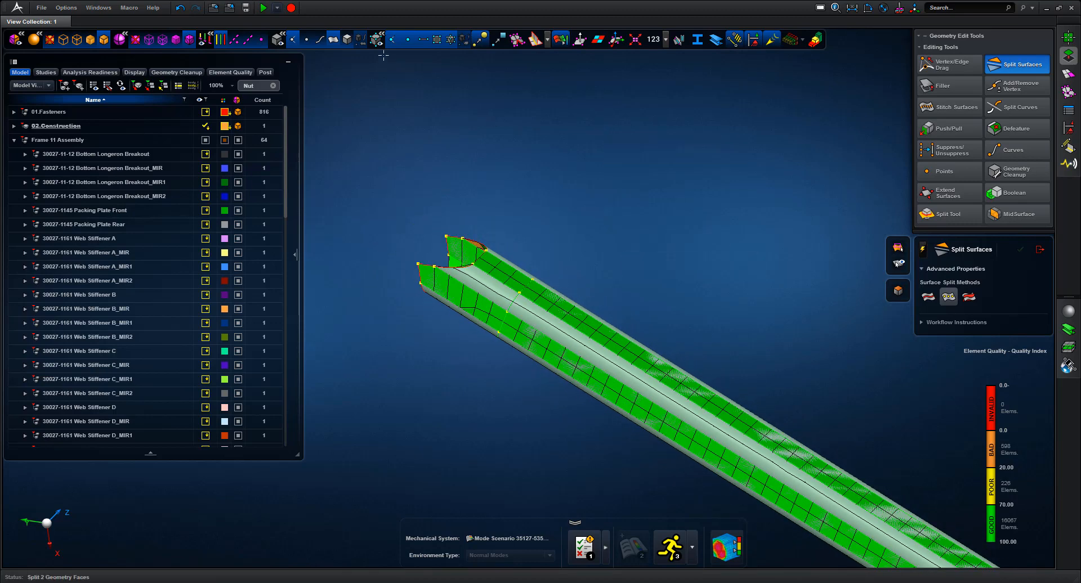
Split the orange beam face along a path between two edge vertices
click(338, 39)
middle_drag(616, 213, 673, 302)
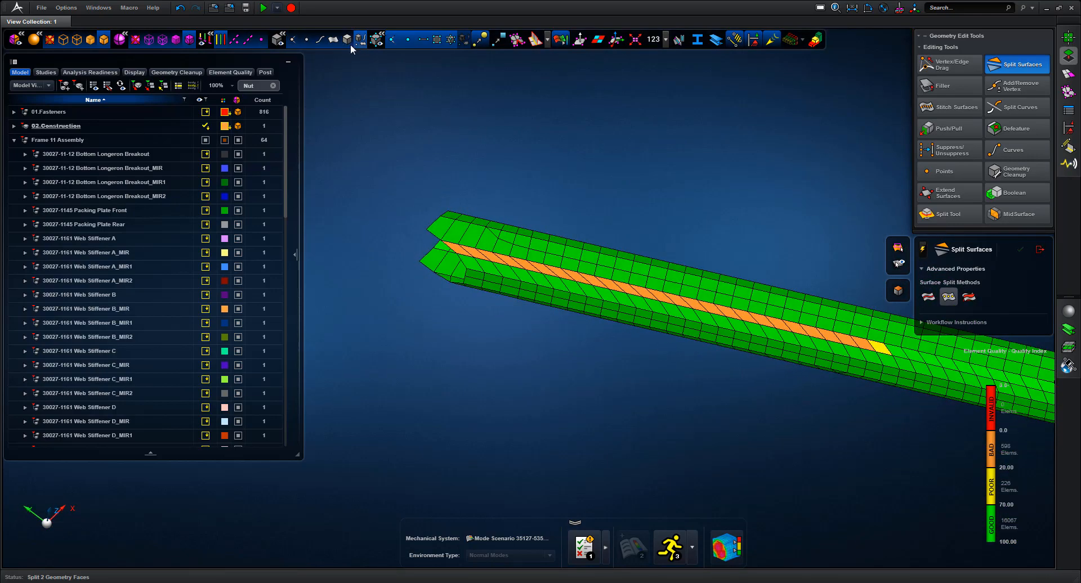
scroll(600, 260, up, 4)
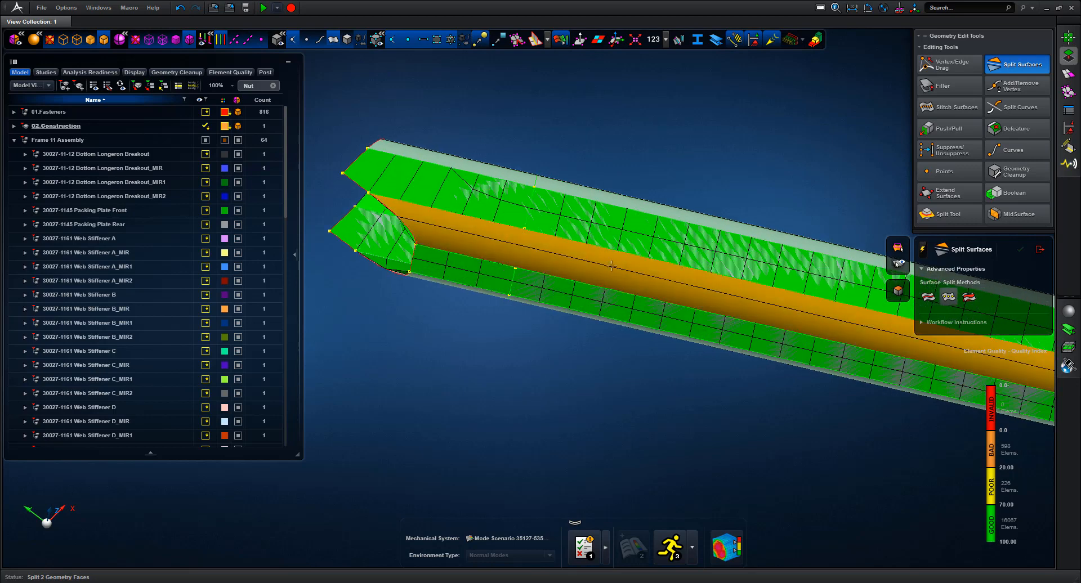
click(601, 260)
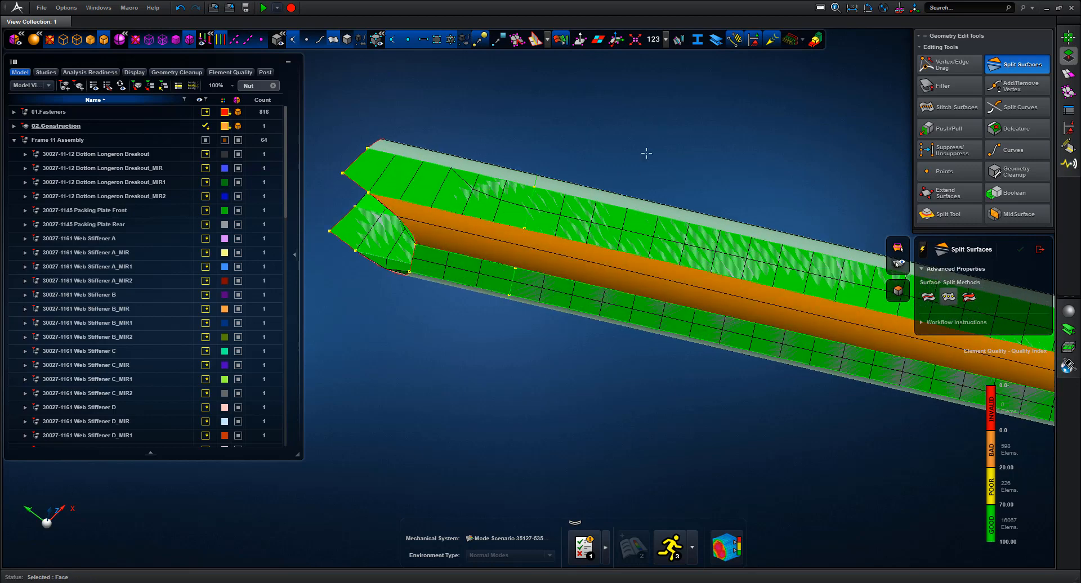
click(524, 229)
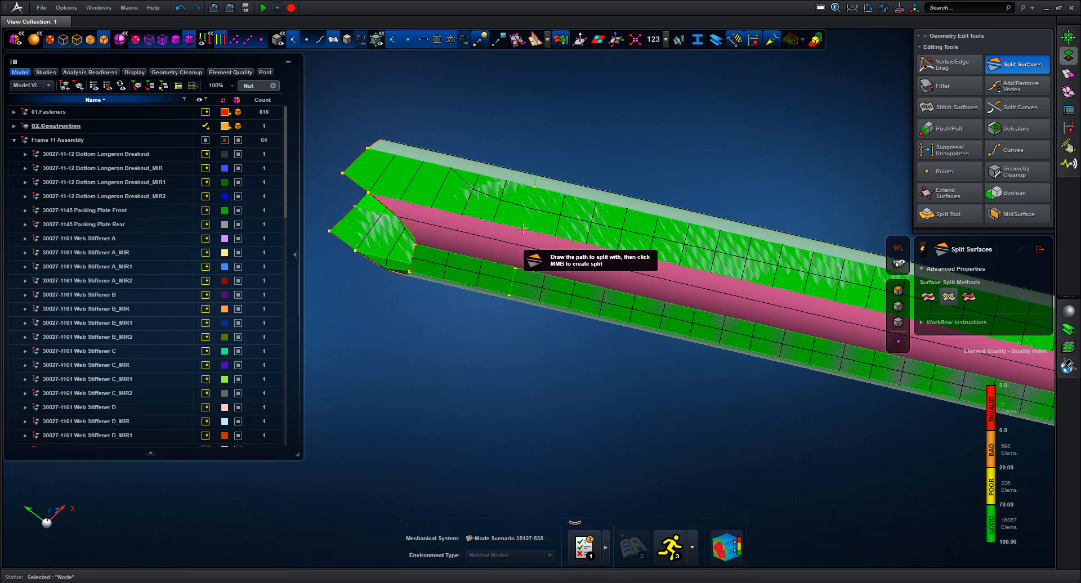
click(515, 268)
middle_click(641, 174)
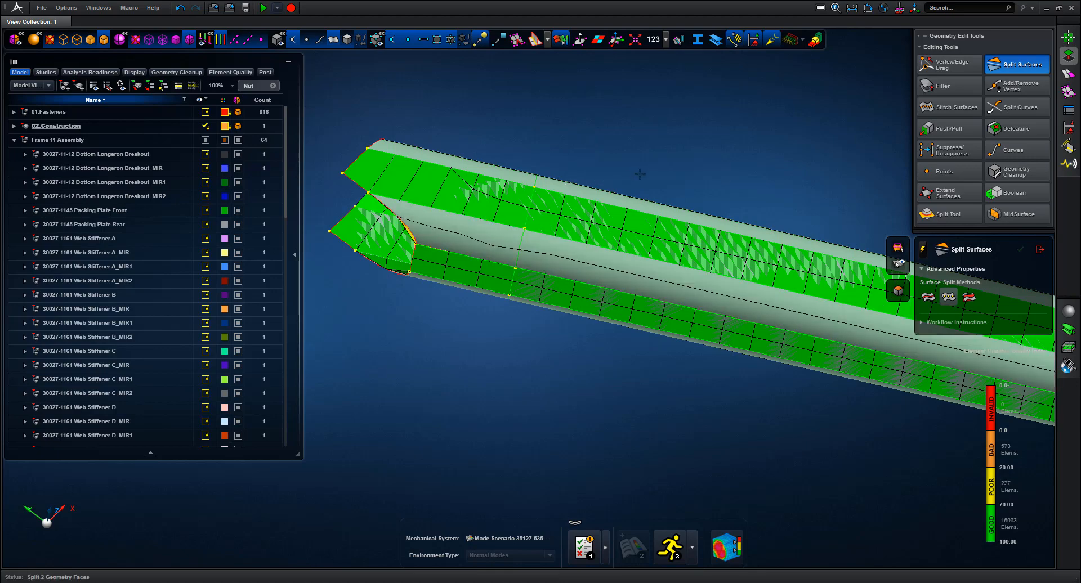
Hide the surfaces to inspect the mesh at the arm joint, then exit Split Surfaces
middle_drag(640, 116, 632, 170)
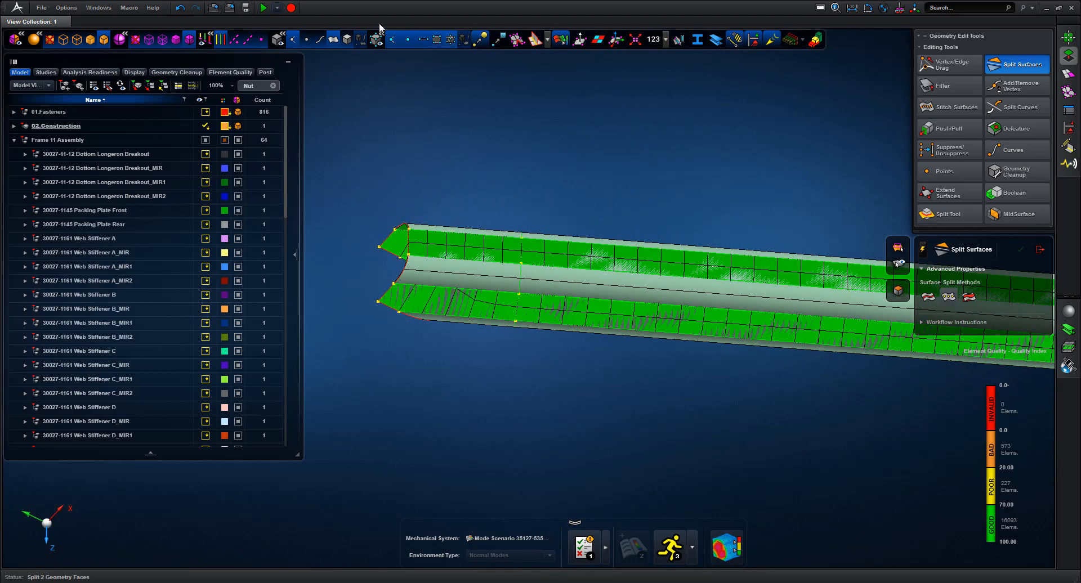
click(337, 41)
middle_drag(528, 147, 543, 233)
scroll(559, 214, down, 5)
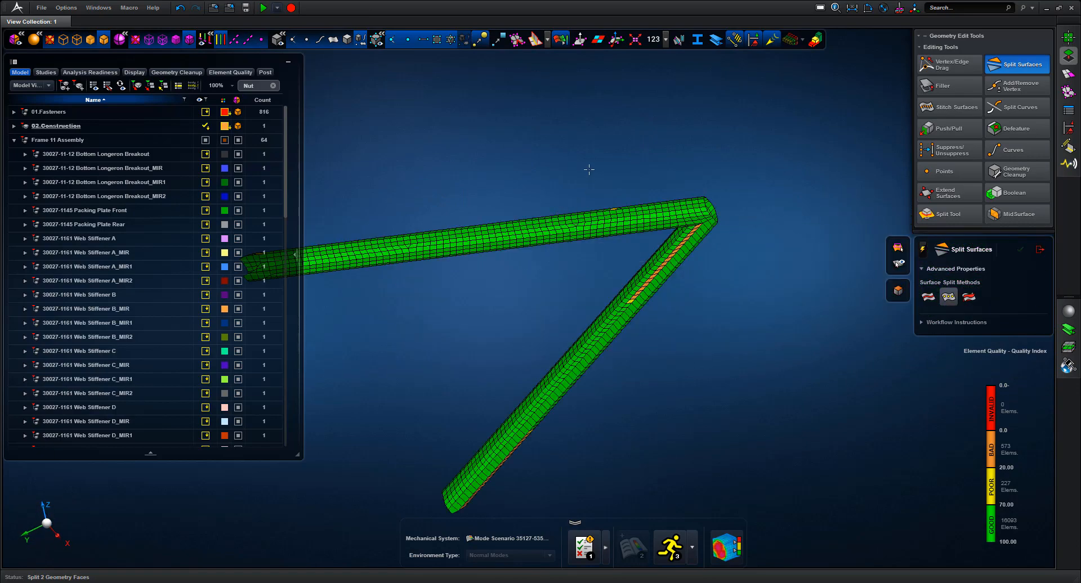
right_drag(665, 232, 696, 265)
middle_drag(676, 182, 784, 217)
scroll(811, 212, down, 5)
scroll(759, 125, down, 4)
ctrl+middle_drag(768, 166, 829, 233)
scroll(829, 233, down, 2)
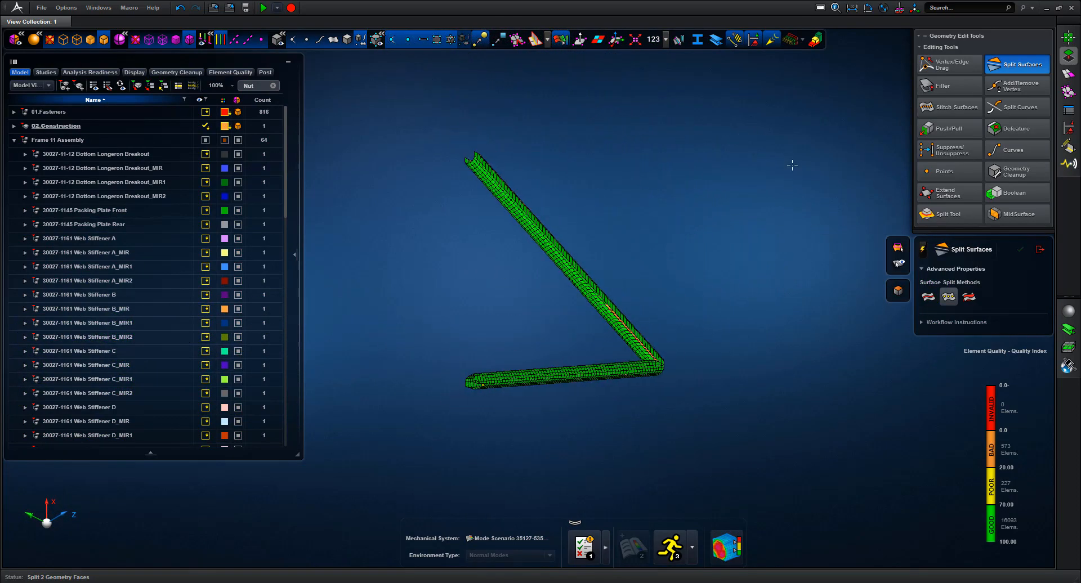
click(1039, 250)
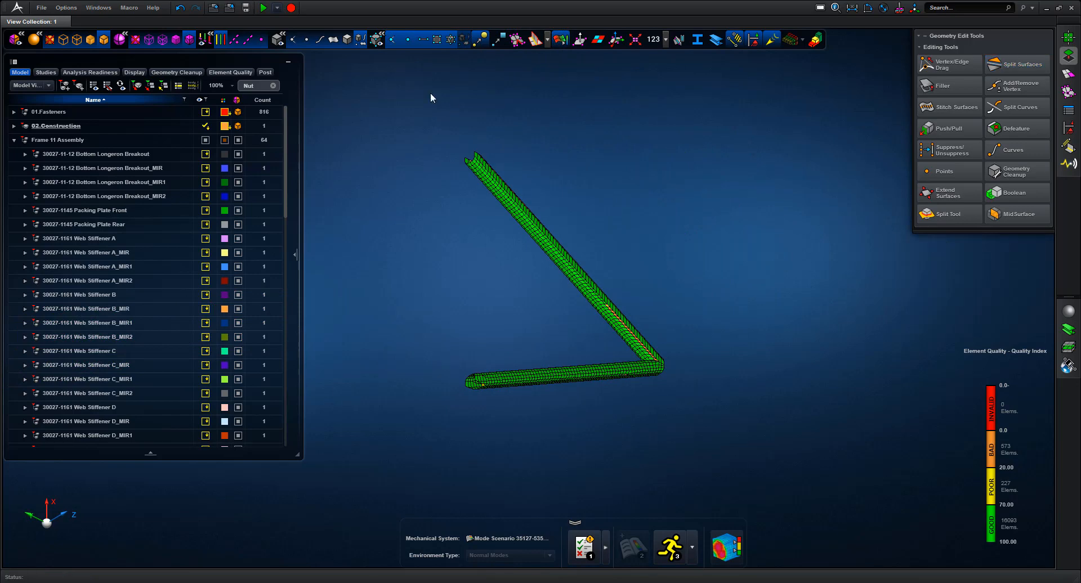
Show all parts of Frame 11 Assembly and orbit to an oblique overhead view
click(79, 142)
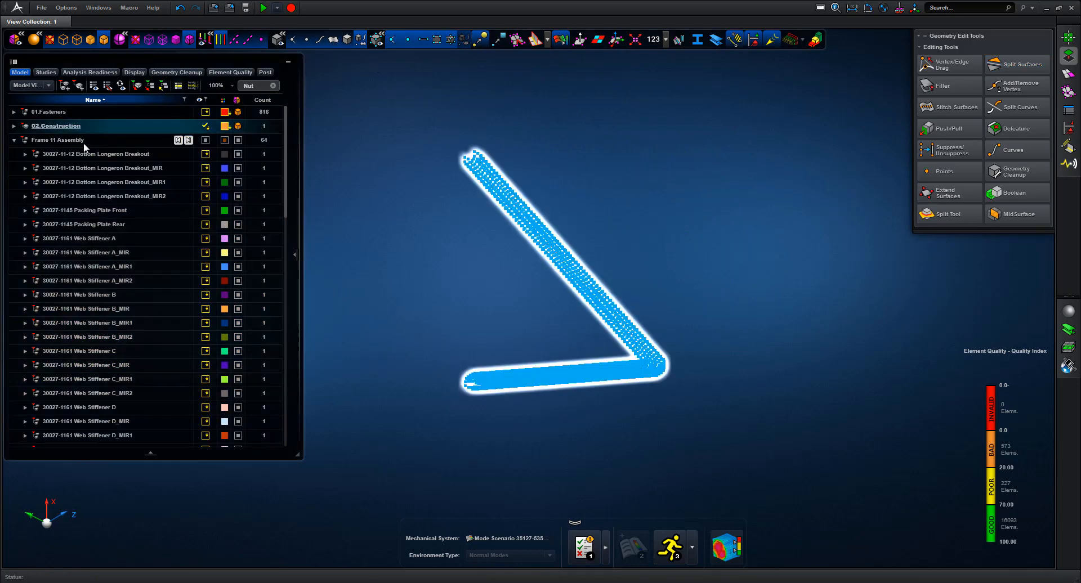
right_click(76, 158)
click(44, 217)
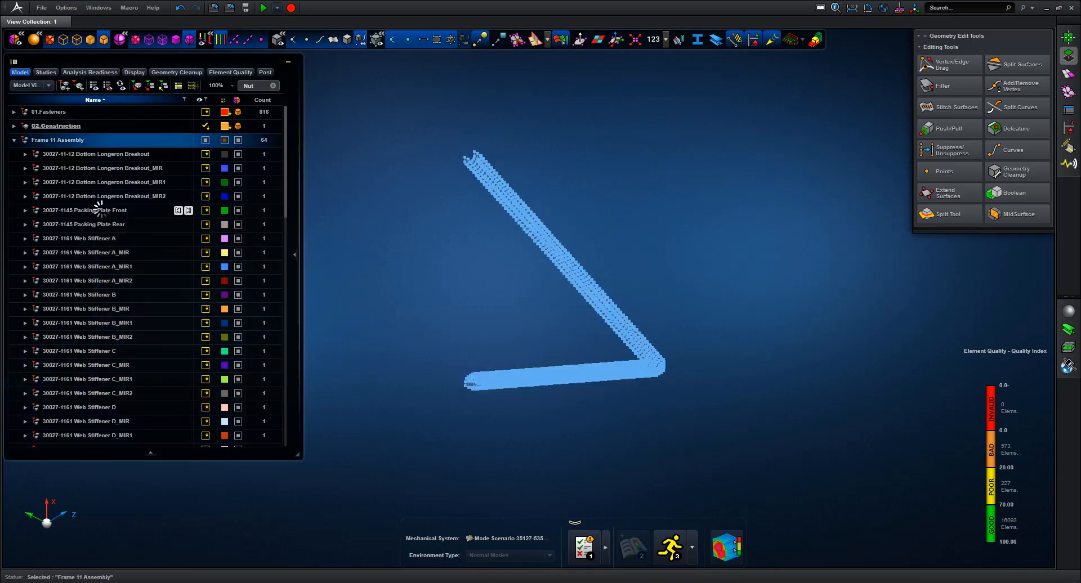
middle_drag(629, 187, 733, 127)
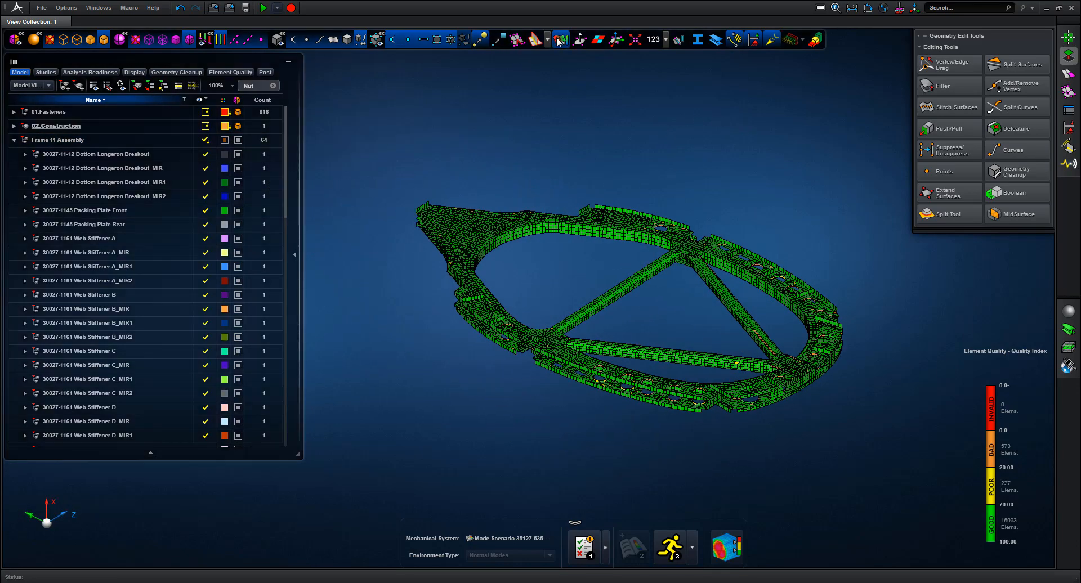
middle_drag(609, 120, 674, 107)
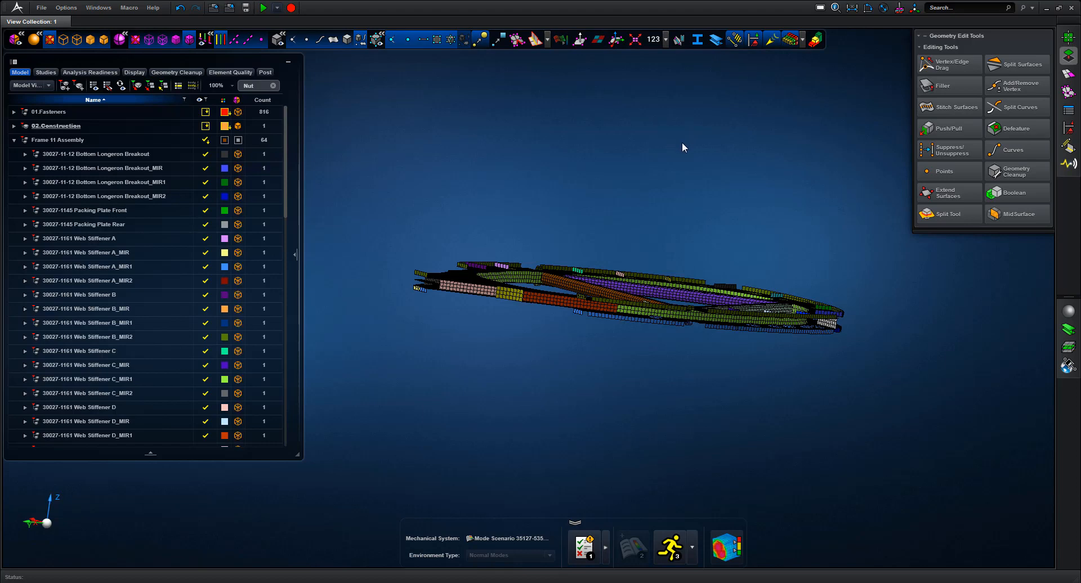
middle_drag(683, 148, 684, 153)
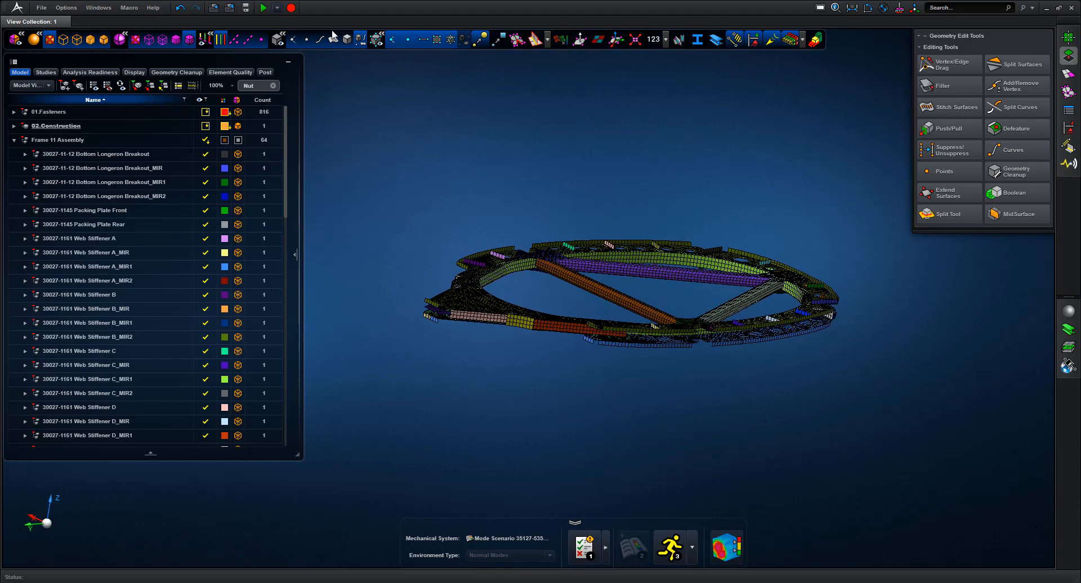
Hide vertices, display shell thickness, zoom on the left end and change the selection filter
click(479, 40)
click(794, 40)
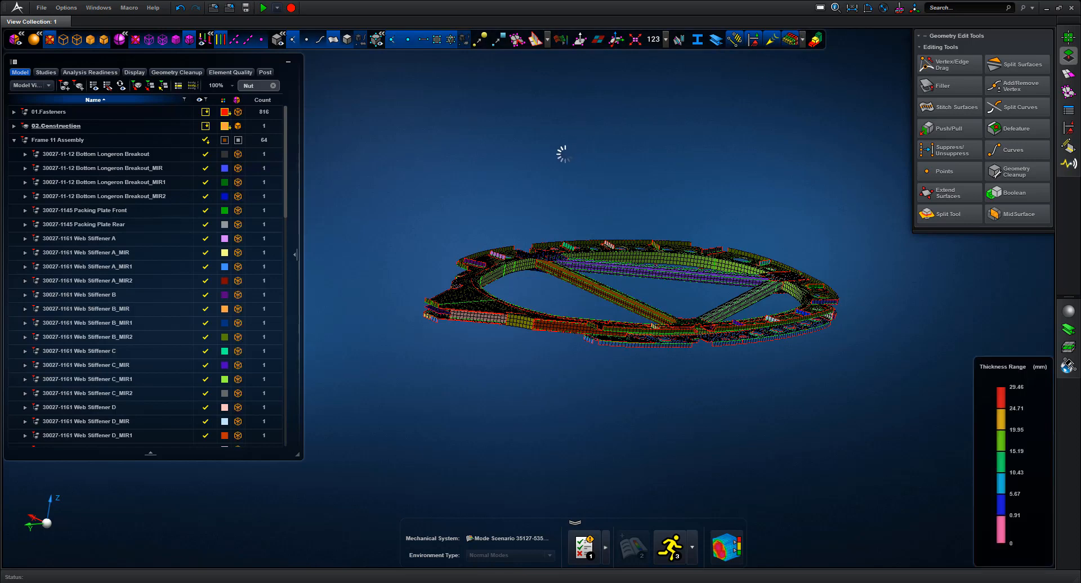
middle_drag(481, 354, 483, 356)
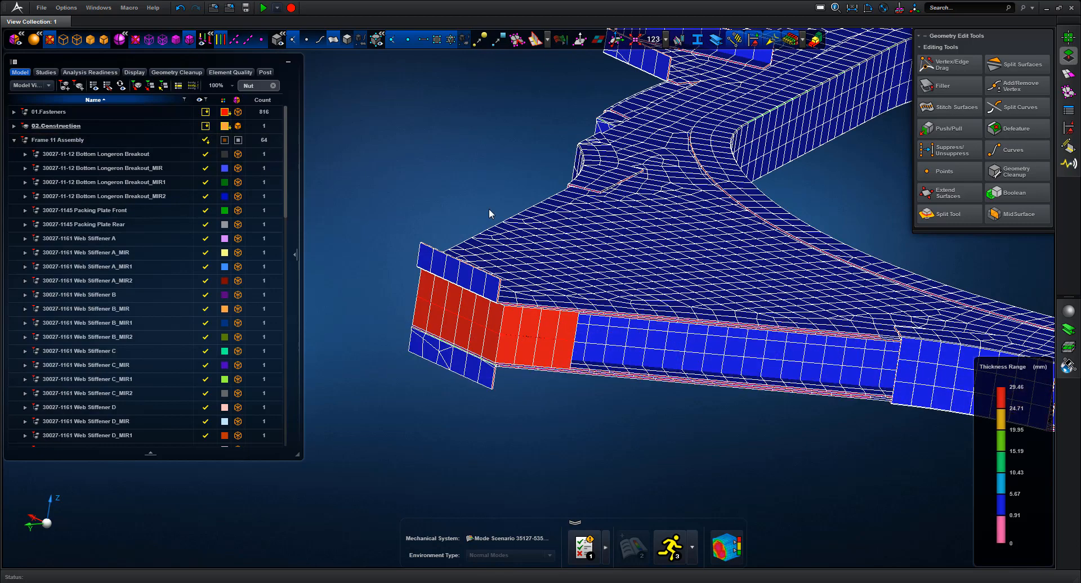
middle_drag(450, 171, 609, 130)
click(803, 41)
click(794, 41)
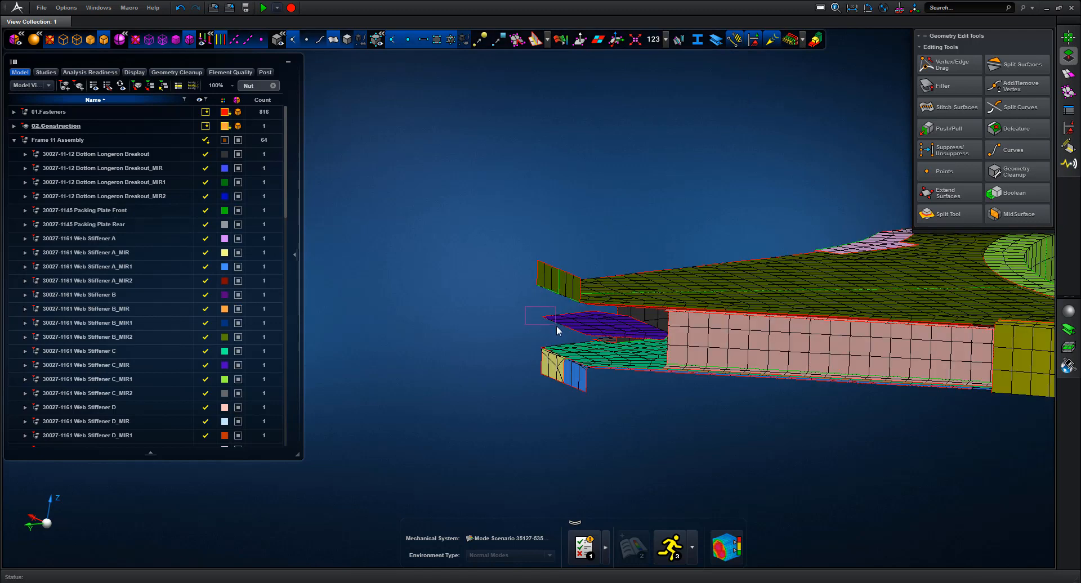
Delete Surface 60 from the purple Packing Block part
click(559, 330)
right_click(560, 330)
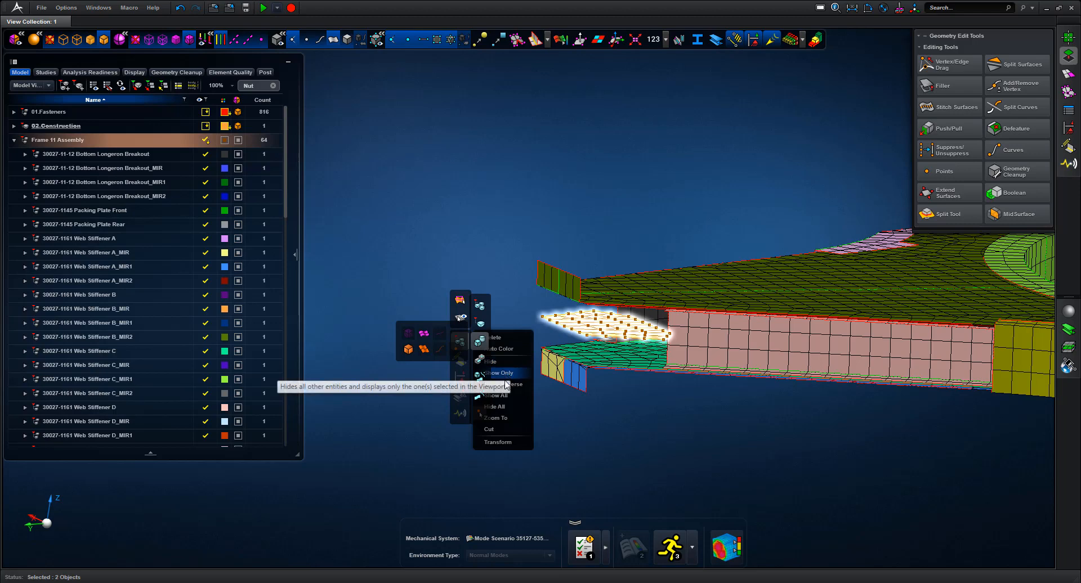
click(565, 331)
right_click(563, 326)
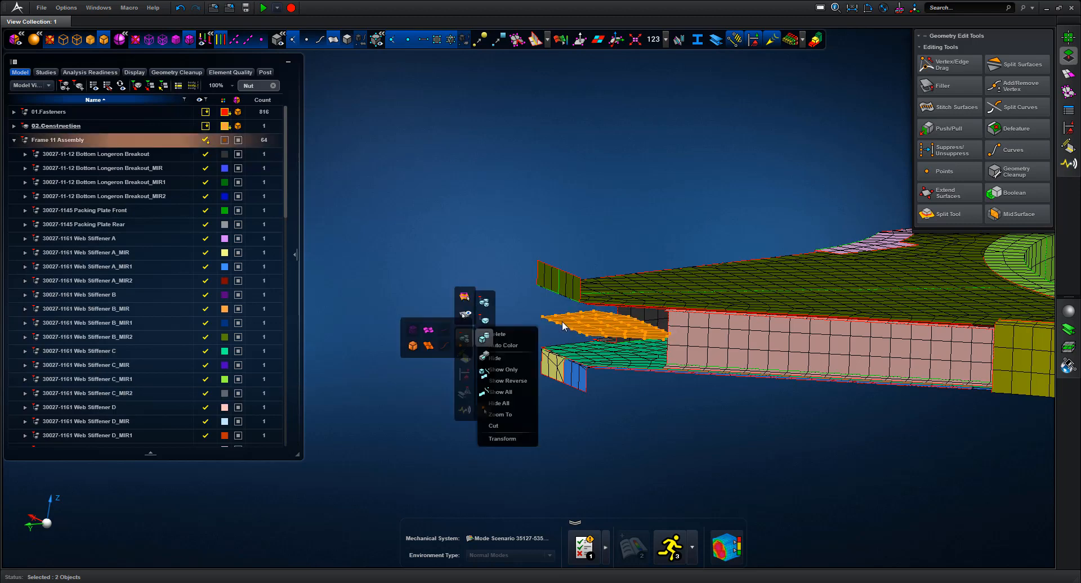
click(474, 289)
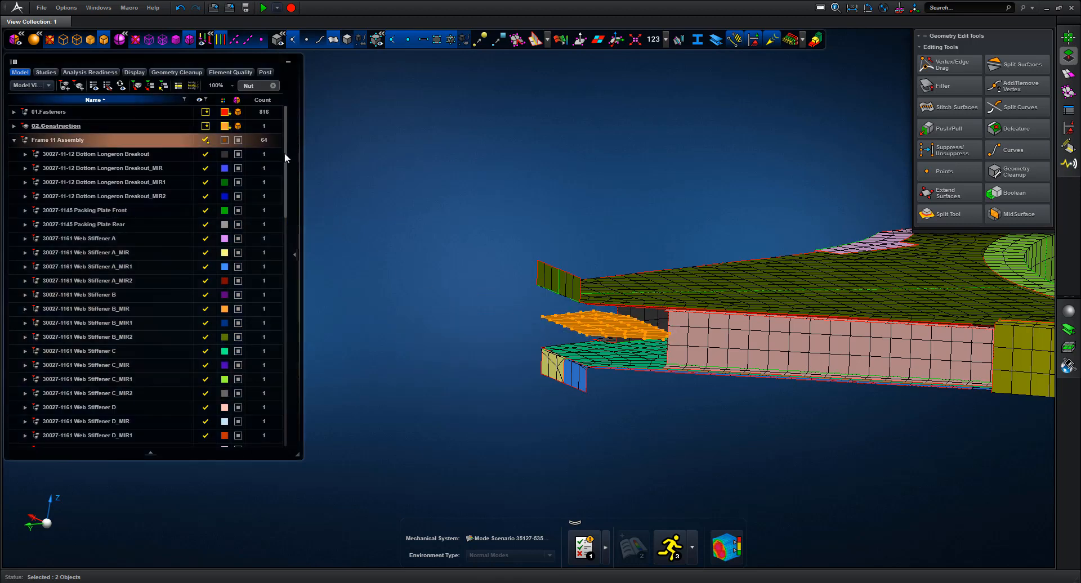
drag(285, 153, 293, 195)
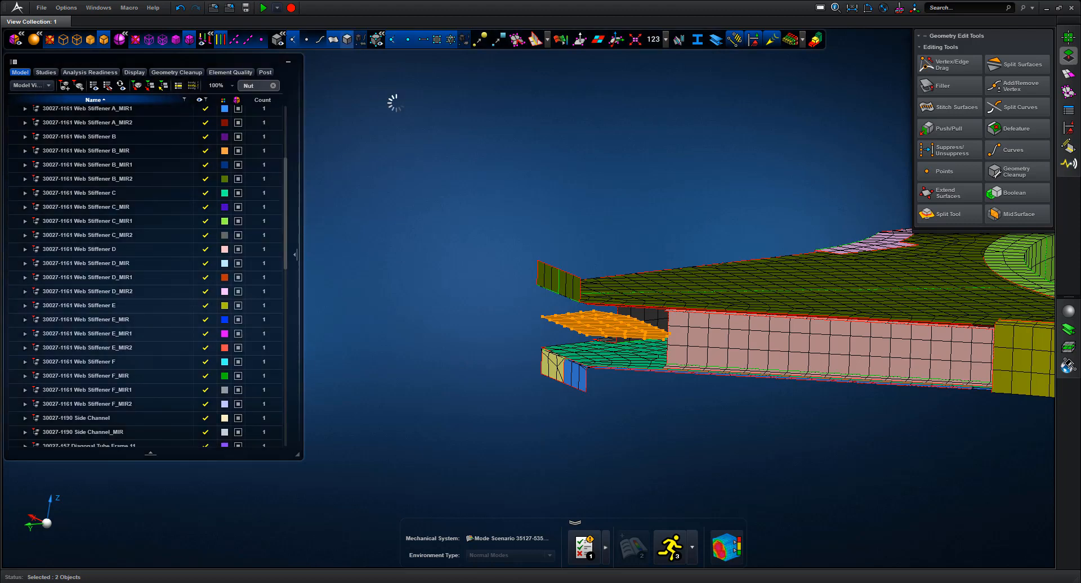
click(548, 305)
right_click(548, 303)
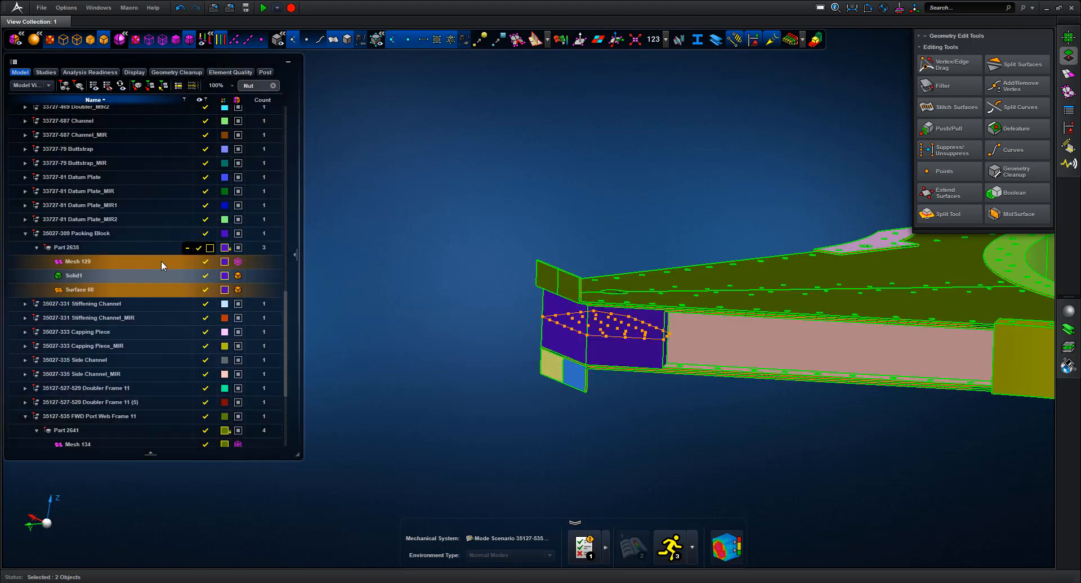
right_click(80, 292)
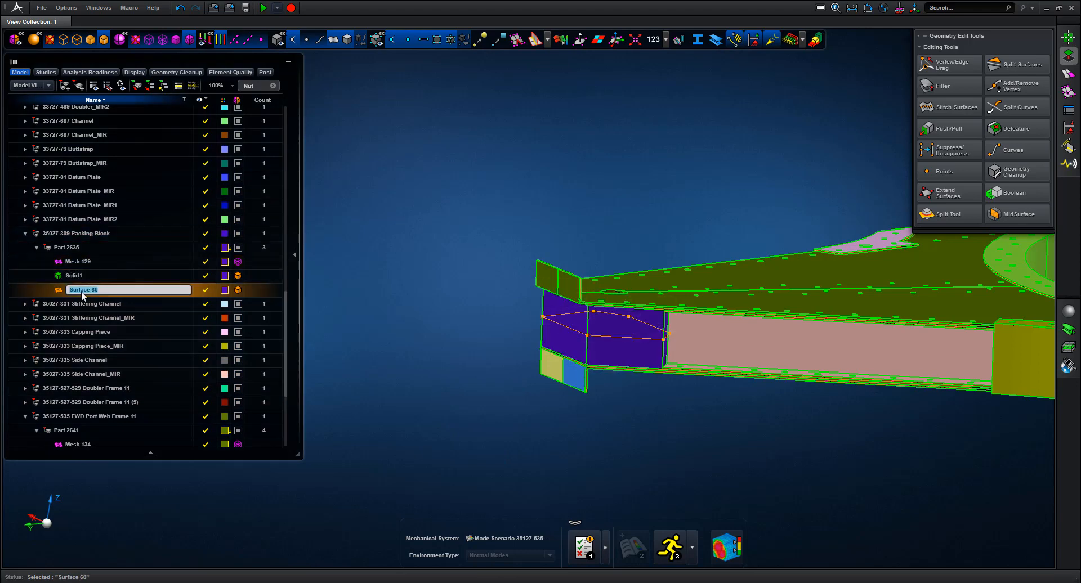
click(39, 305)
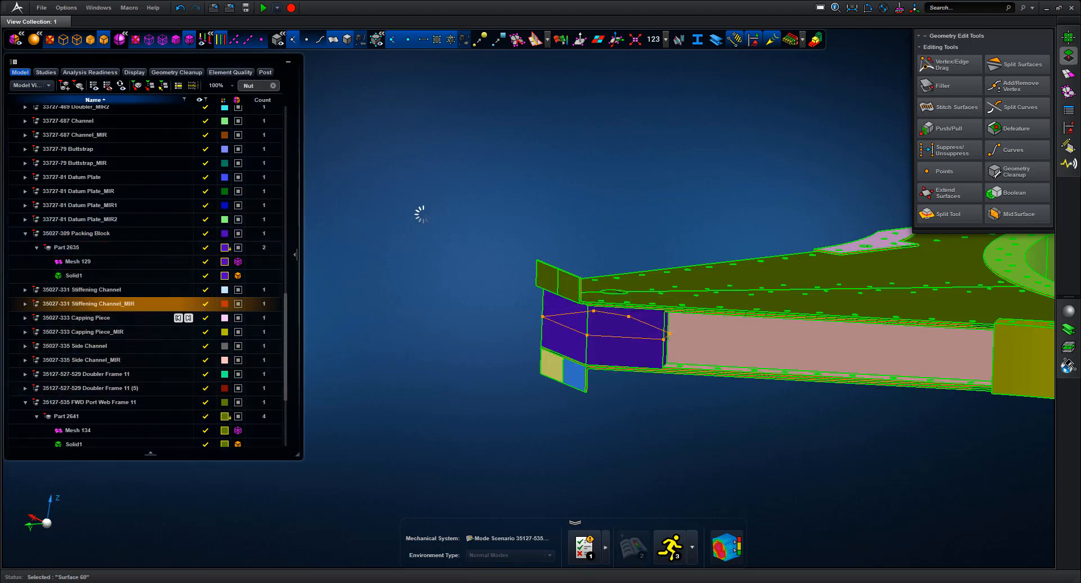
Show only Part 2635 and orbit around the packing block
click(72, 248)
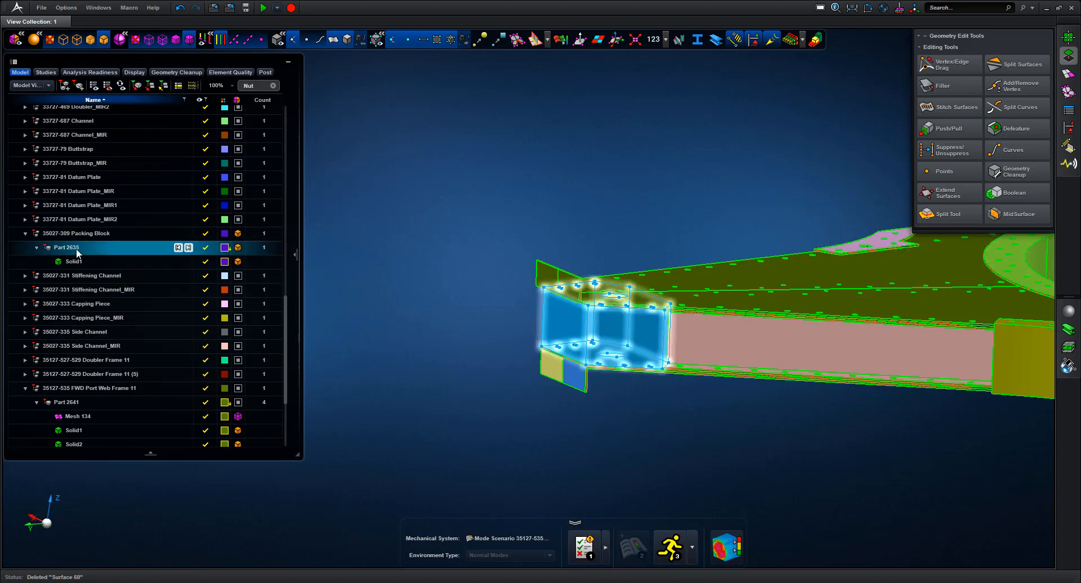
right_click(70, 248)
click(50, 340)
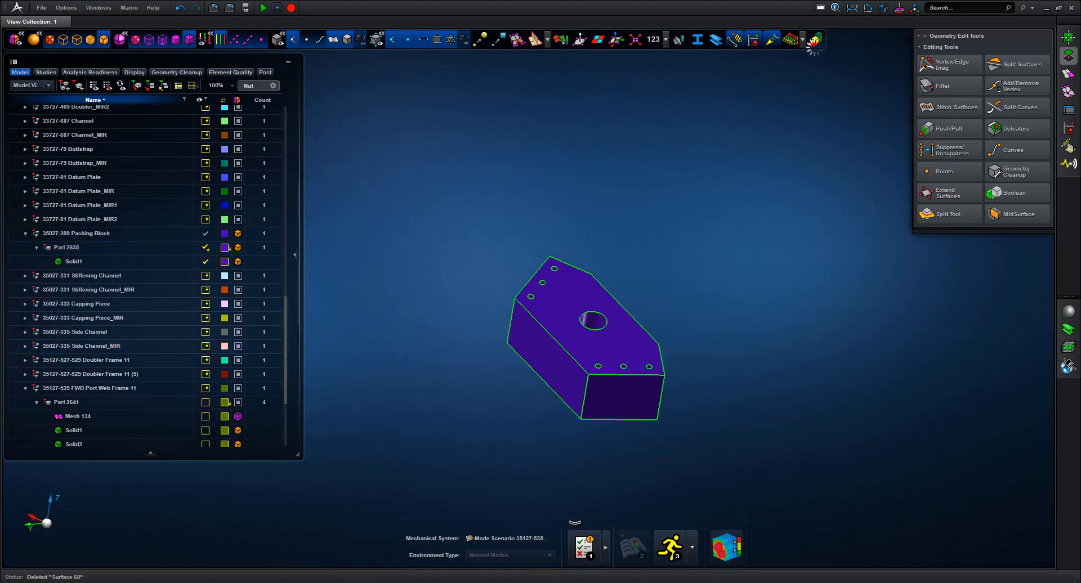
mouse_move(744, 130)
middle_down()
mouse_move(671, 95)
mouse_move(737, 122)
middle_up()
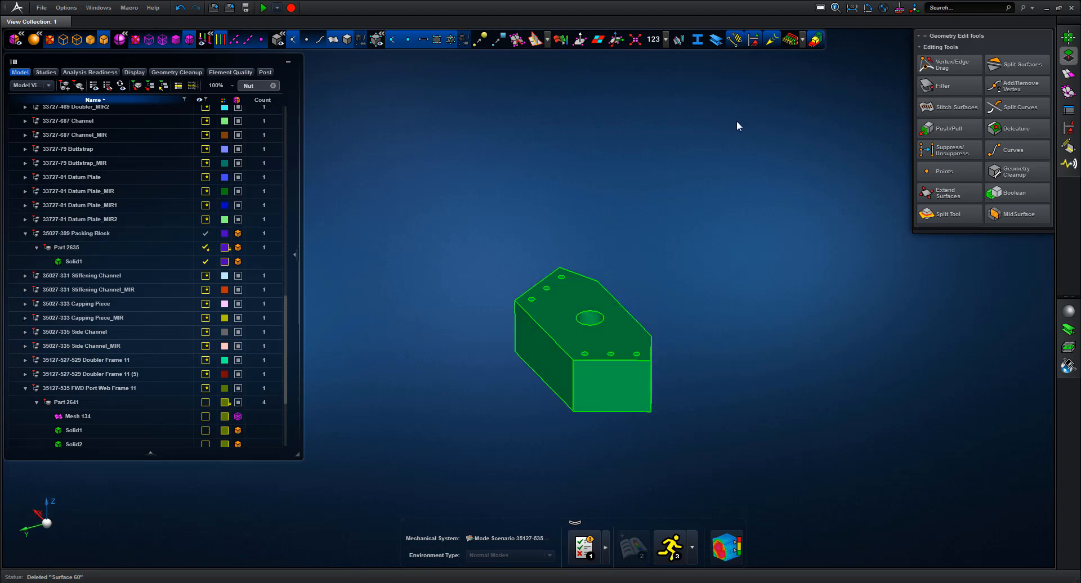
Mesh the packing block with 5 mm 2.5D hex elements and inspect it without part colouring
click(1070, 74)
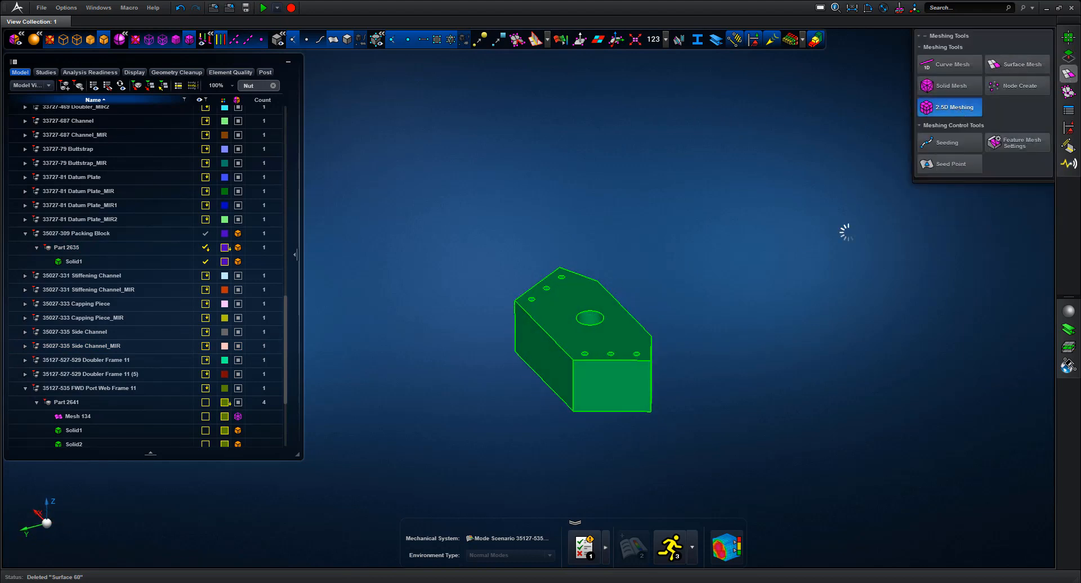
click(626, 343)
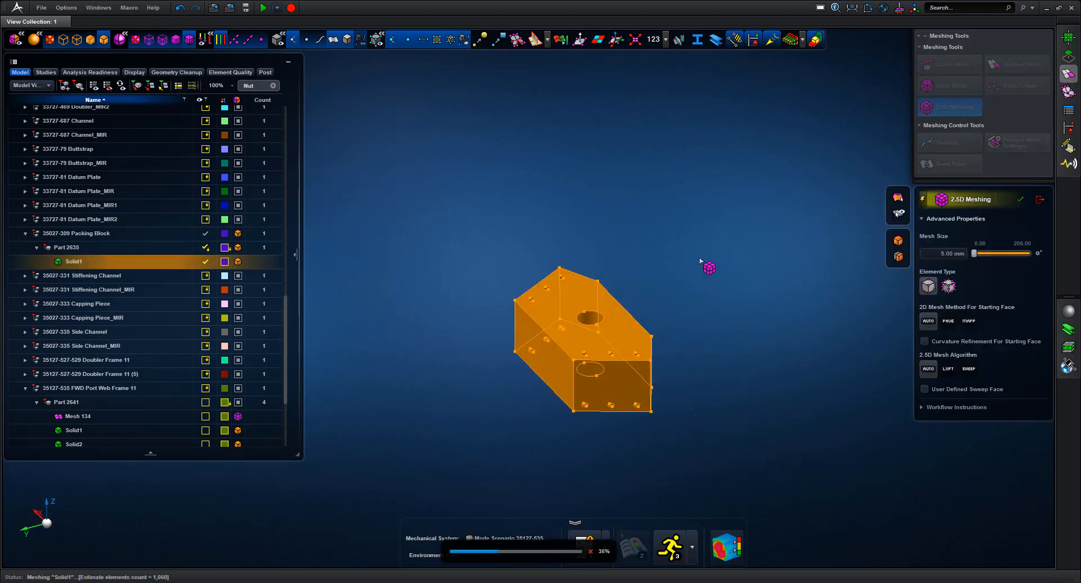
middle_drag(694, 260, 713, 329)
scroll(712, 330, up, 4)
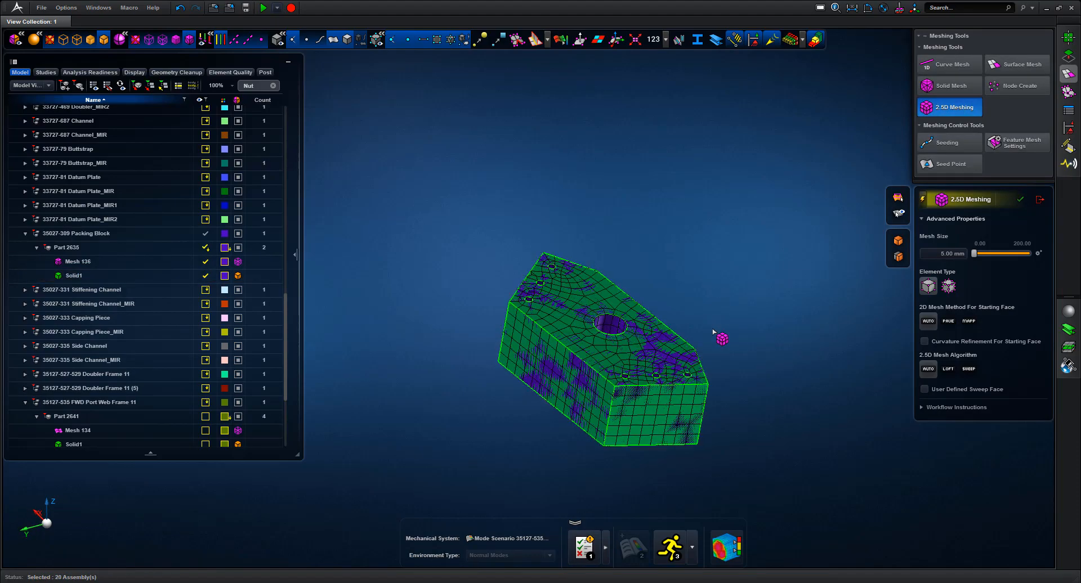
middle_drag(756, 218, 785, 220)
right_drag(781, 220, 760, 210)
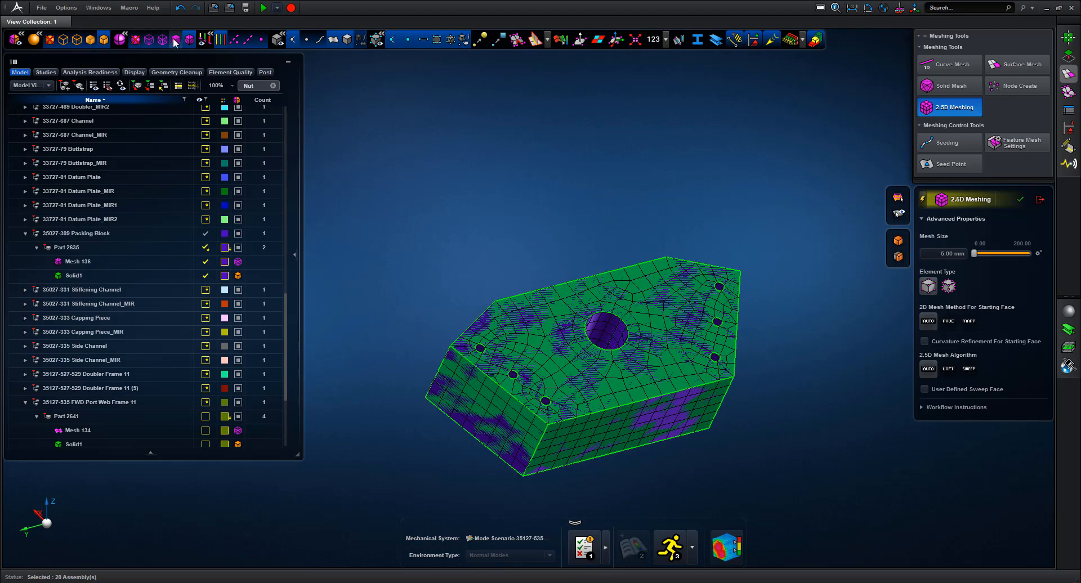
click(162, 39)
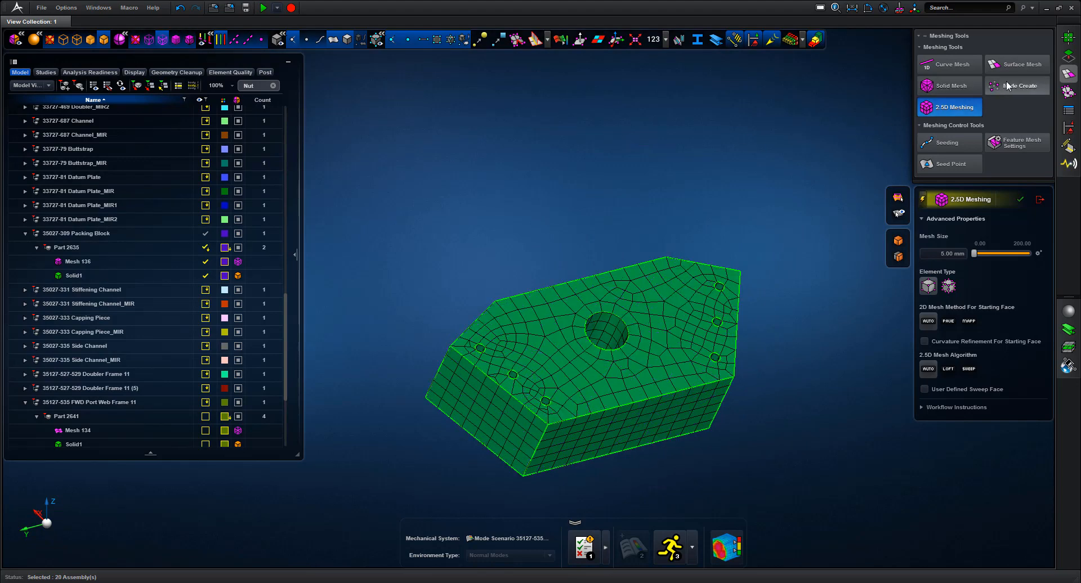
click(1070, 56)
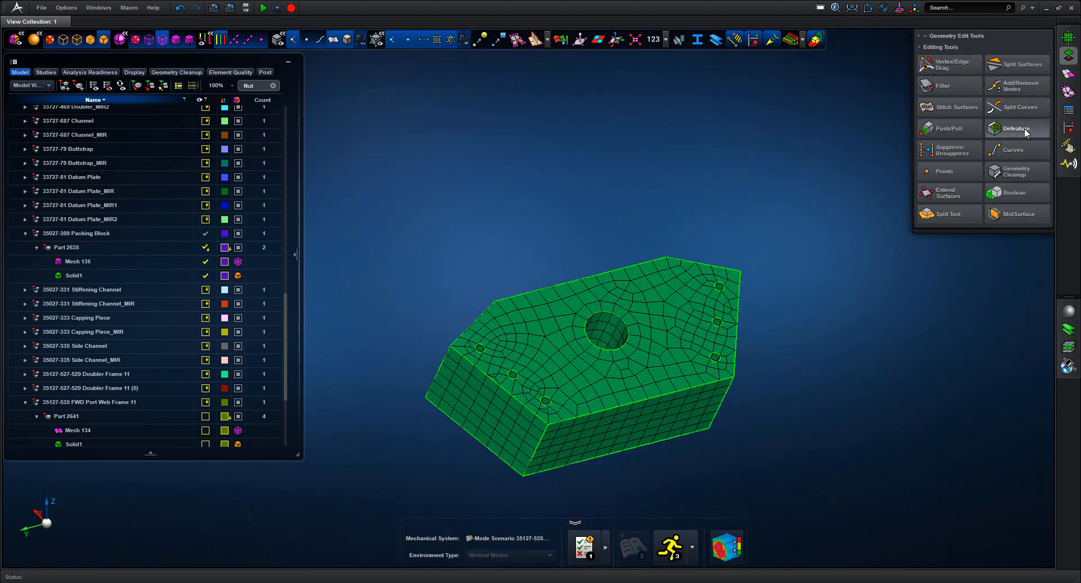
Defeature the packing block's small holes, keeping only the large central hole
click(1017, 128)
middle_drag(687, 334, 667, 364)
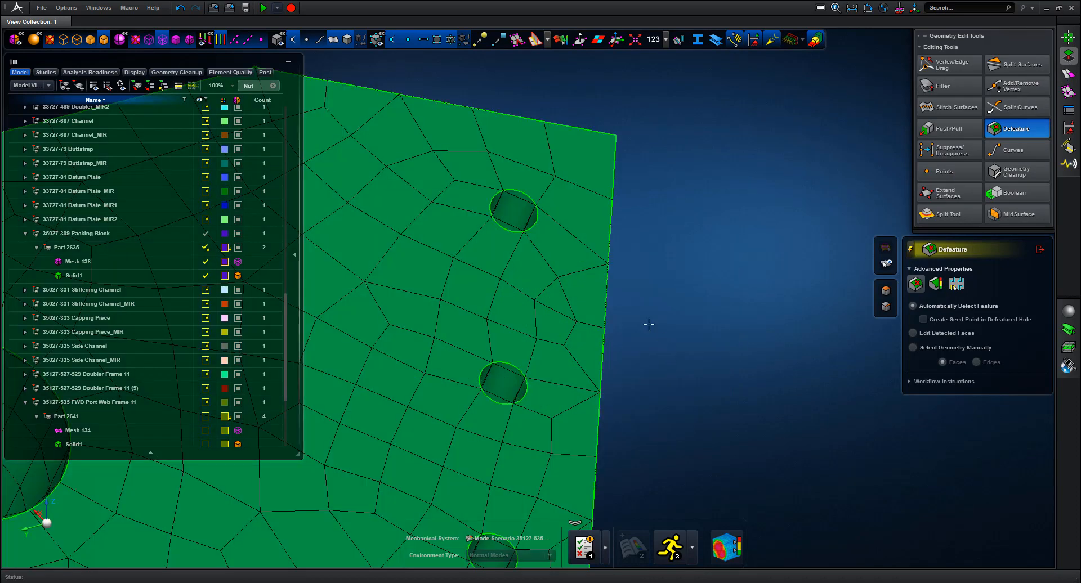
click(509, 217)
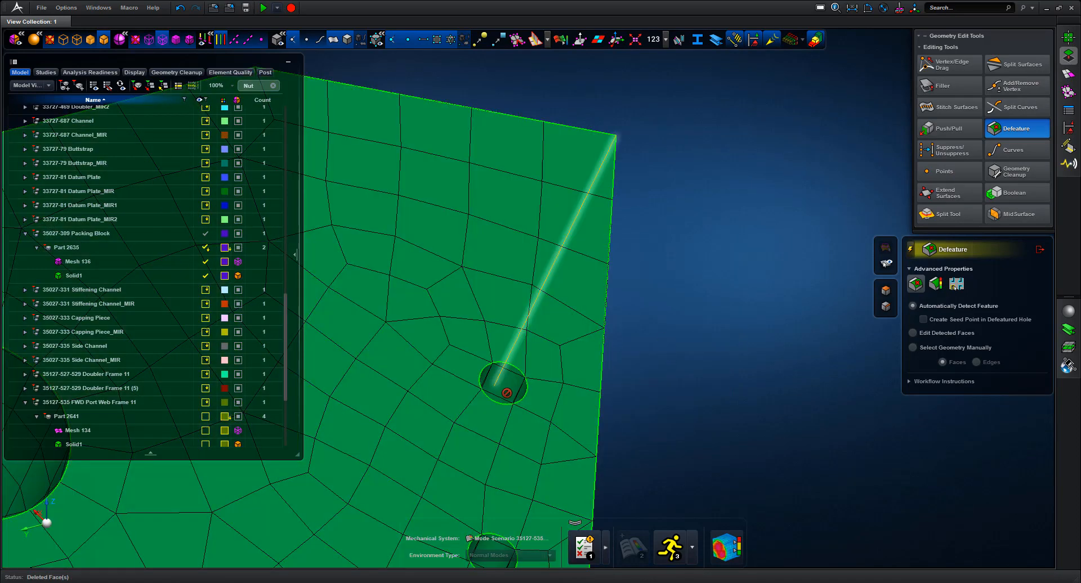
click(514, 394)
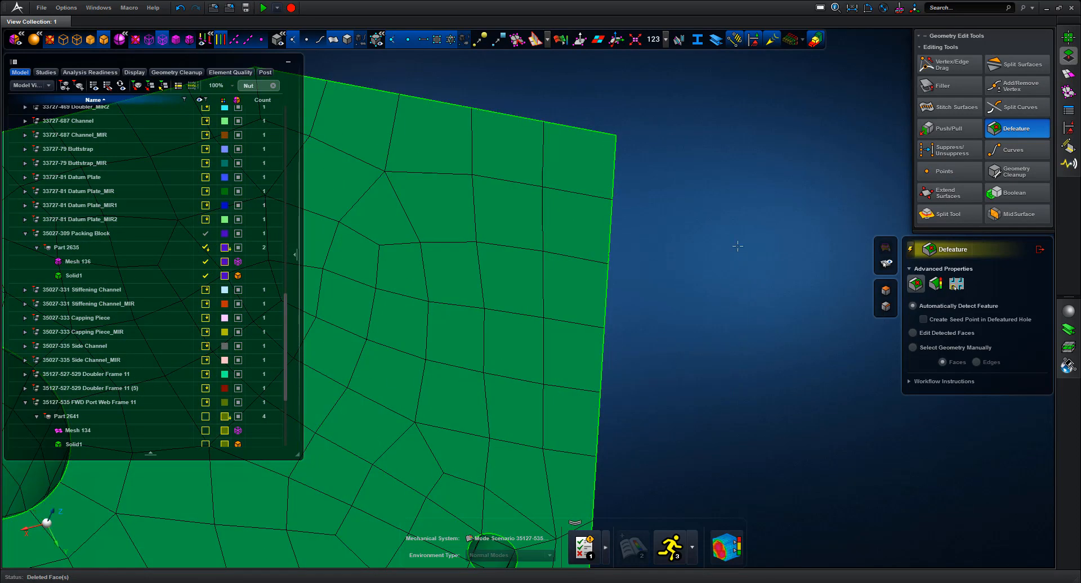
scroll(657, 157, down, 5)
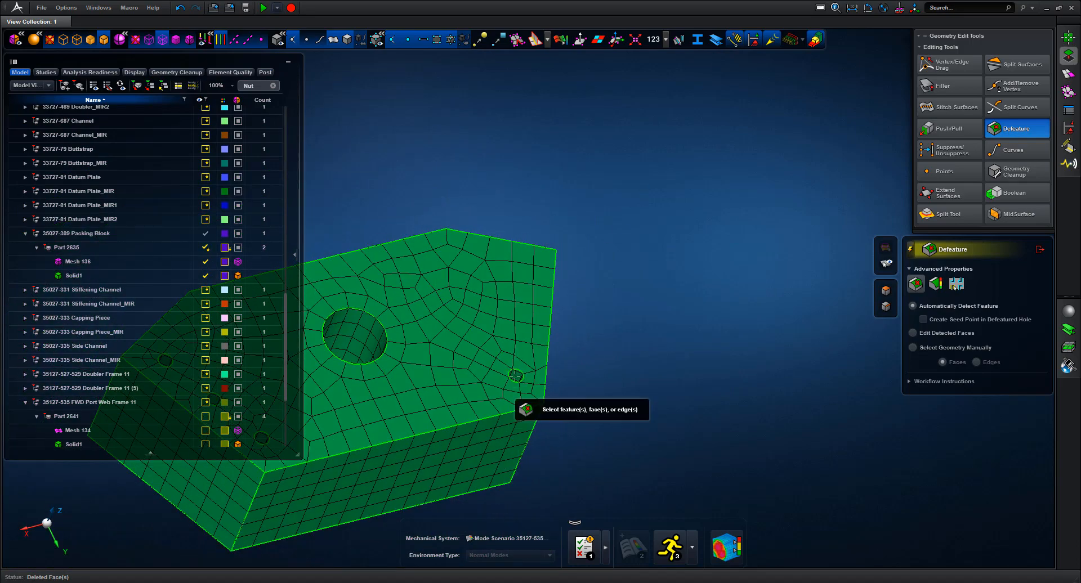
click(516, 377)
scroll(819, 204, down, 5)
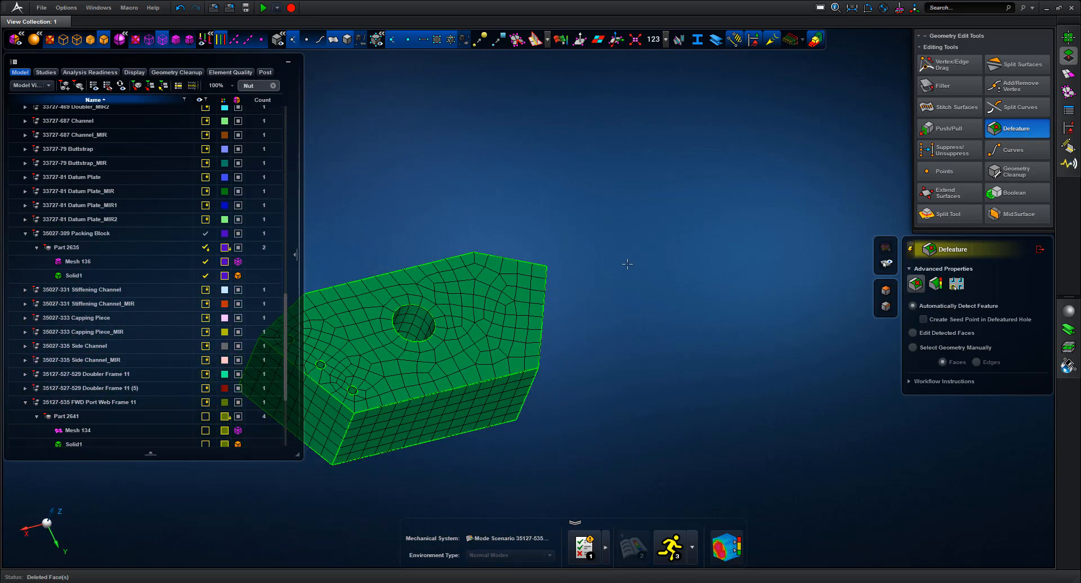
scroll(432, 346, up, 5)
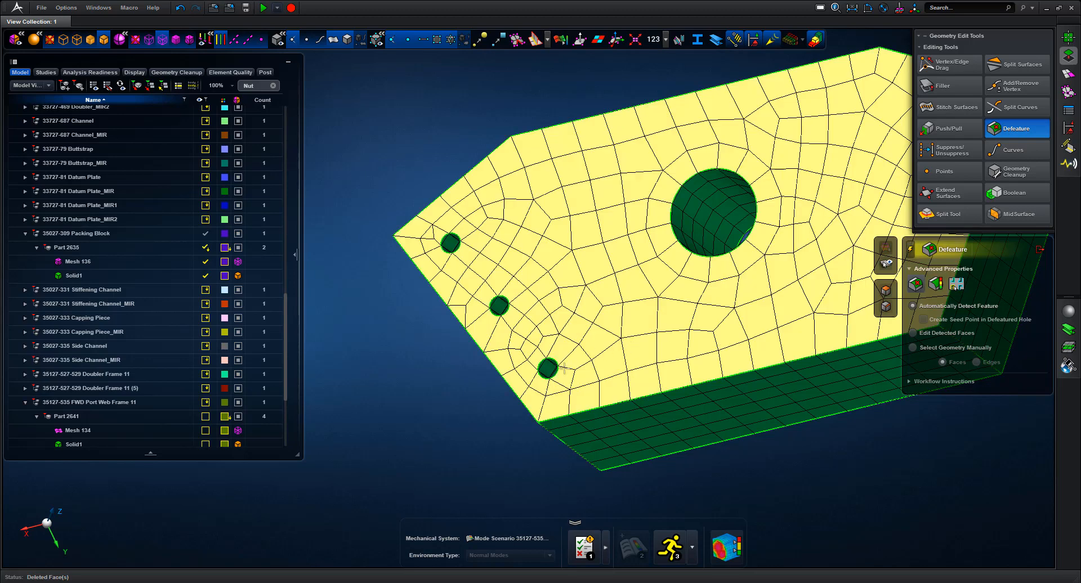
click(548, 368)
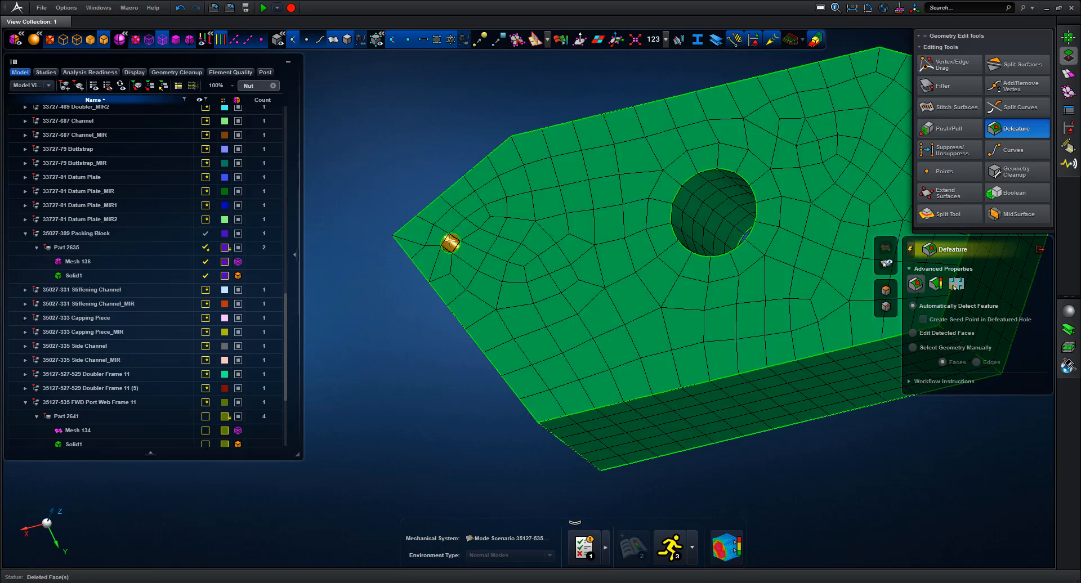
click(451, 243)
scroll(439, 354, down, 5)
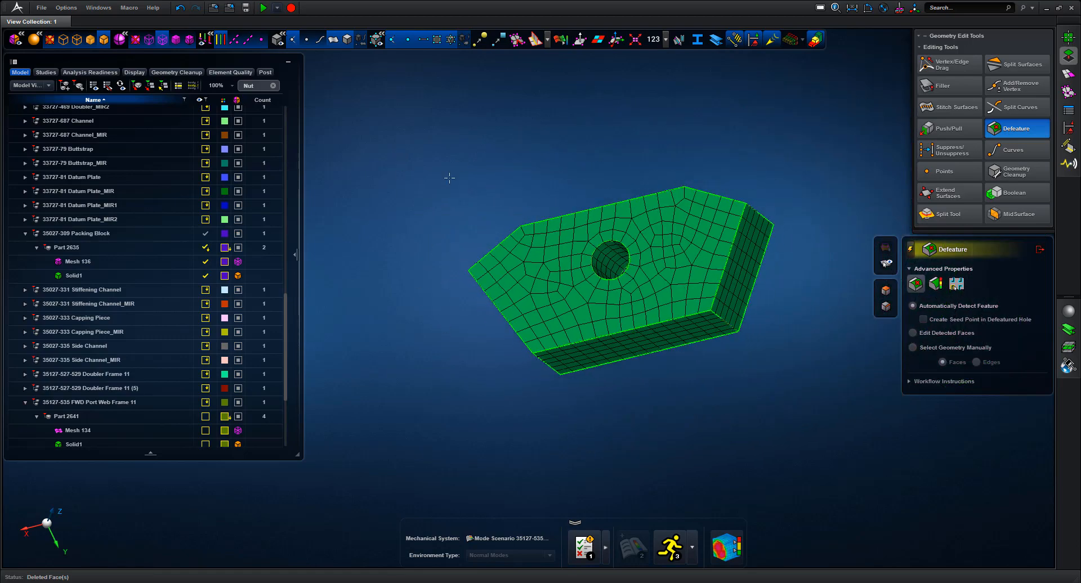
middle_drag(449, 176, 561, 151)
Close Defeature and show only the Frame 11 Assembly
click(1039, 250)
key(f)
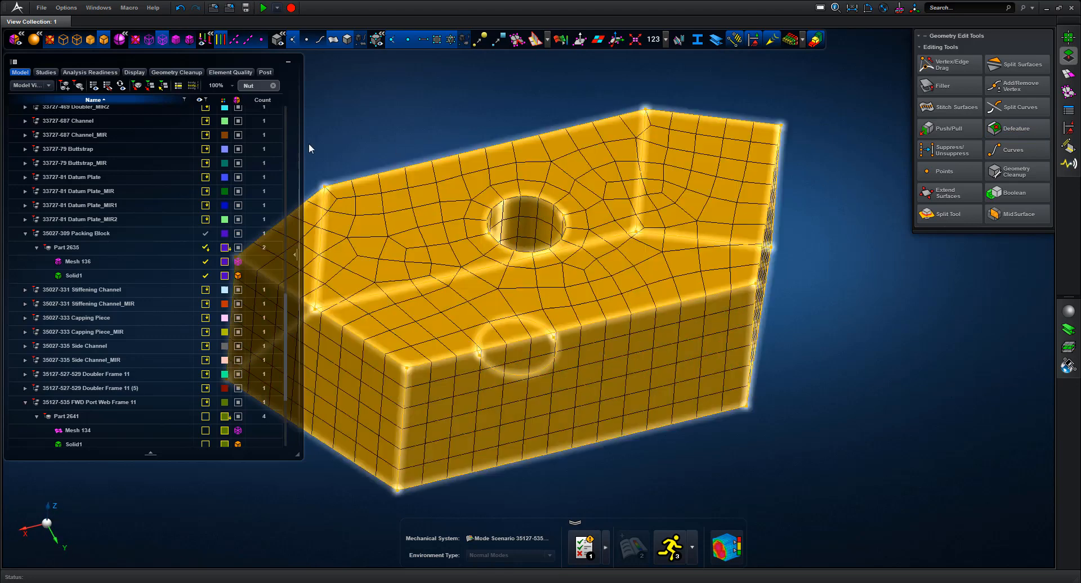
drag(286, 319, 243, 125)
click(237, 139)
right_click(77, 140)
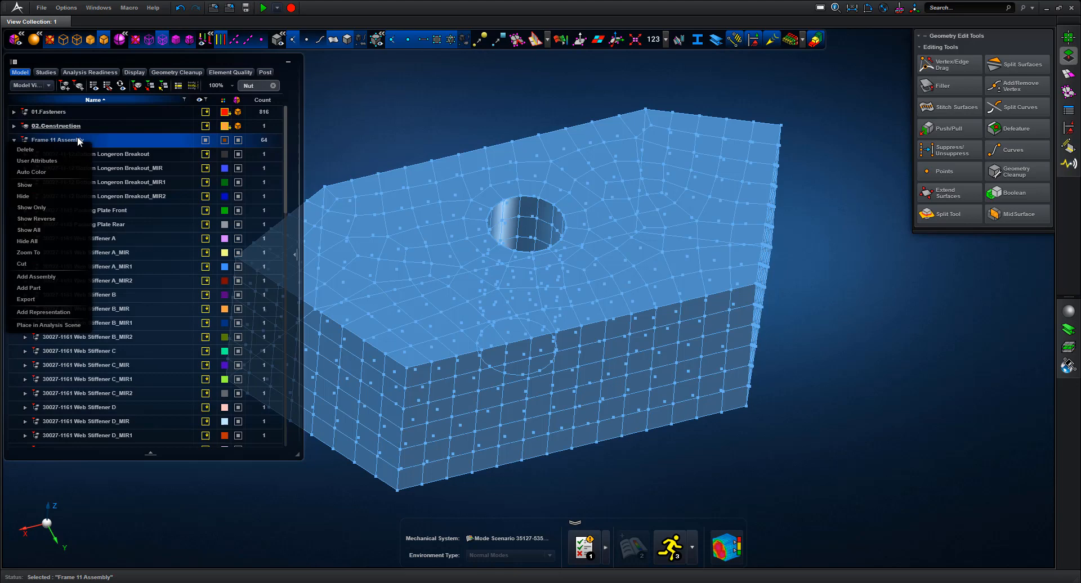
click(41, 209)
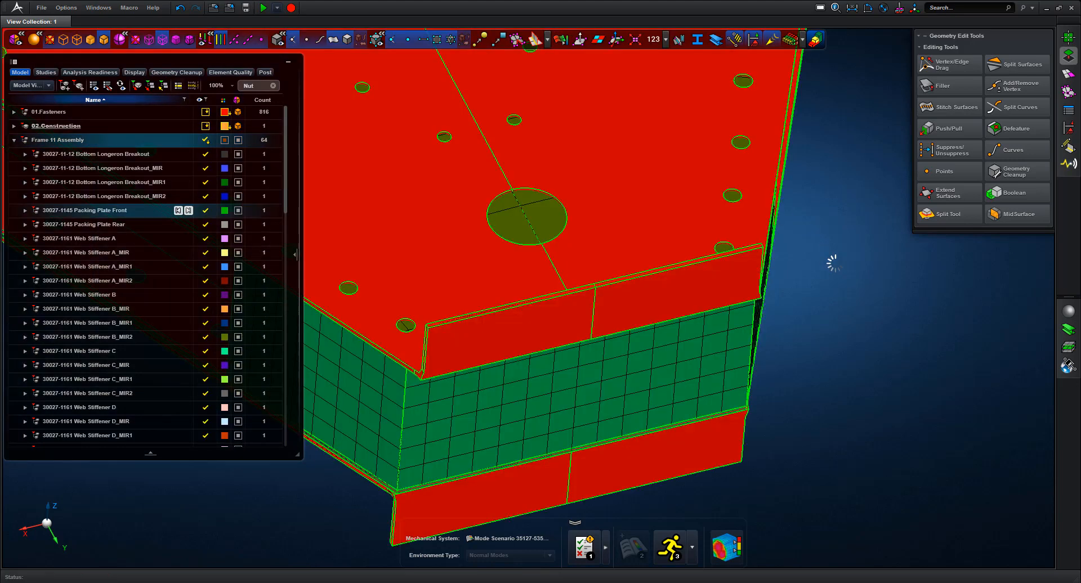
Display the frame as shaded elements with edges and fit it in view
click(833, 249)
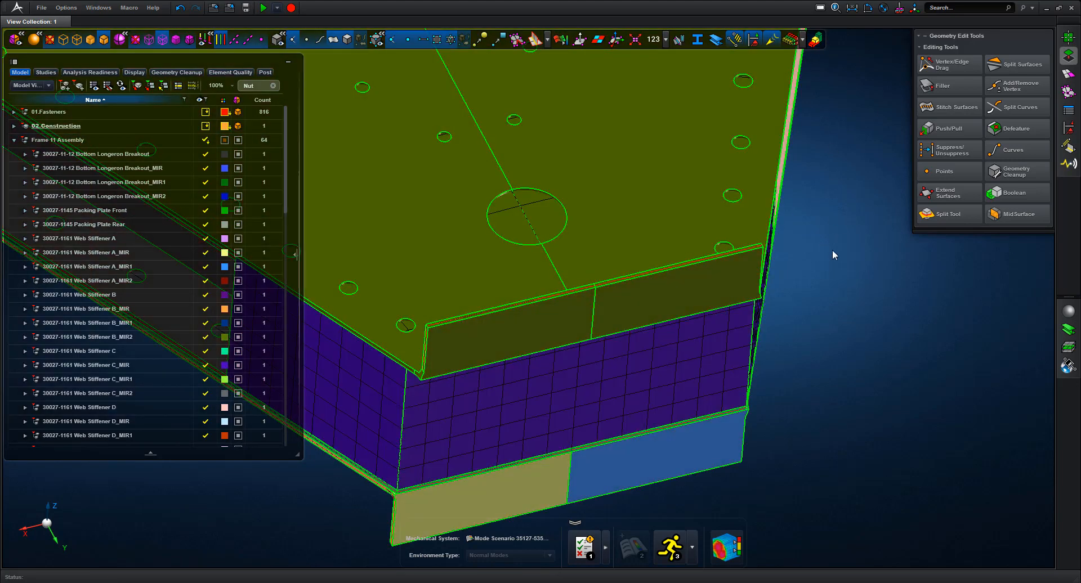
key(f)
middle_drag(825, 249, 826, 239)
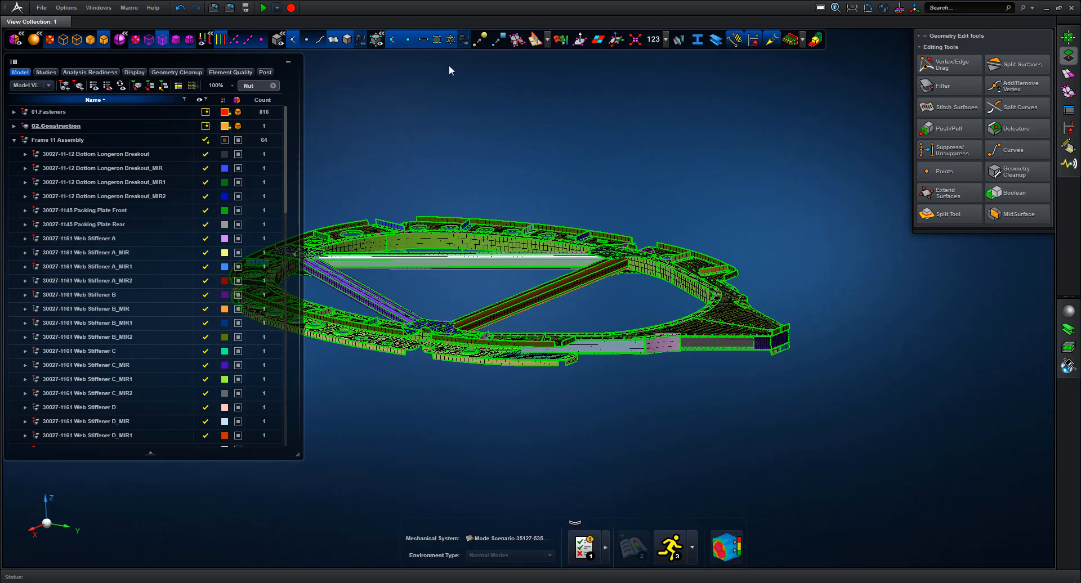
click(349, 36)
scroll(766, 336, up, 10)
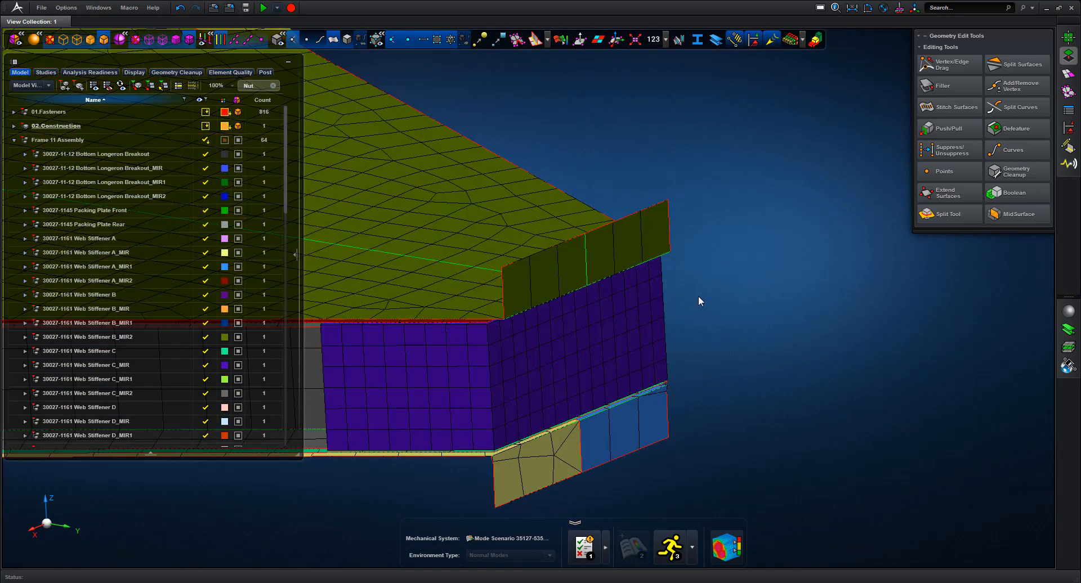
middle_drag(698, 296, 870, 325)
scroll(871, 321, down, 1)
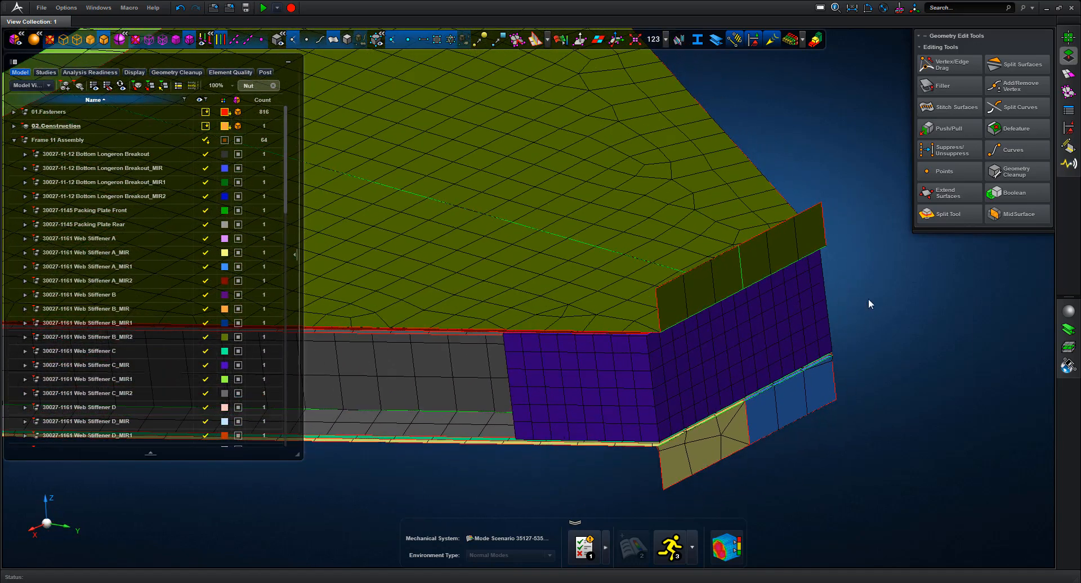
key(f)
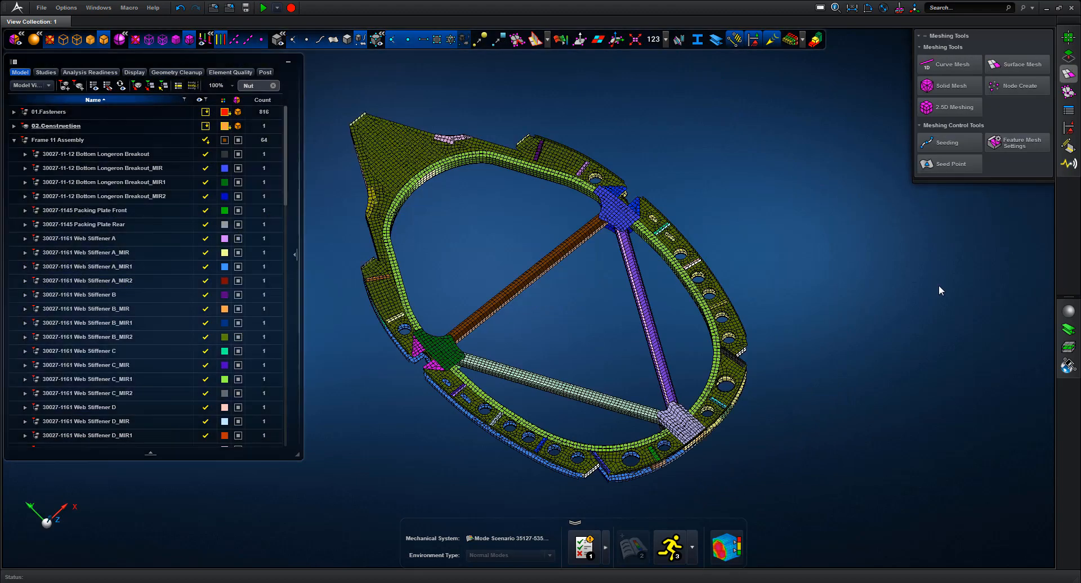
Create Glue connections by box-selecting all frame parts
click(1066, 148)
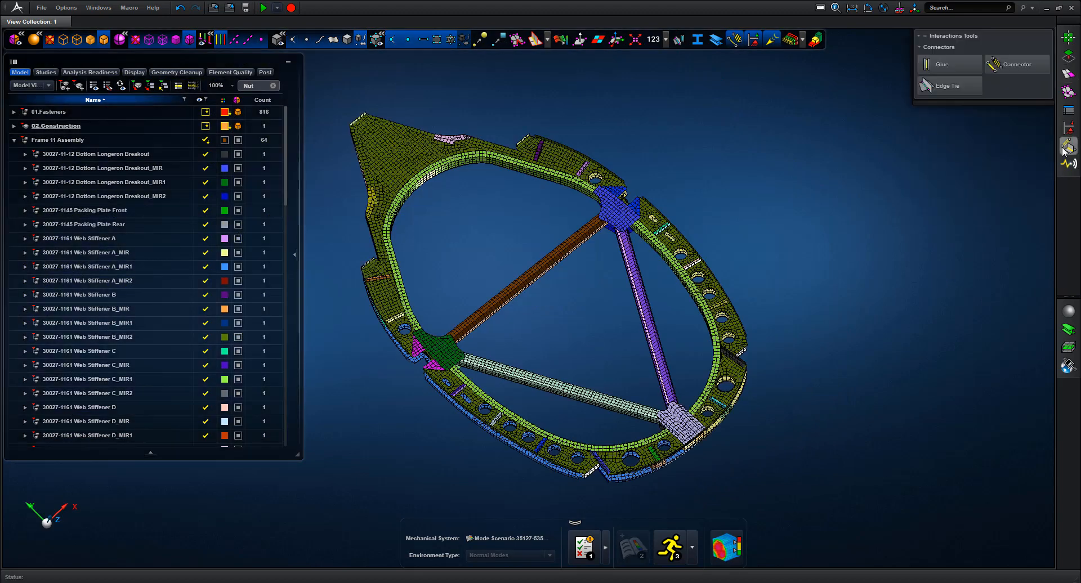
click(961, 66)
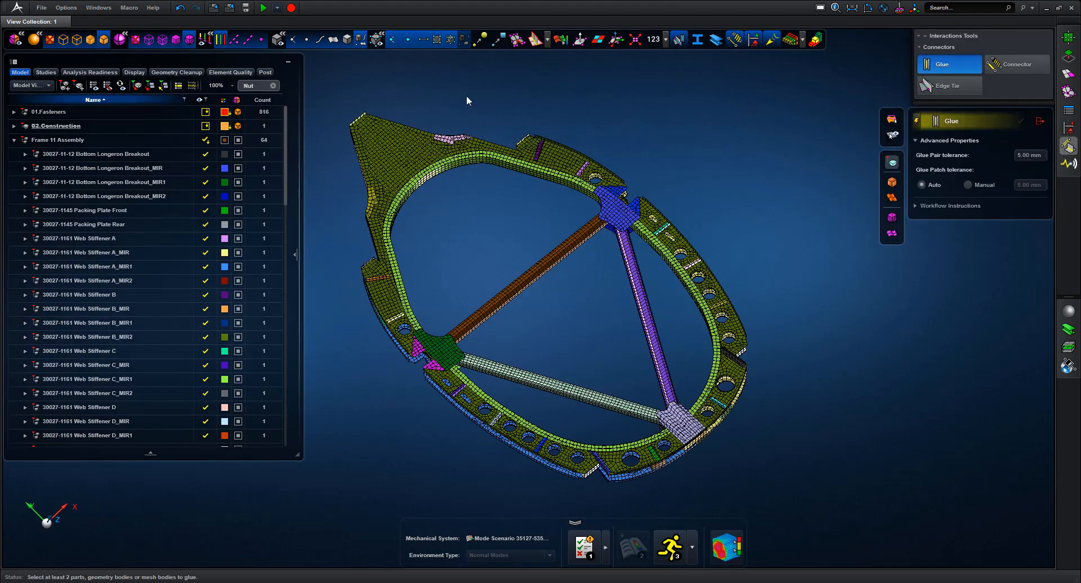
drag(524, 295, 786, 497)
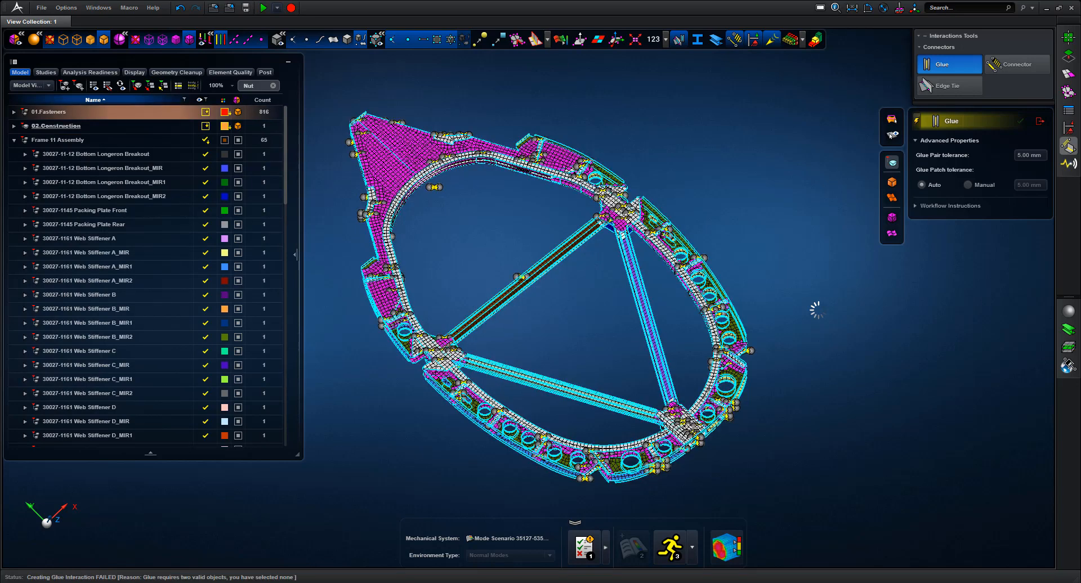
drag(285, 127, 286, 420)
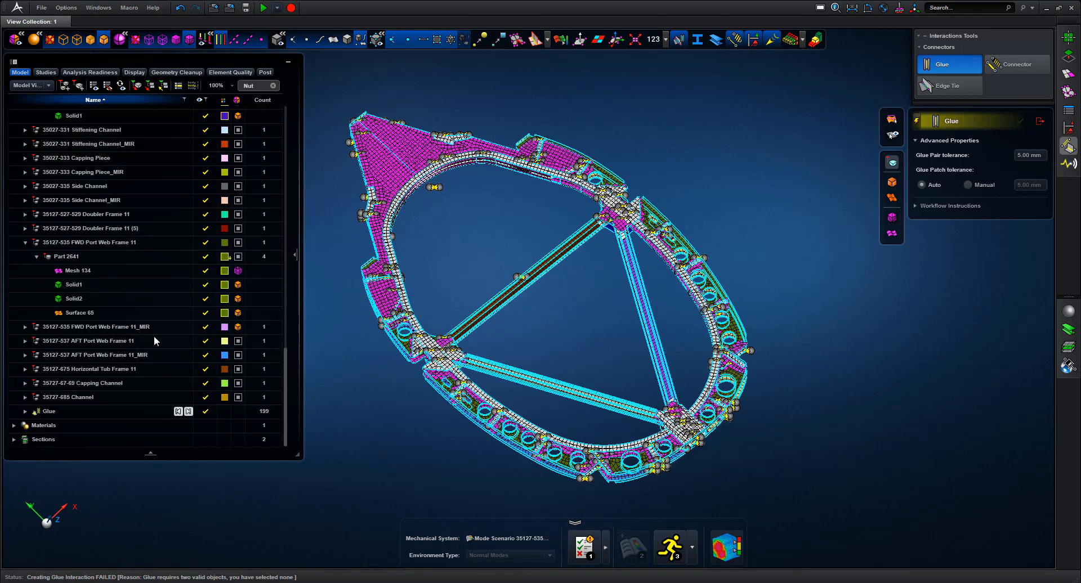
Collapse the tree branches, isolate the Glue group in the view and close the Glue tool
click(34, 244)
click(26, 243)
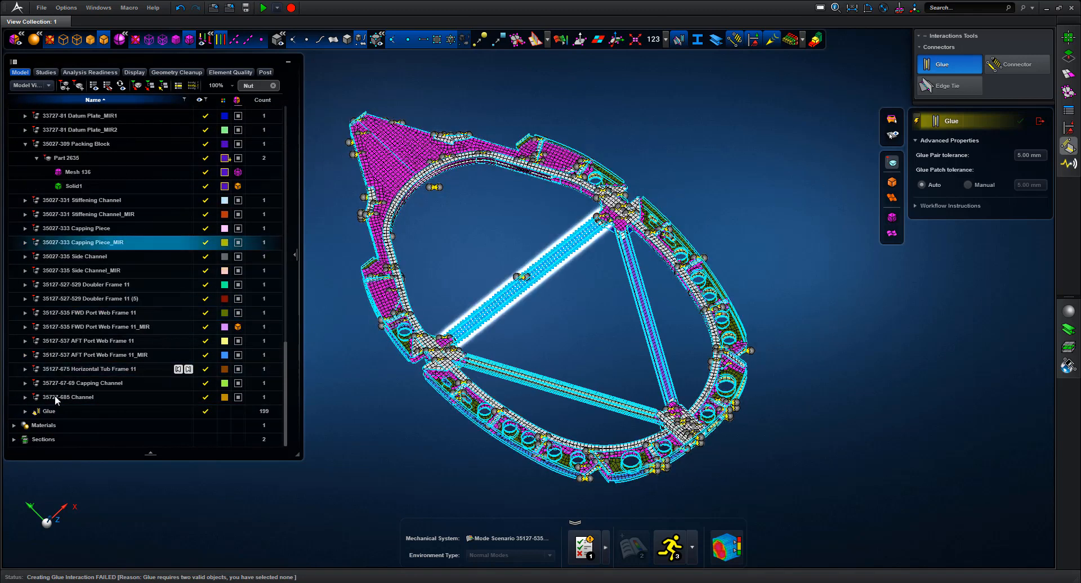
click(19, 413)
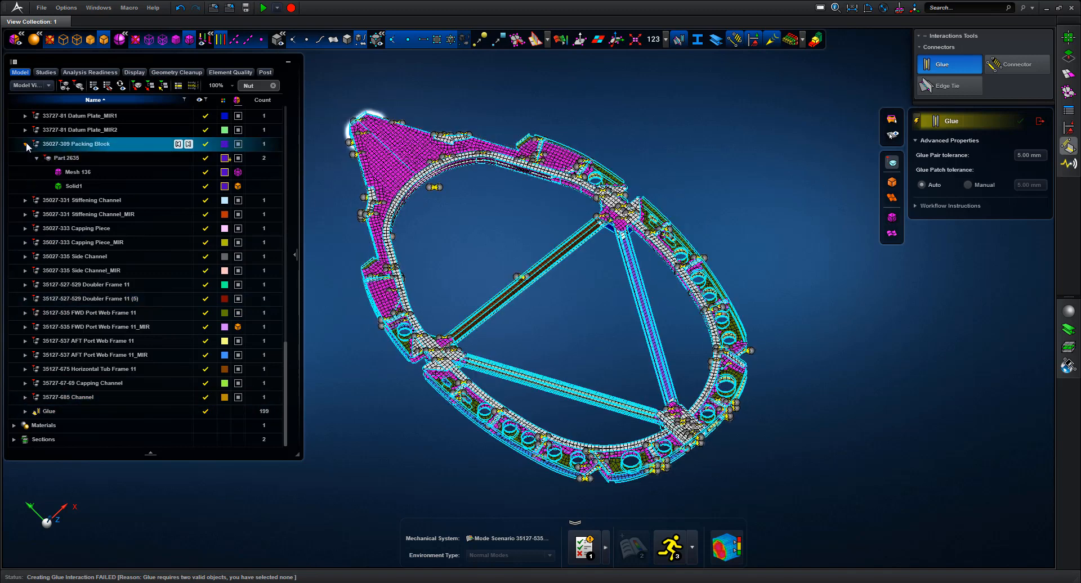
click(25, 144)
click(28, 145)
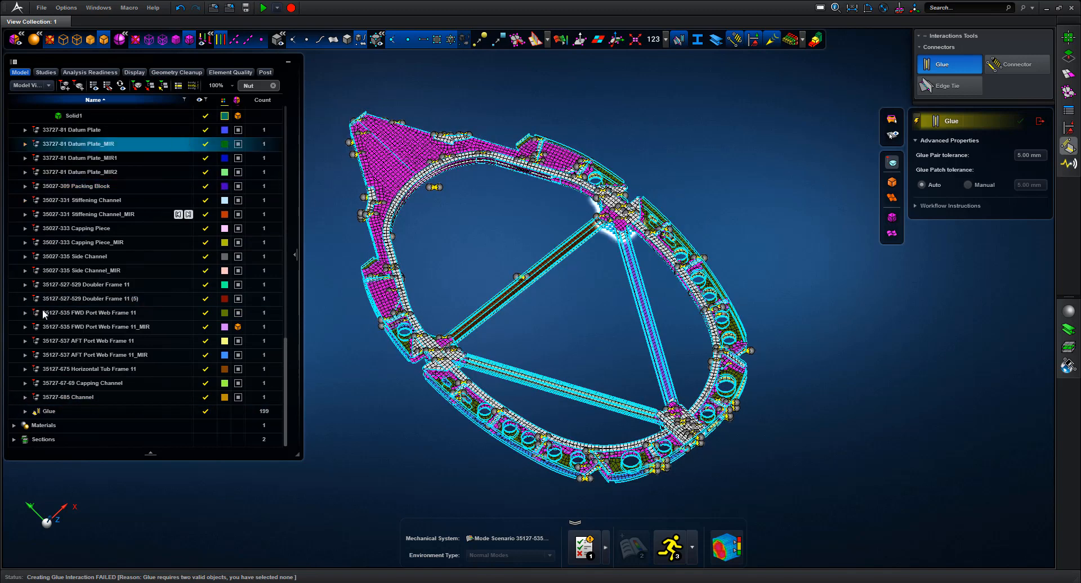
click(56, 411)
click(57, 410)
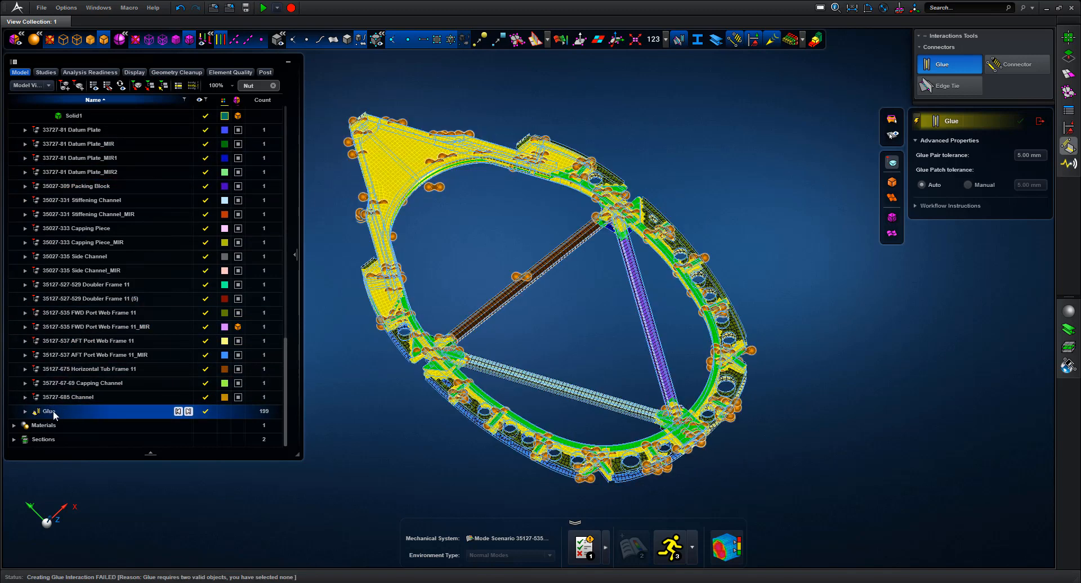
right_click(52, 411)
click(42, 458)
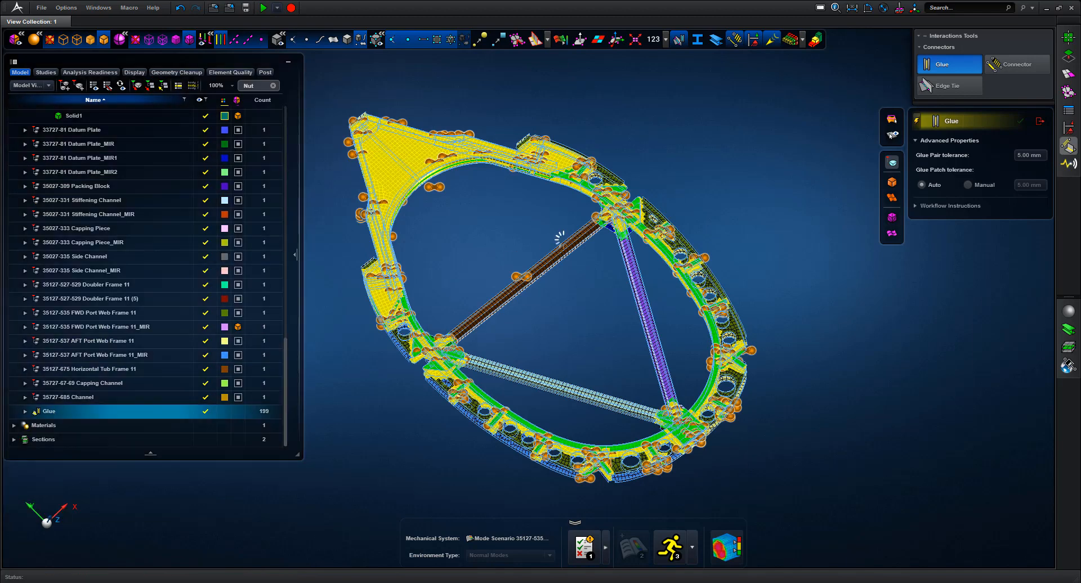
click(1042, 121)
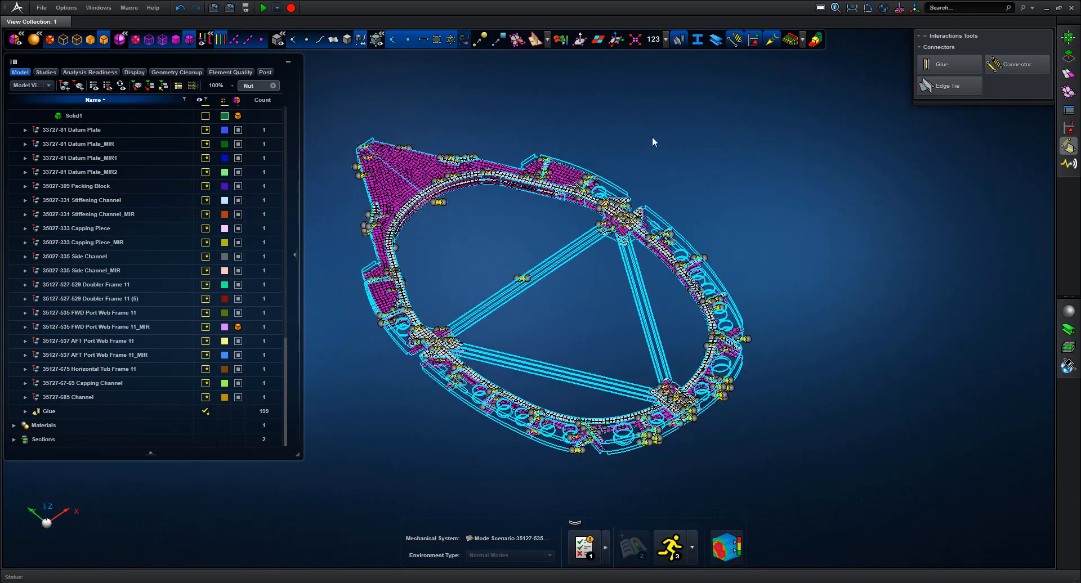
Expand the Glue group and highlight connectors Glue 199 through Glue 206
click(24, 413)
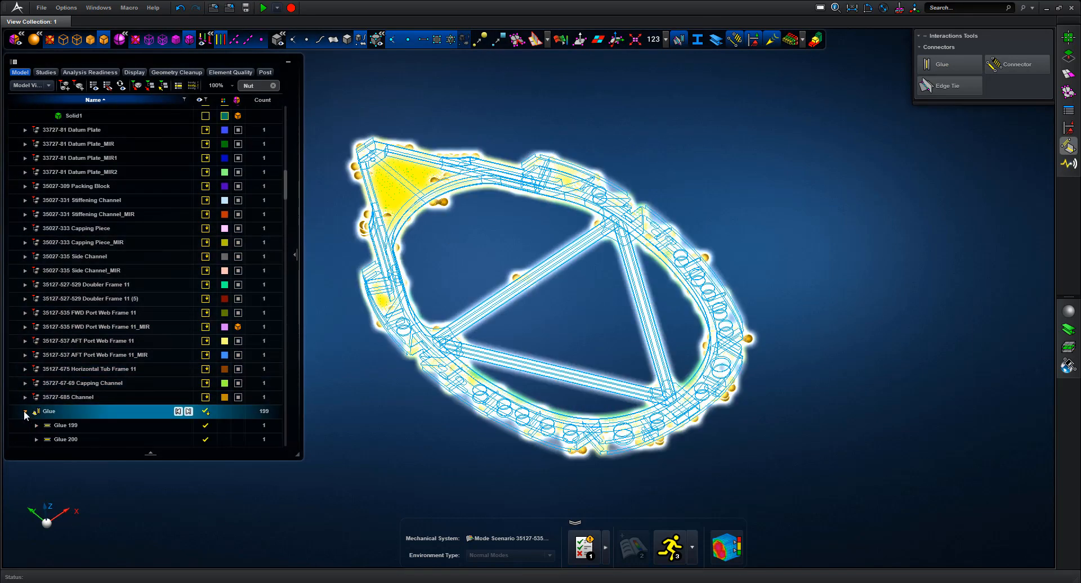
click(24, 413)
drag(287, 175, 286, 199)
click(86, 144)
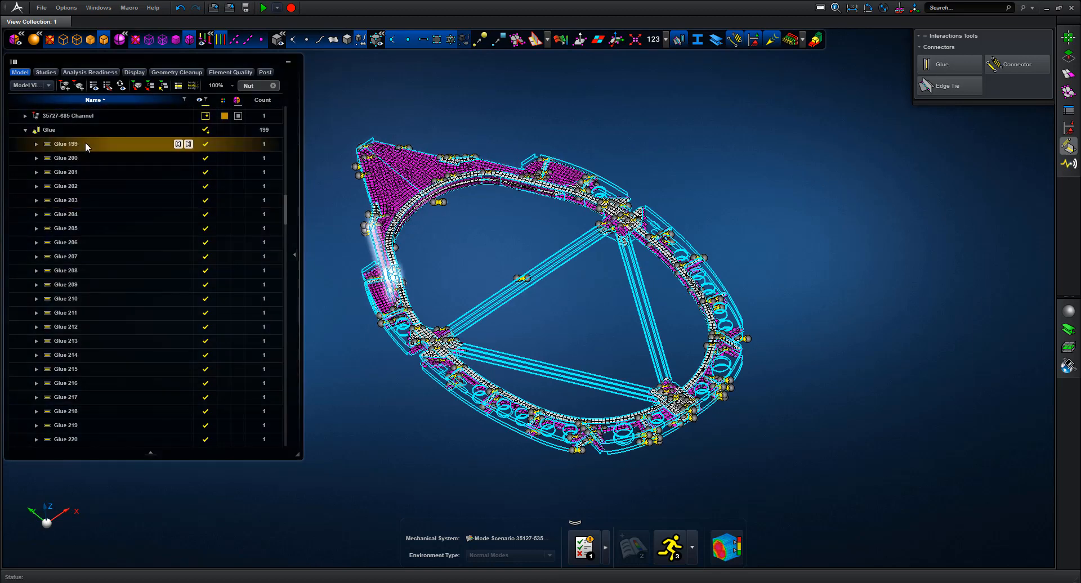
click(82, 157)
click(83, 171)
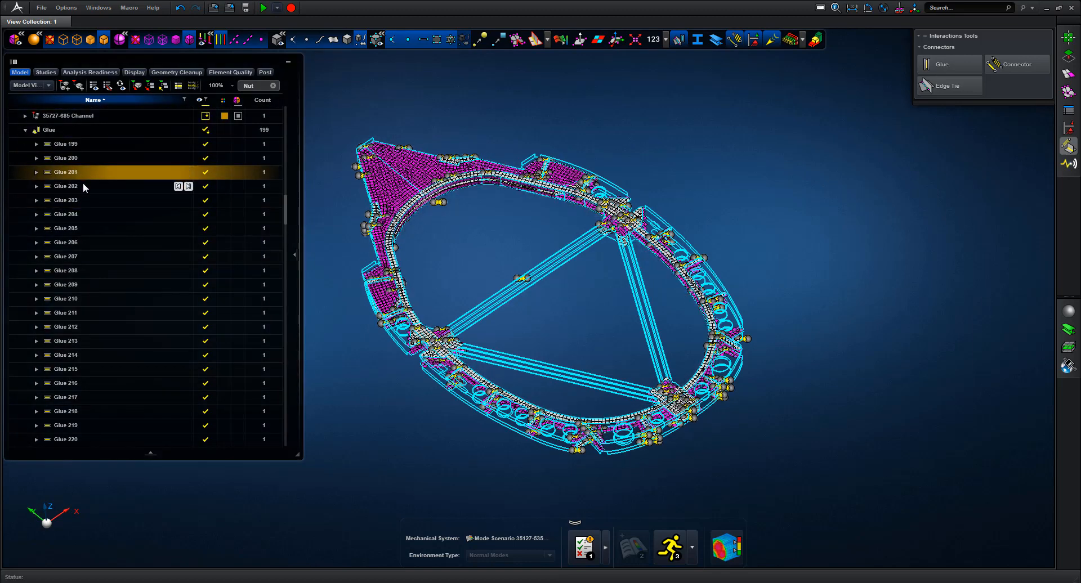
click(82, 186)
click(83, 200)
click(84, 214)
click(86, 228)
click(88, 243)
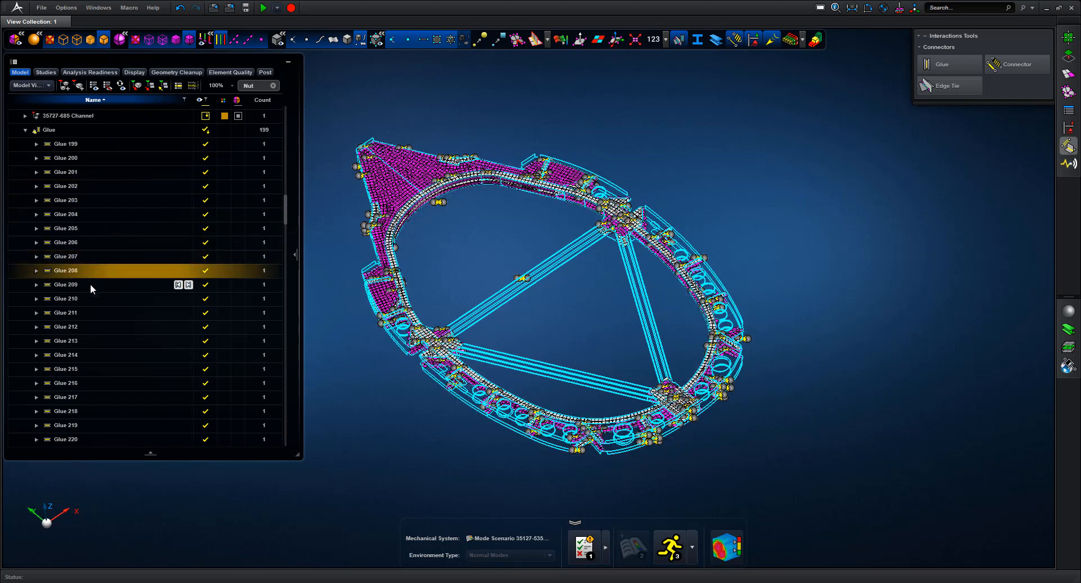
Highlight the whole Glue set, clear the selection and collapse the tree to top-level assemblies
click(24, 130)
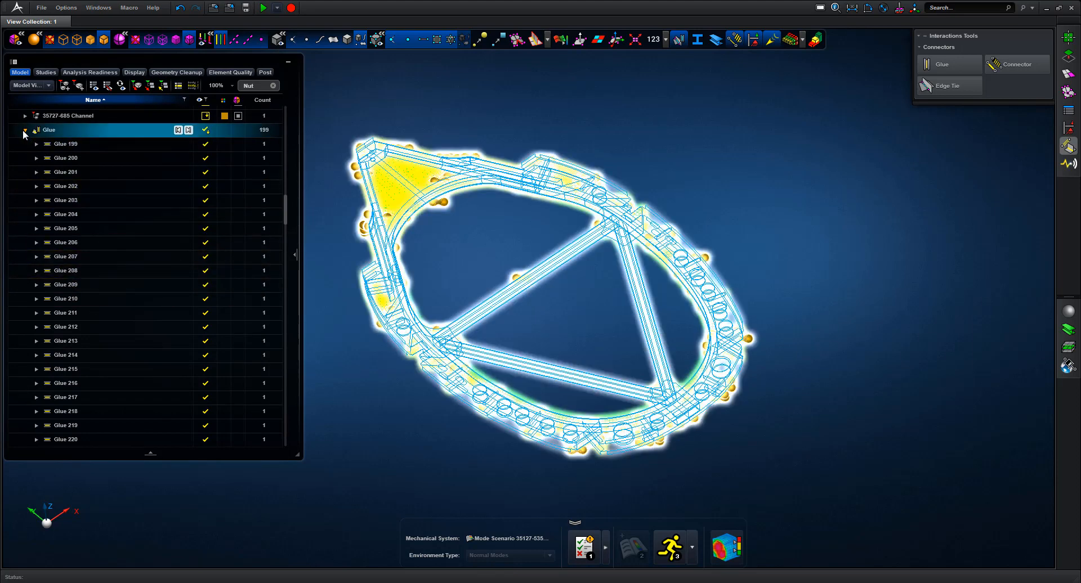
key(Escape)
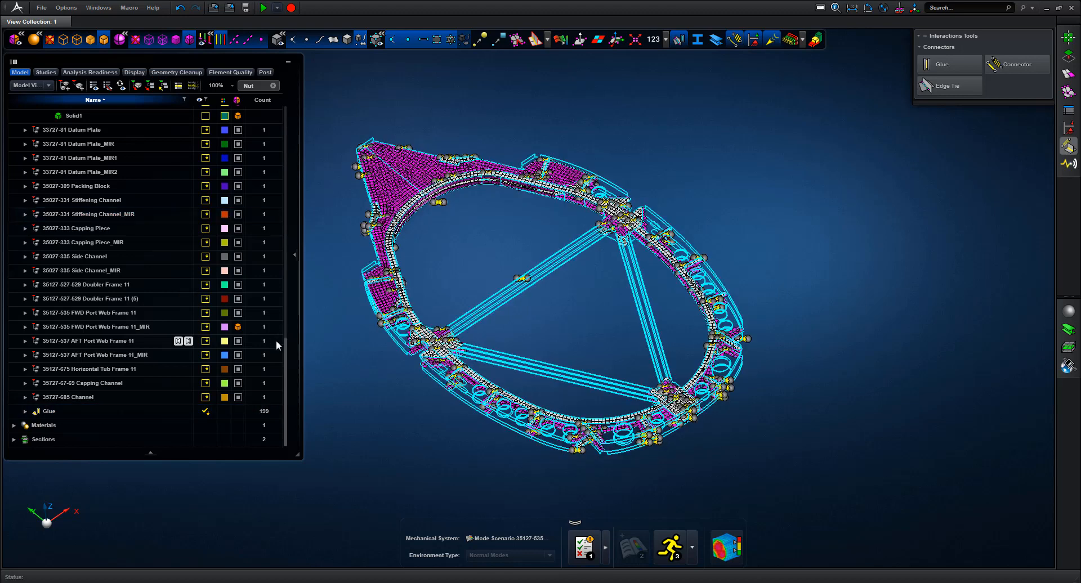
drag(285, 351, 292, 114)
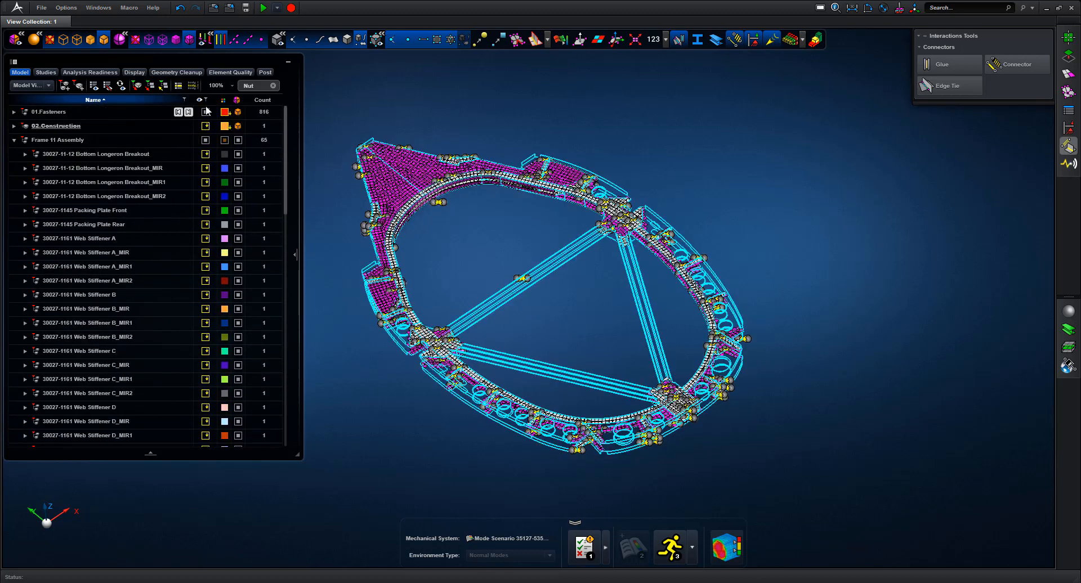
click(165, 87)
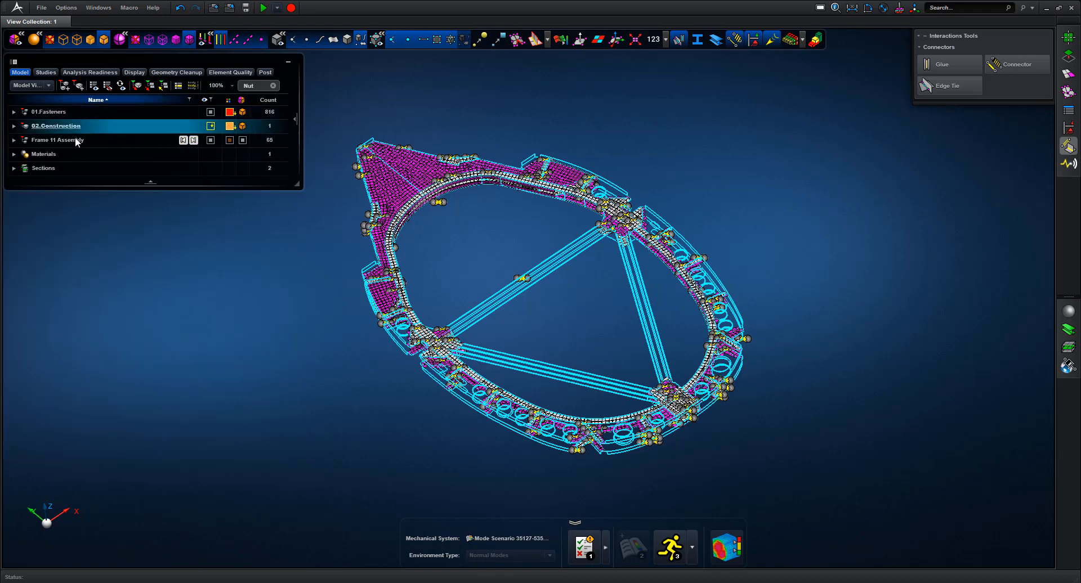
middle_drag(219, 283, 253, 287)
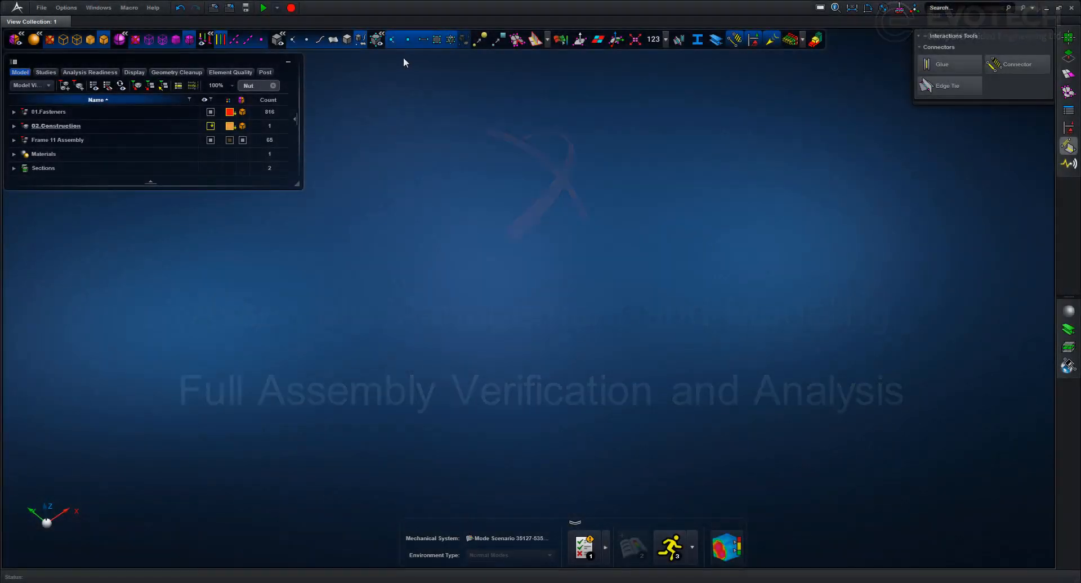
Show only the Frame 11 Assembly
right_click(117, 138)
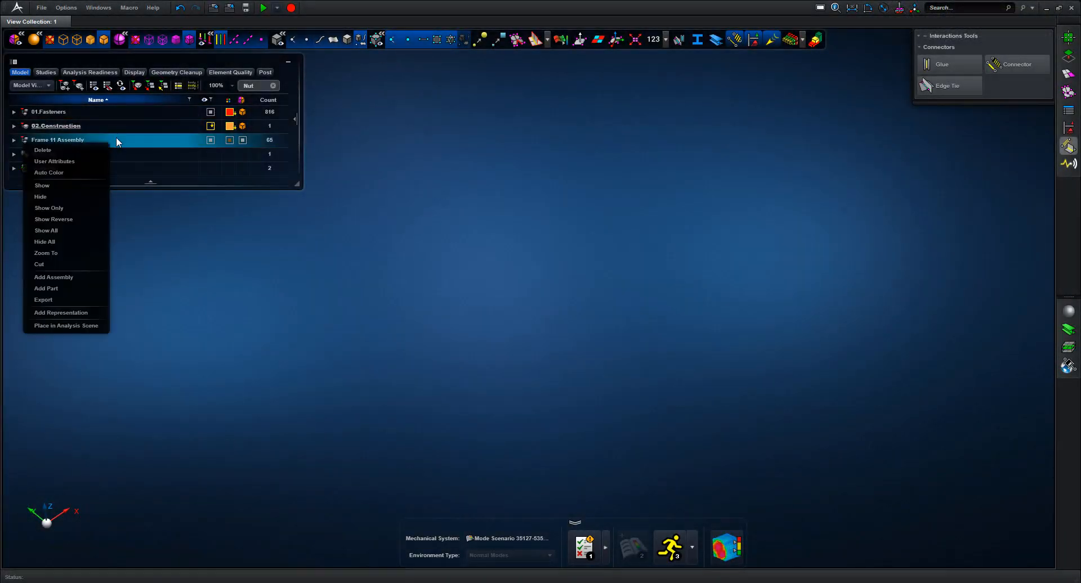
click(64, 205)
middle_drag(465, 124, 418, 123)
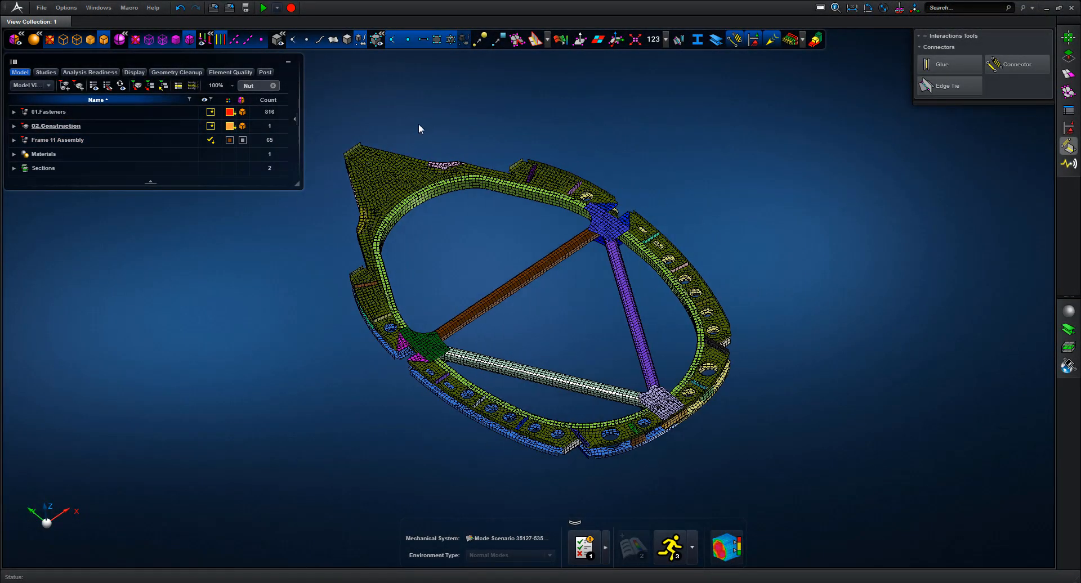
Place the Frame 11 Assembly in an analysis scene
click(80, 138)
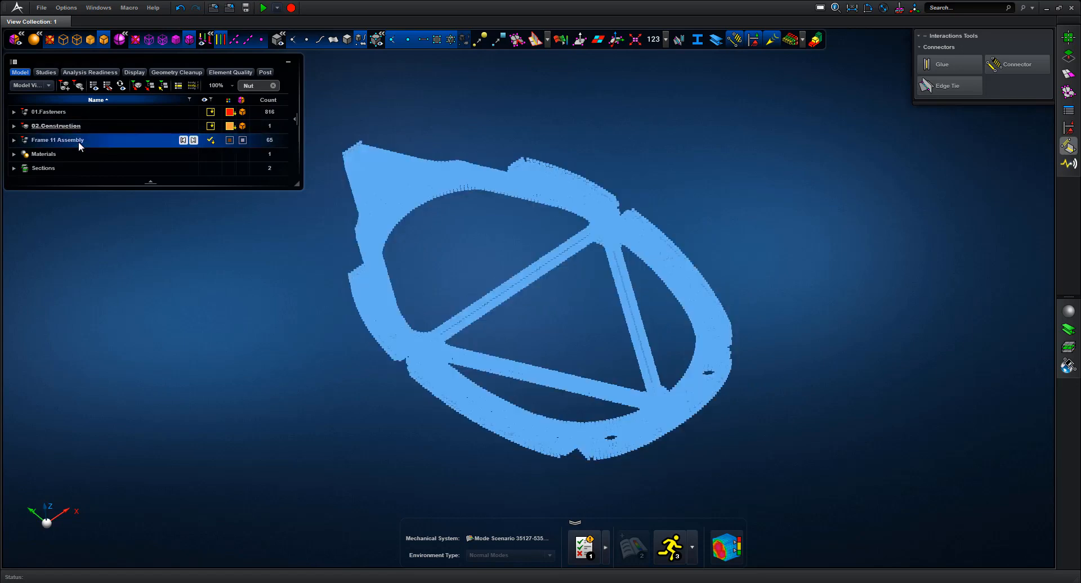
right_click(79, 141)
click(52, 330)
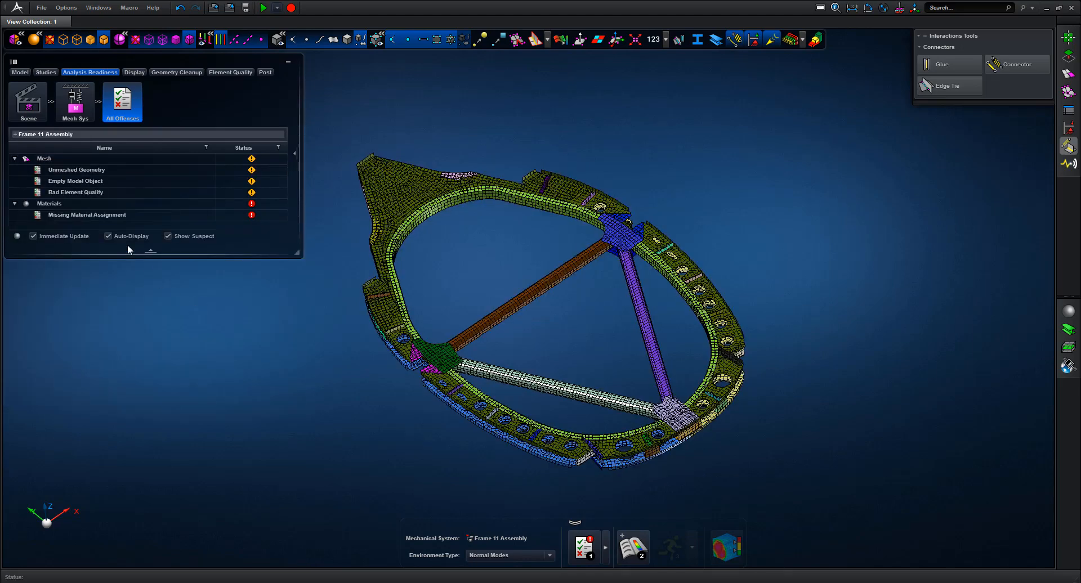
Assign Al_7075 to all 63 box-selected frame parts, then run the normal-modes analysis
mouse_move(111, 217)
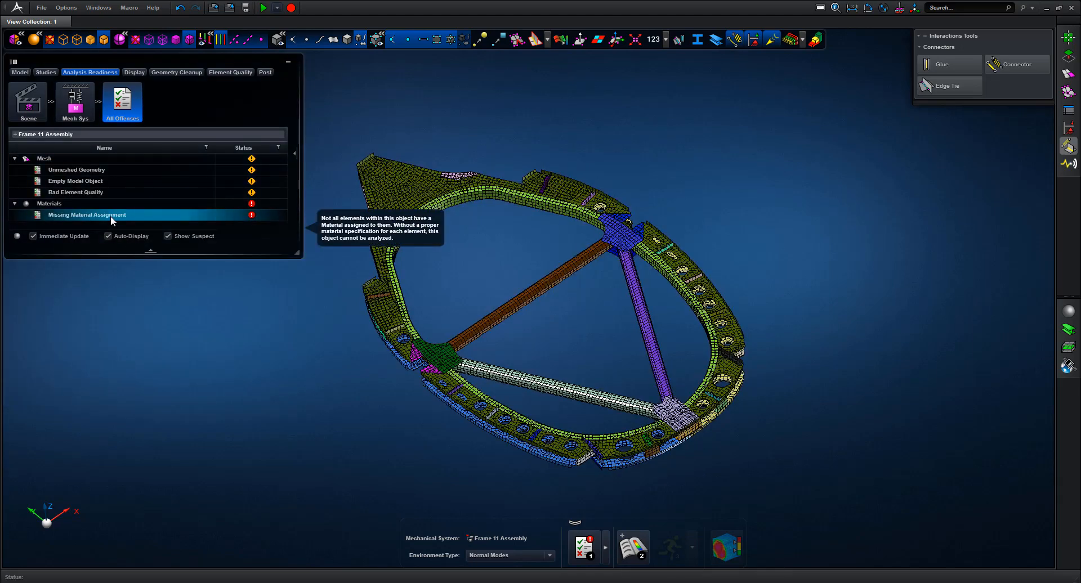
click(1064, 312)
click(1001, 108)
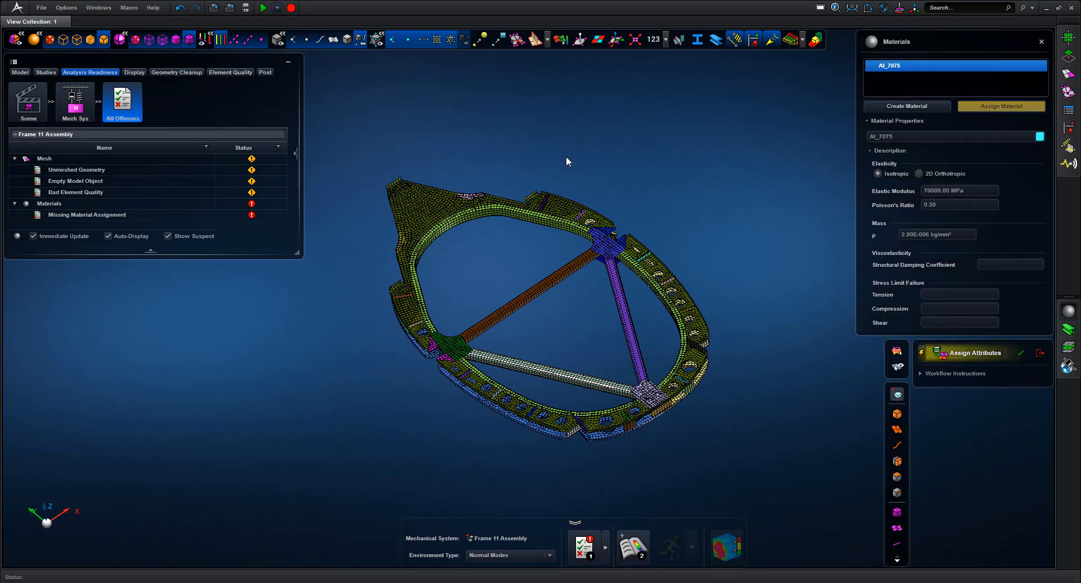
drag(346, 137, 769, 460)
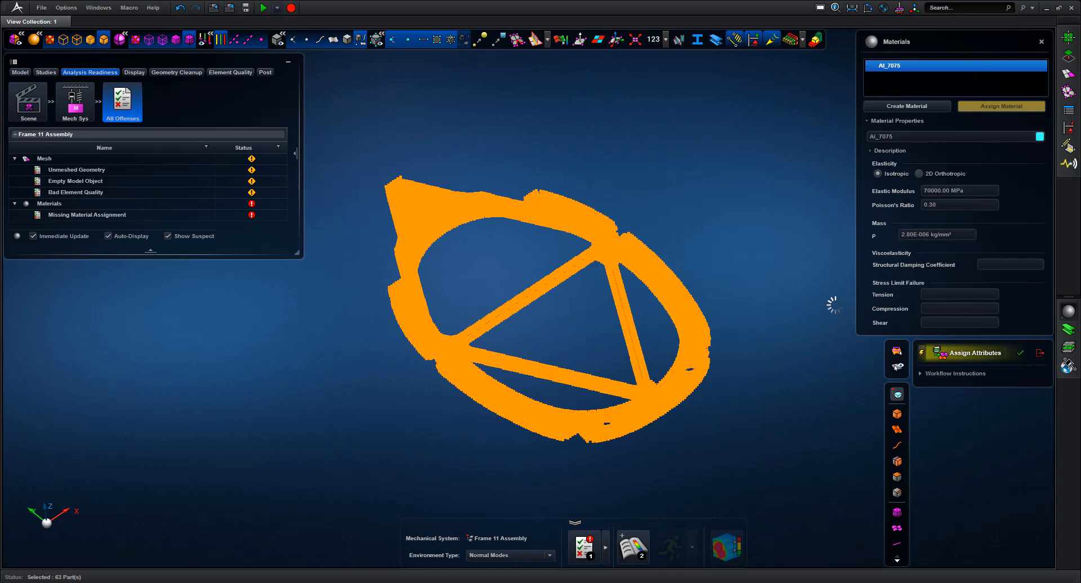
click(1039, 354)
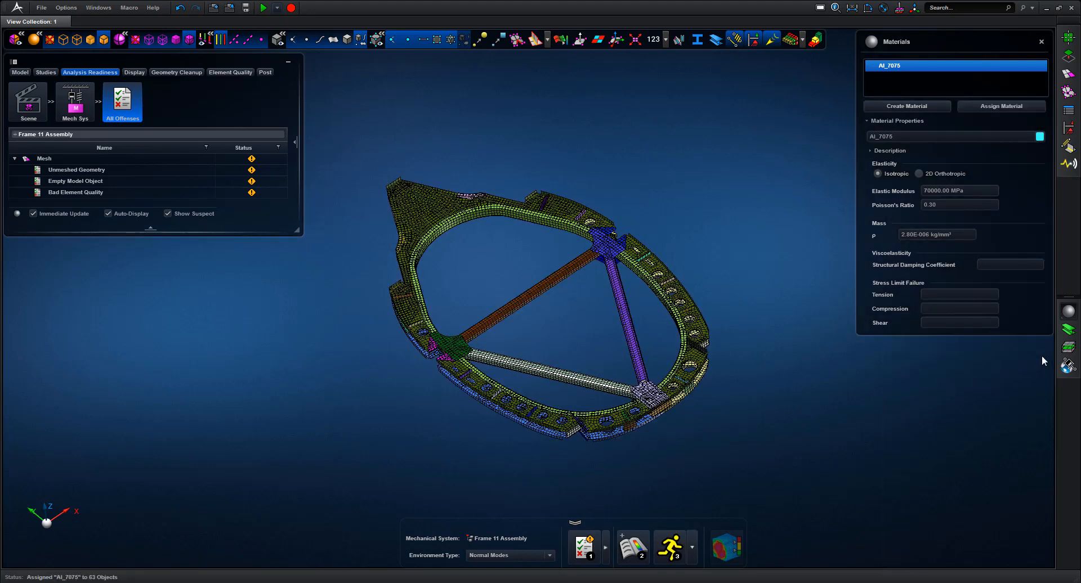
click(1042, 42)
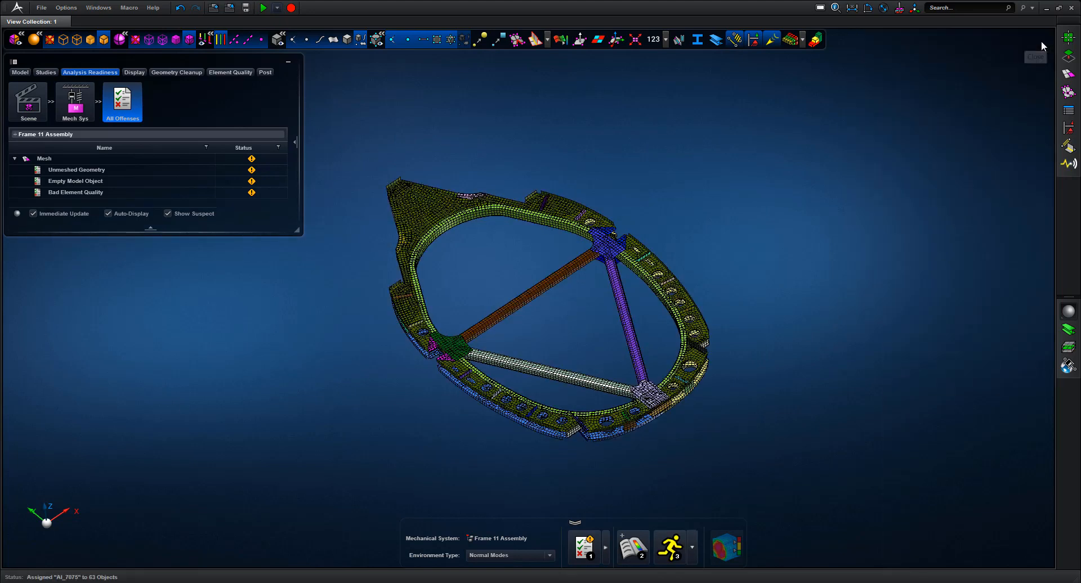
click(671, 551)
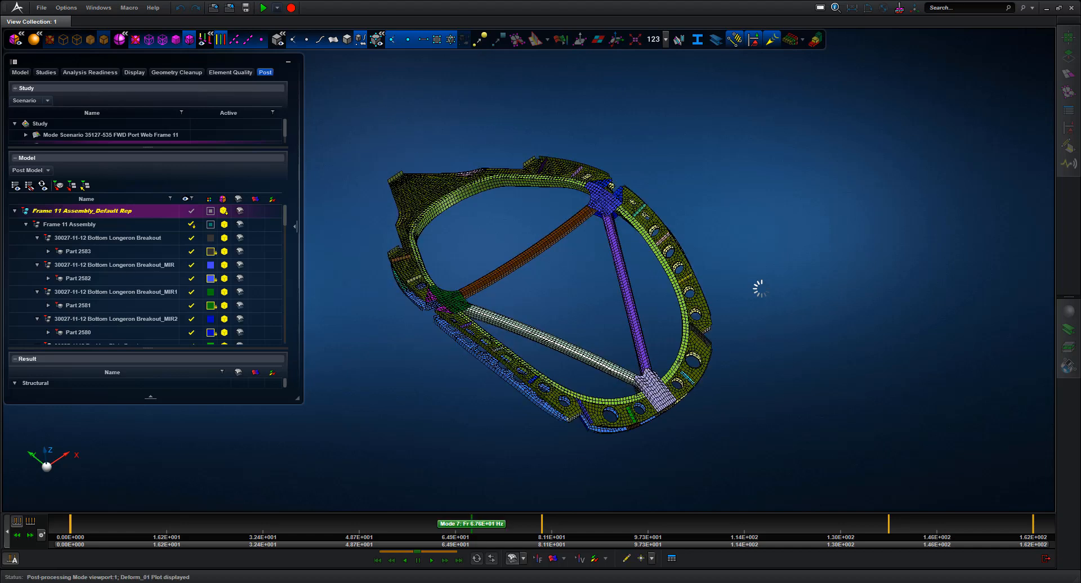
Animate mode 7 as a displacement fringe with the mode frequency table shown
click(672, 559)
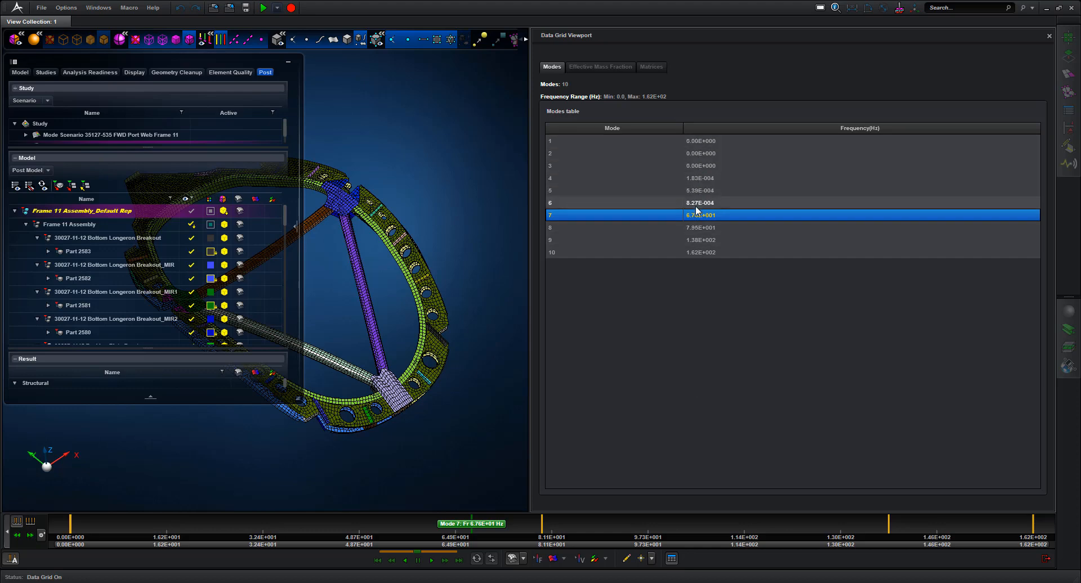
click(290, 63)
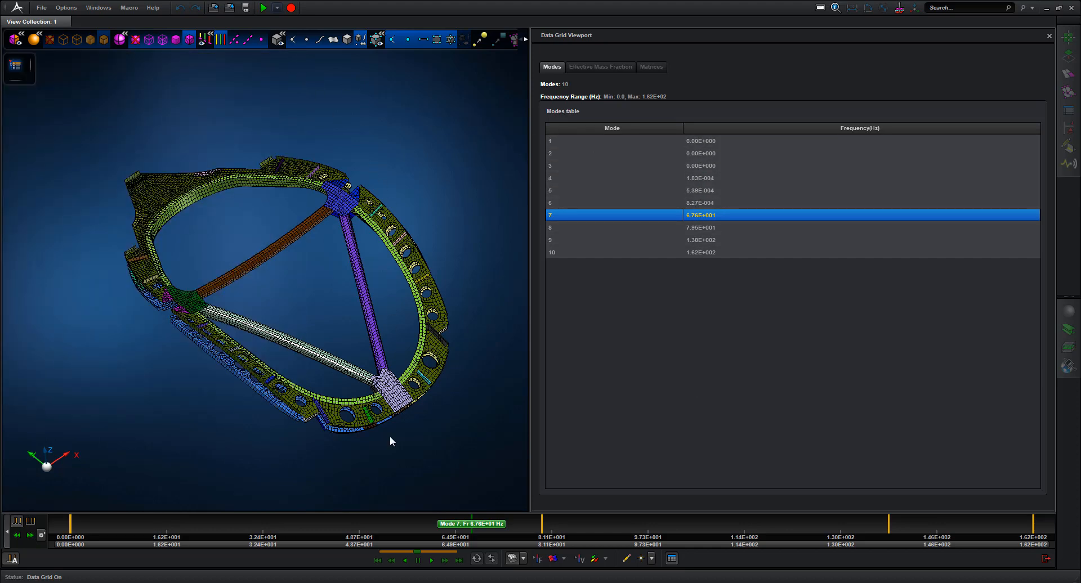
click(431, 560)
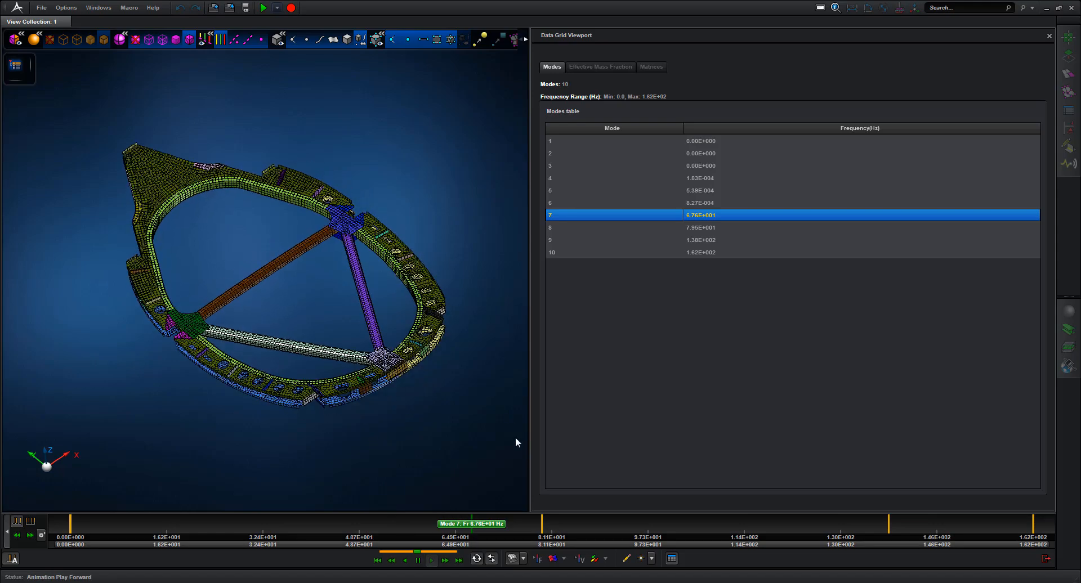
click(550, 559)
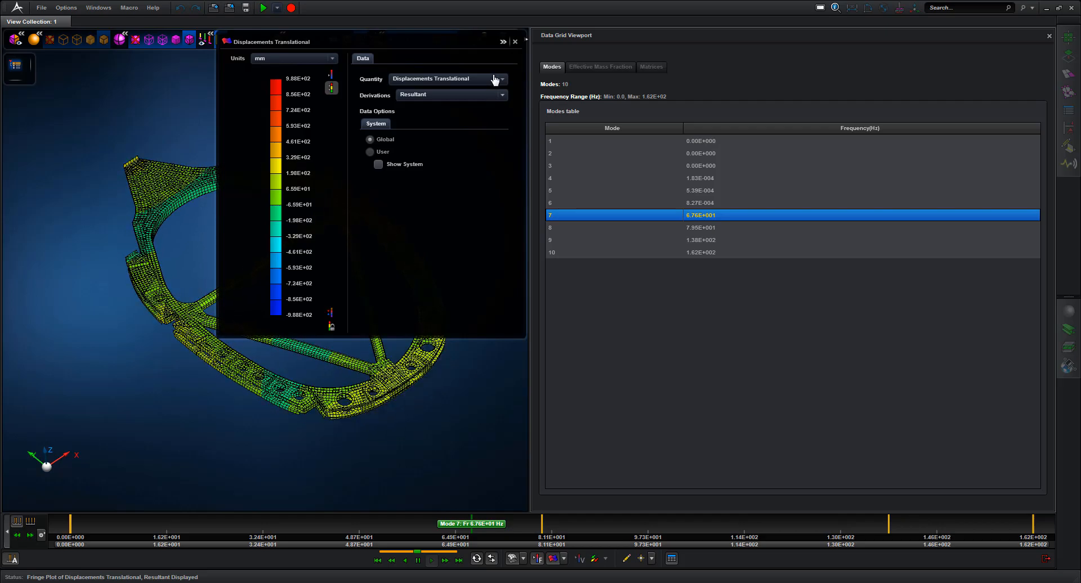
click(515, 42)
Rotate the frame and step through mode 8 (7.95E+001 Hz) and mode 9 (1.38E+002 Hz)
middle_drag(416, 180, 417, 261)
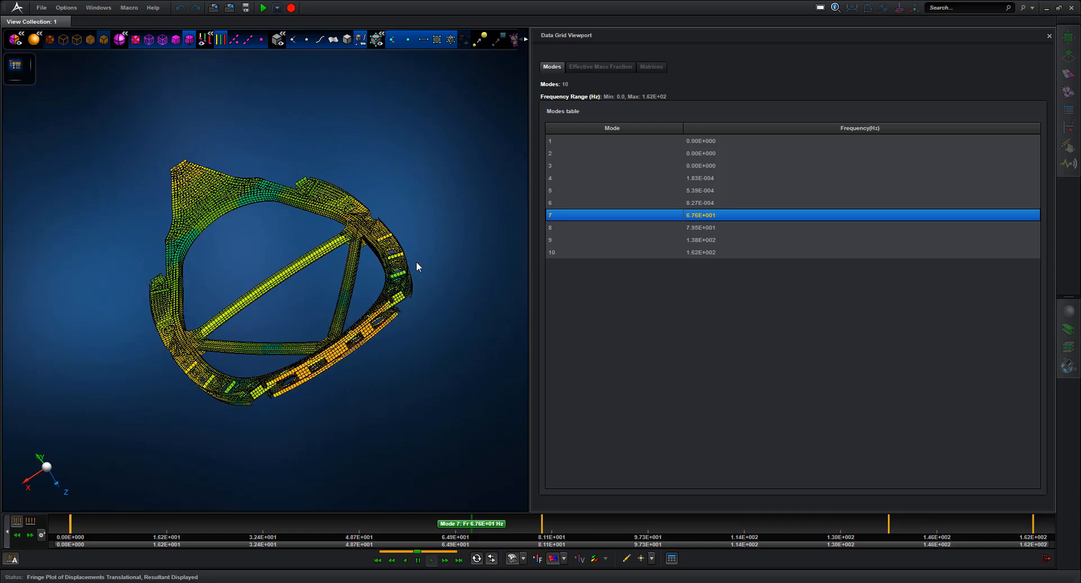
click(674, 228)
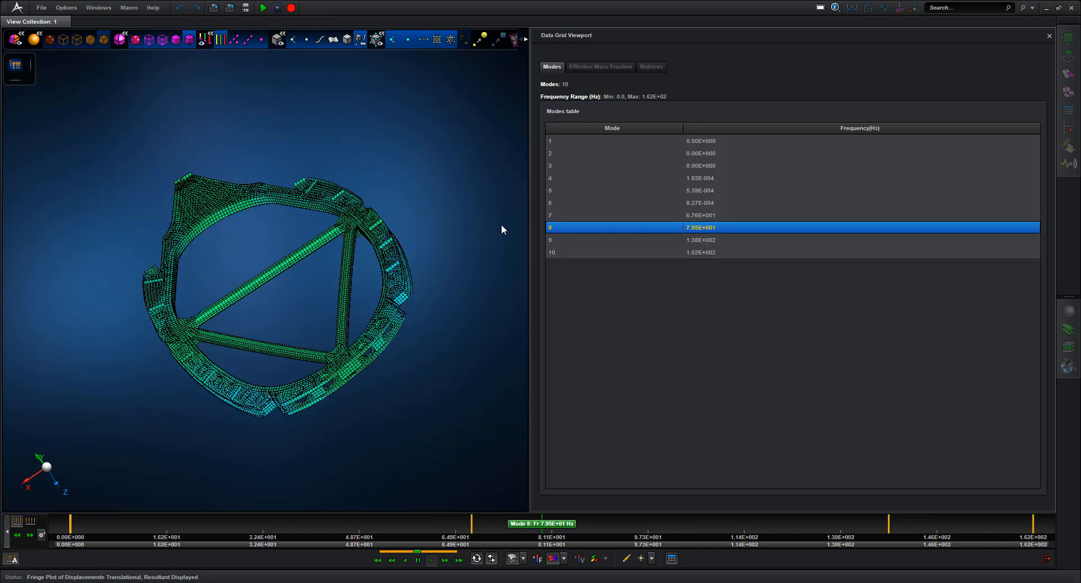
click(701, 240)
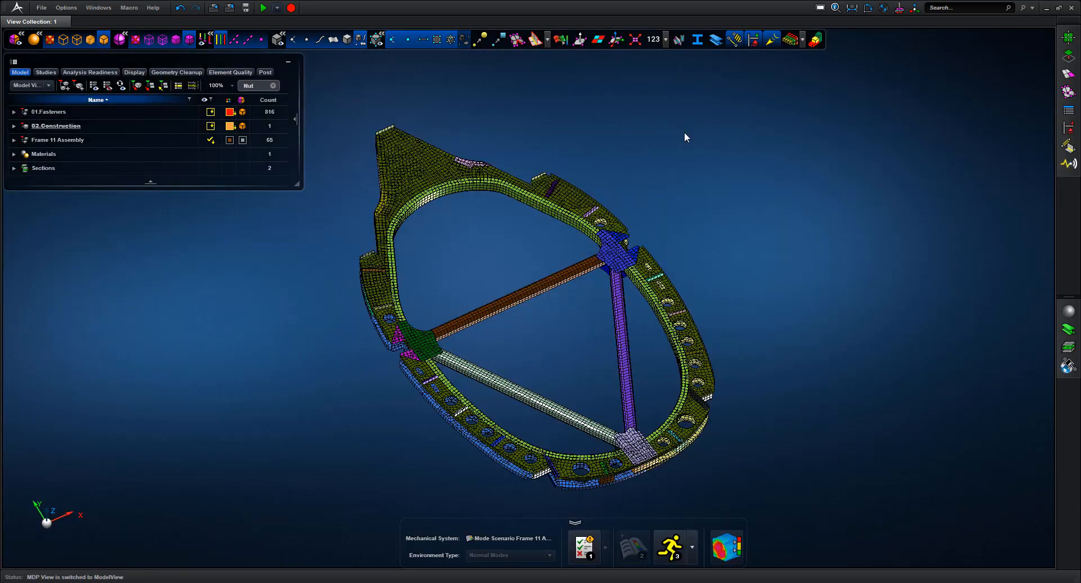
Export Frame 11 Assembly as hierarchical Nastran file Frame 11 Assembly.bdf and open it in TextPad
click(61, 141)
right_click(62, 141)
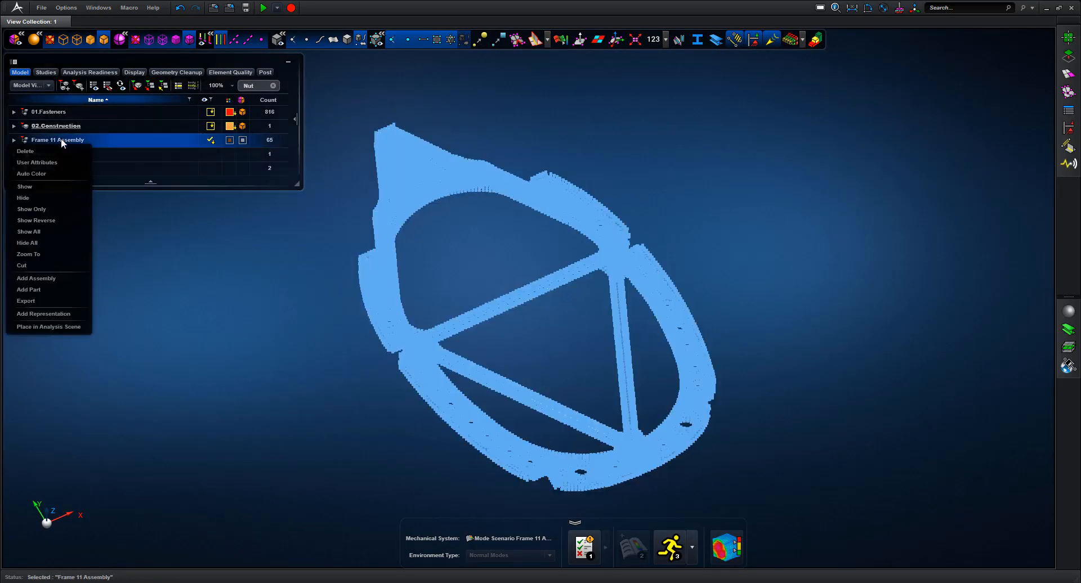
click(33, 301)
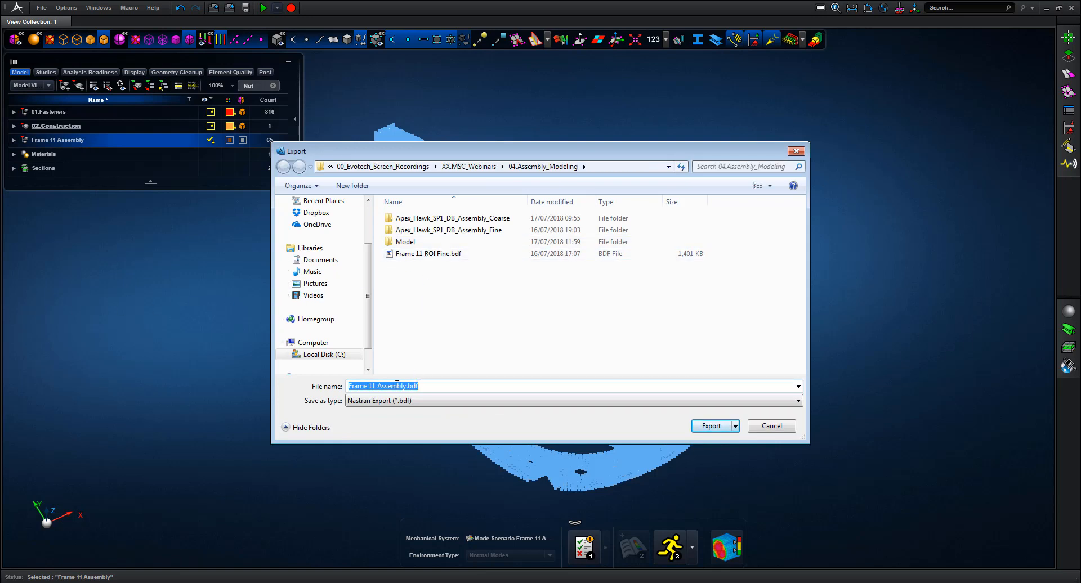
click(713, 426)
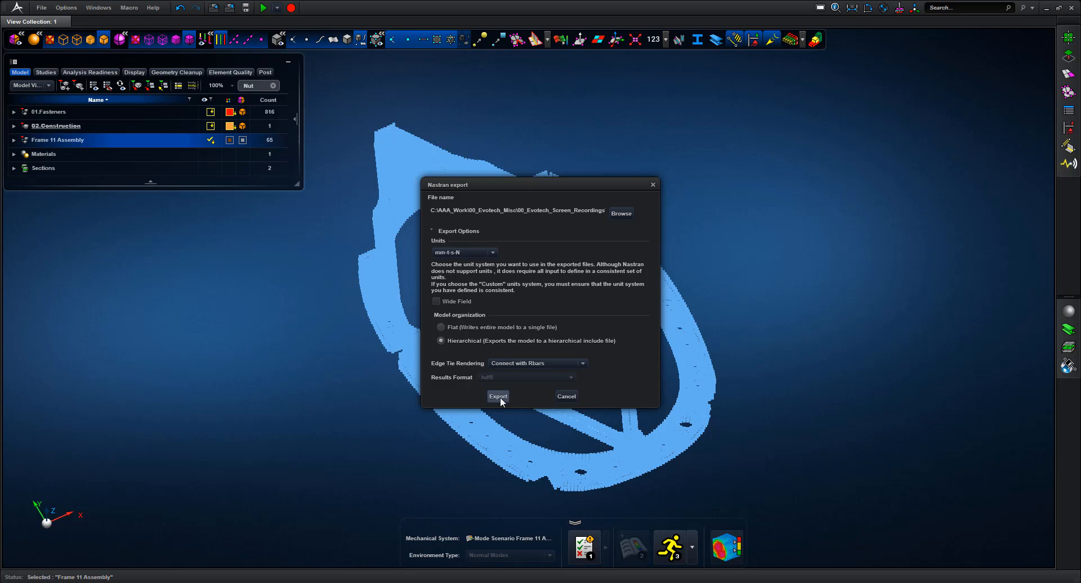
click(498, 397)
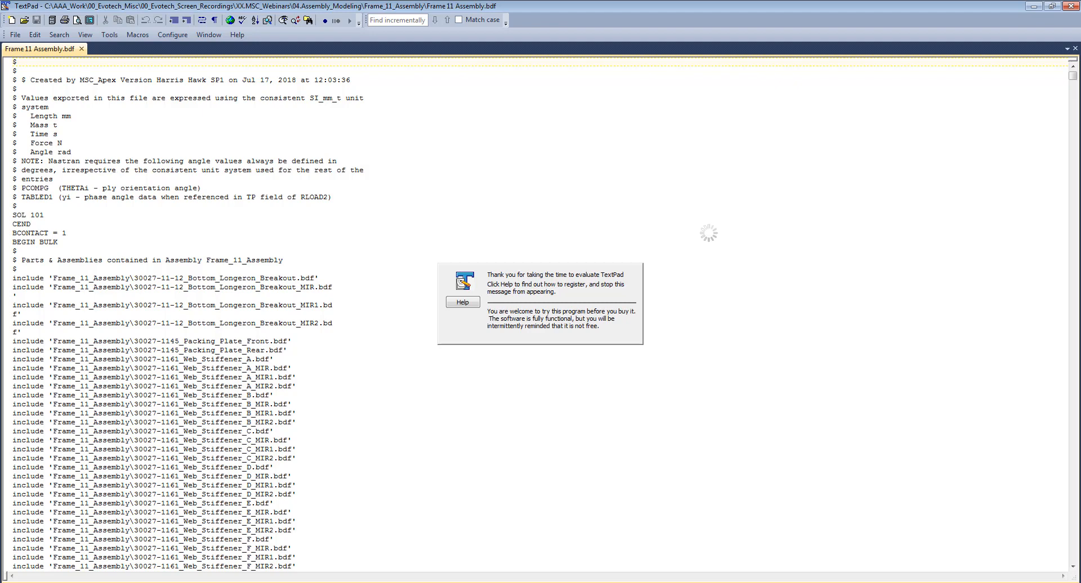
key(Return)
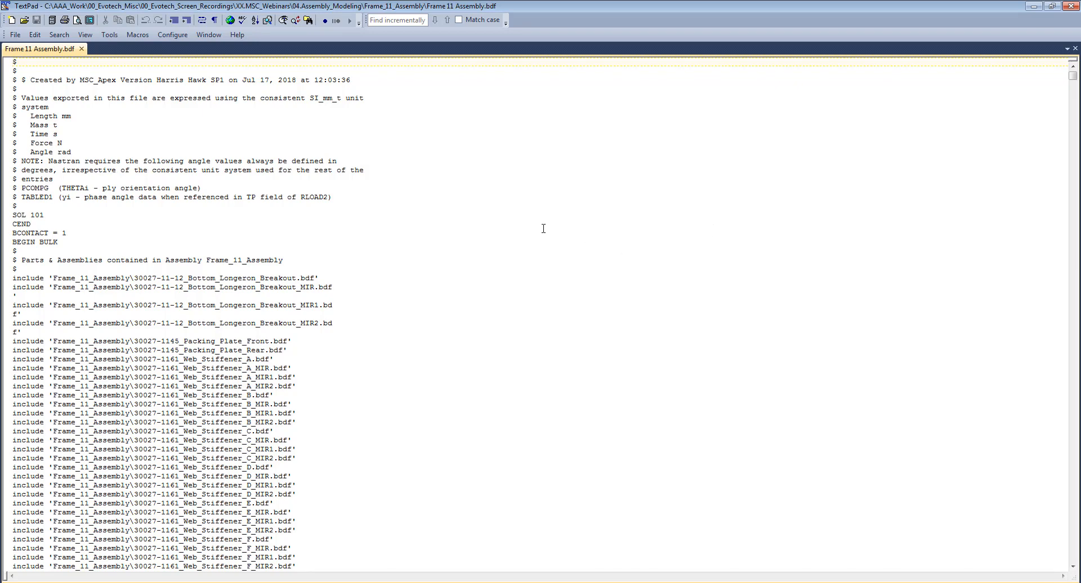
scroll(543, 228, down, 9)
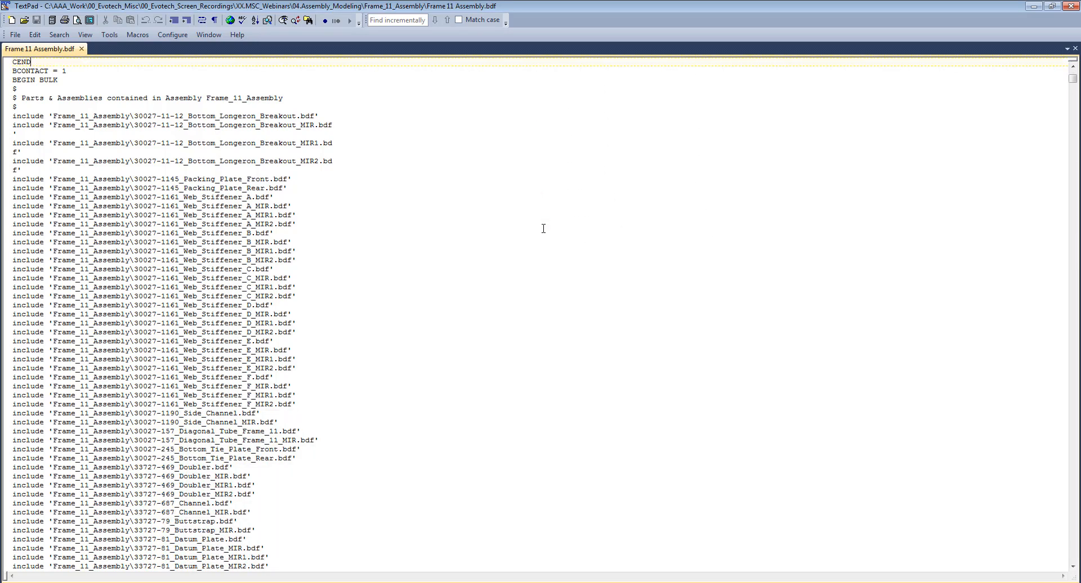
scroll(544, 228, down, 5)
scroll(543, 229, up, 10)
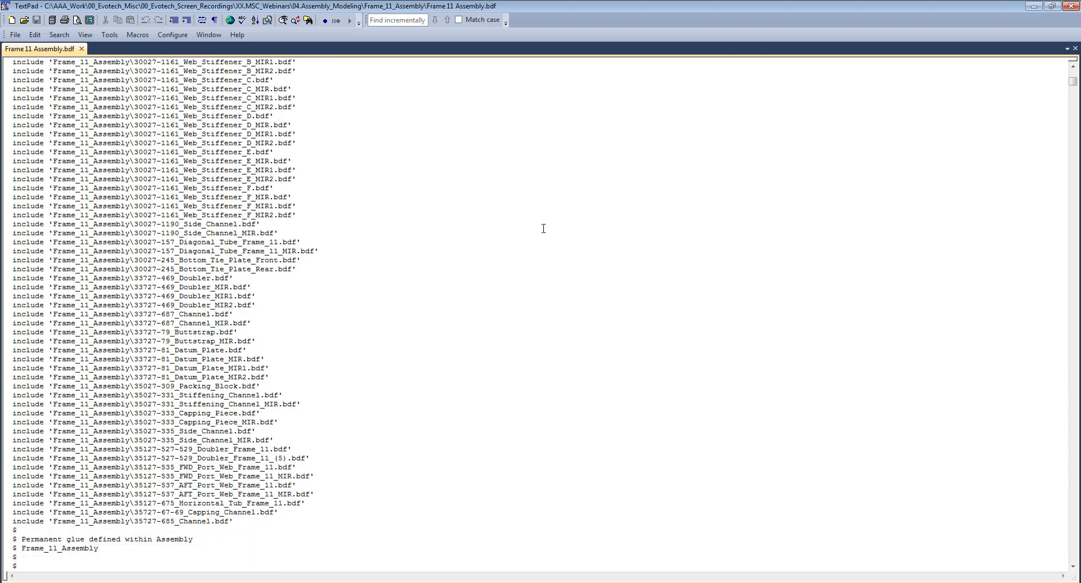
scroll(544, 228, up, 4)
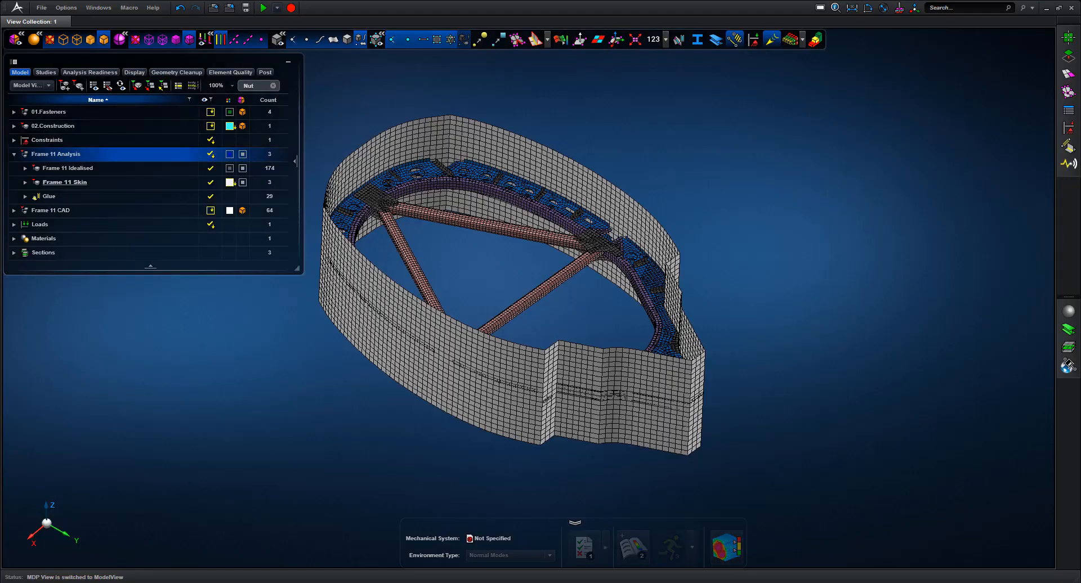
Display the Frame 11 mesh element normals, inspect them, then turn them off again
click(88, 169)
click(83, 183)
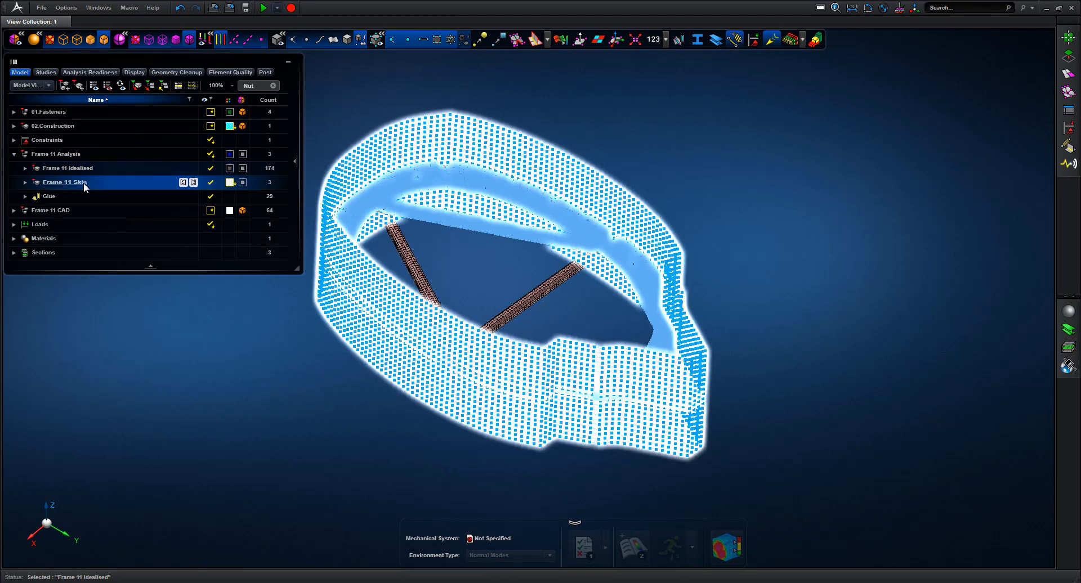
click(168, 346)
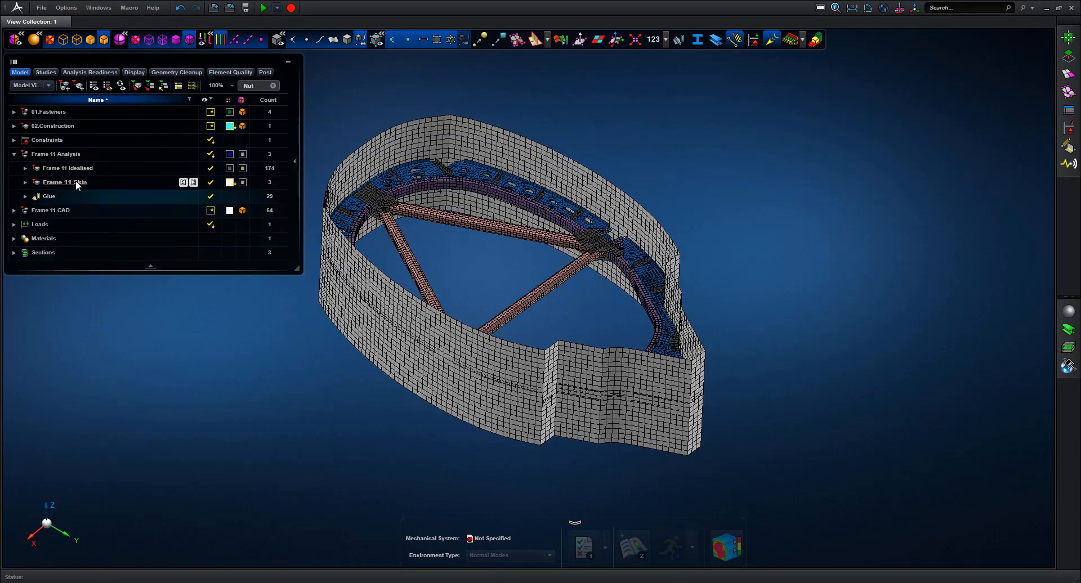
click(65, 153)
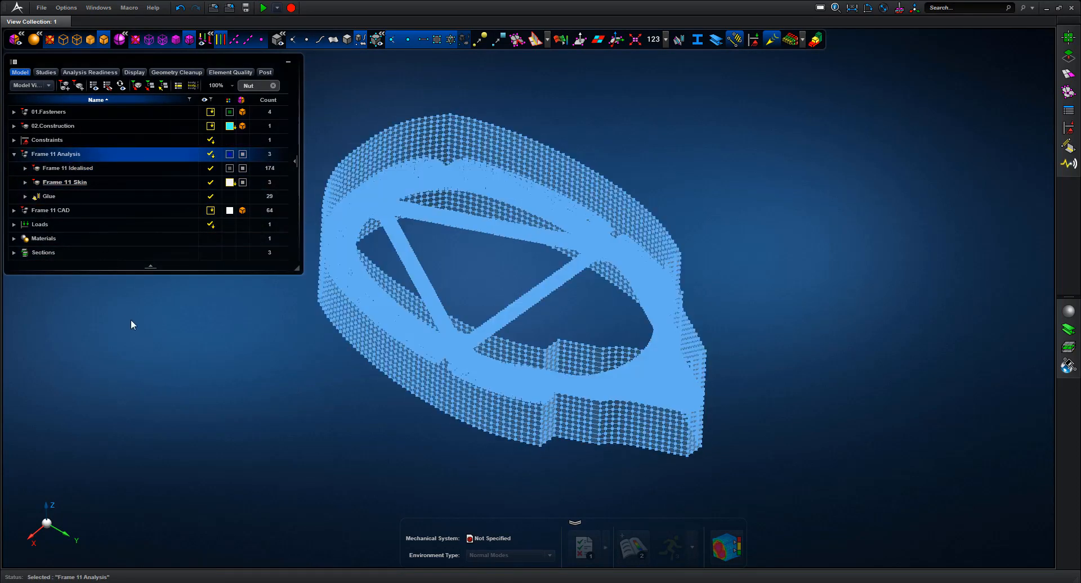
click(133, 326)
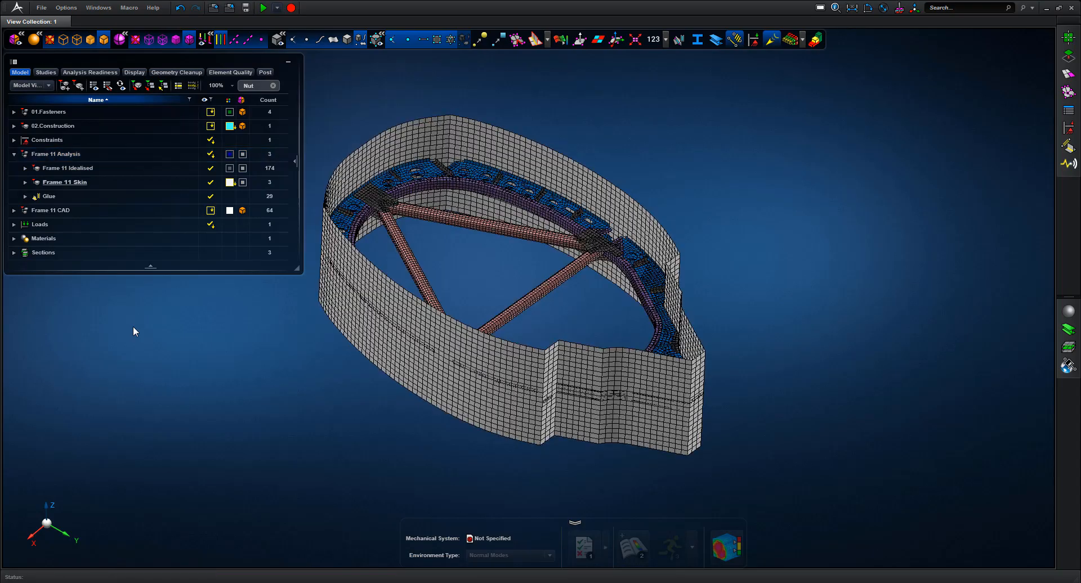
click(756, 41)
middle_drag(759, 167, 764, 102)
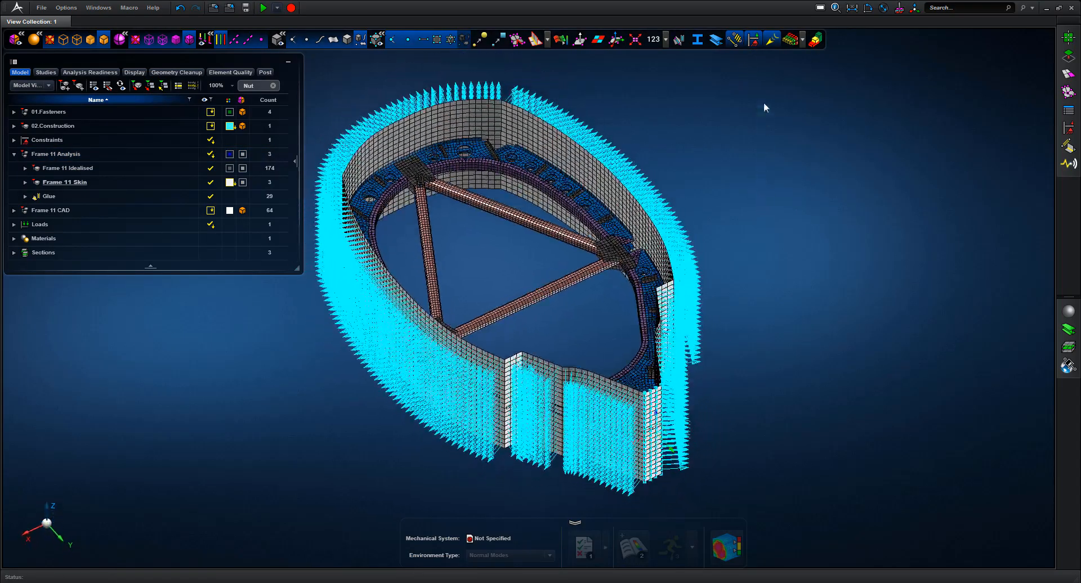
click(754, 39)
Show only the Glue connections, inspect them from several angles, then hide everything
click(678, 41)
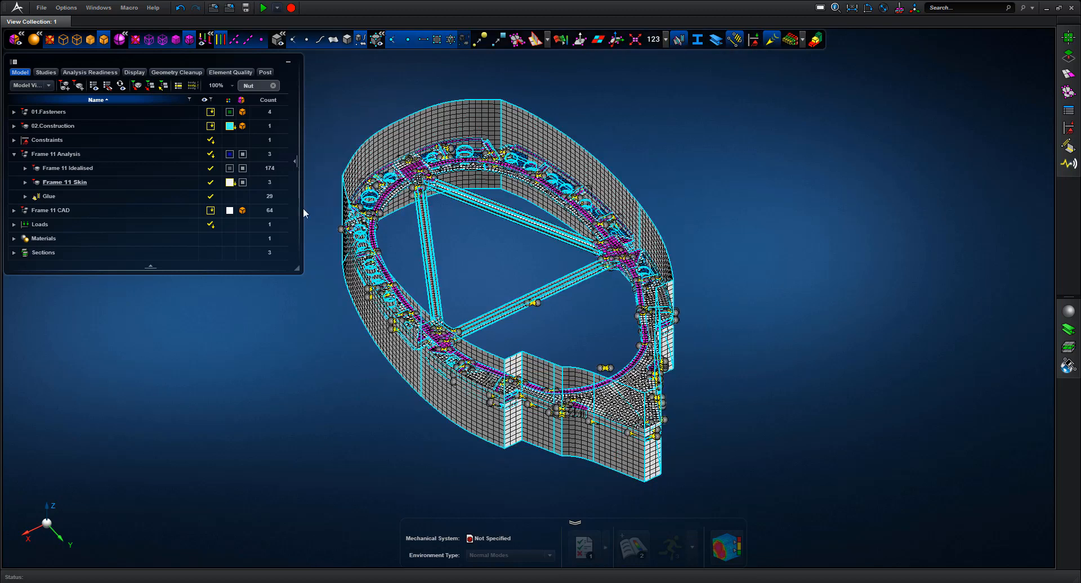
right_click(83, 196)
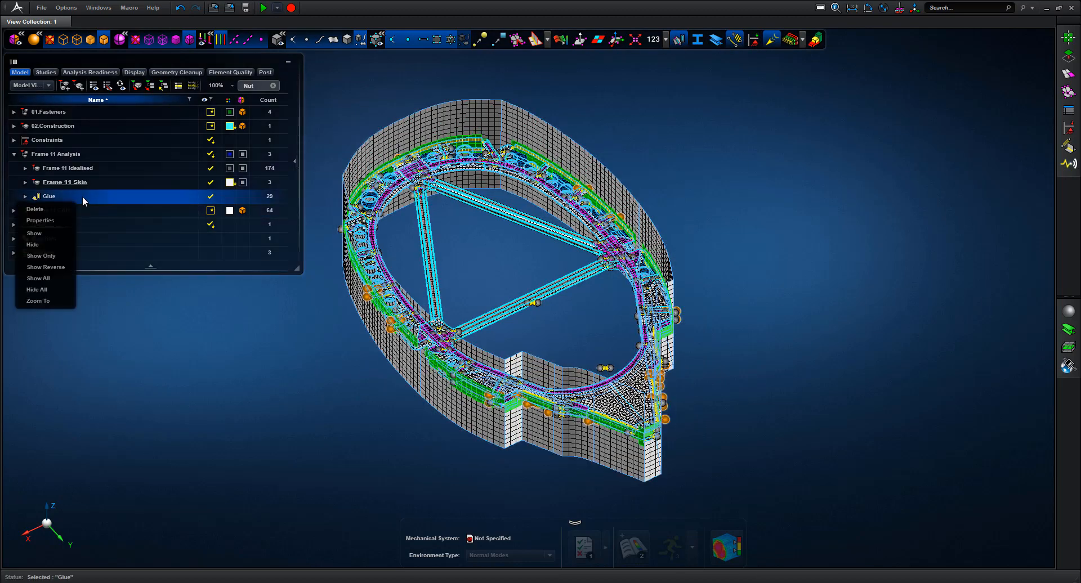
click(51, 257)
mouse_move(545, 312)
middle_down()
mouse_move(568, 336)
mouse_move(600, 336)
mouse_move(481, 320)
middle_up()
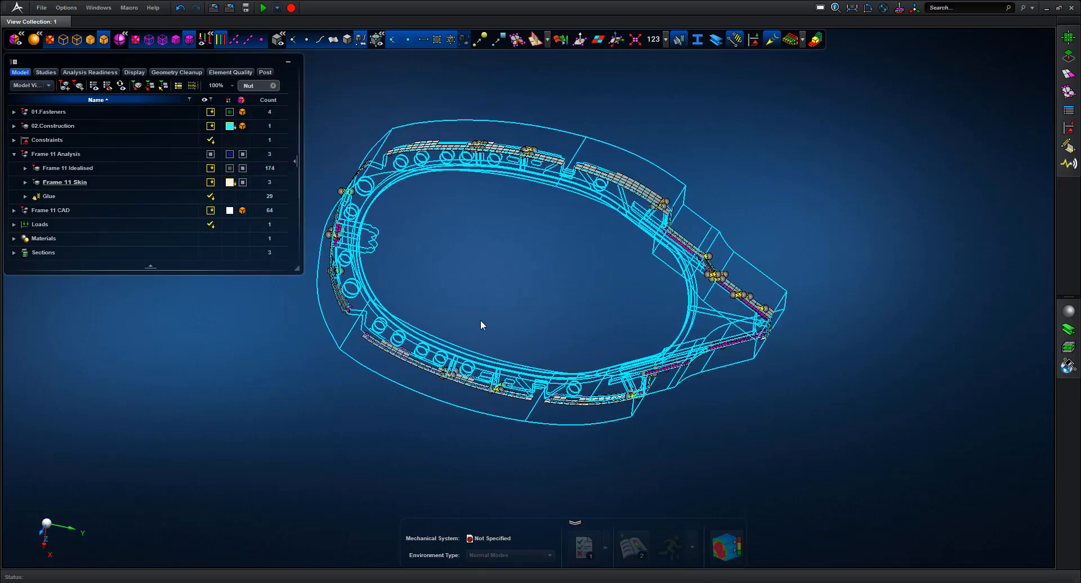
right_drag(476, 315, 359, 392)
mouse_move(618, 260)
middle_down()
mouse_move(587, 253)
mouse_move(641, 249)
mouse_move(678, 271)
mouse_move(664, 176)
mouse_move(728, 257)
middle_up()
middle_drag(806, 333, 498, 388)
scroll(488, 251, down, 5)
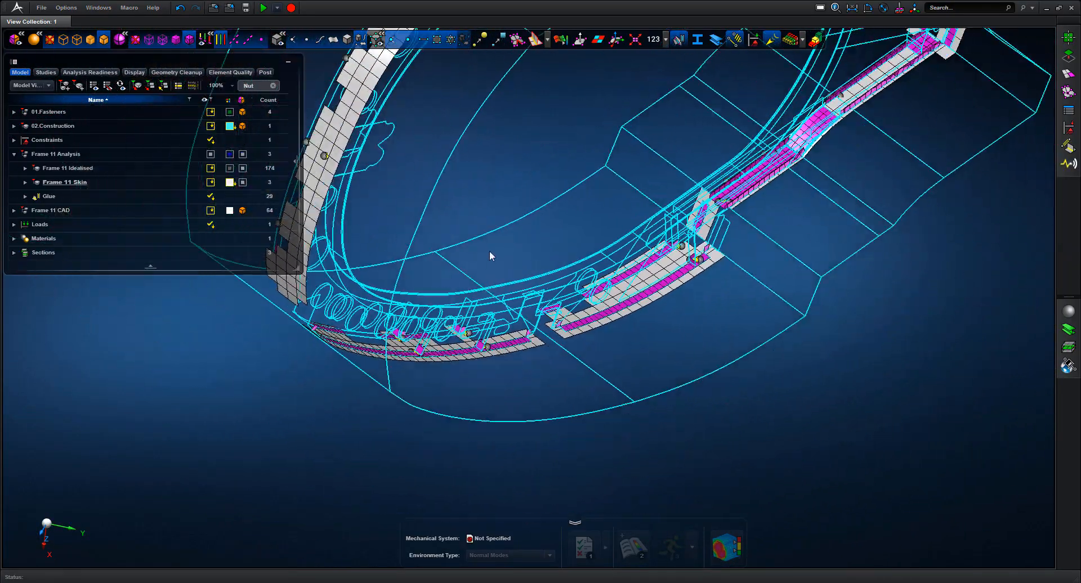
middle_drag(837, 310, 747, 329)
scroll(816, 355, down, 3)
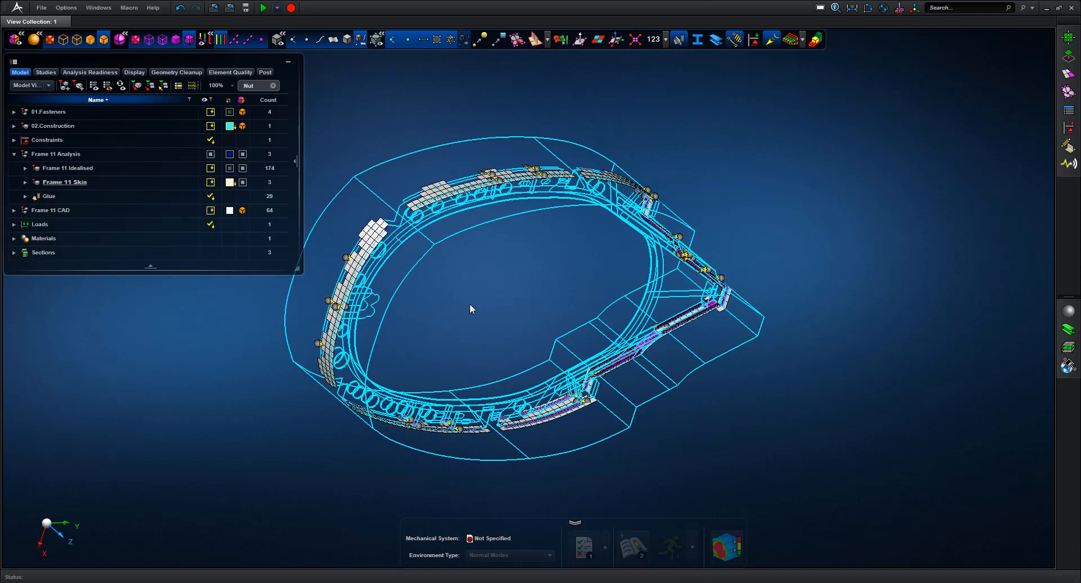
click(70, 152)
click(679, 40)
Show only Frame 11 Analysis and place it in the analysis scene
right_click(78, 160)
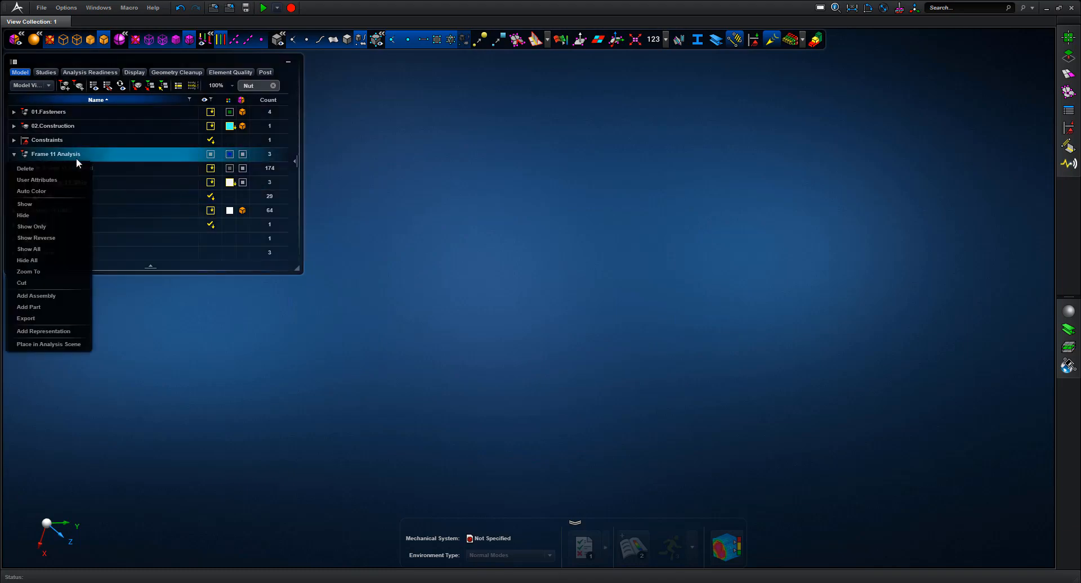
click(33, 226)
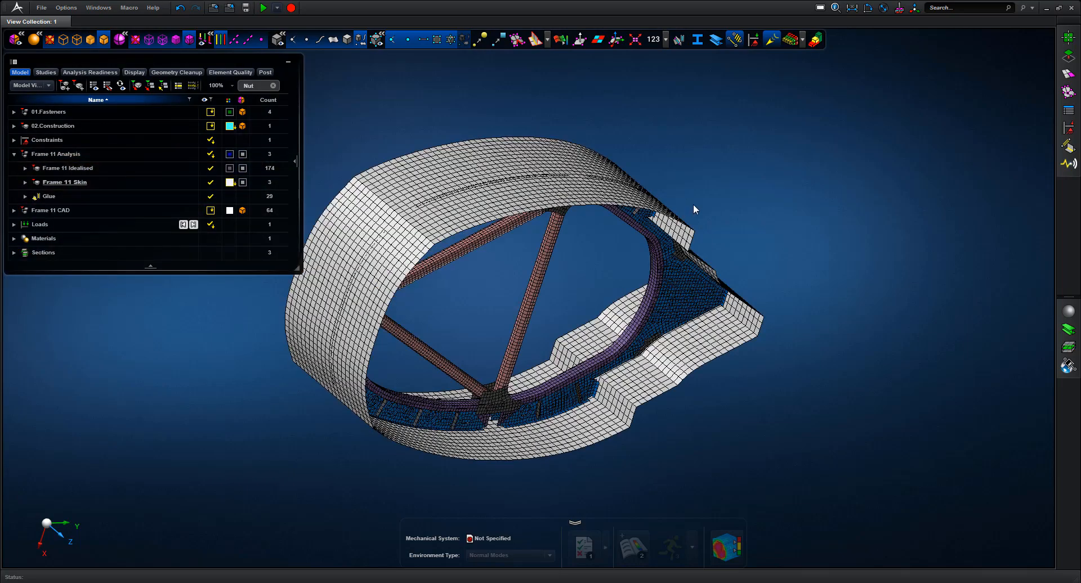
middle_drag(694, 209, 609, 182)
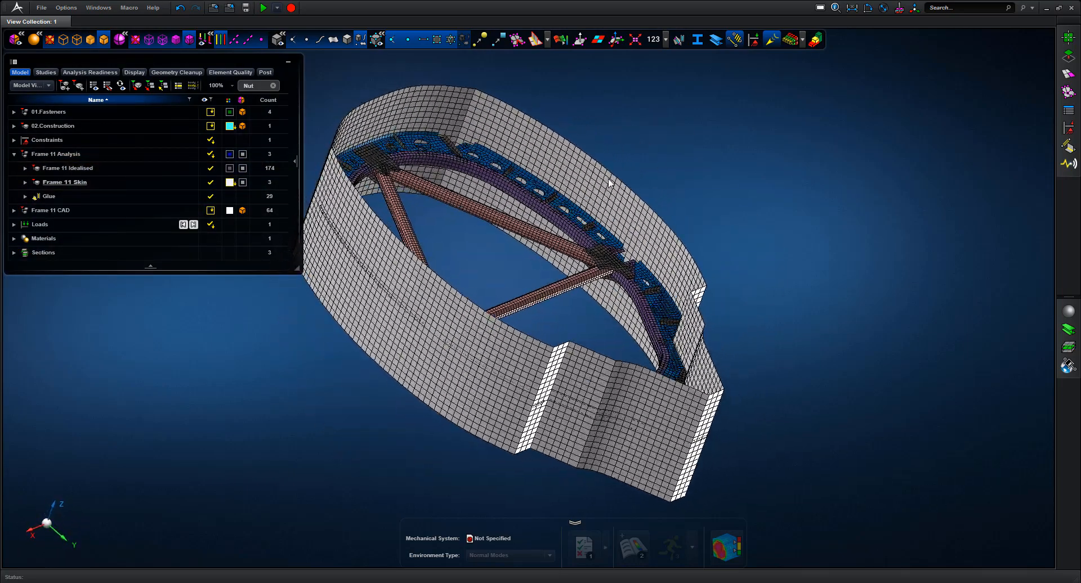
click(67, 154)
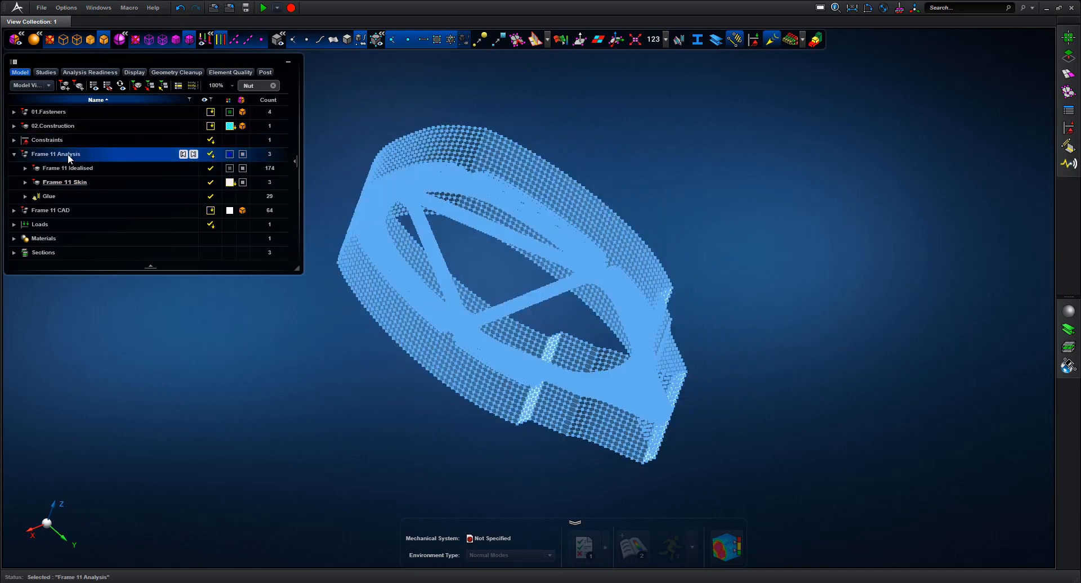
right_click(68, 153)
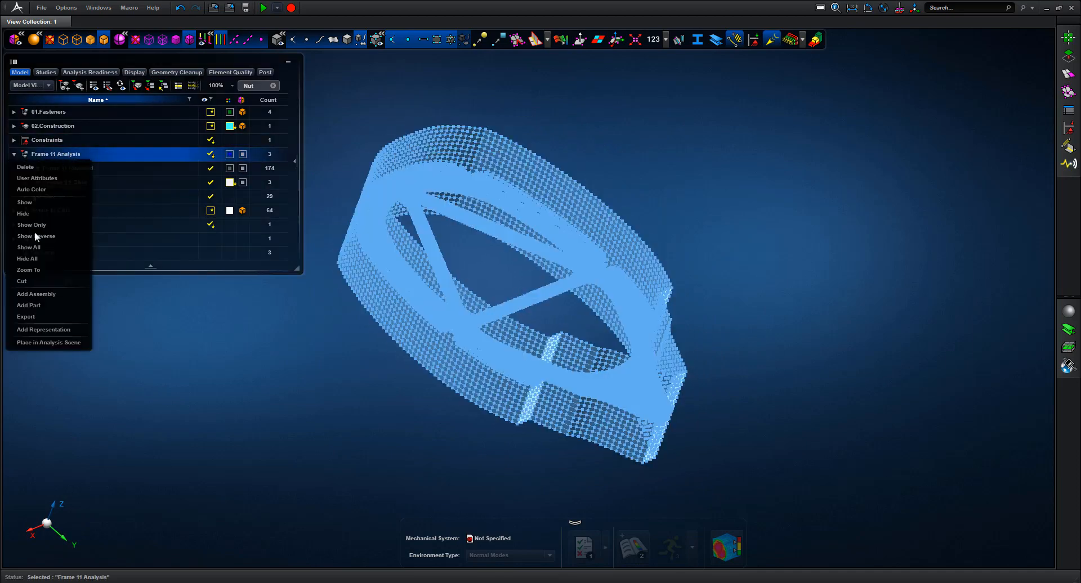
click(33, 343)
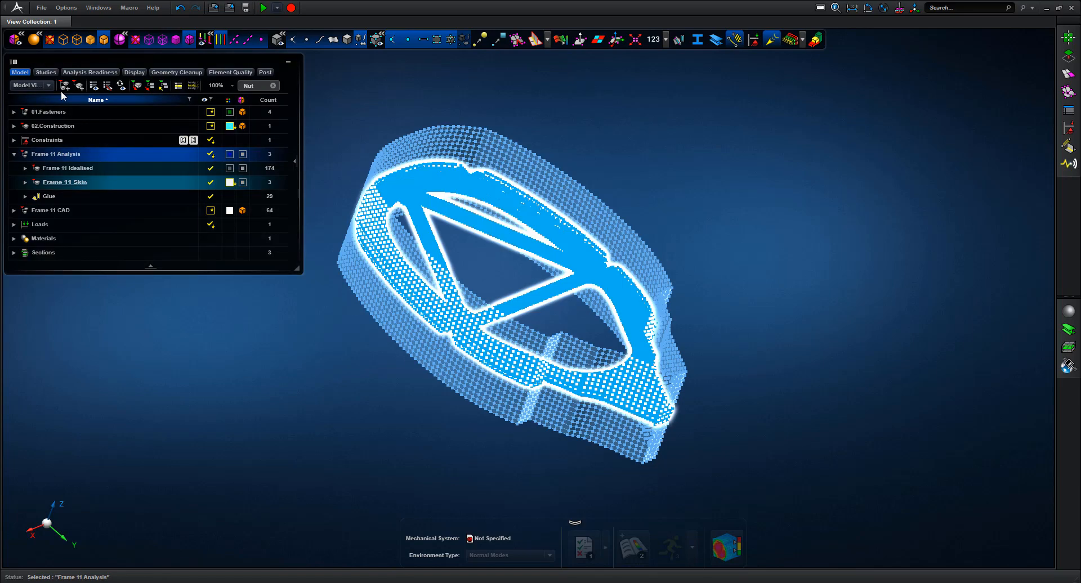
Place the Static Scenario Frame 11 Analysis study results in the analysis scene
click(46, 72)
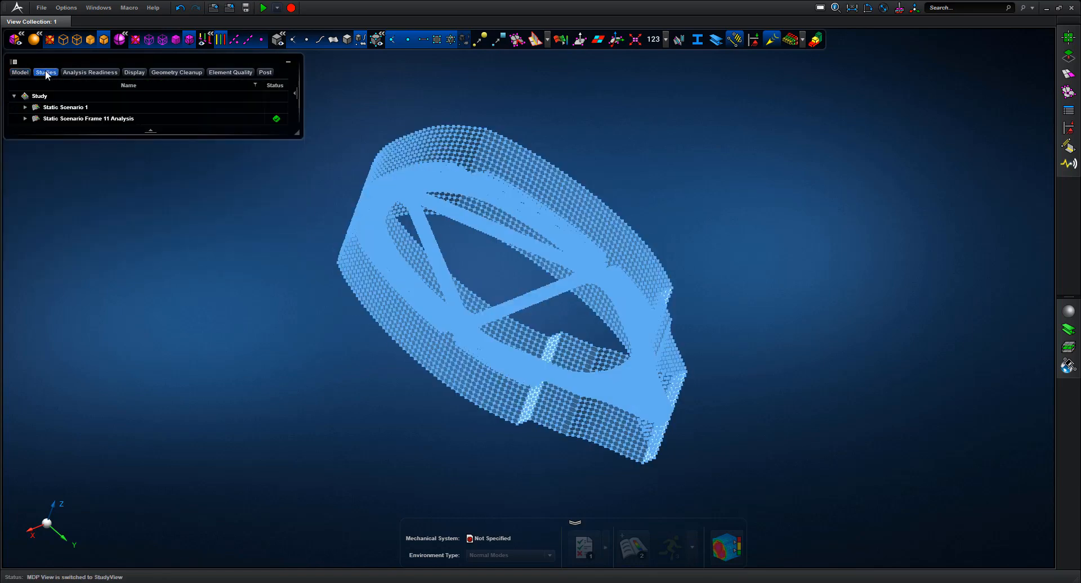
click(52, 118)
right_click(52, 119)
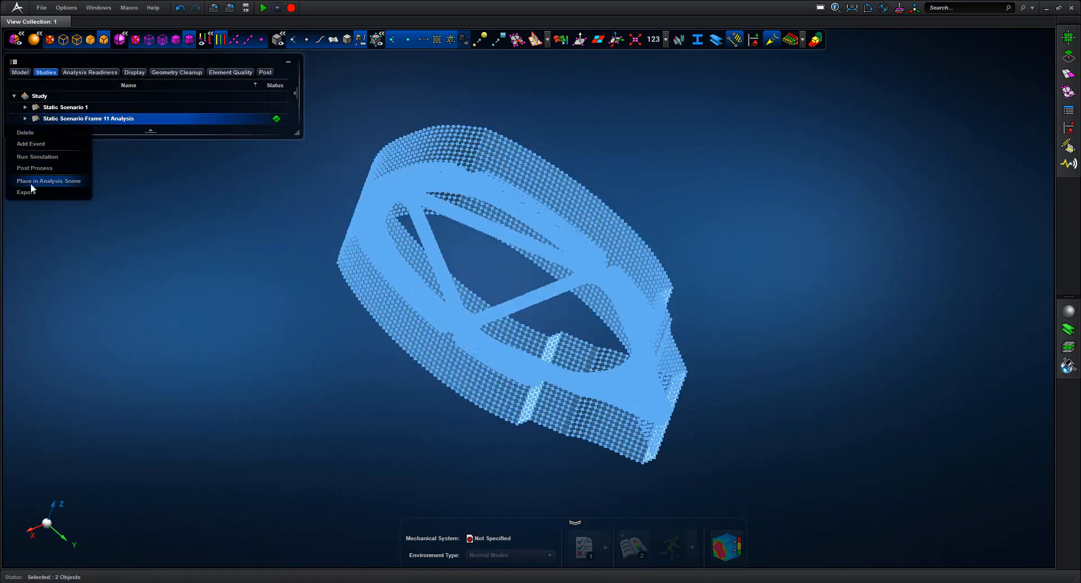
click(34, 181)
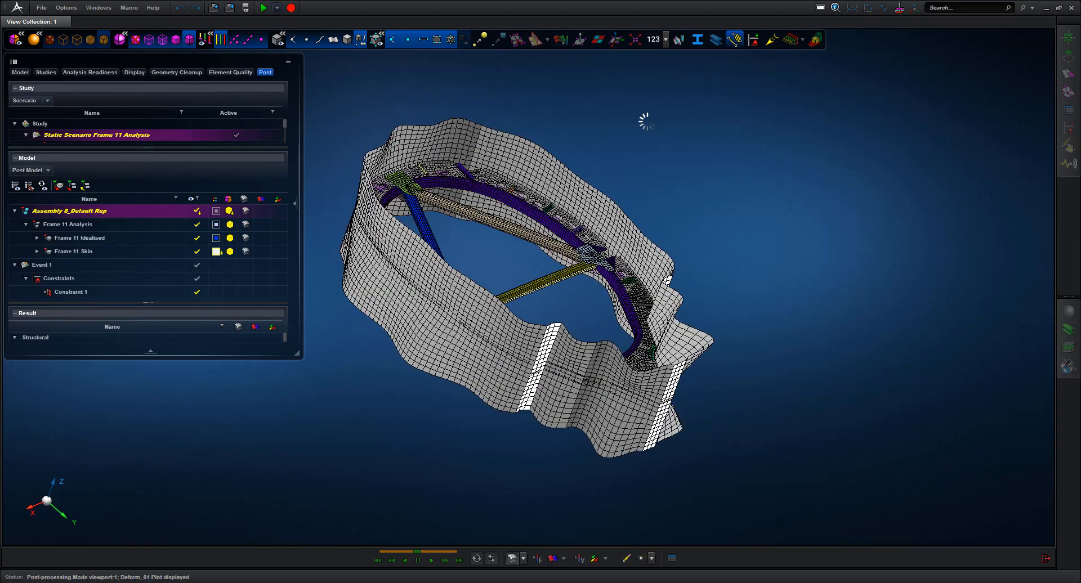
Hide Frame 11 Skin, view down the Z axis, and collapse the browser and top toolbar
mouse_move(647, 121)
middle_down()
mouse_move(549, 139)
mouse_move(671, 141)
mouse_move(641, 135)
middle_up()
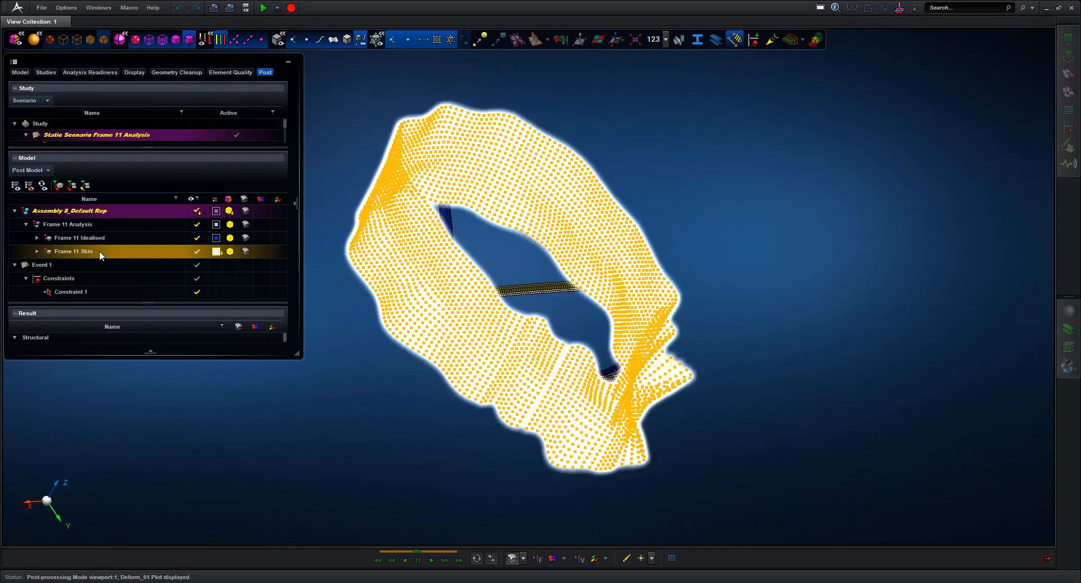
click(201, 252)
click(201, 253)
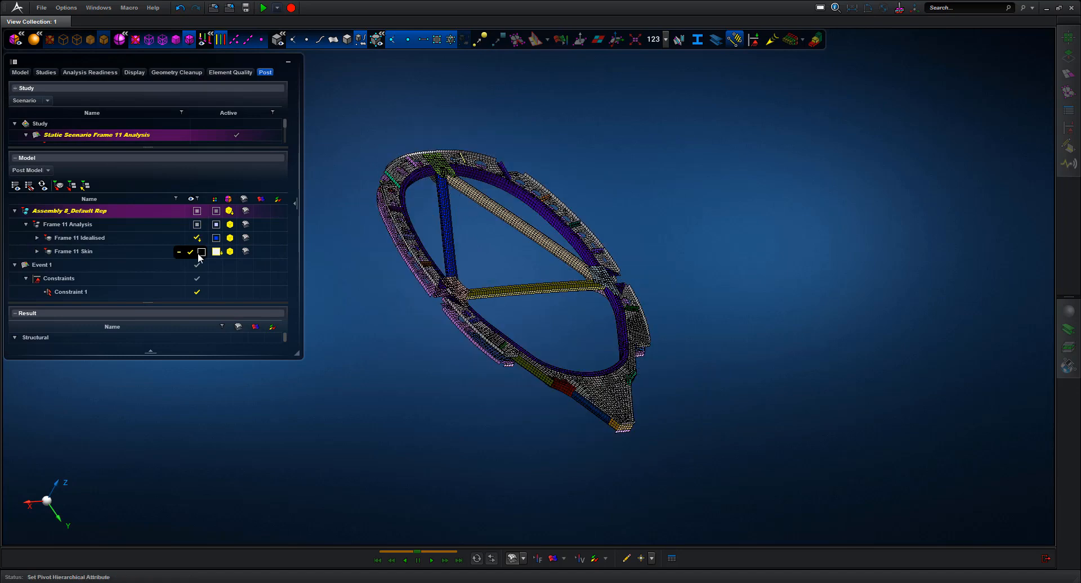
click(65, 484)
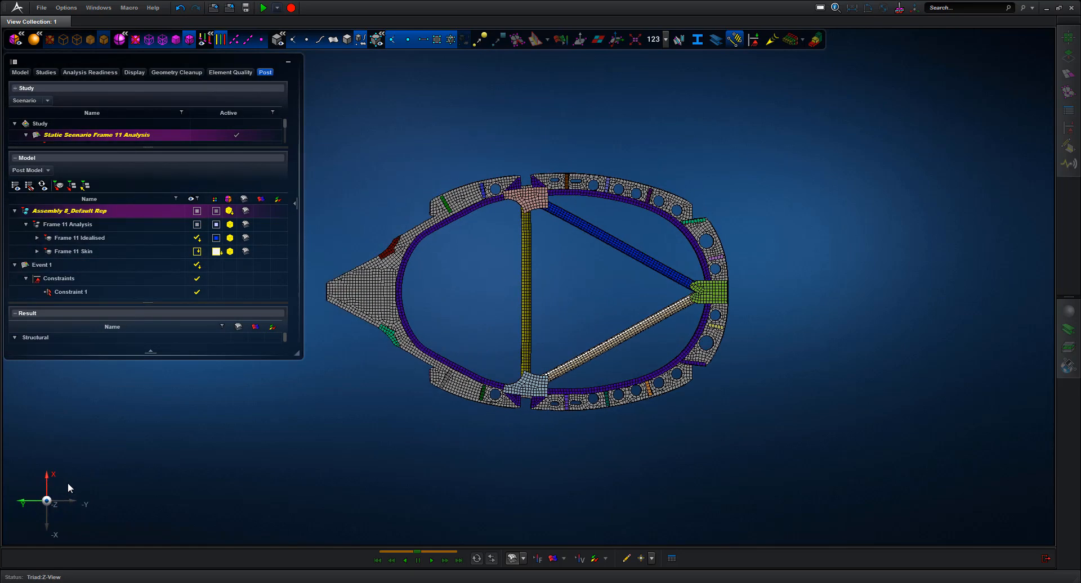
scroll(394, 442, up, 3)
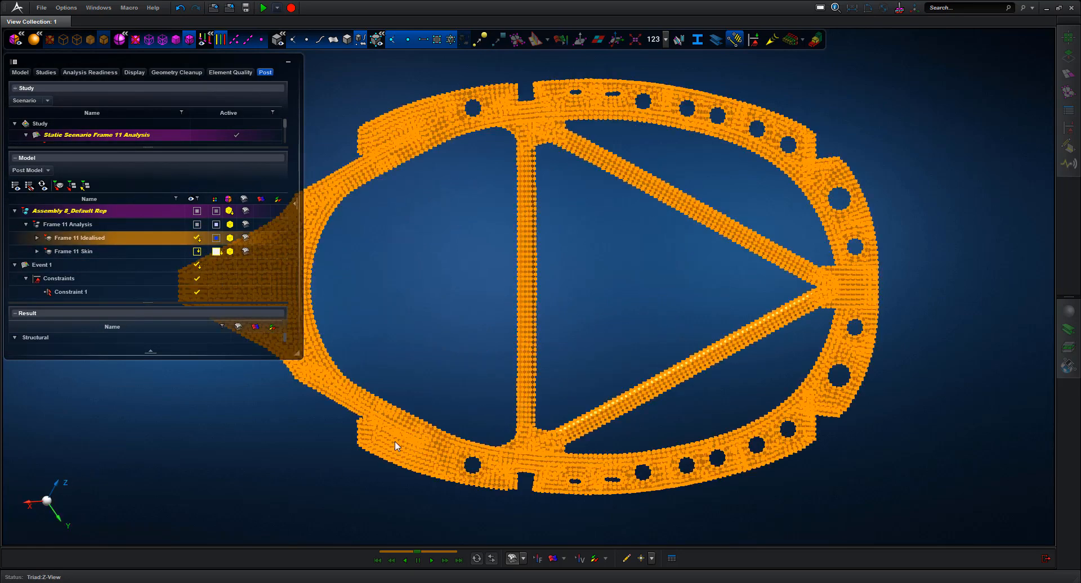
click(287, 62)
click(20, 36)
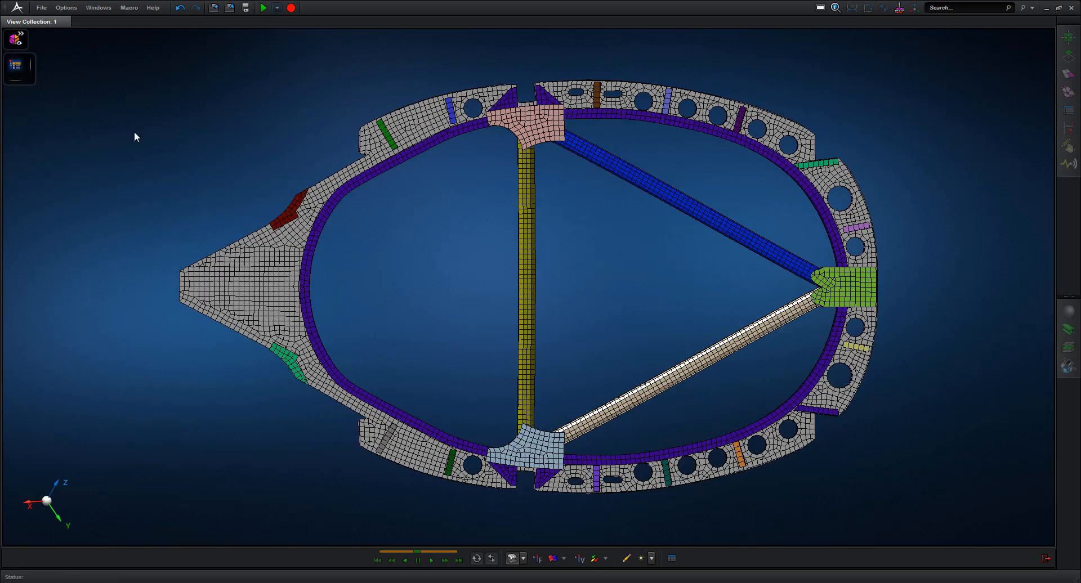
Show the von Mises stress fringe with the legend maximum set to 100
click(554, 559)
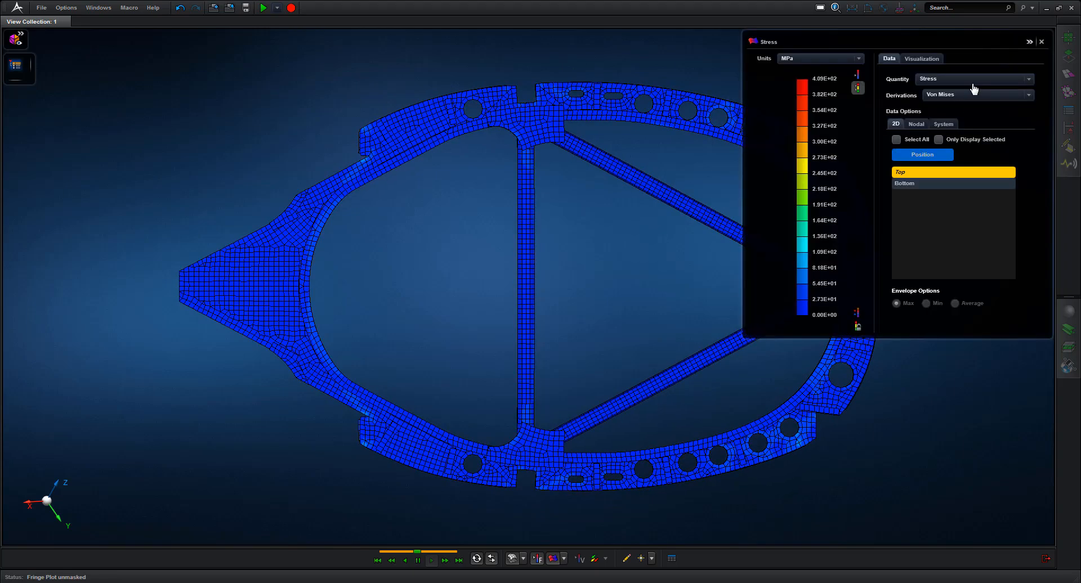
double_click(824, 79)
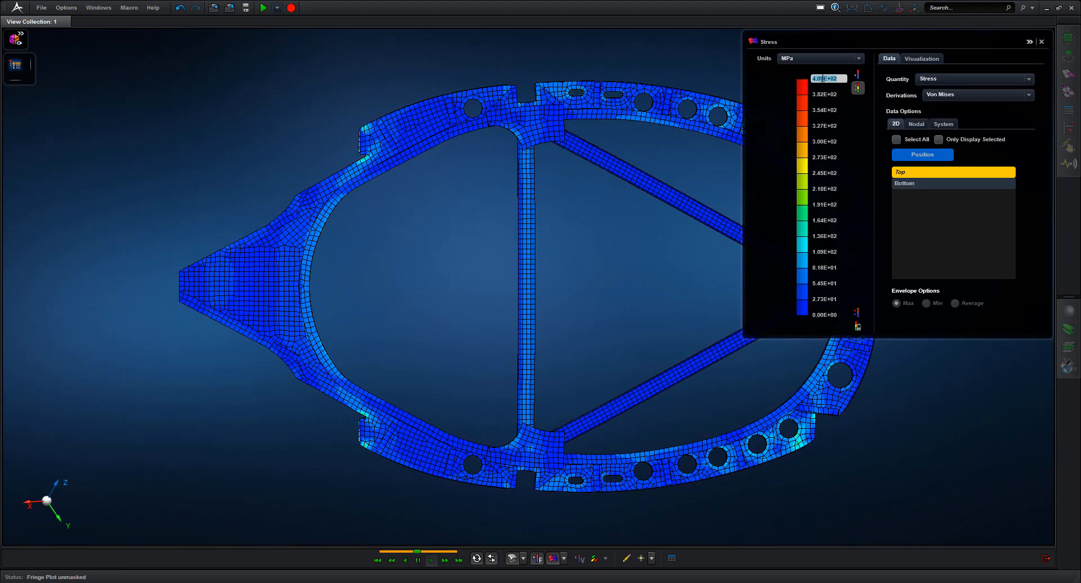
text(100)
click(1042, 42)
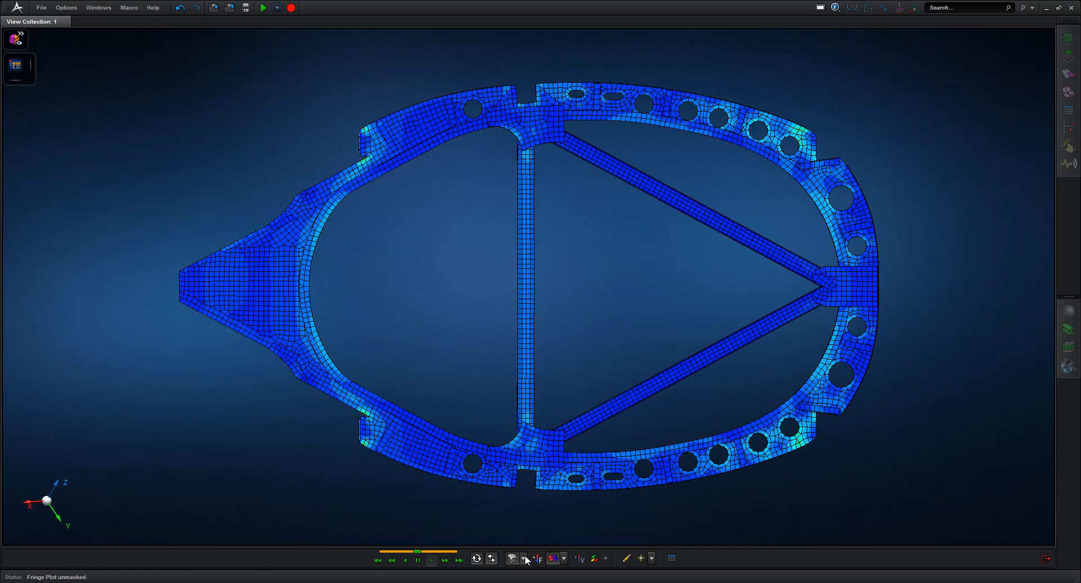
Set the deformation scaling value to 30
click(564, 559)
double_click(566, 533)
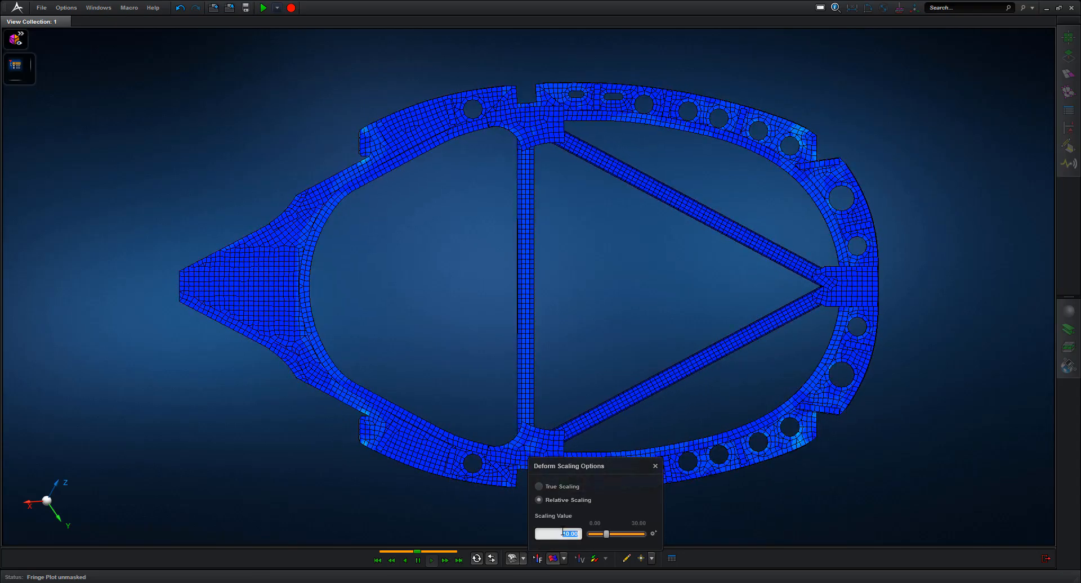
text(30)
key(Return)
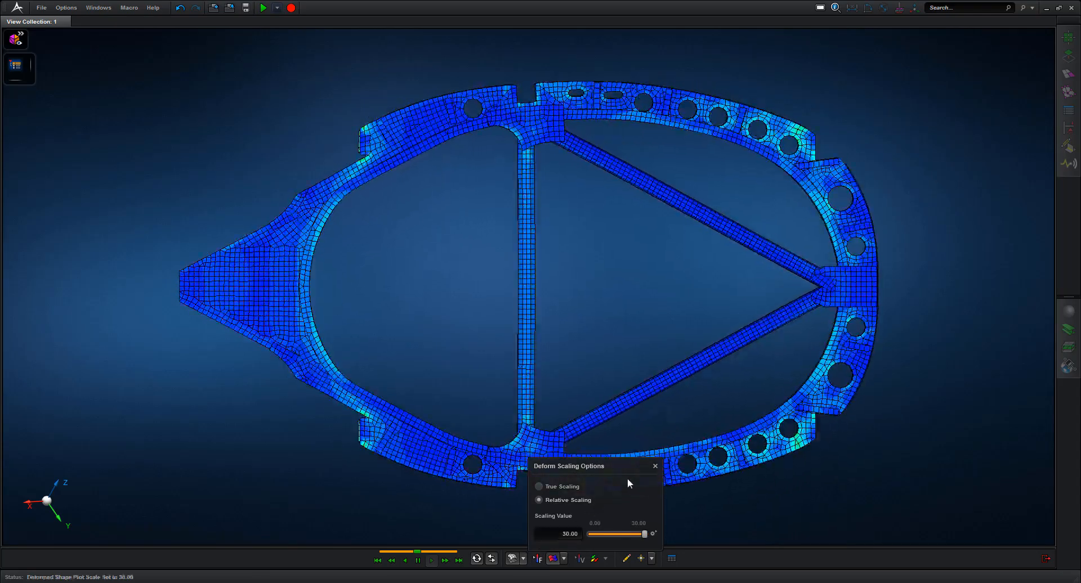
click(895, 372)
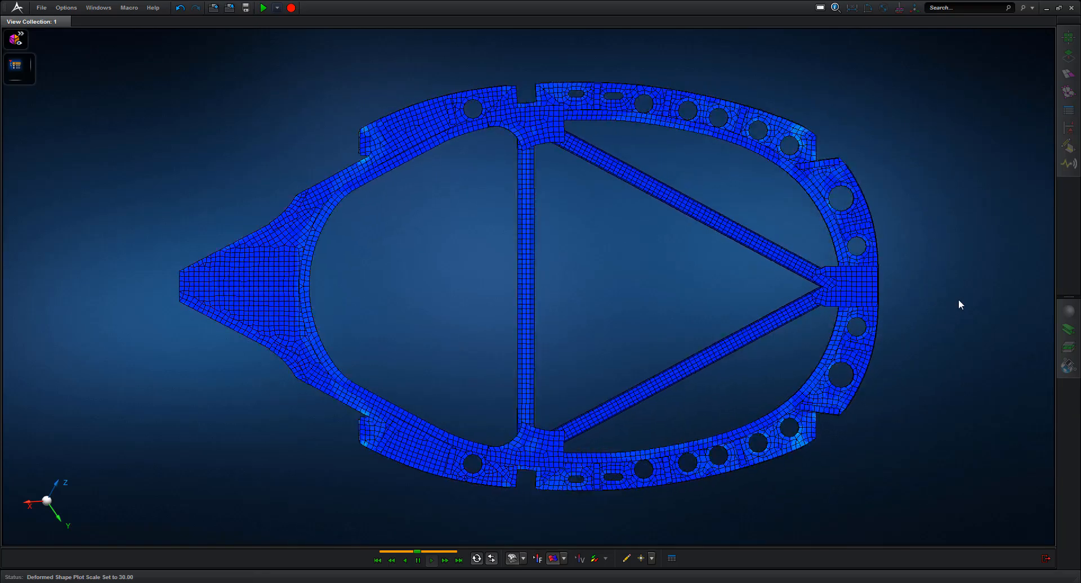
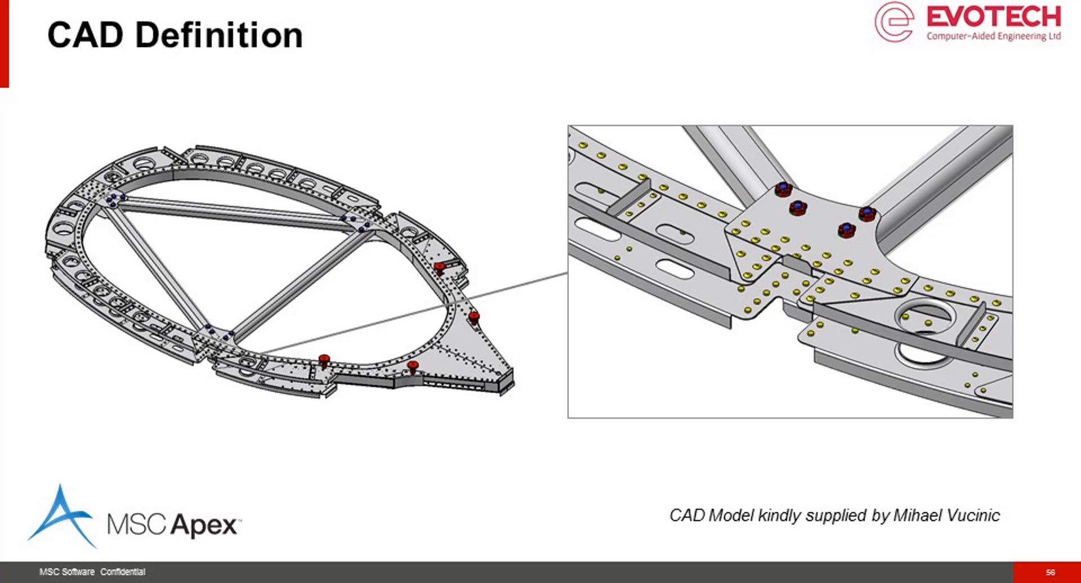
Advance the presentation to the 'FEA Representation 01 - Coarse' slide
key(Right)
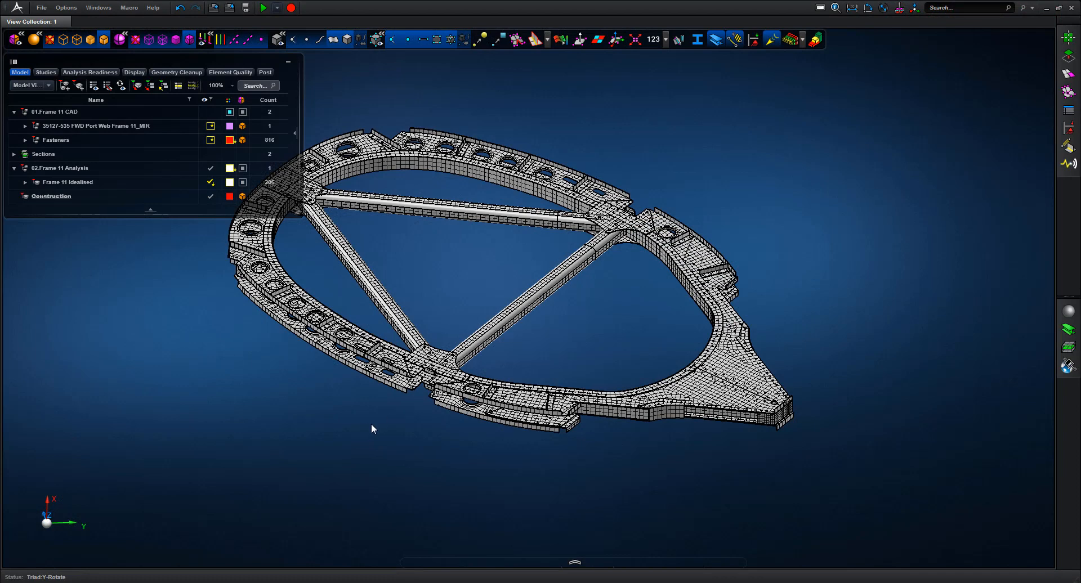
Zoom in on the frame's lower junction and toggle the mesh display on and off
drag(370, 423, 499, 328)
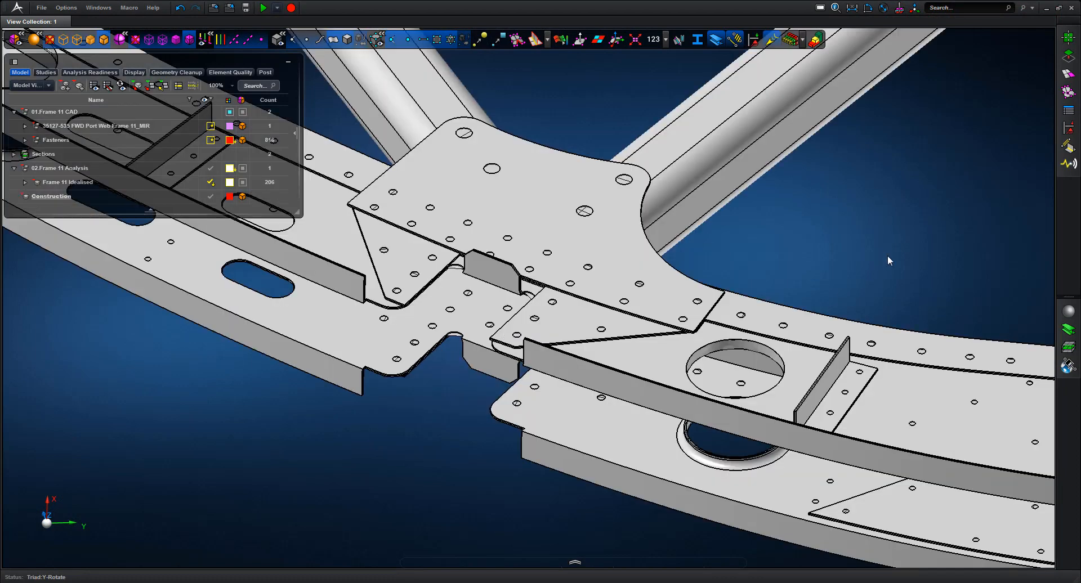
click(346, 40)
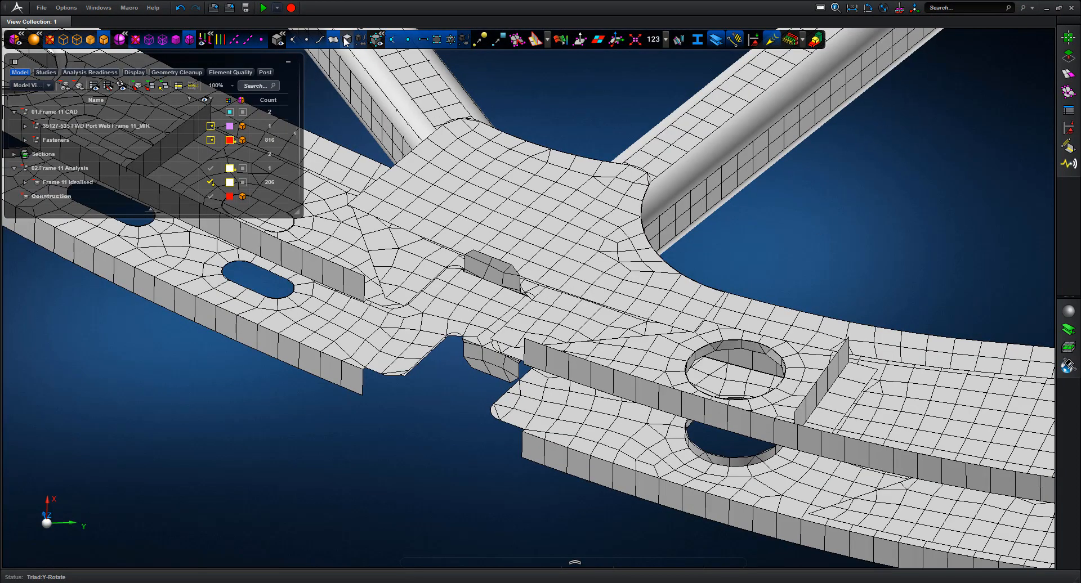
click(346, 40)
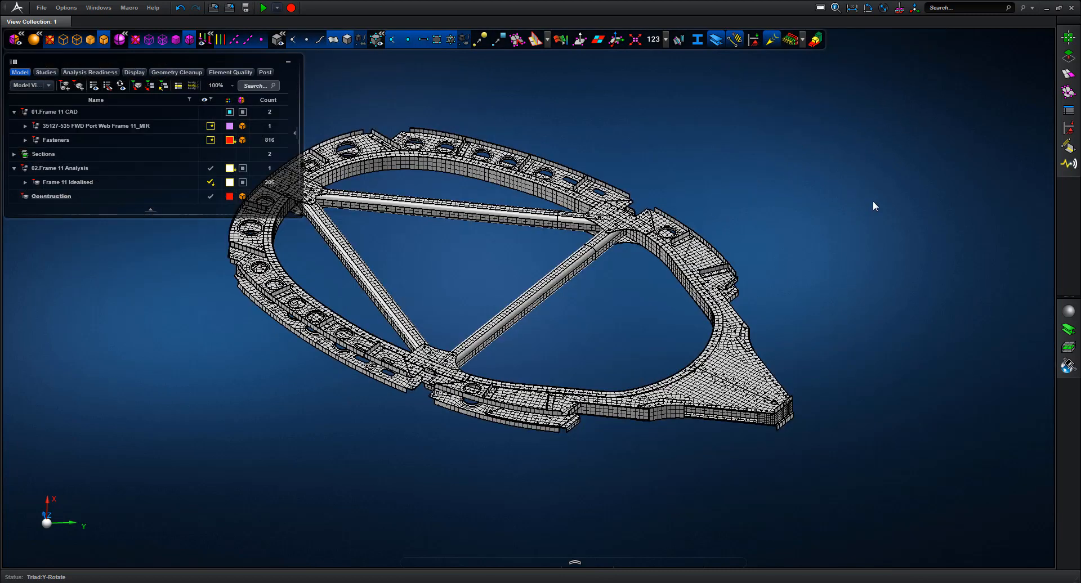
Sketch a 420 × 320 mm rectangle on the triad plane, starting at X -480, Y 160
mouse_move(1072, 37)
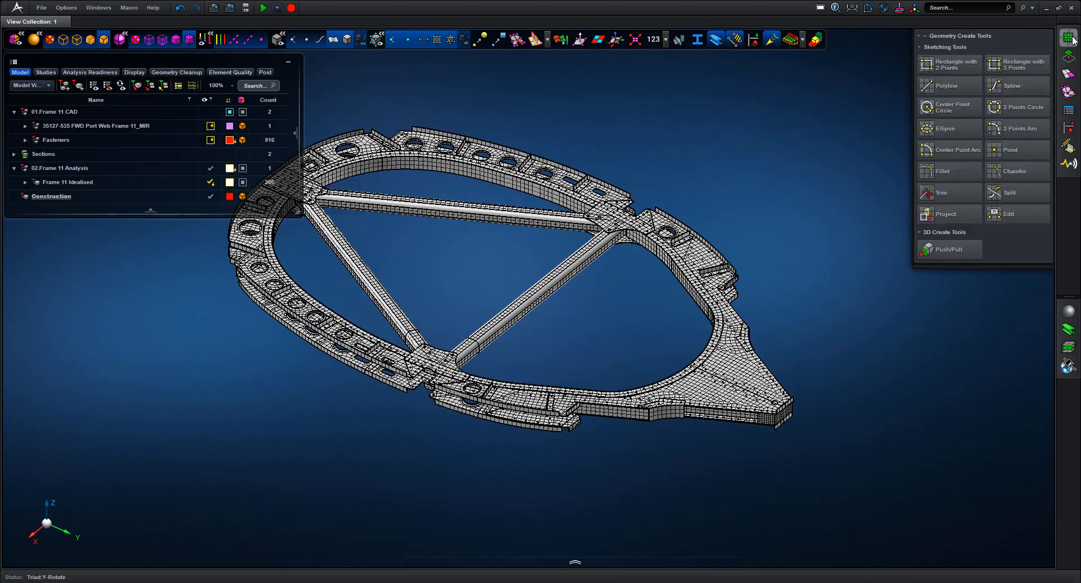
click(964, 65)
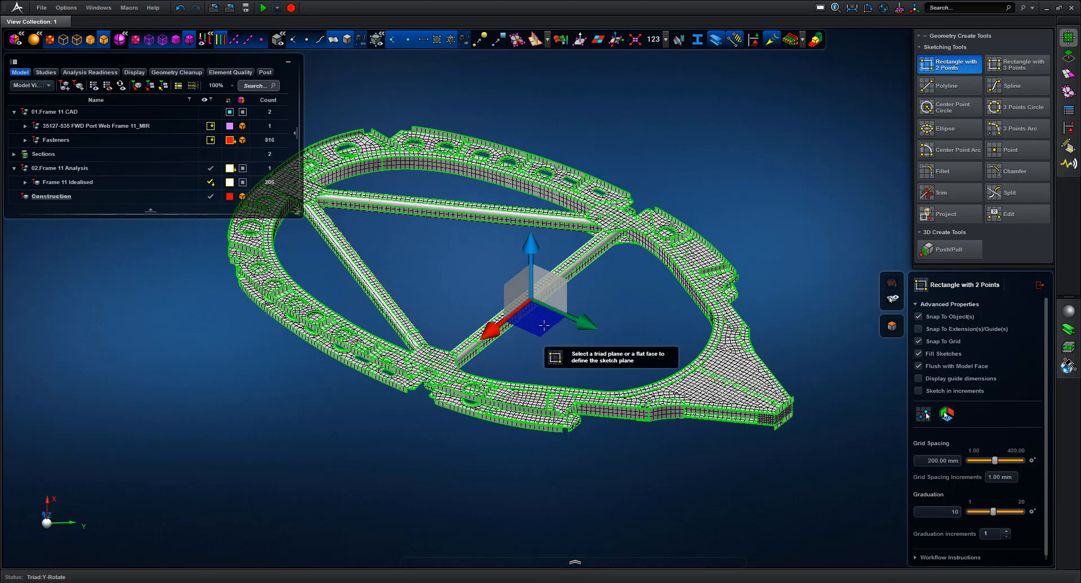
click(544, 326)
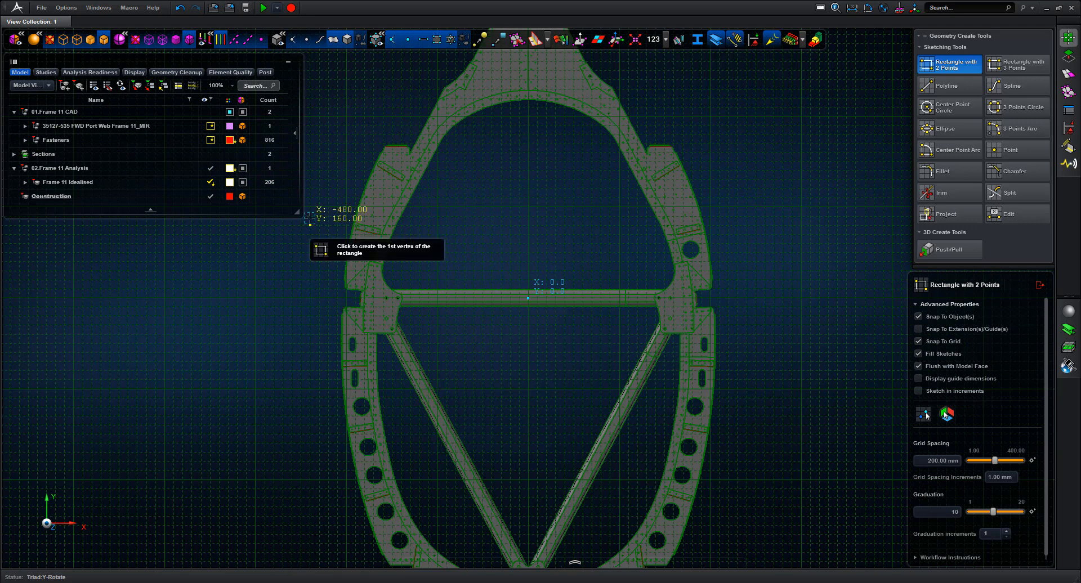
click(311, 220)
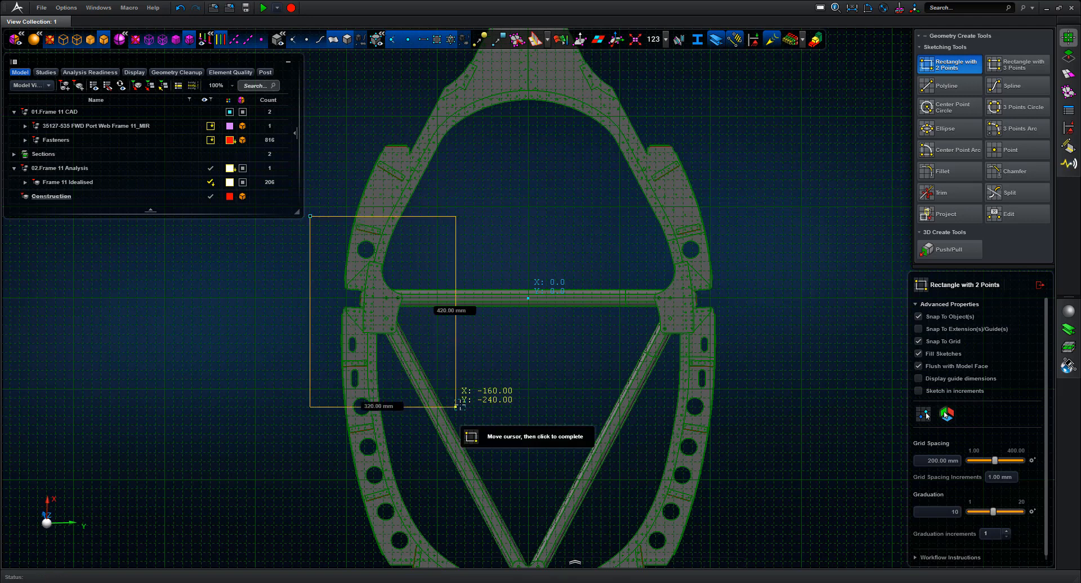
click(456, 406)
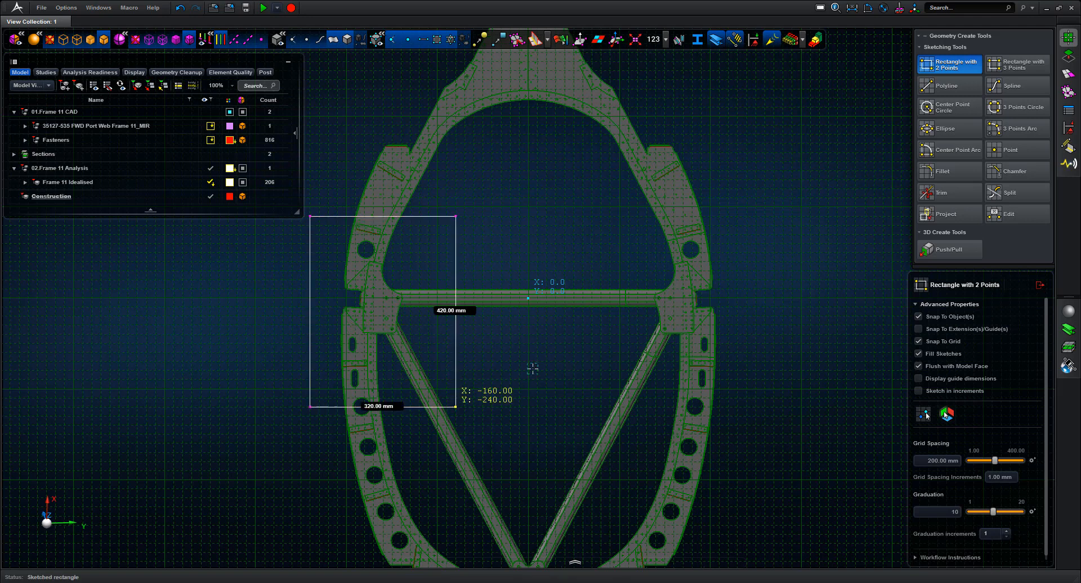
click(1039, 286)
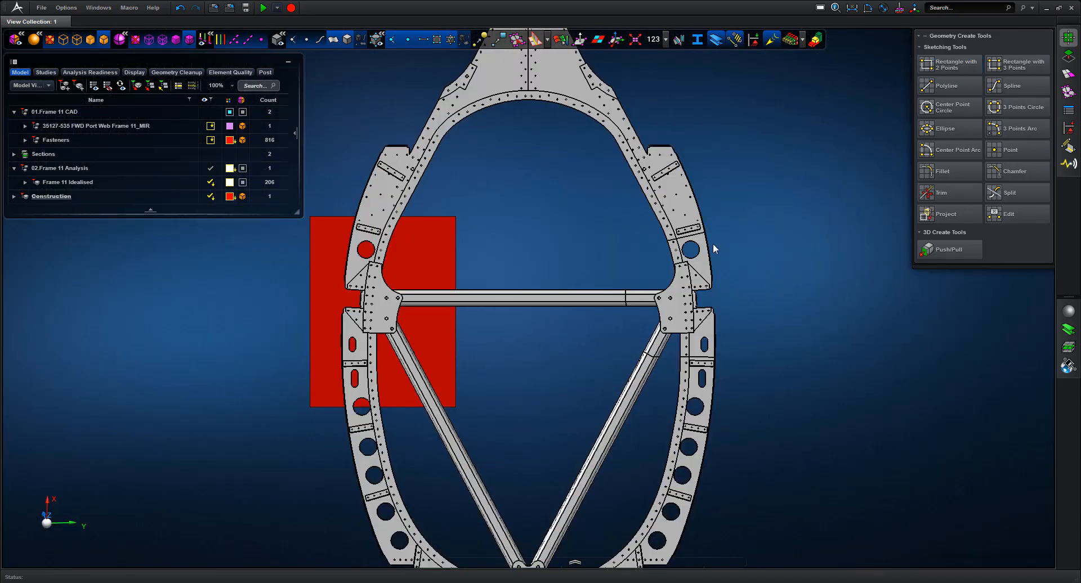
middle_drag(548, 259, 537, 280)
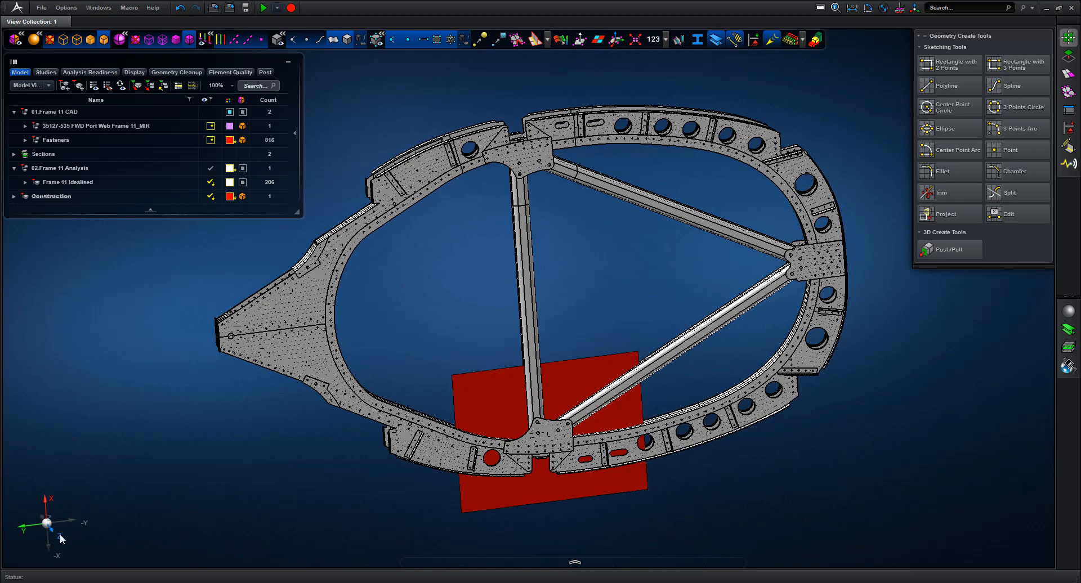
click(60, 533)
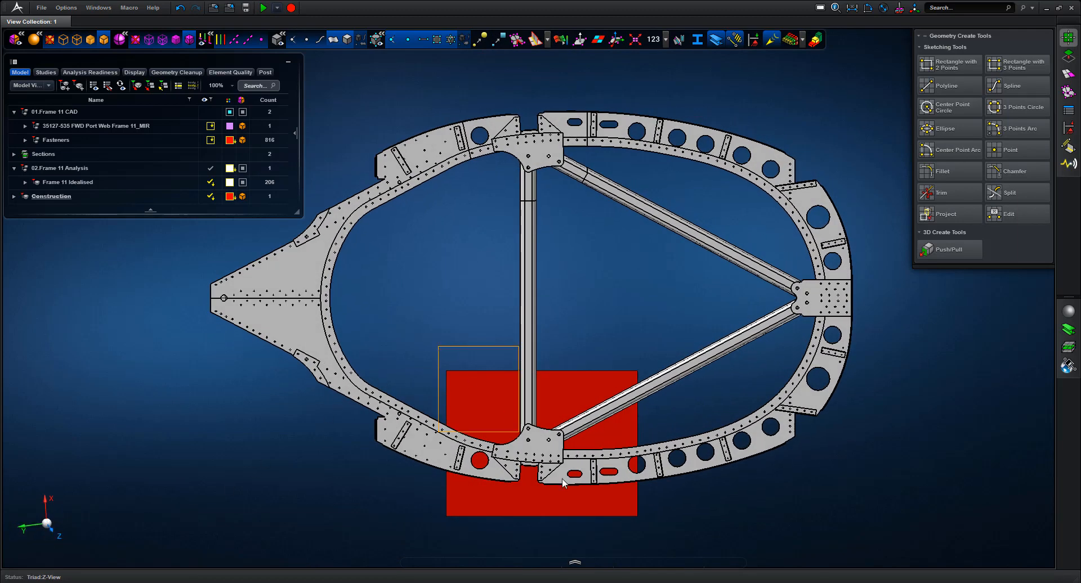
right_drag(562, 479, 653, 562)
Split the red rectangle face with a vertical line and a slanted line
click(1068, 56)
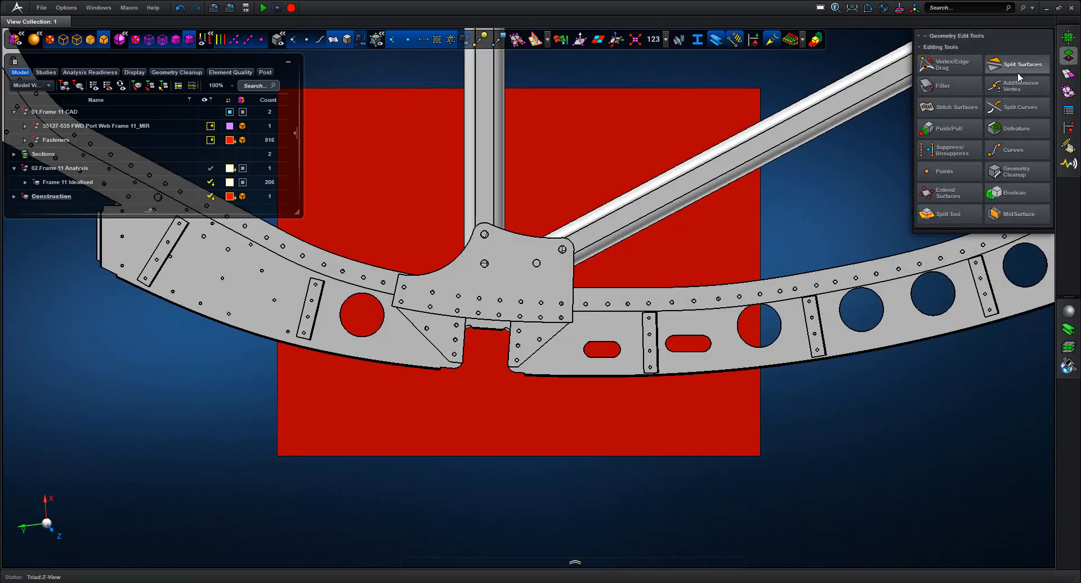
click(1018, 73)
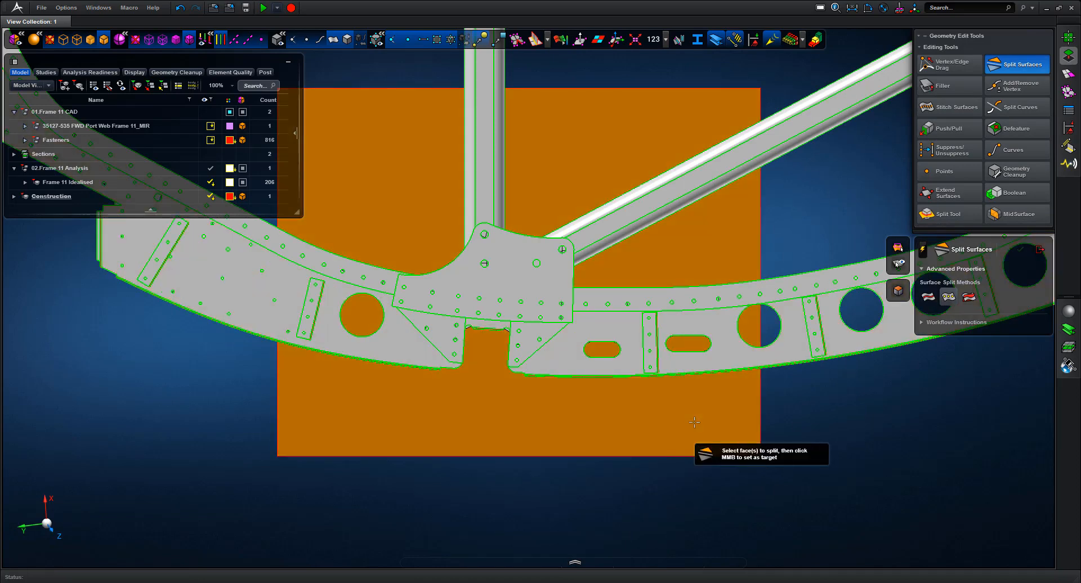
click(695, 423)
click(518, 456)
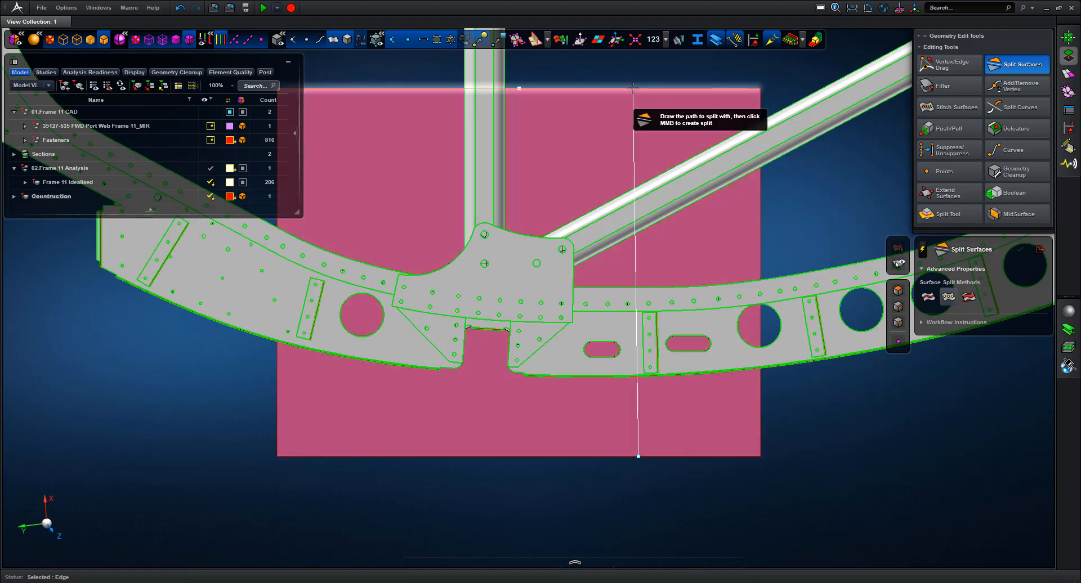
click(633, 87)
middle_click(379, 166)
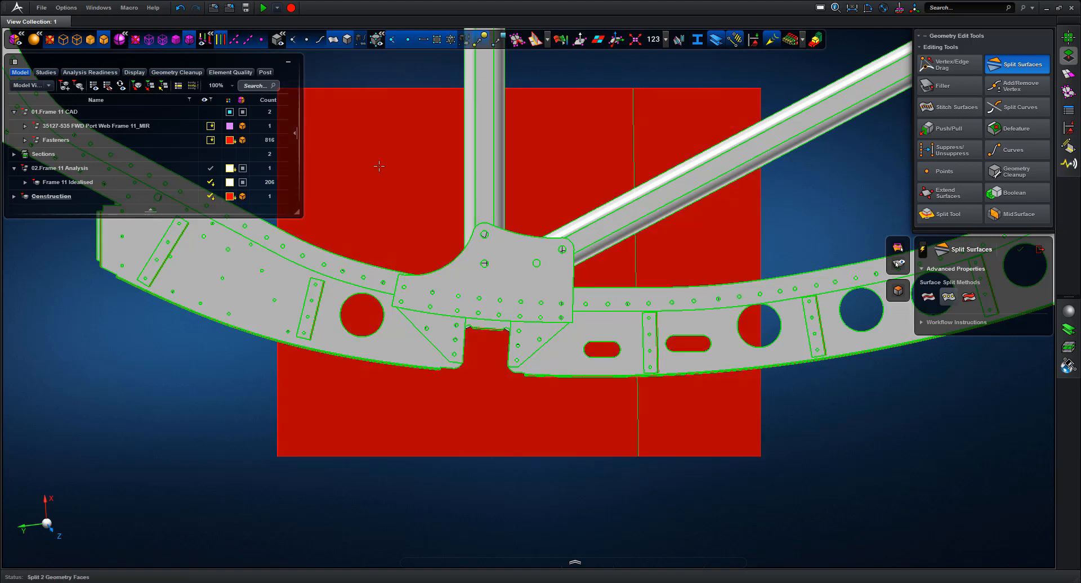
click(290, 455)
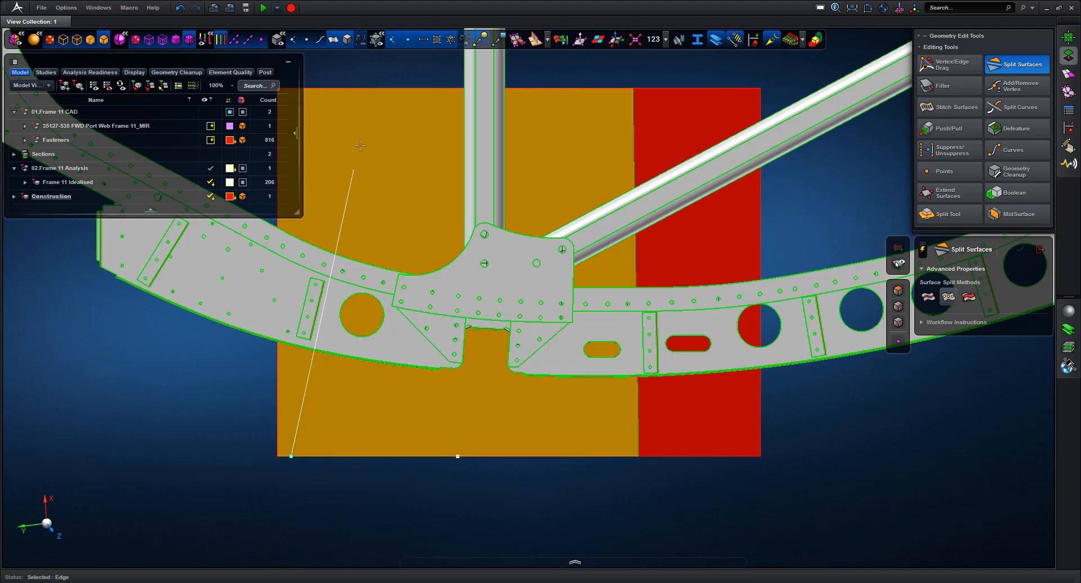
click(376, 88)
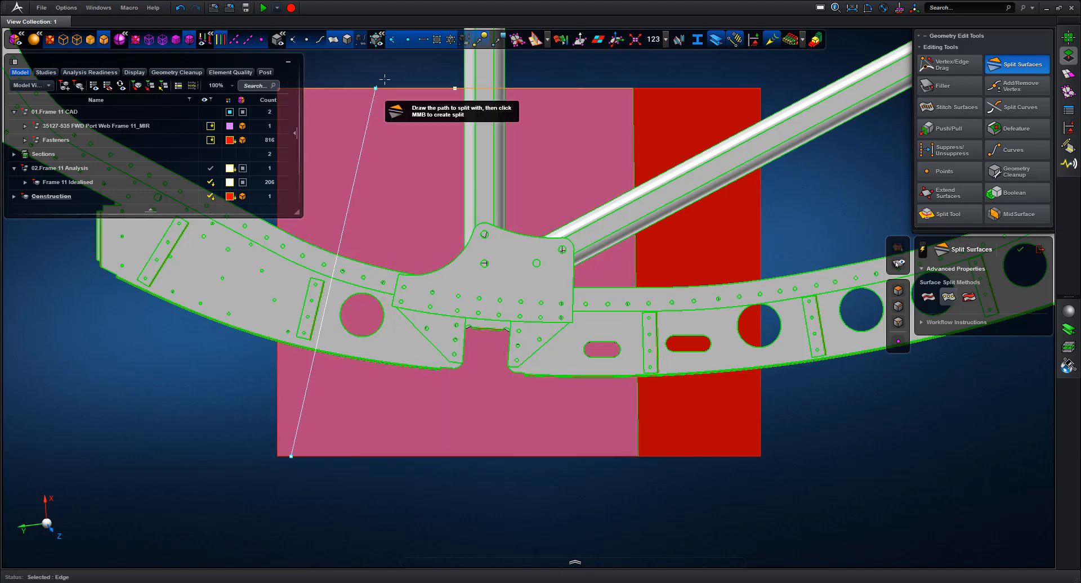
middle_click(385, 79)
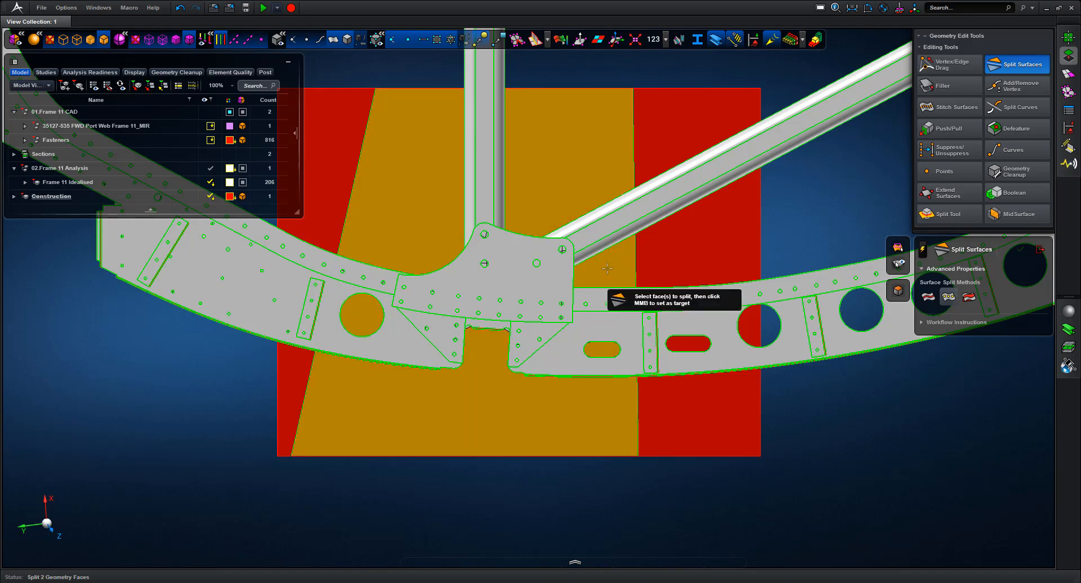
Split the middle faces further with a curved path and a horizontal line
middle_click(607, 270)
click(636, 273)
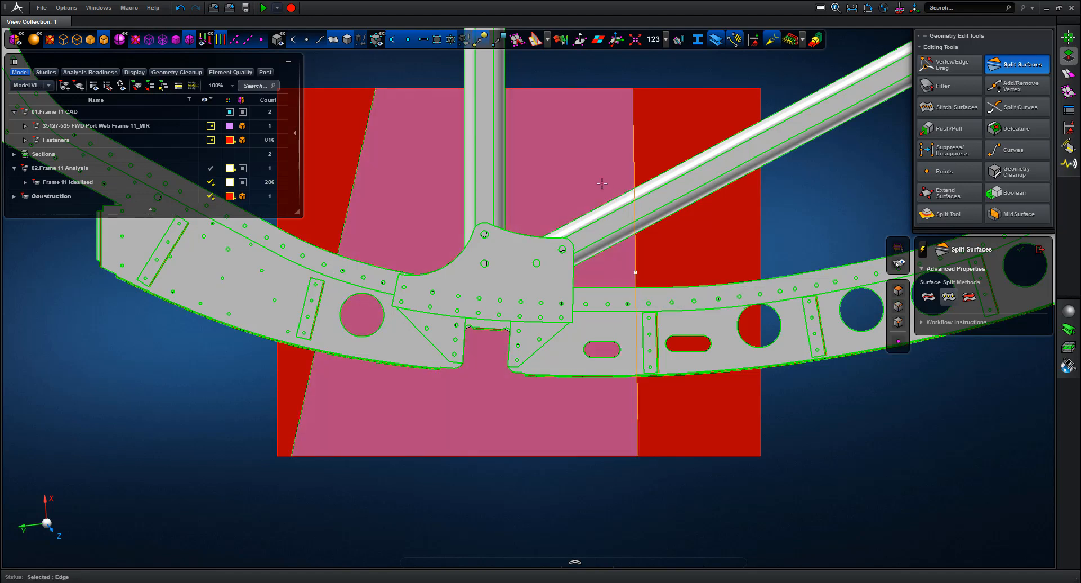
click(544, 88)
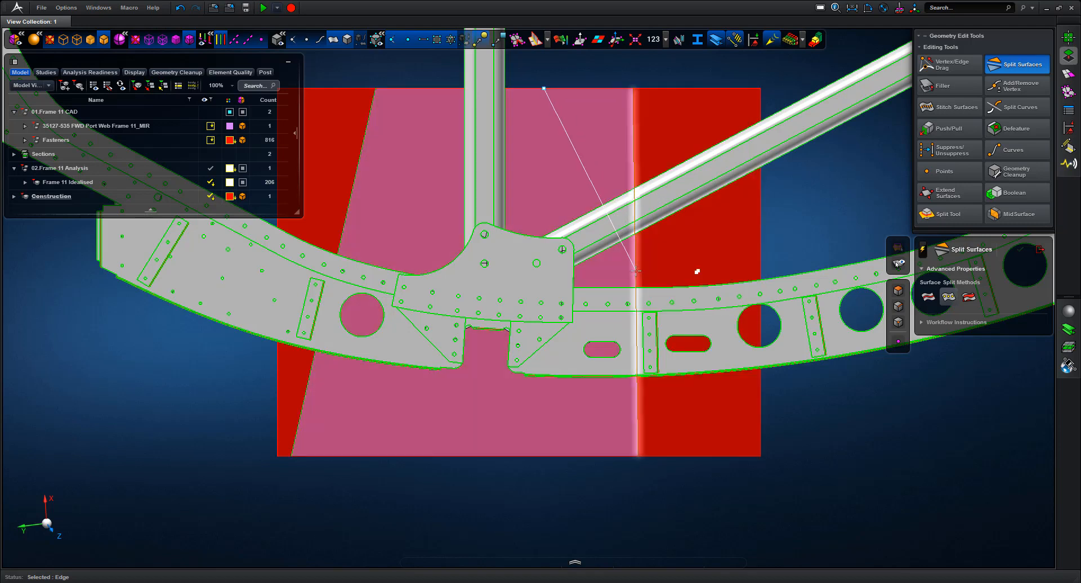
click(638, 271)
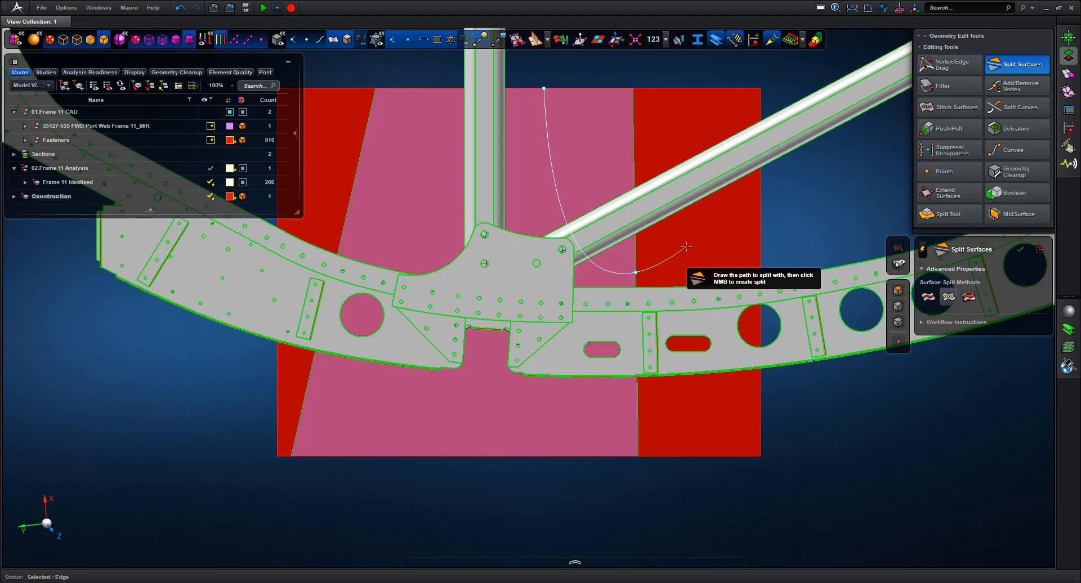
middle_click(784, 219)
click(415, 168)
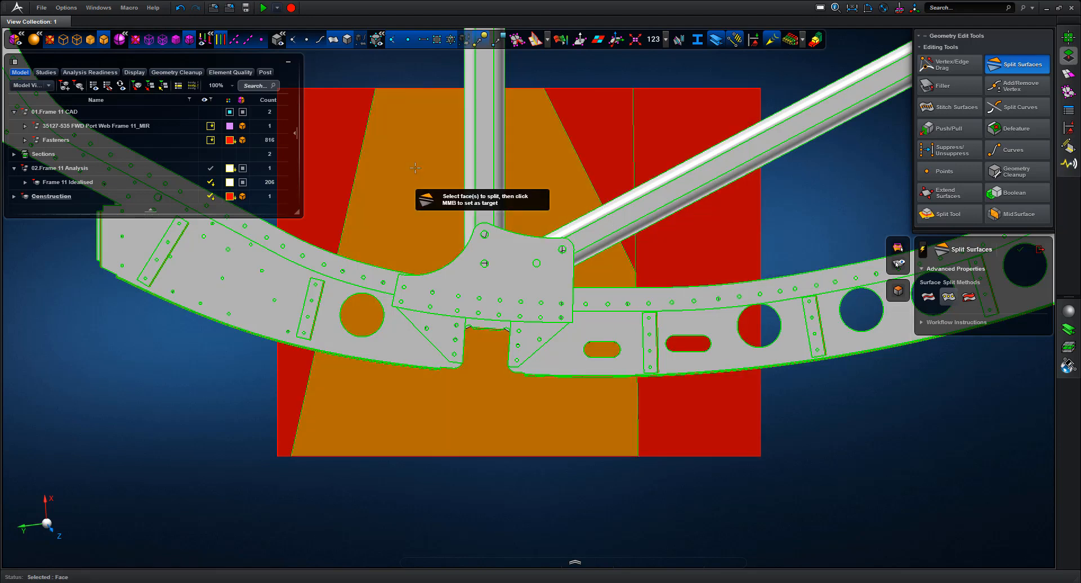
middle_click(415, 168)
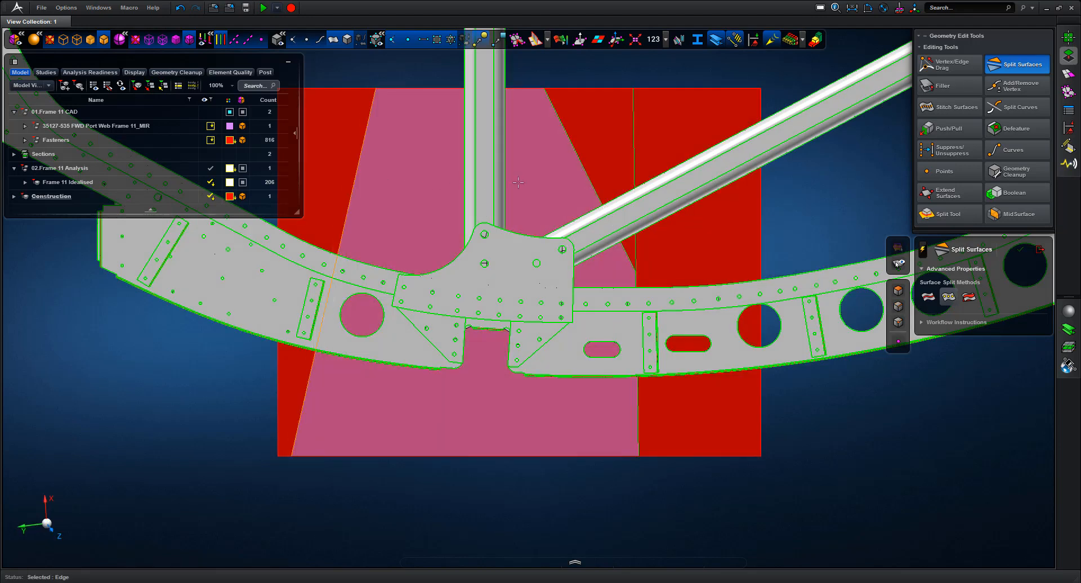
click(355, 179)
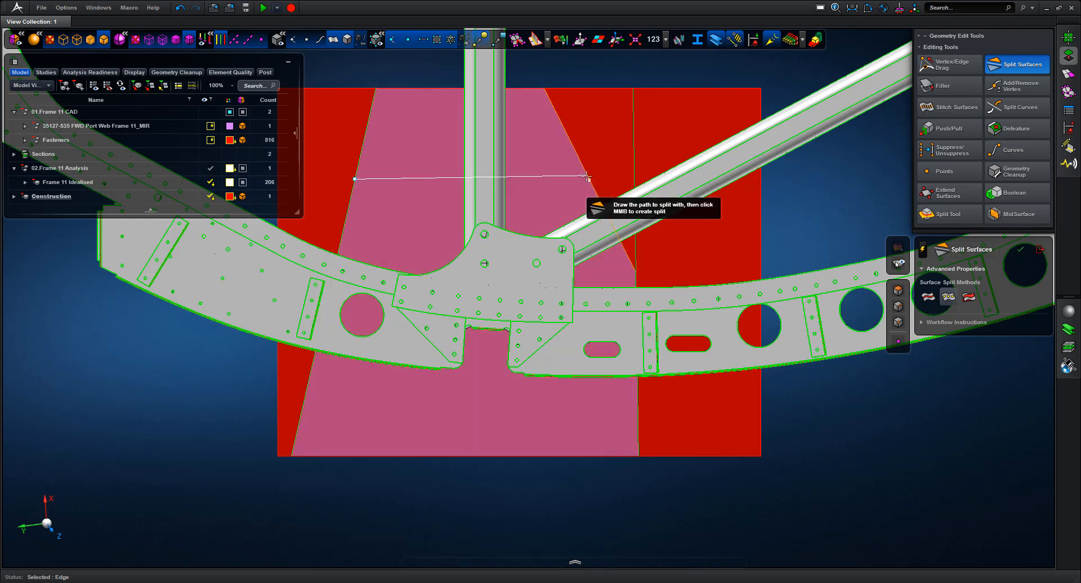
click(587, 179)
middle_click(587, 179)
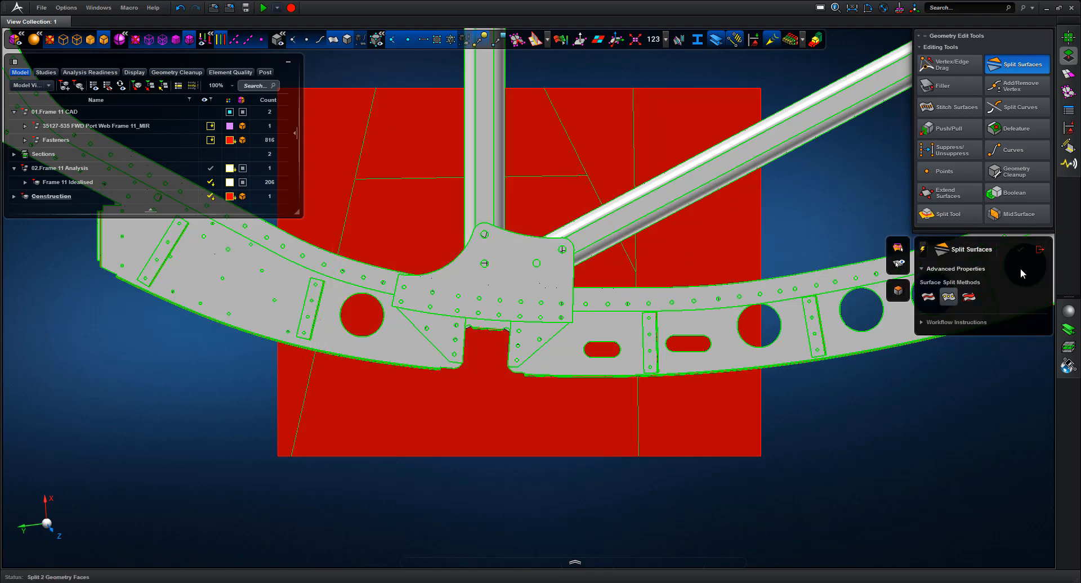
key(Escape)
With the pick filter set to Faces, delete the four outer plane faces
right_click(870, 451)
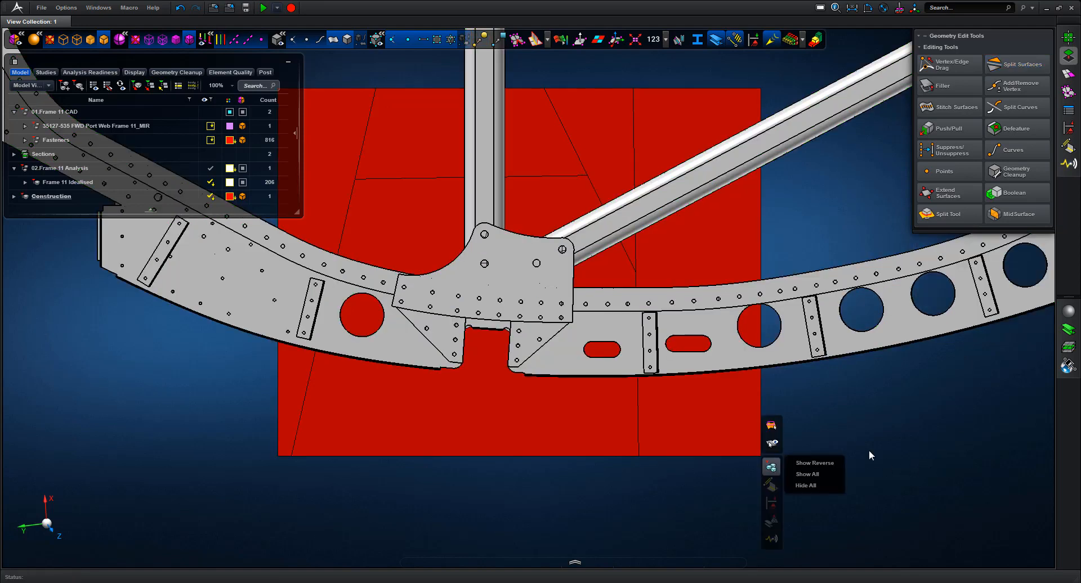
mouse_move(775, 474)
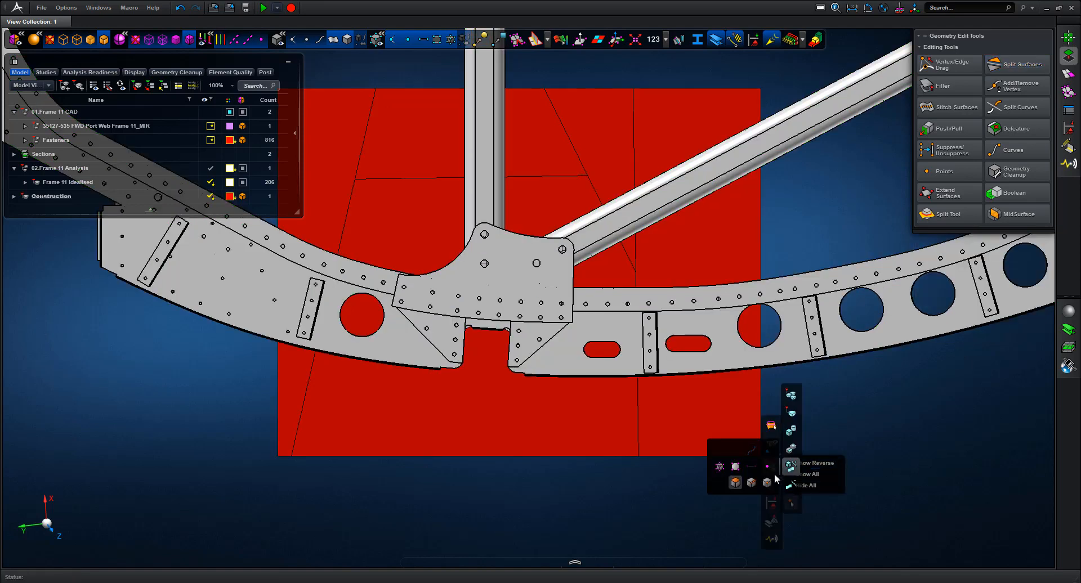
click(735, 483)
click(686, 418)
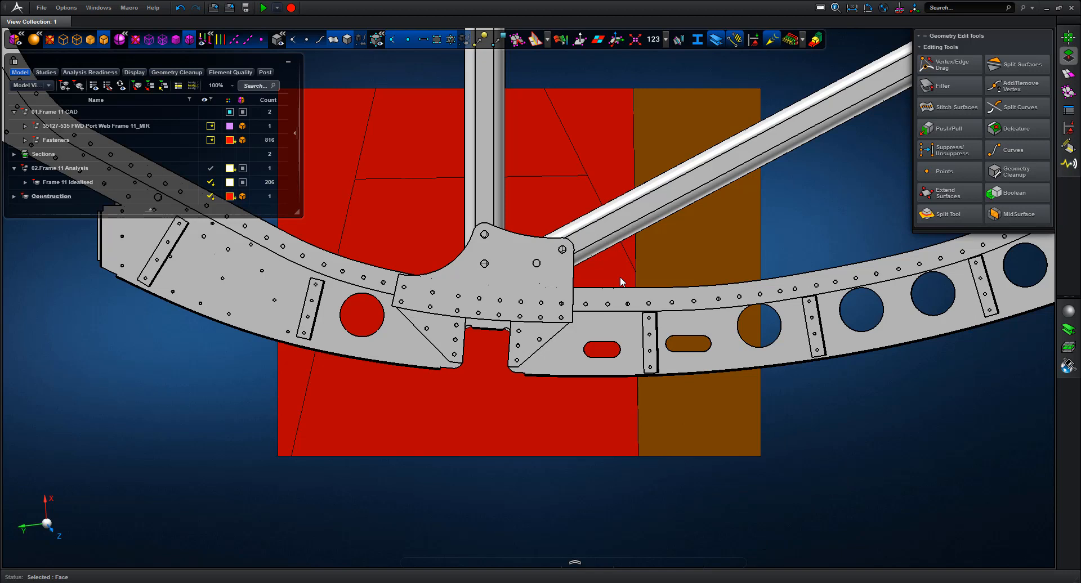
click(597, 159)
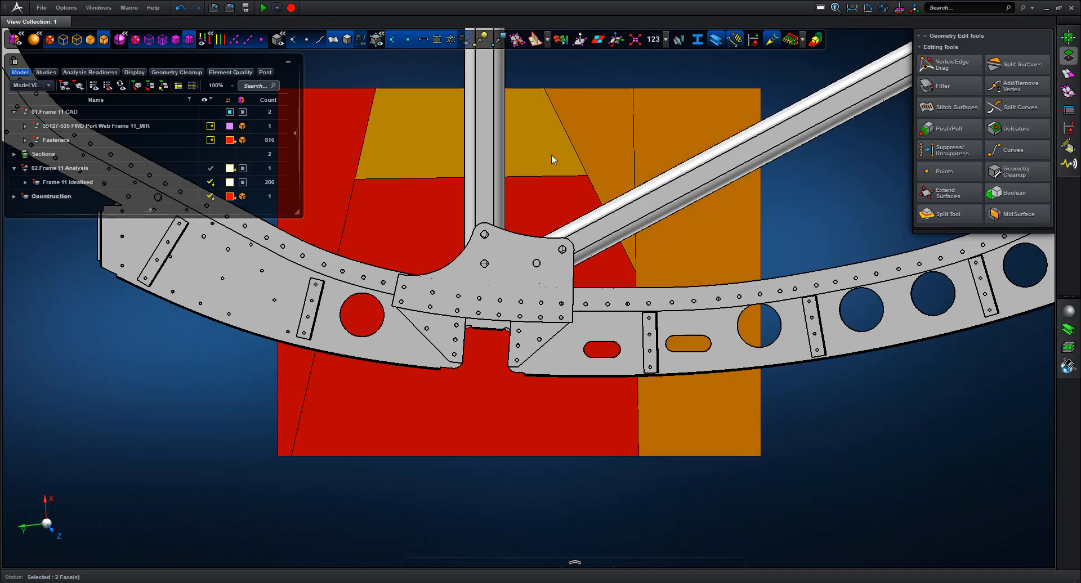
click(463, 165)
click(340, 154)
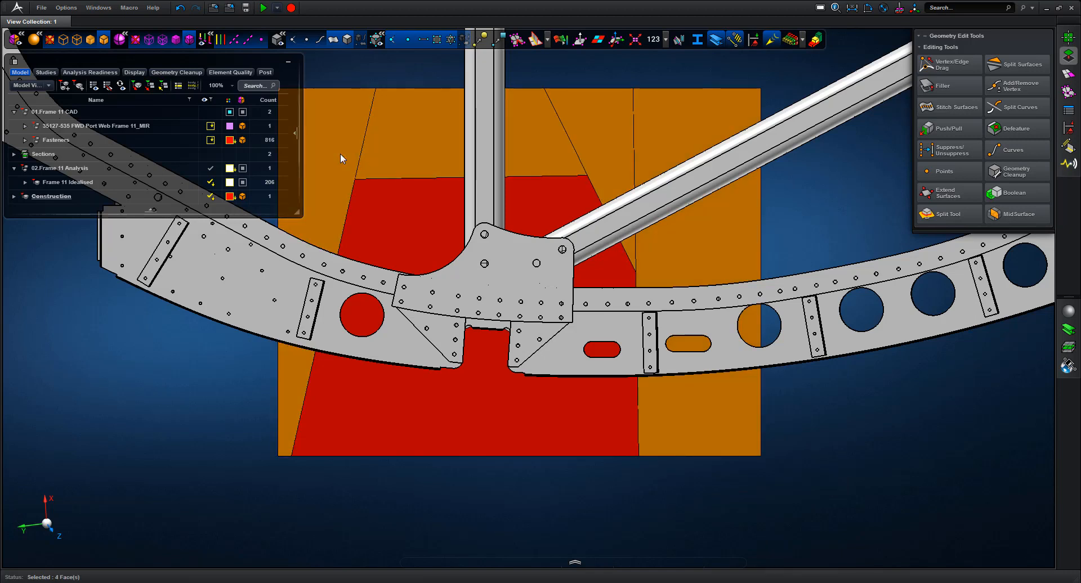
key(Delete)
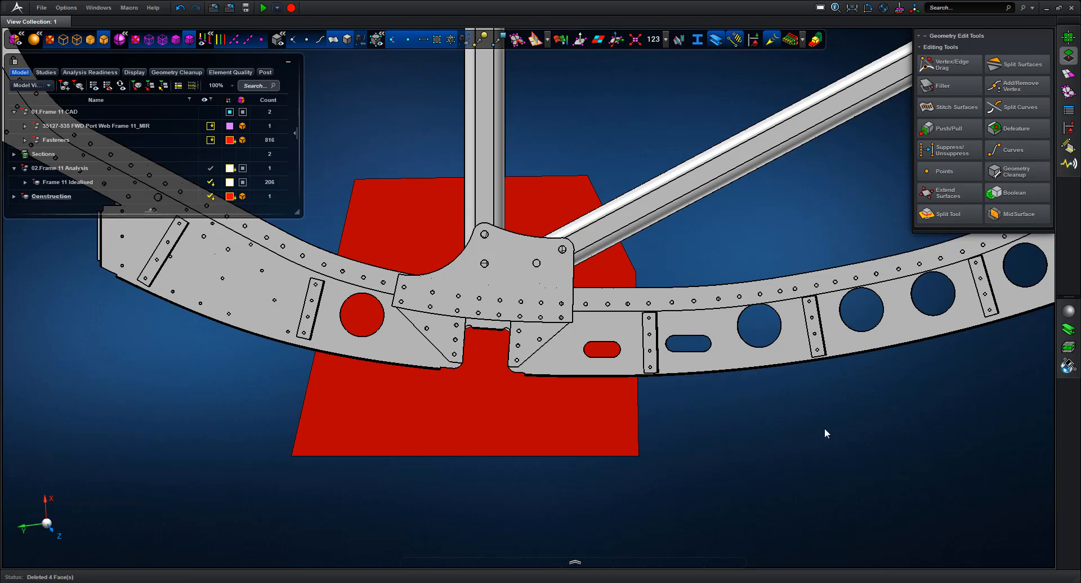
middle_drag(817, 449, 861, 469)
Push/pull the trimmed red patch into a solid block, extending one face 53.74 mm
click(949, 128)
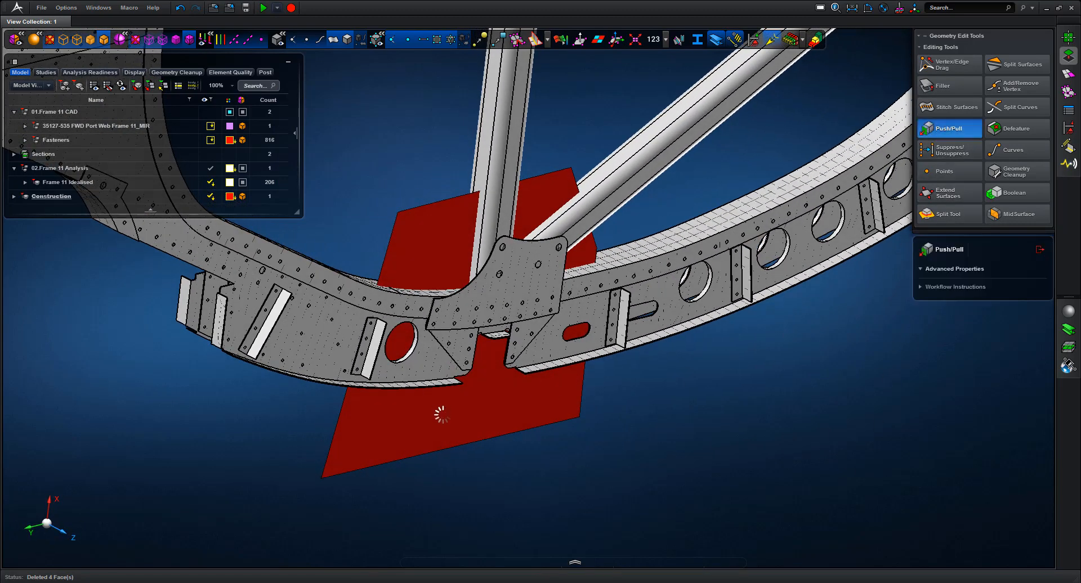
click(450, 426)
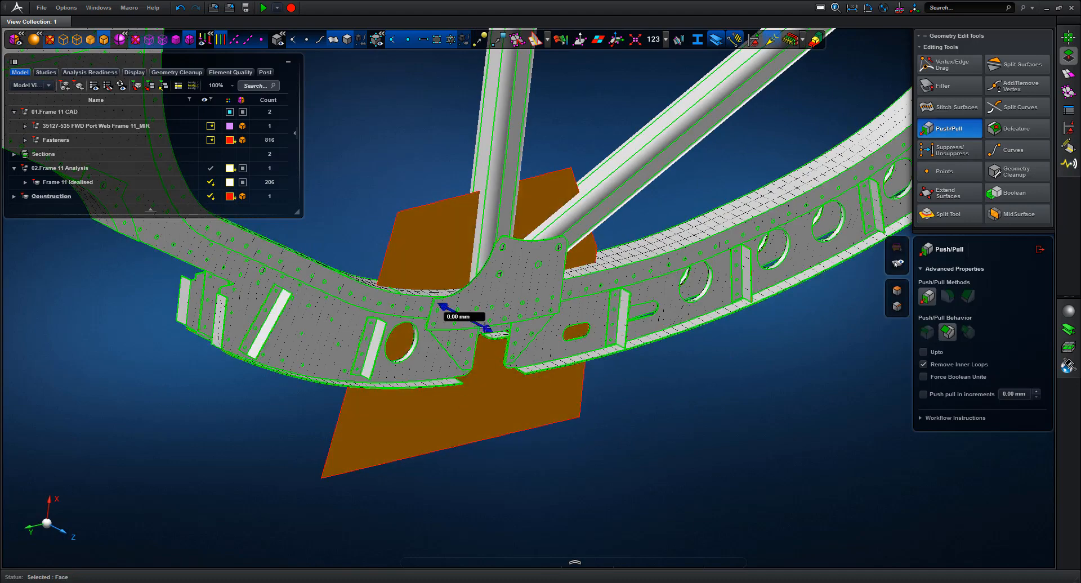
drag(572, 391, 636, 412)
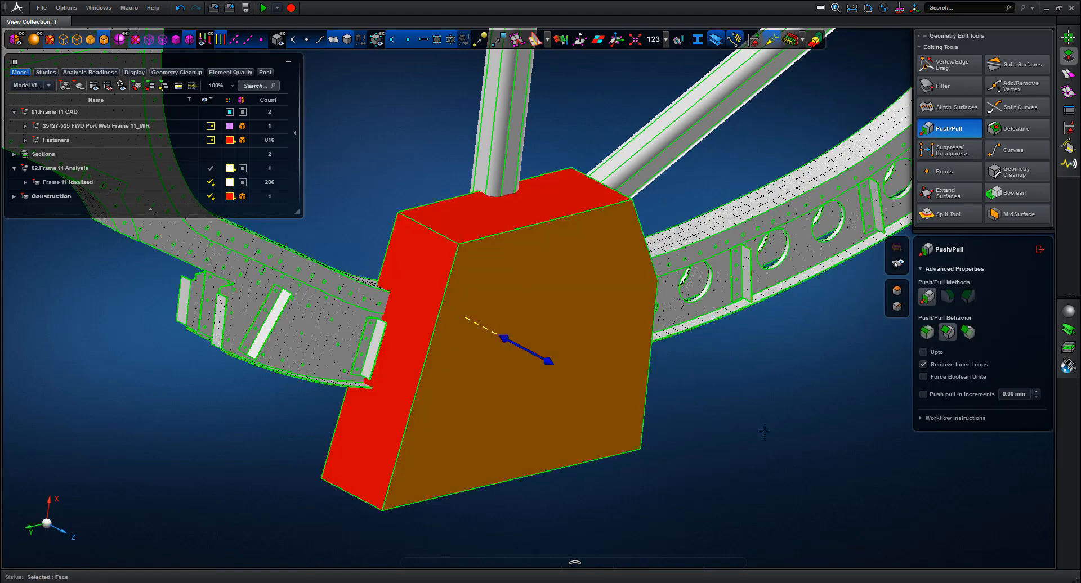
middle_drag(772, 438, 633, 479)
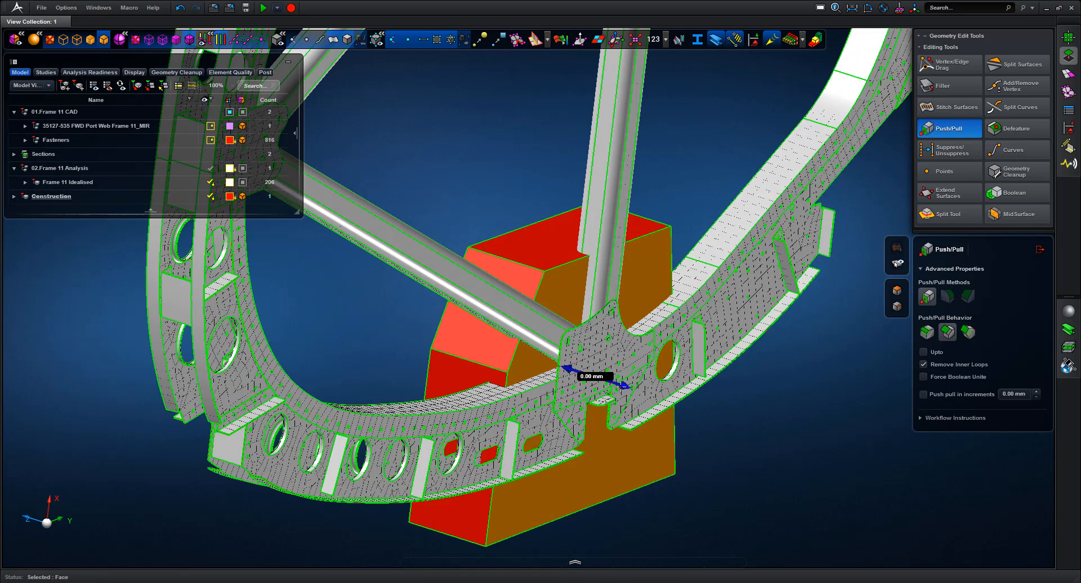
drag(624, 387, 754, 479)
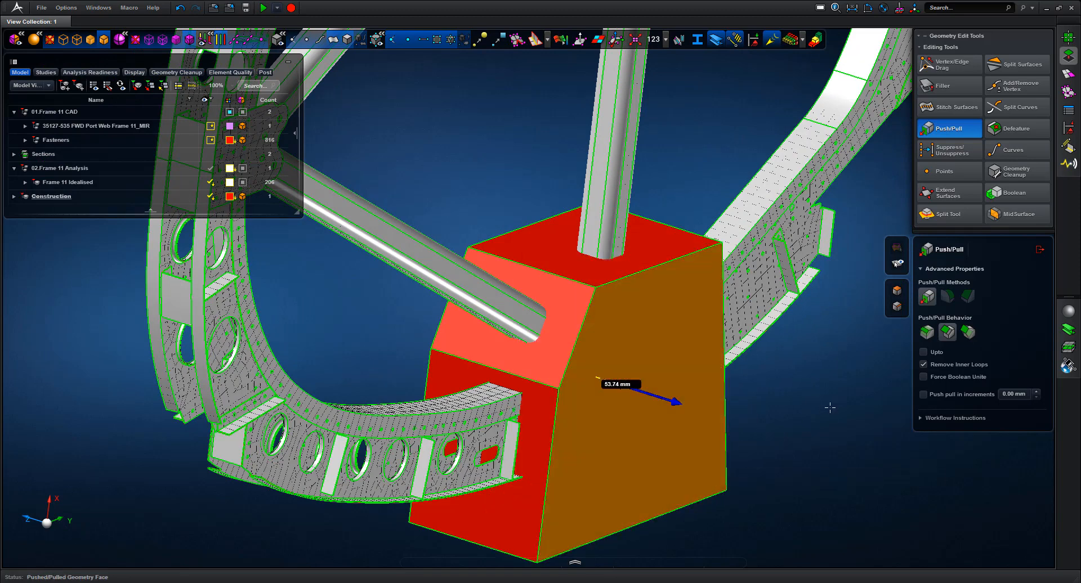
click(1039, 249)
scroll(835, 391, down, 5)
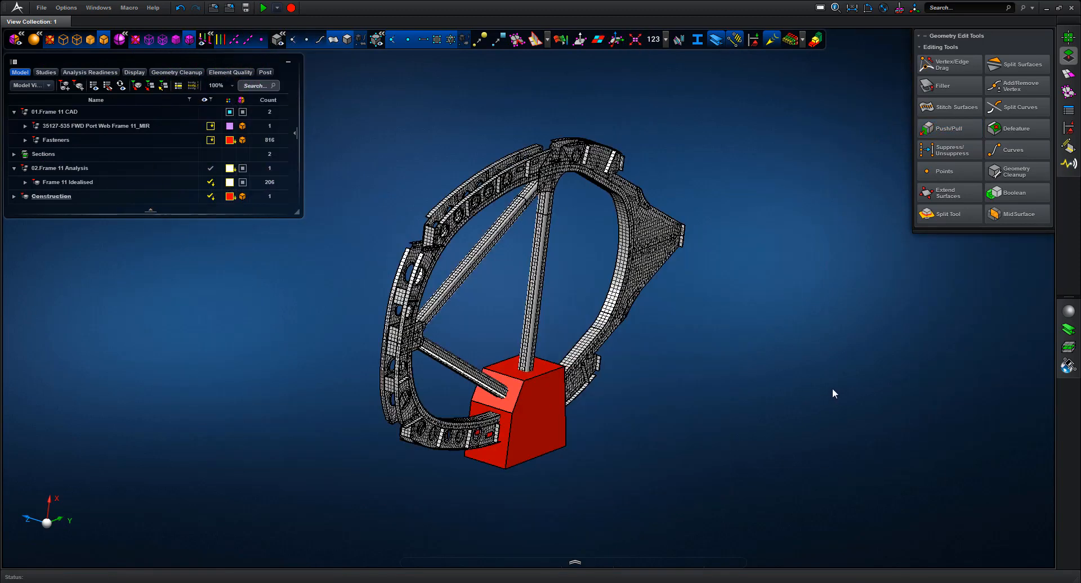
middle_drag(832, 387, 639, 435)
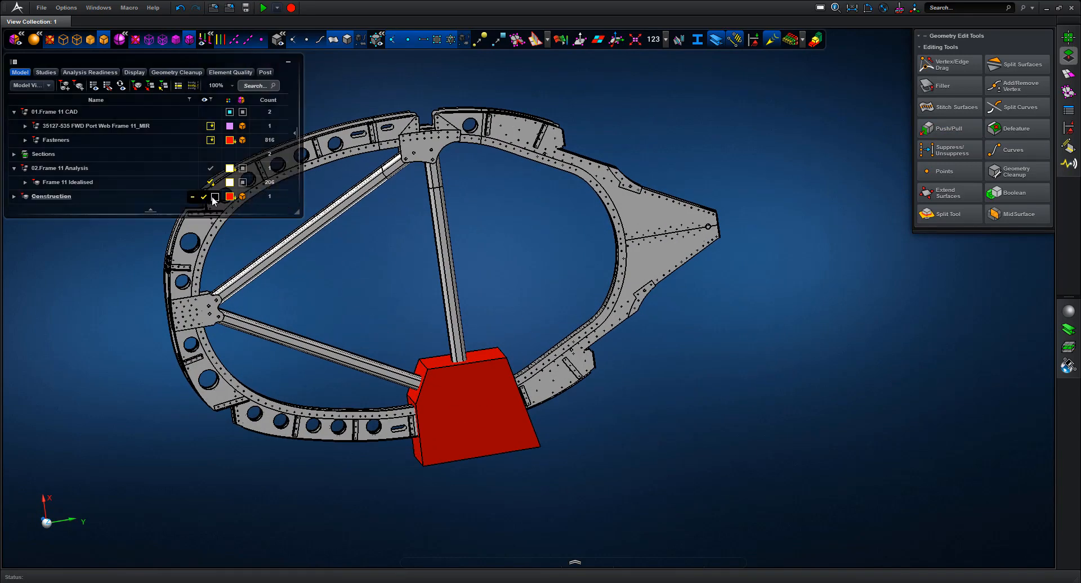
Split the lower frame surfaces using the block's faces as cutters, giving 230 bodies
click(215, 196)
click(951, 214)
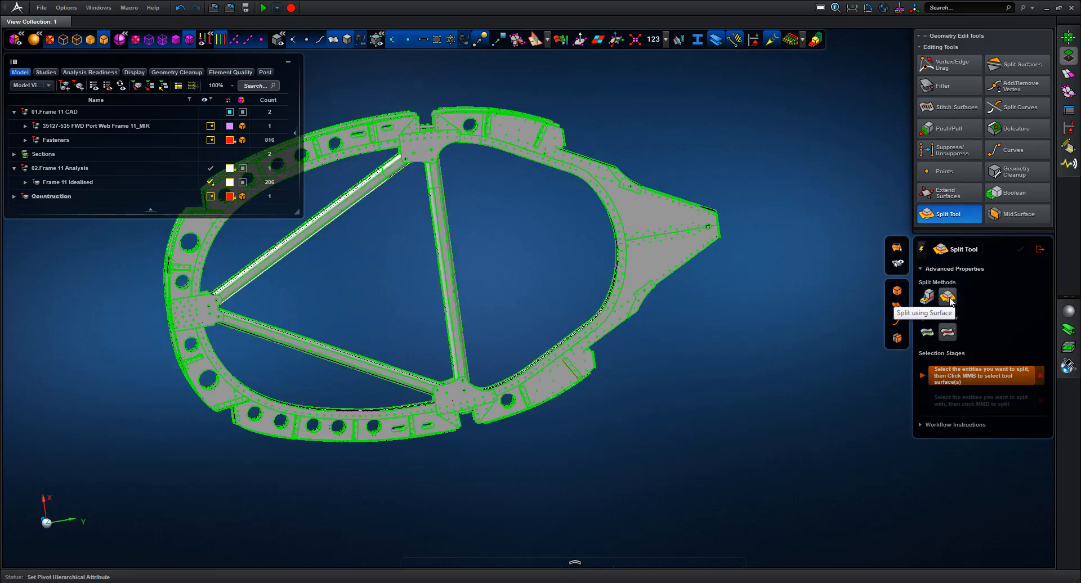
drag(351, 317, 553, 499)
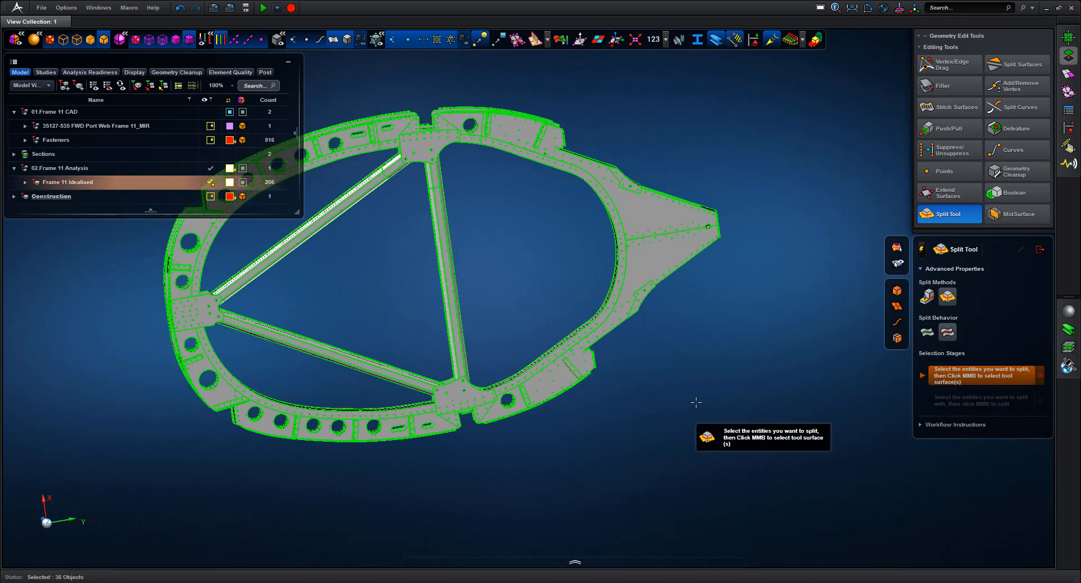
middle_click(708, 335)
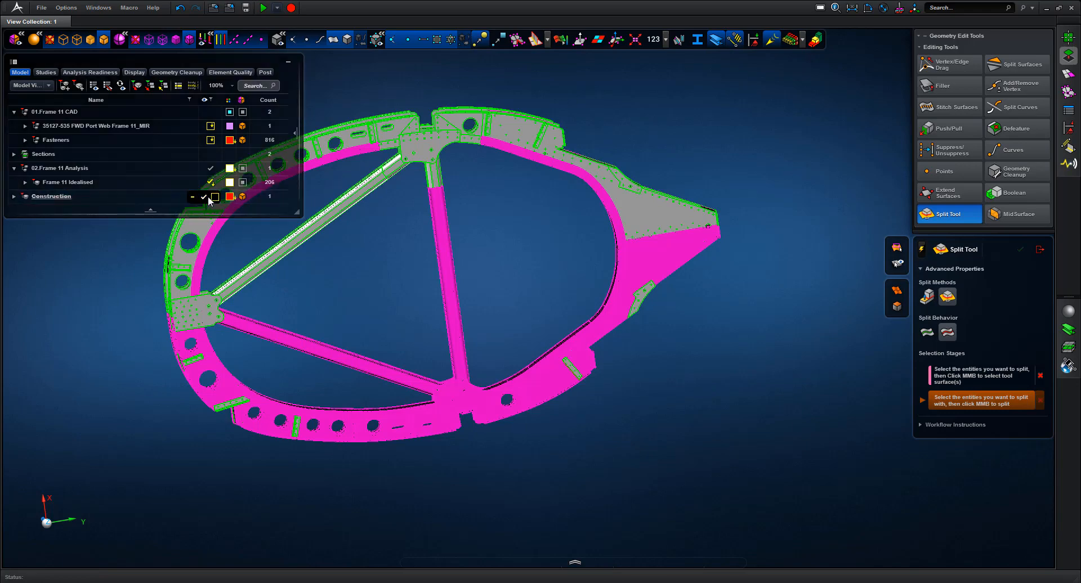
click(206, 196)
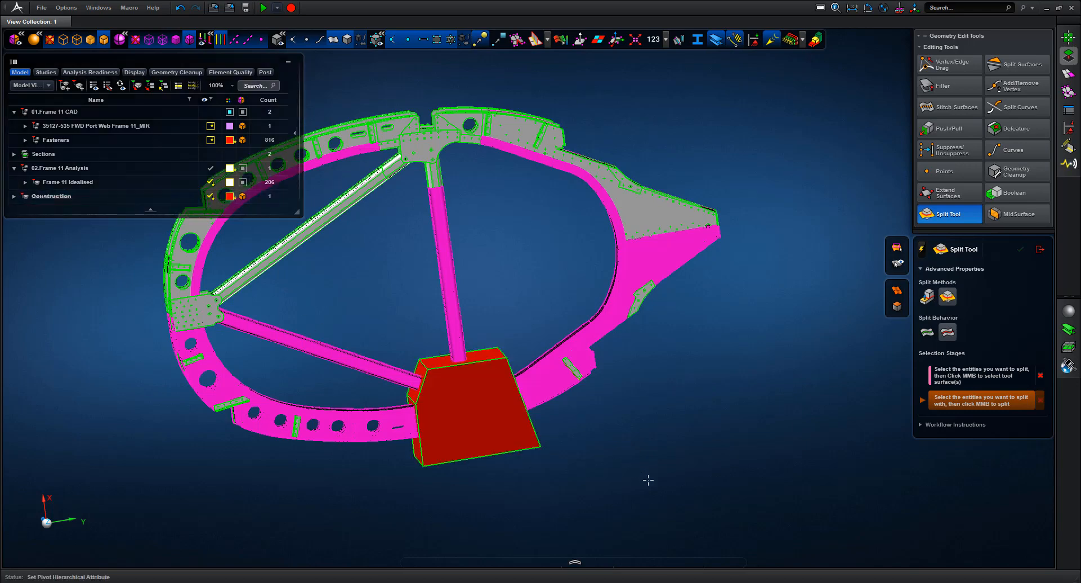
middle_drag(648, 480, 655, 482)
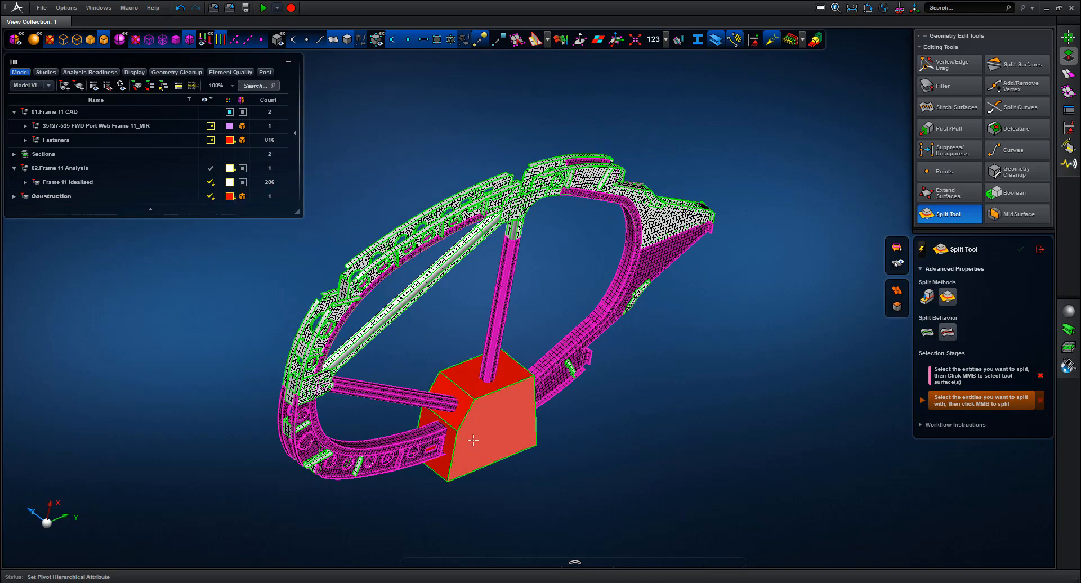
click(428, 422)
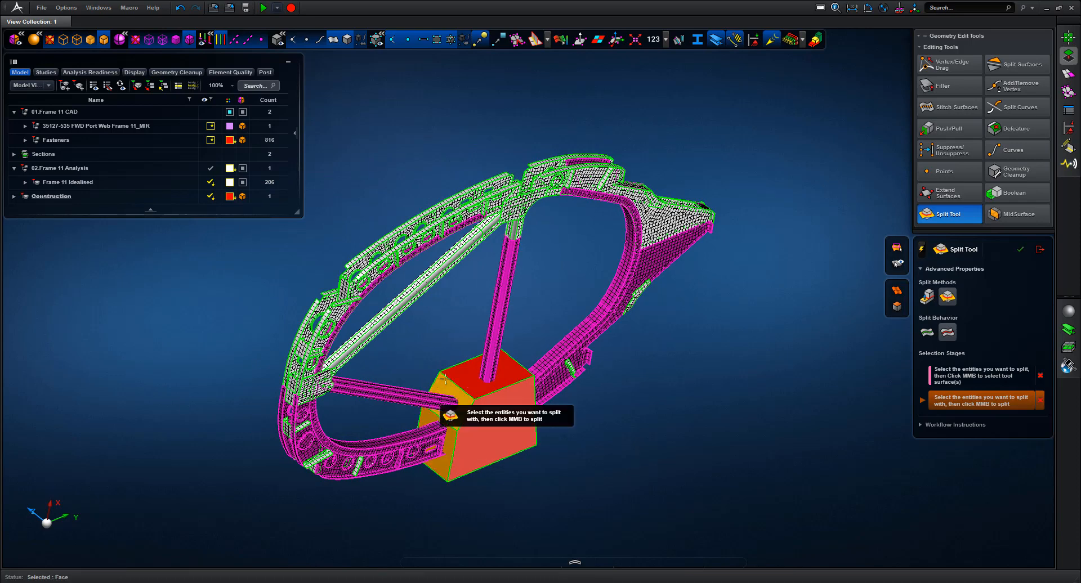
click(445, 380)
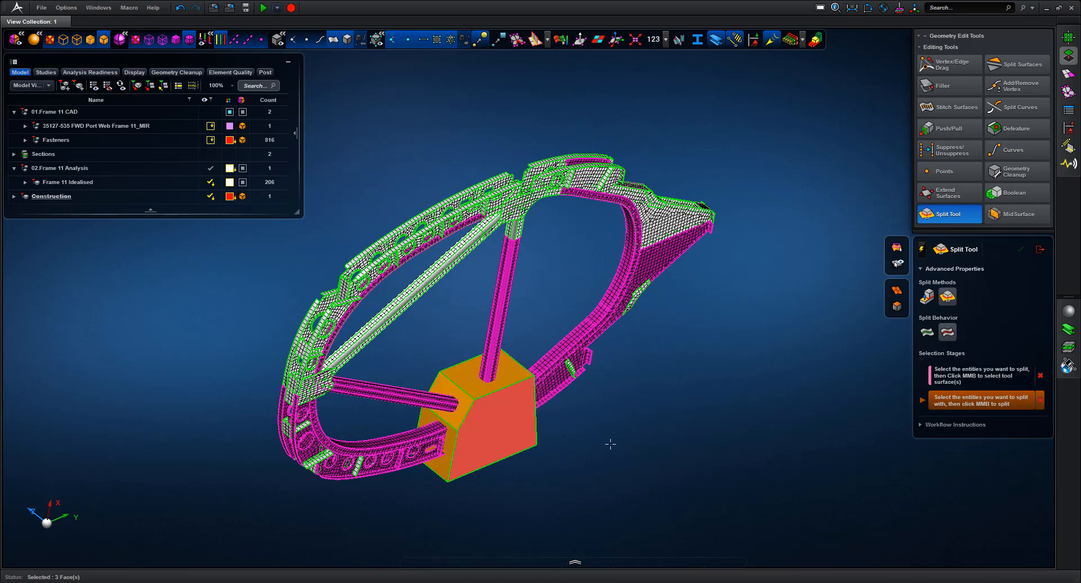
middle_drag(595, 451, 545, 469)
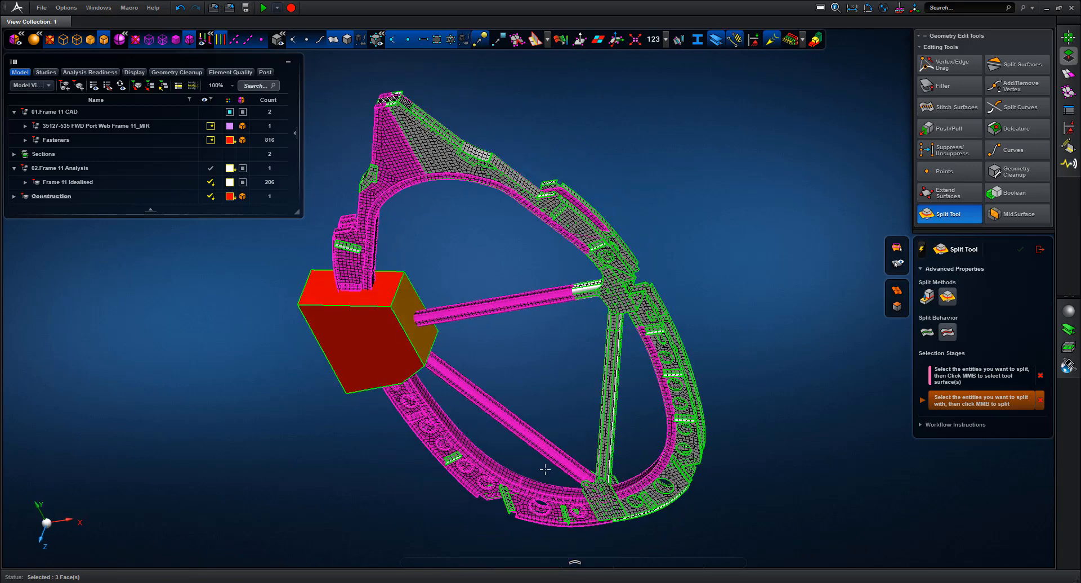
click(399, 290)
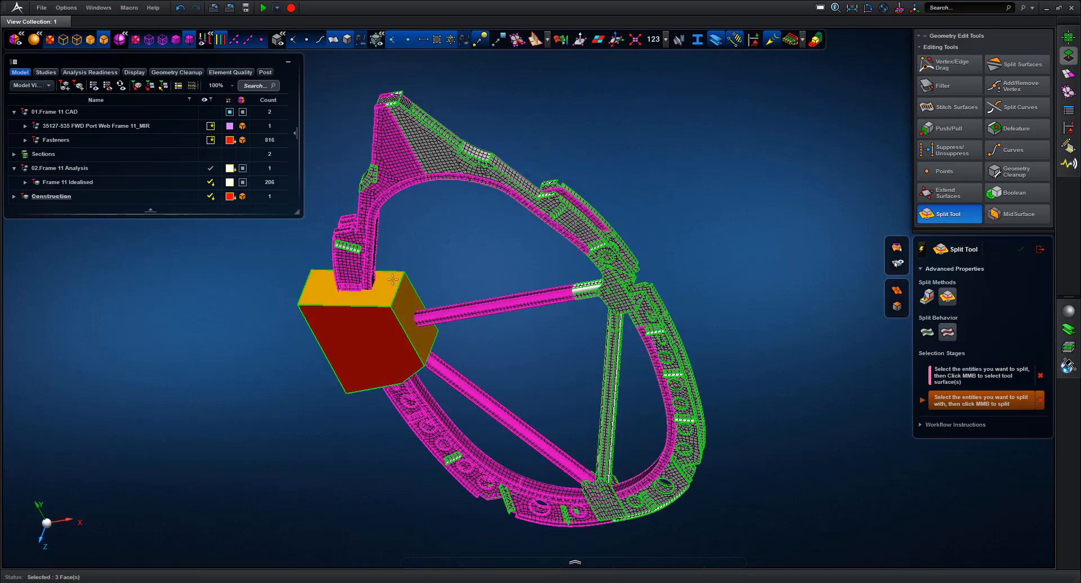
middle_click(450, 253)
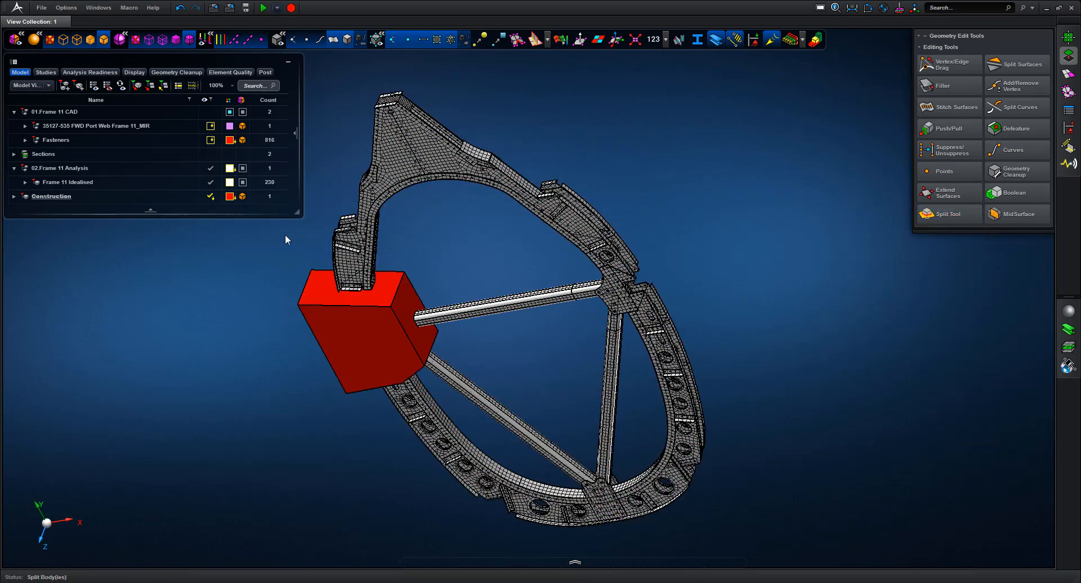
Hide the construction block, view the frame face-on along -Z, and change the pick filter
click(214, 196)
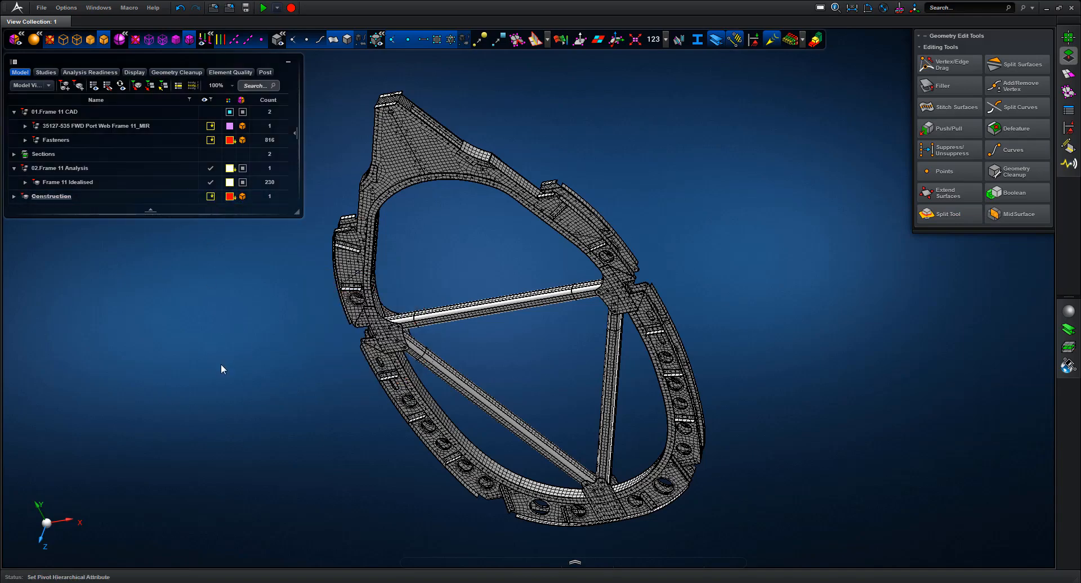
middle_drag(221, 364, 341, 469)
middle_drag(340, 469, 316, 373)
scroll(317, 374, up, 5)
middle_drag(328, 434, 337, 425)
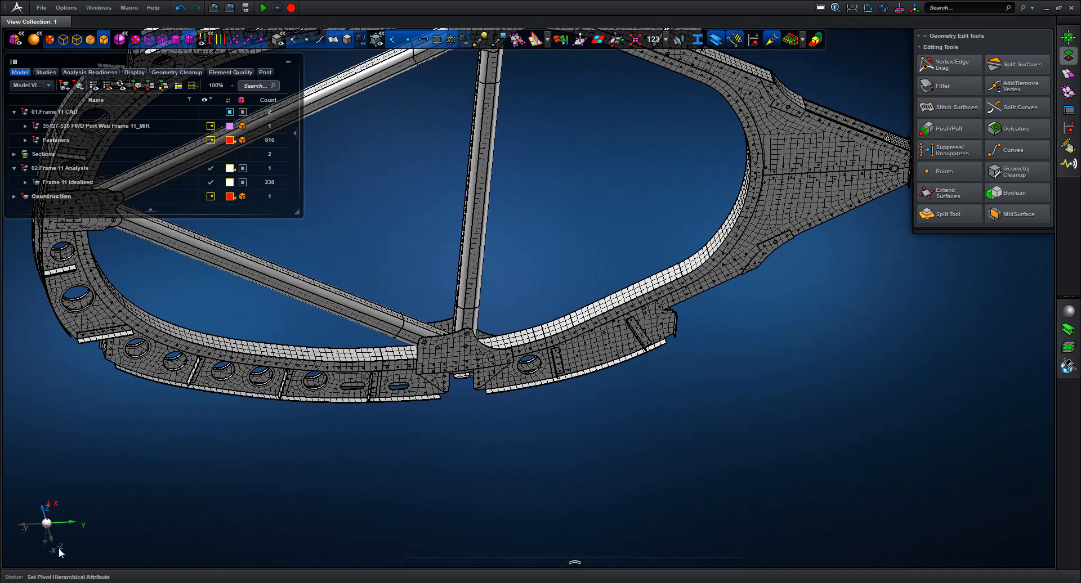
click(58, 548)
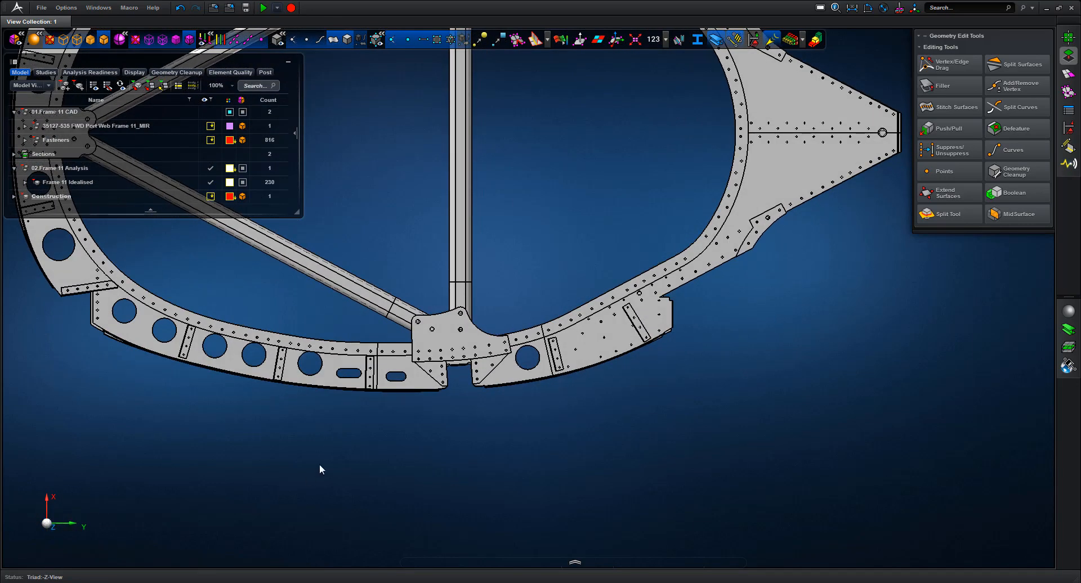
right_click(320, 464)
mouse_move(222, 482)
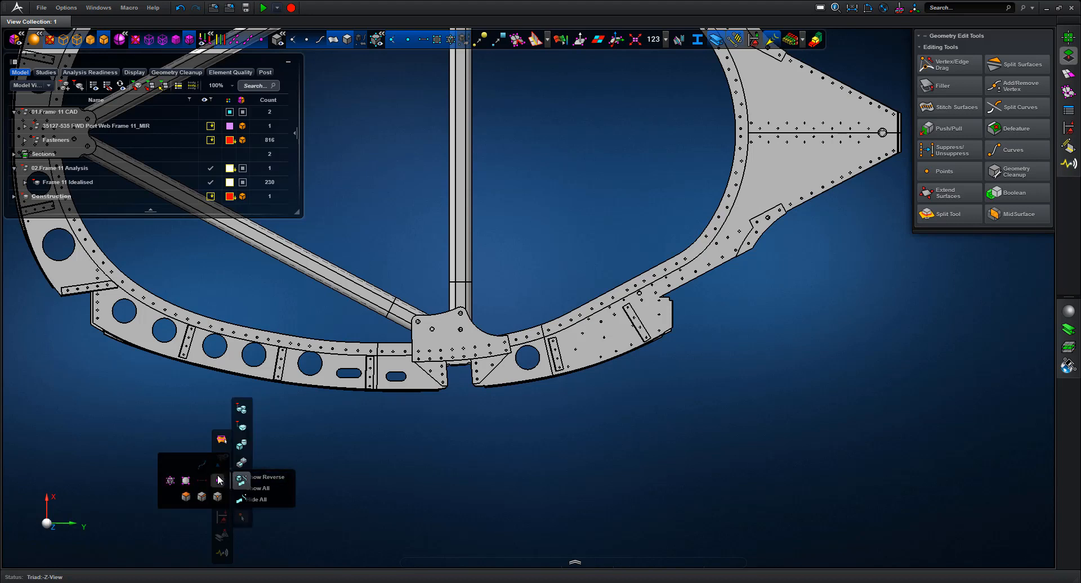
click(242, 445)
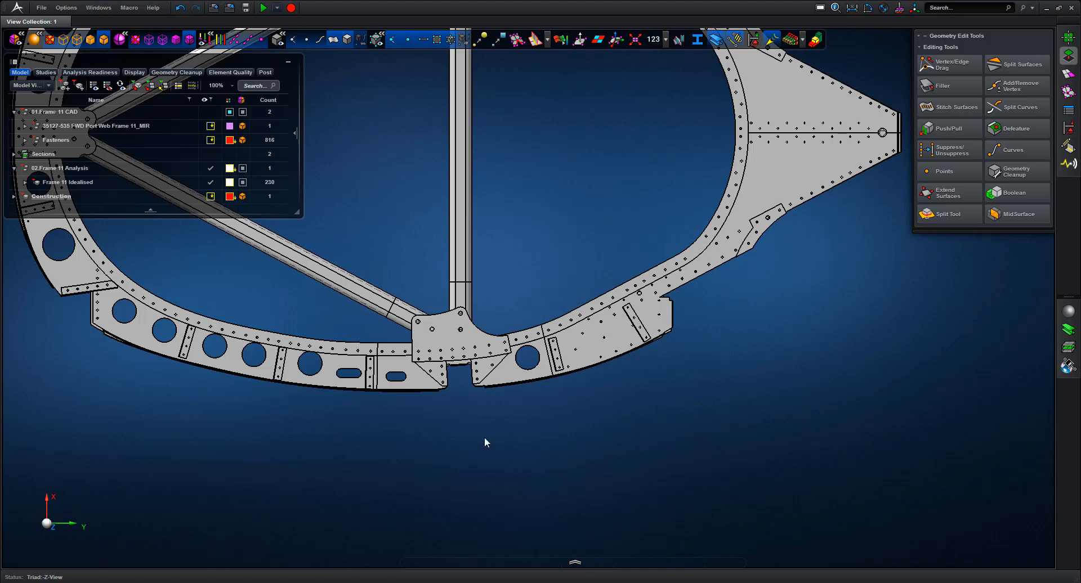
Add a new part and rename it 'Frame 11 ROI Coarse'
click(79, 86)
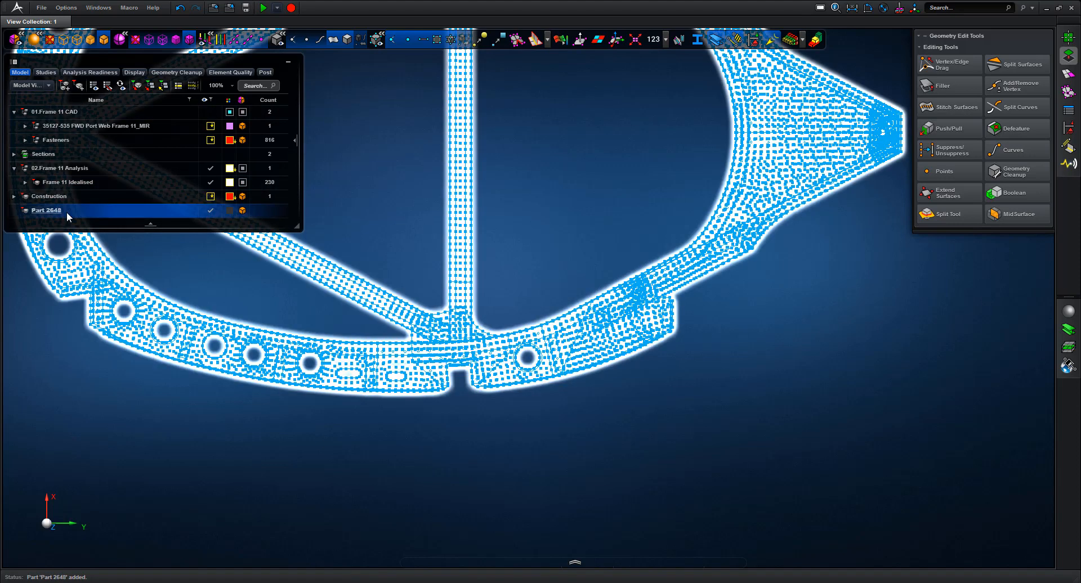
click(67, 212)
click(52, 211)
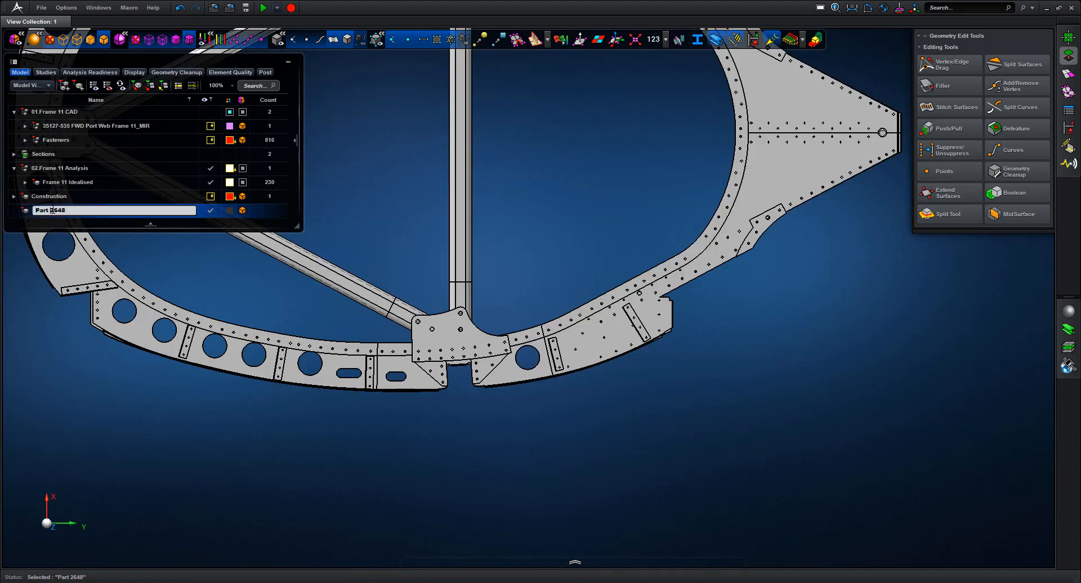
drag(64, 210, 24, 210)
key(Return)
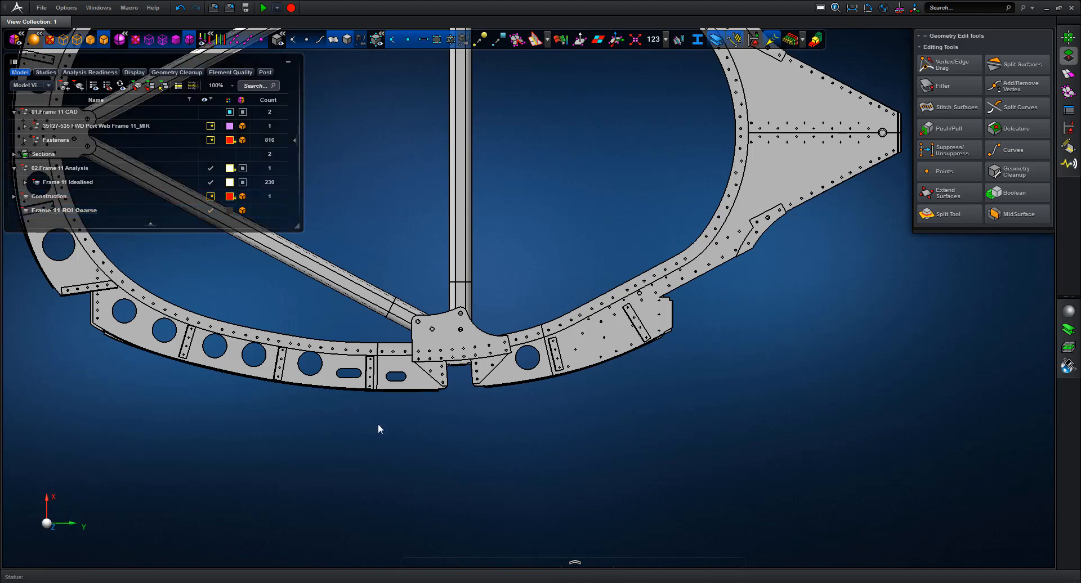
drag(392, 415, 531, 323)
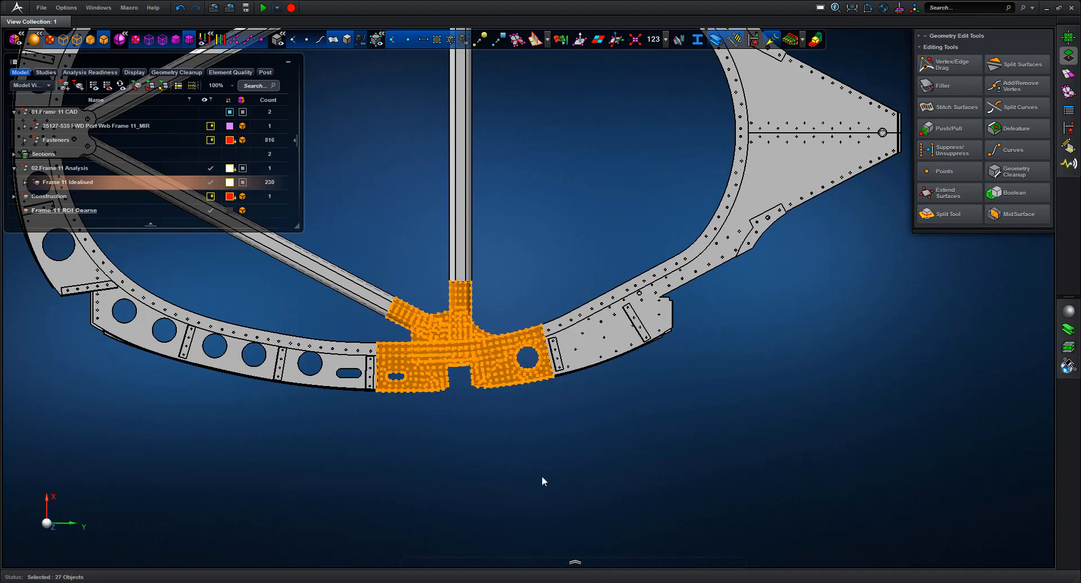
Move the joint mesh into Frame 11 ROI Coarse, nest it under Frame 11 Analysis, colour it light blue
right_click(499, 369)
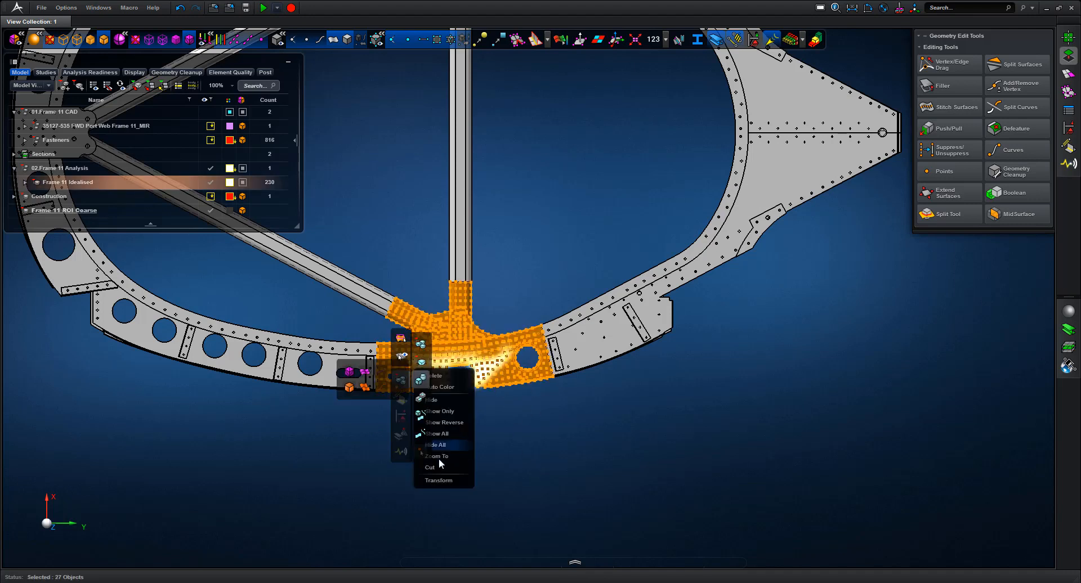
click(437, 466)
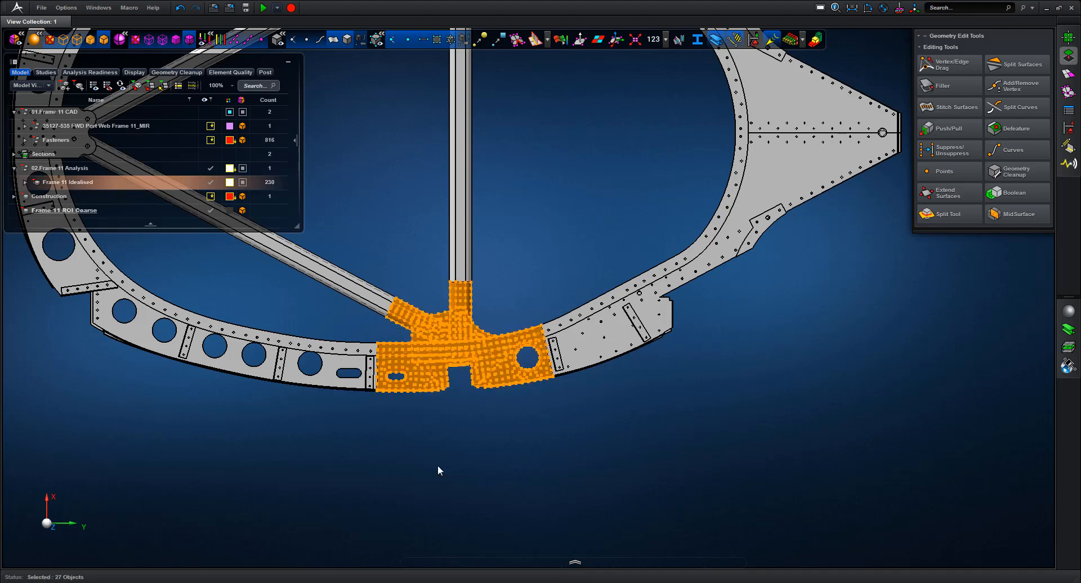
right_click(89, 212)
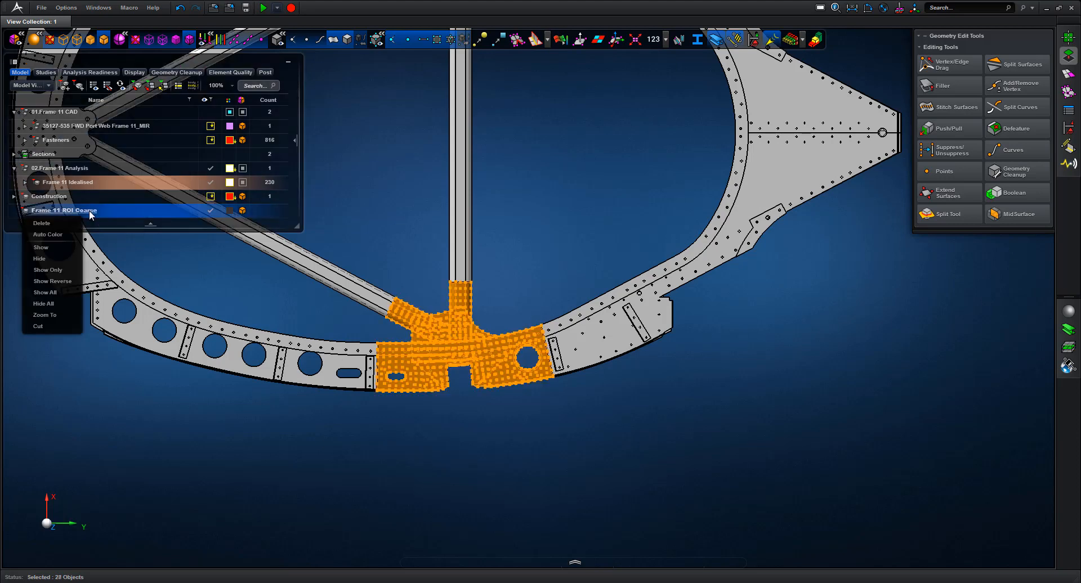
middle_click(89, 211)
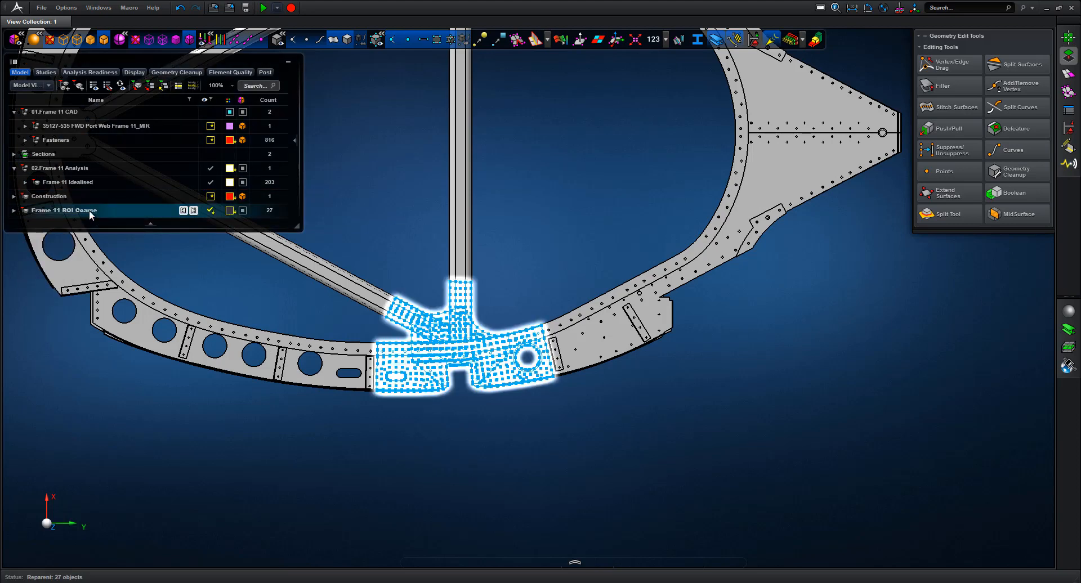
click(230, 211)
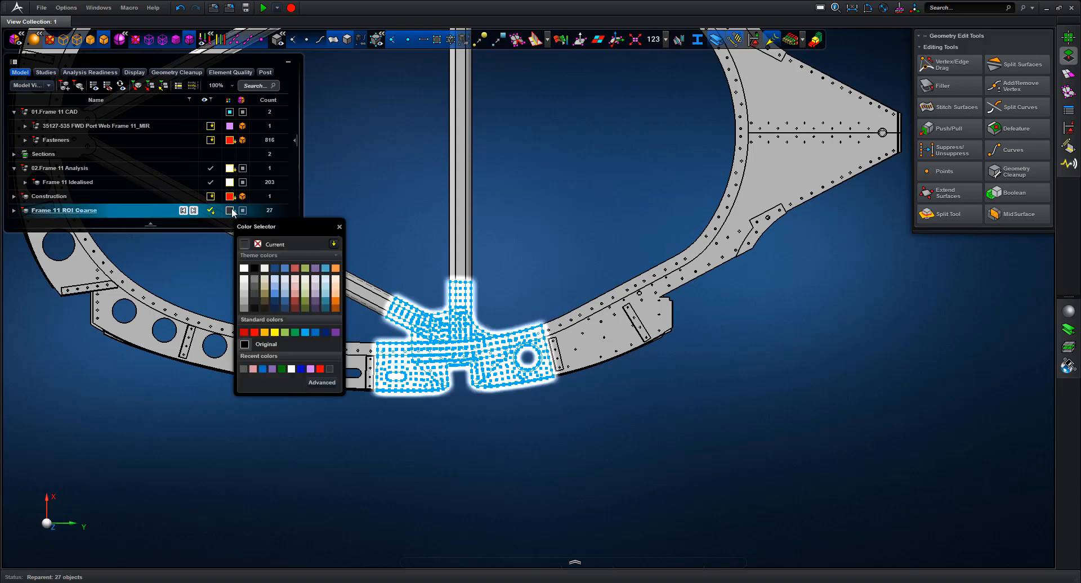
click(305, 331)
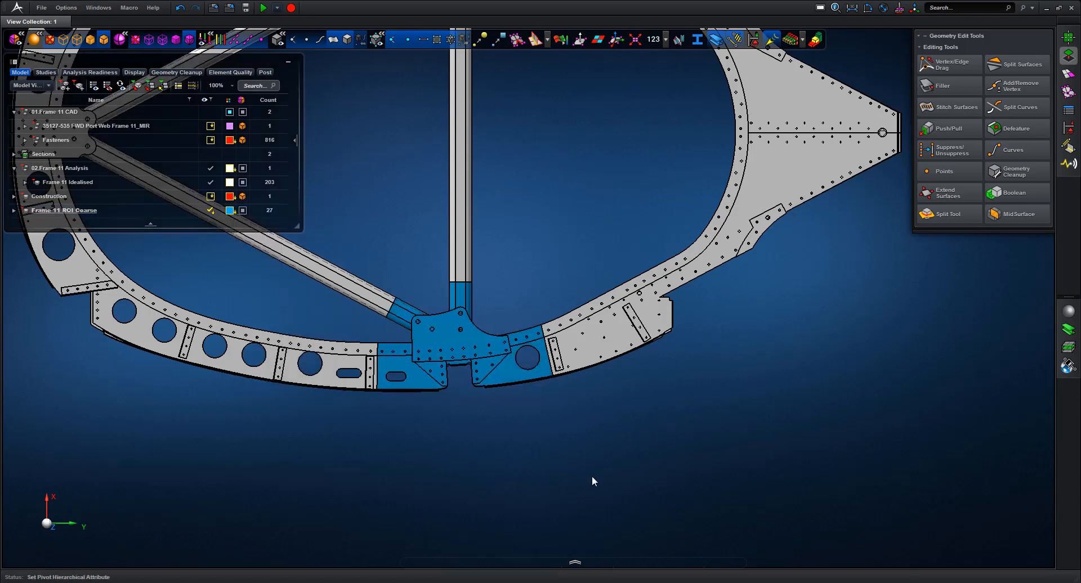
drag(52, 211, 58, 168)
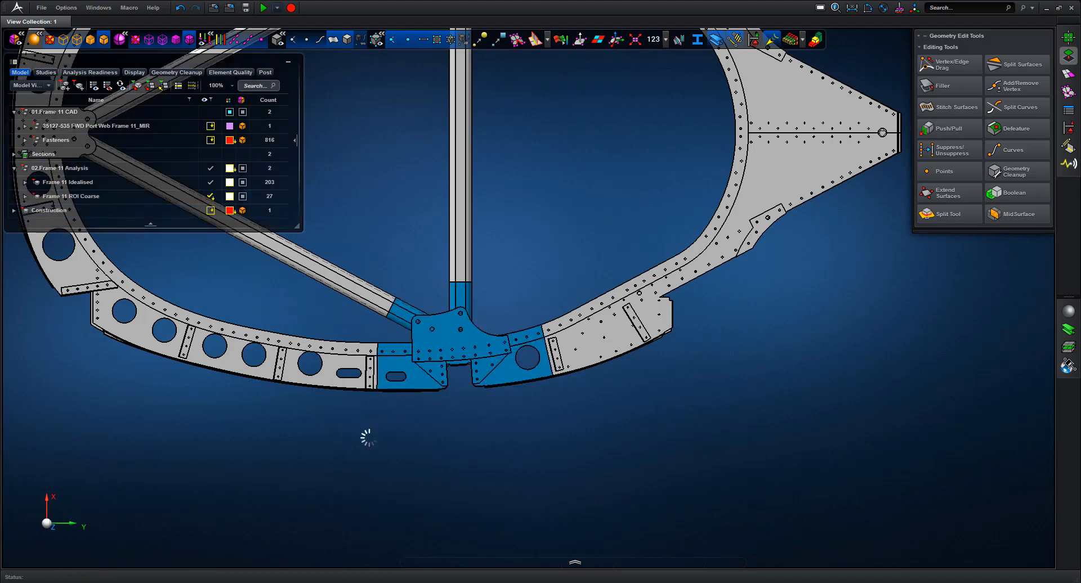
click(229, 197)
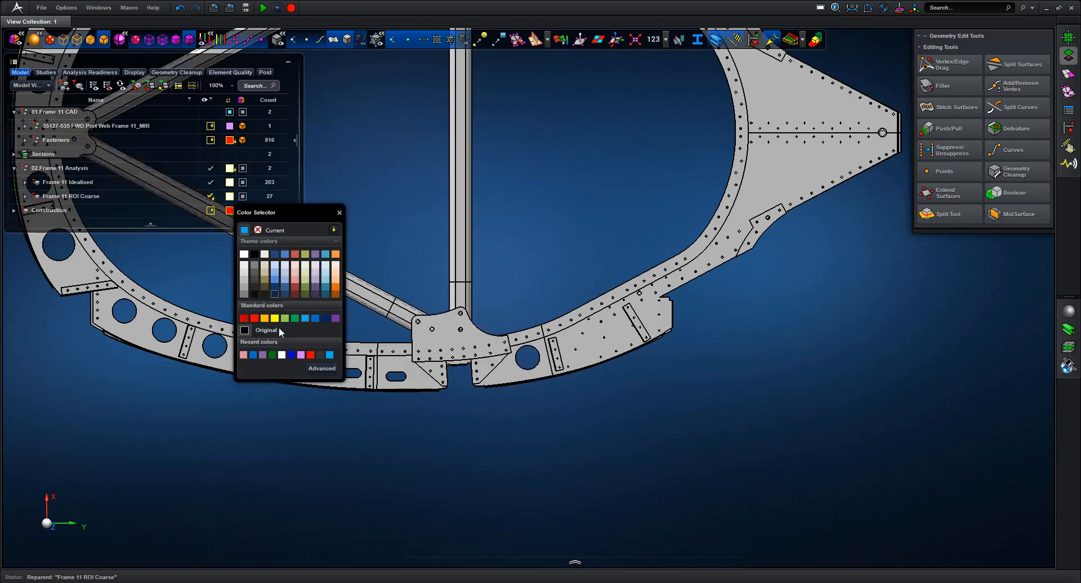
click(306, 319)
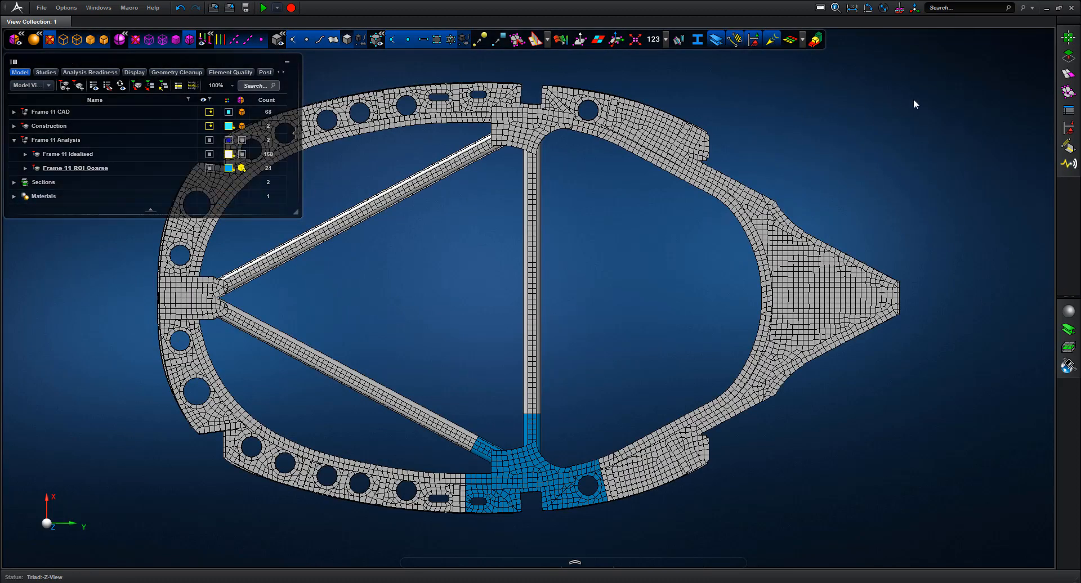
Glue the ROI part to the rest of the frame, choosing Ignore for existing glues
click(1069, 146)
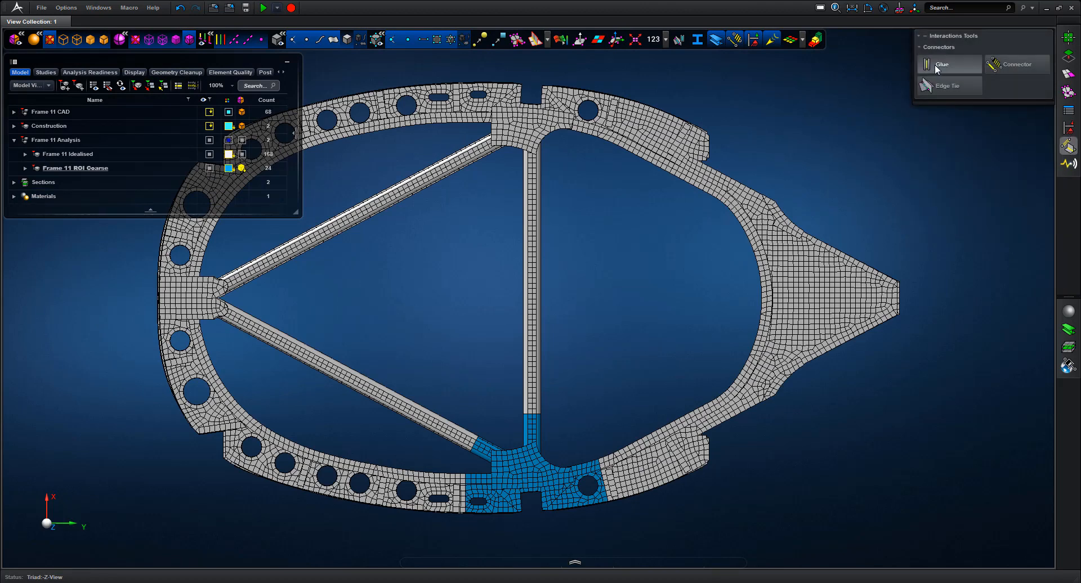
click(936, 66)
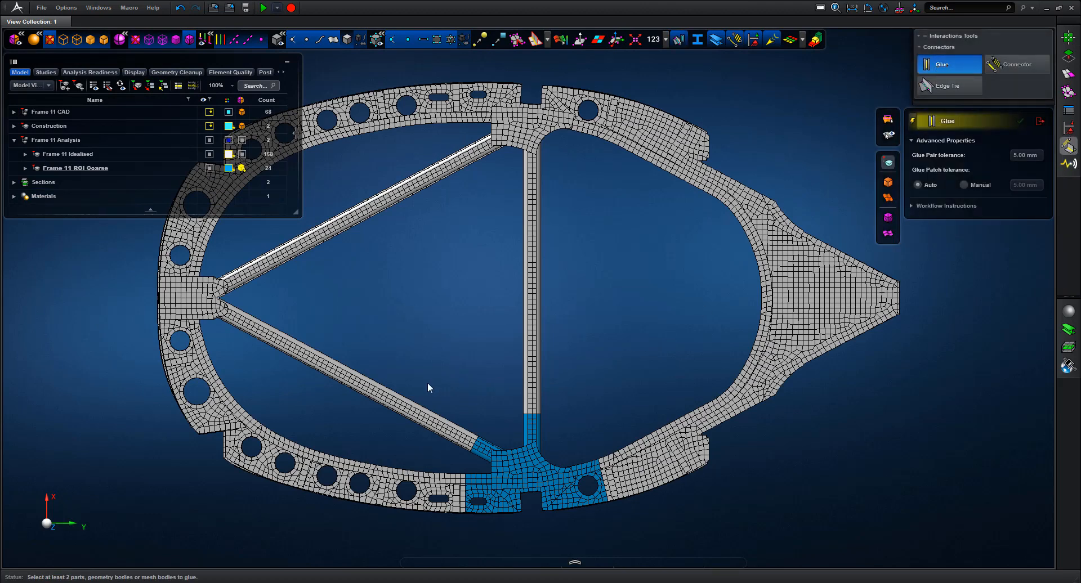
drag(428, 383, 624, 536)
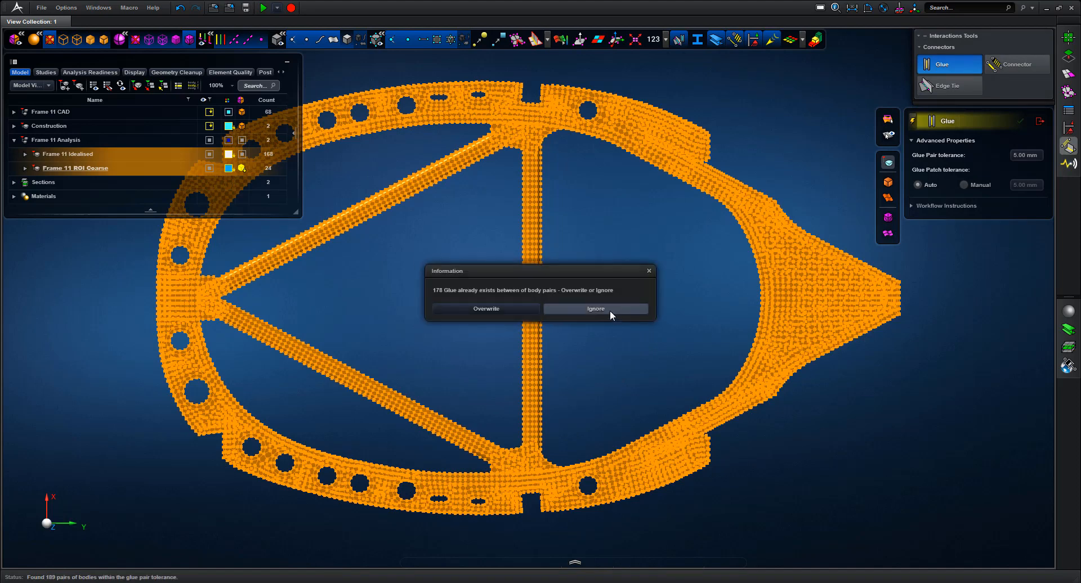
click(610, 309)
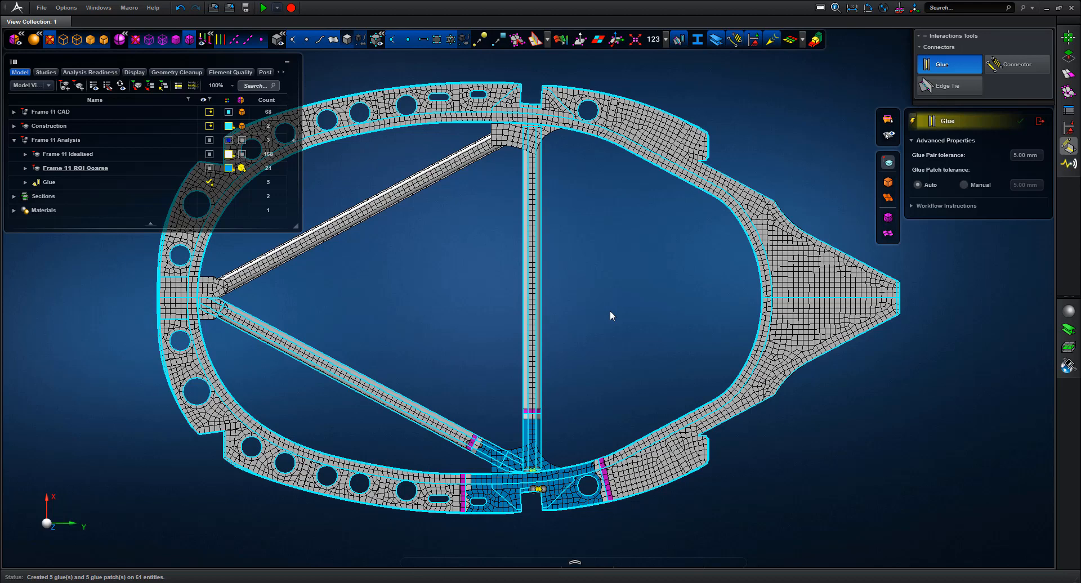
Rename Glue 73, 74 and 75 to Coarse Glue 73, 74 and 75
click(28, 182)
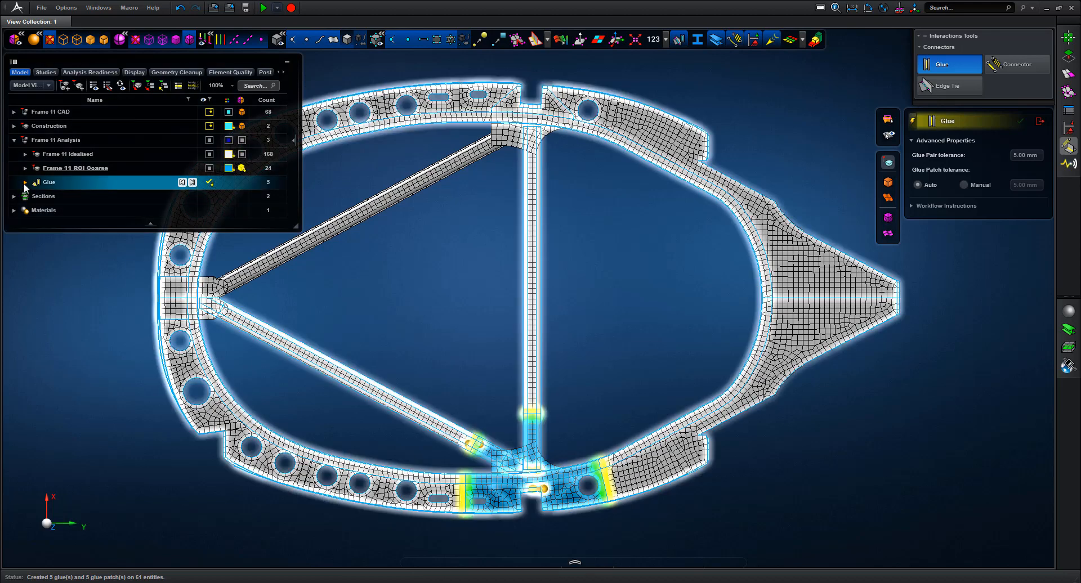
click(25, 183)
click(66, 196)
click(66, 196)
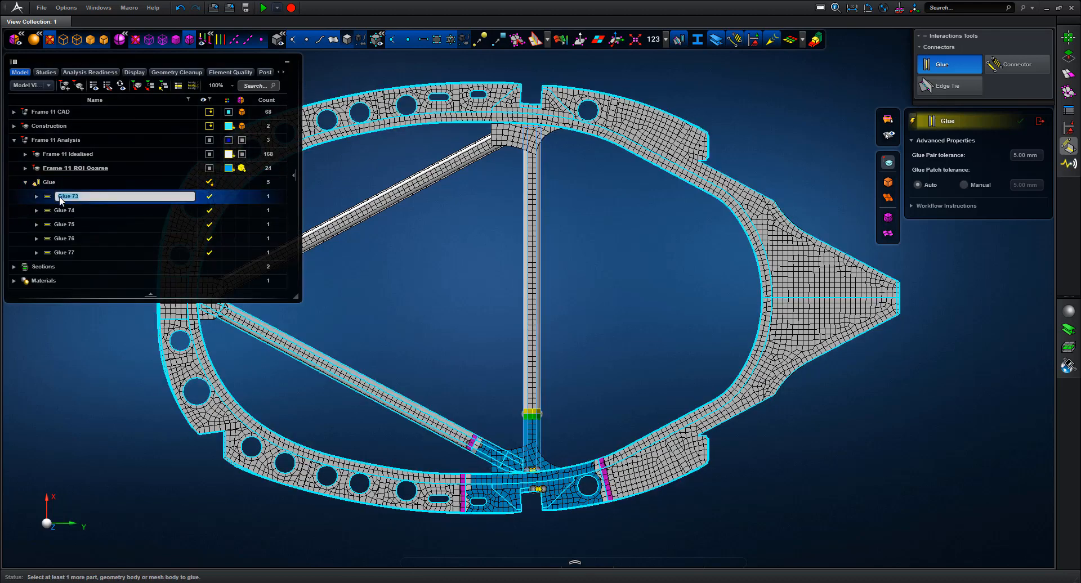
text(Coarse)
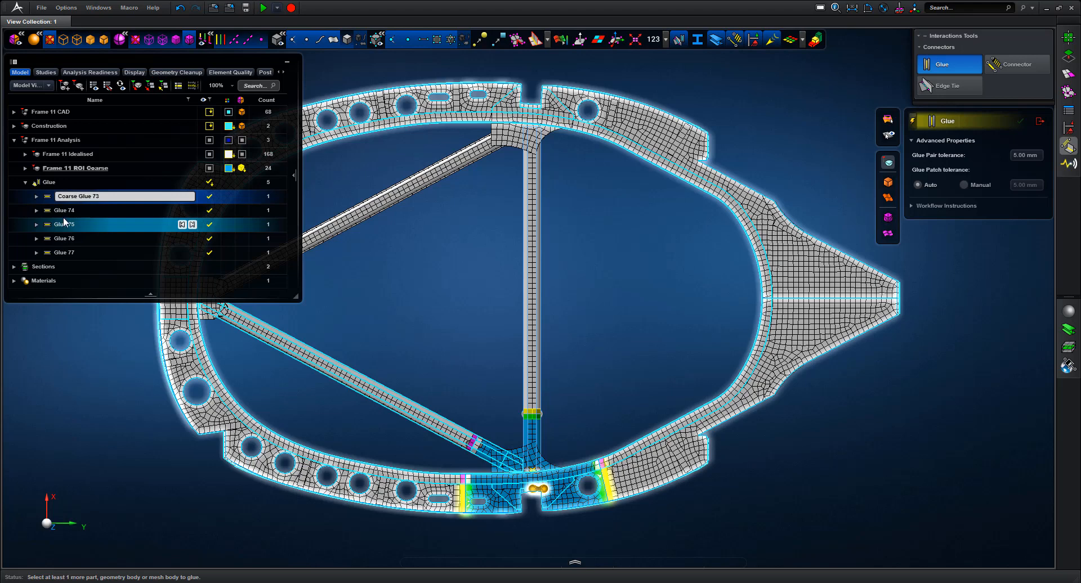
click(67, 211)
click(56, 211)
text(Coarse)
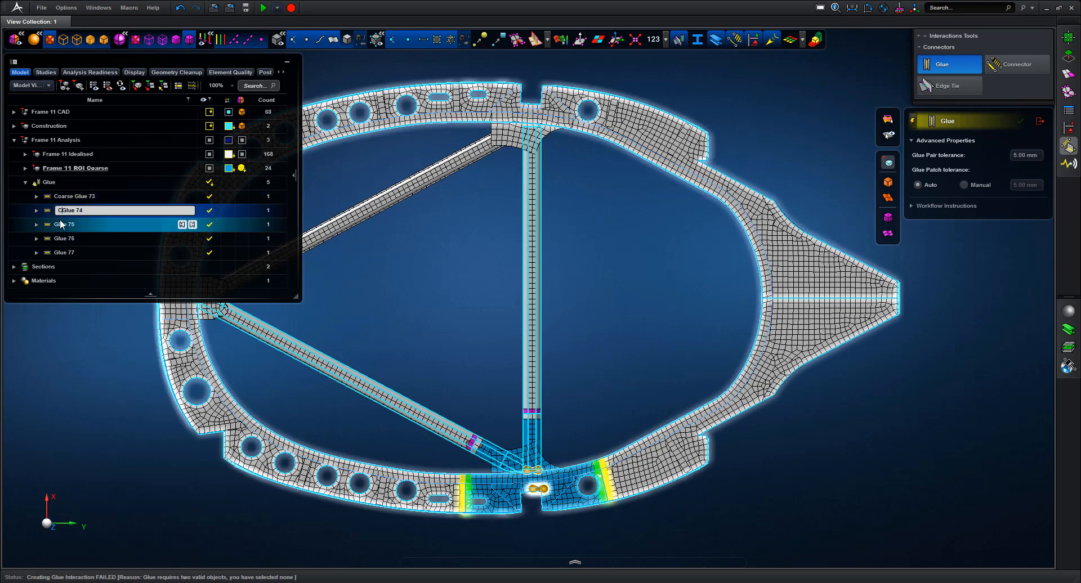
click(66, 224)
click(66, 224)
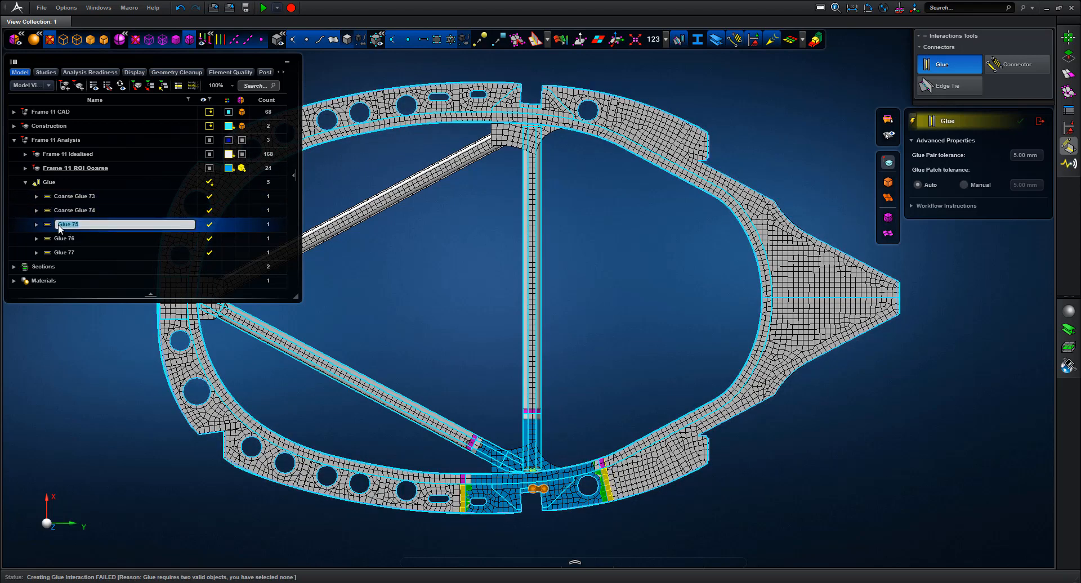
text(Coarse)
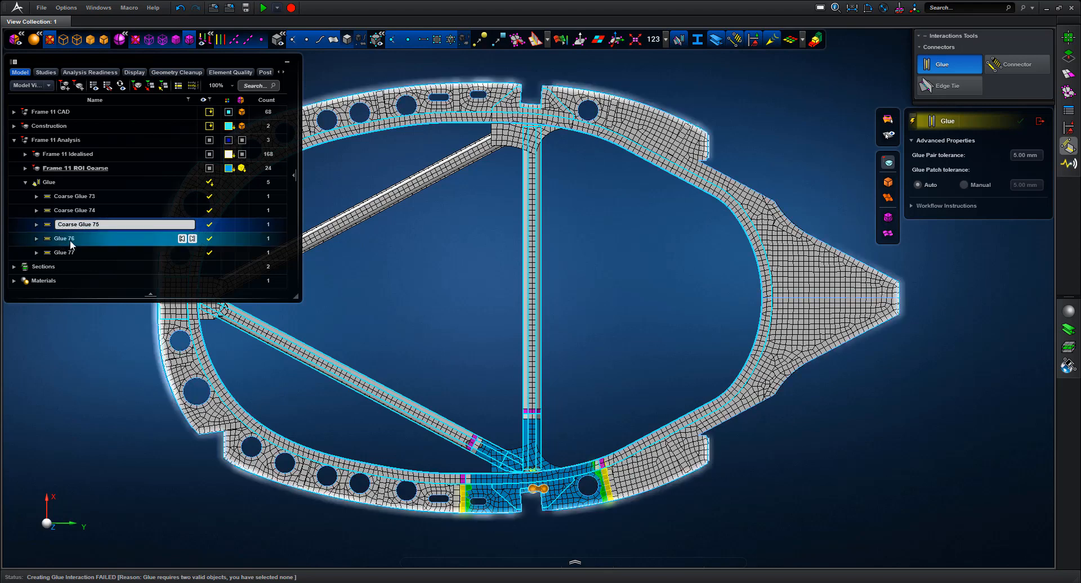
Rename Glue 76 and 77 to Coarse Glue 76 and 77
click(59, 237)
click(60, 239)
key(Home)
text(Coarse)
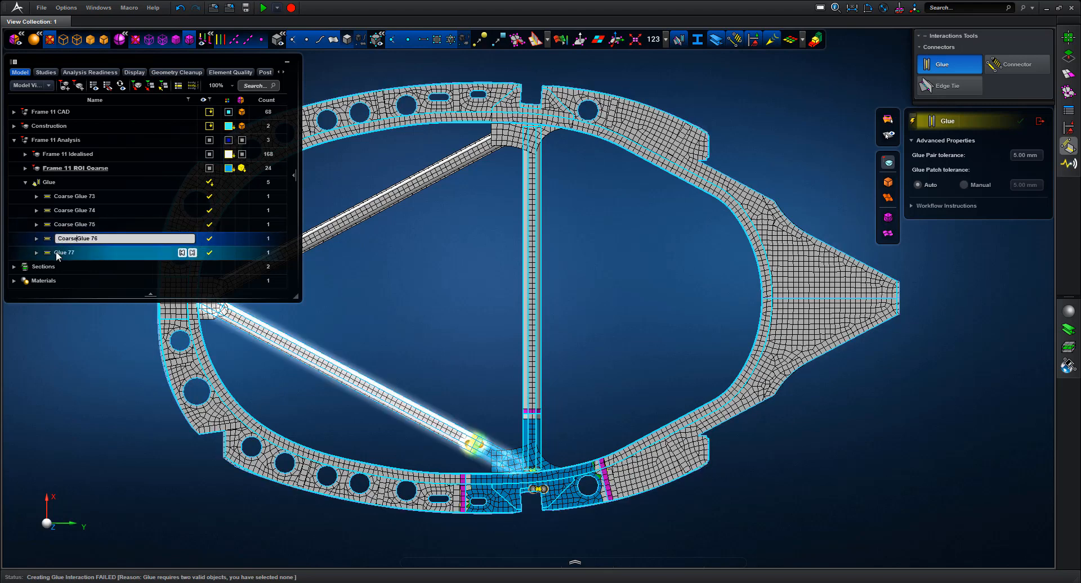
click(65, 254)
click(66, 252)
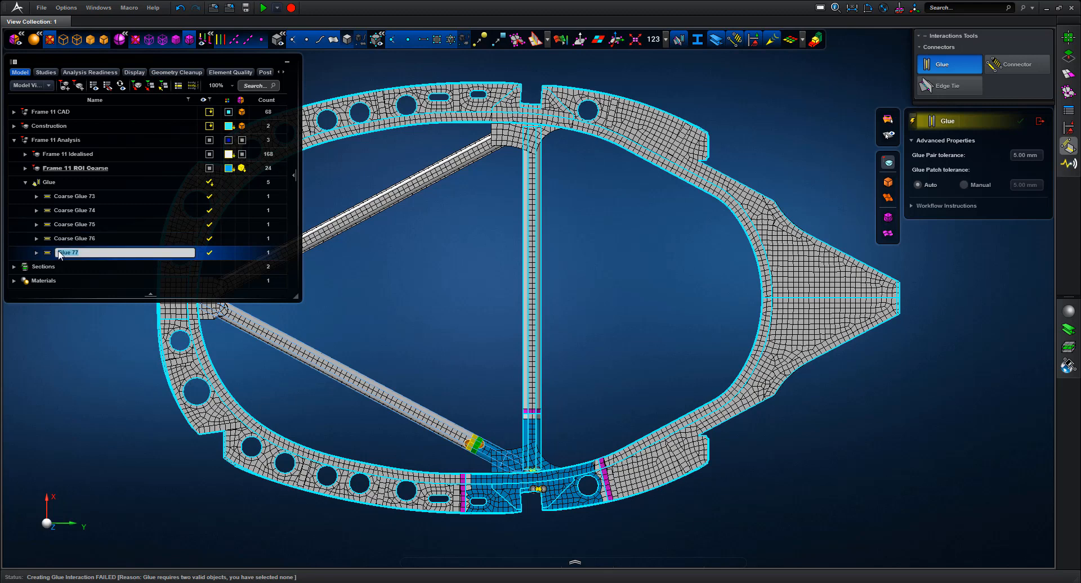
key(Home)
text(Coarse)
click(79, 309)
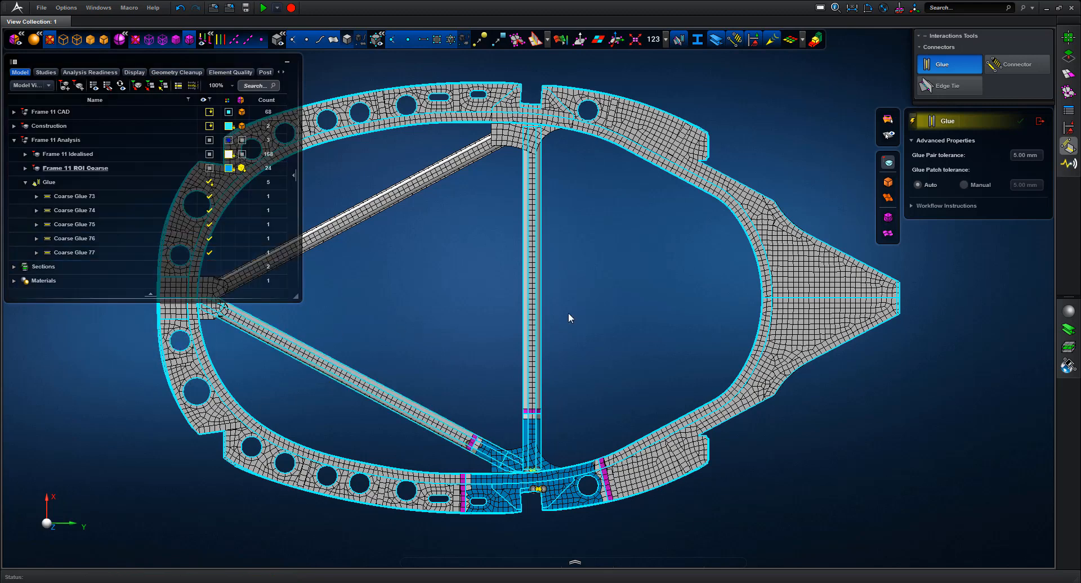
click(1040, 122)
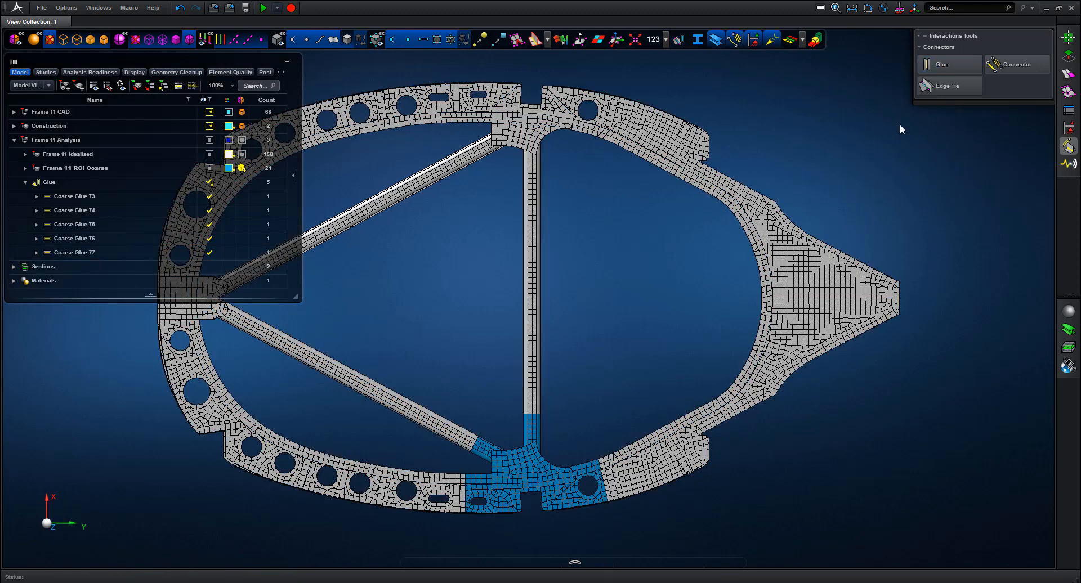
Add a representation of Frame 11 Analysis named 'Frame 11 Analysis Rep Coarse'
click(19, 186)
click(26, 182)
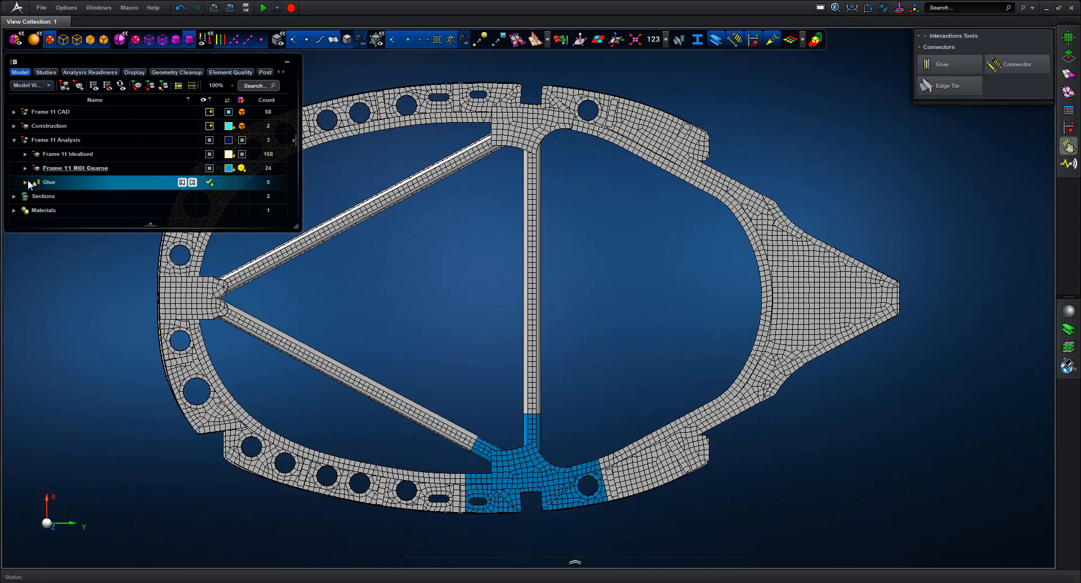
click(64, 139)
right_click(64, 139)
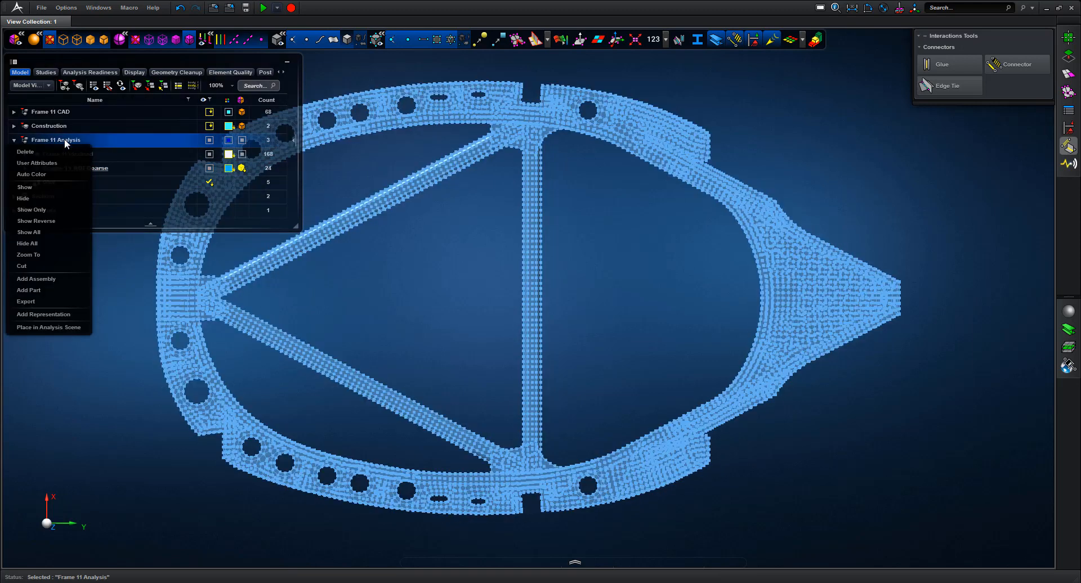
click(45, 313)
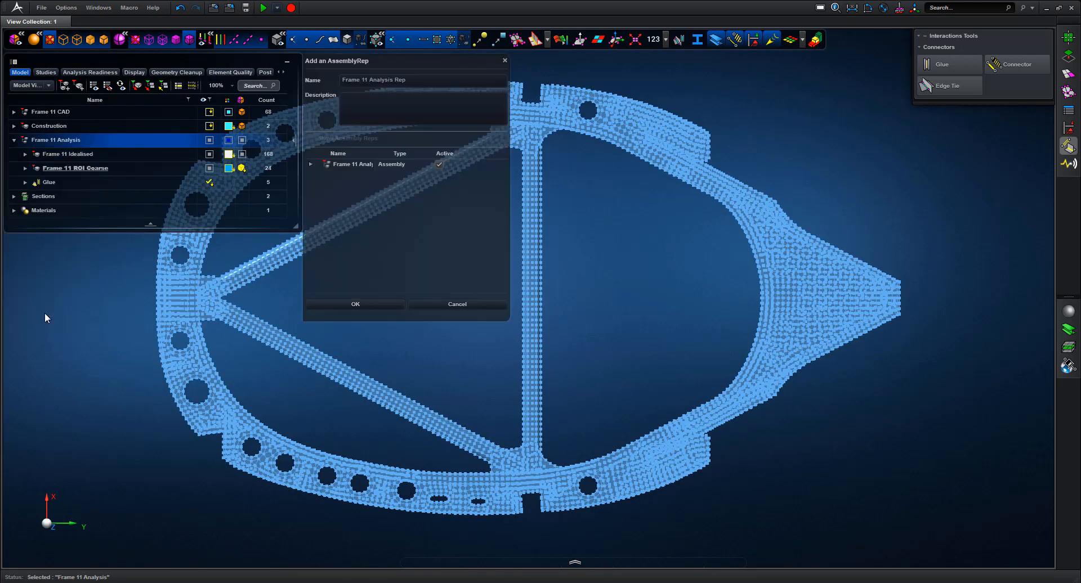
click(425, 79)
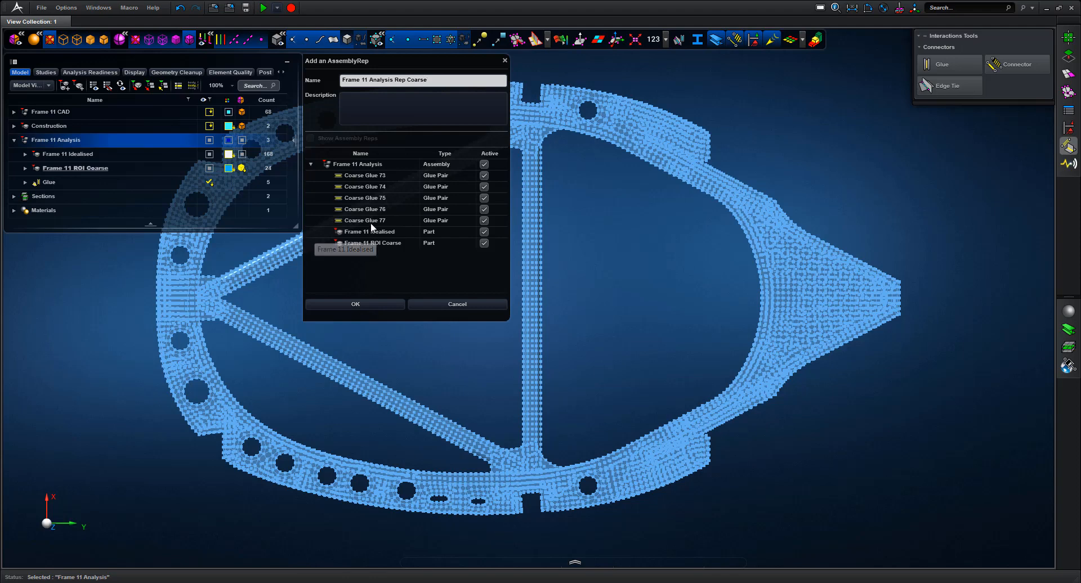
click(355, 305)
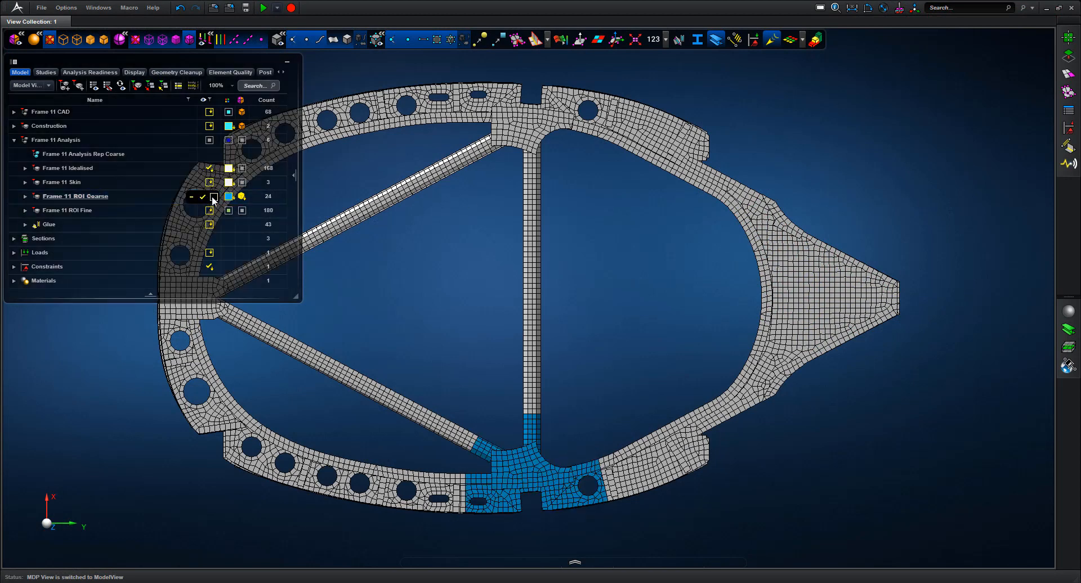
Hide Frame 11 ROI Coarse and show Frame 11 ROI Fine in its place at the lower junction
click(212, 196)
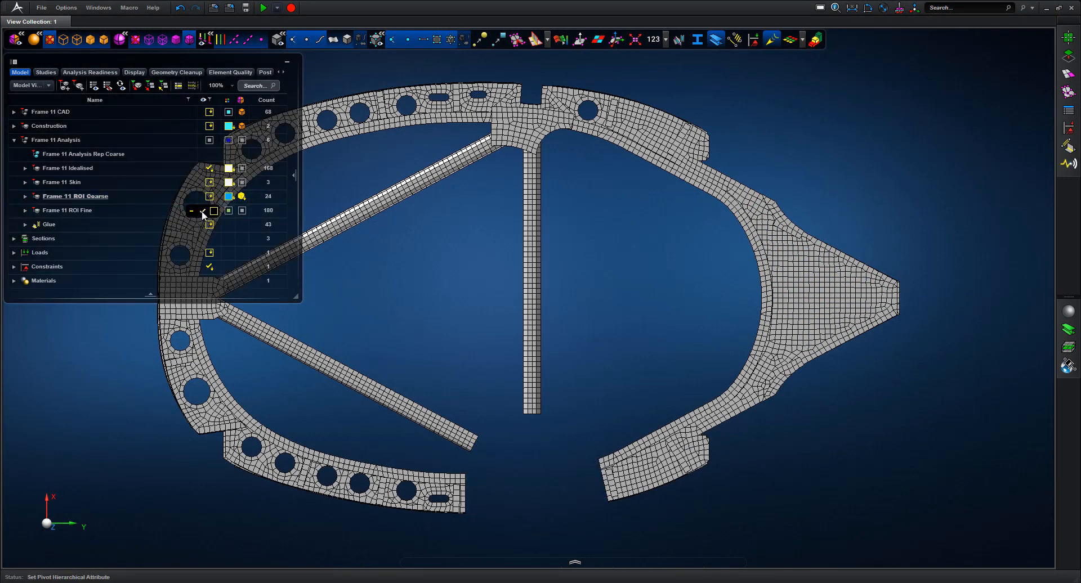
click(202, 211)
click(56, 211)
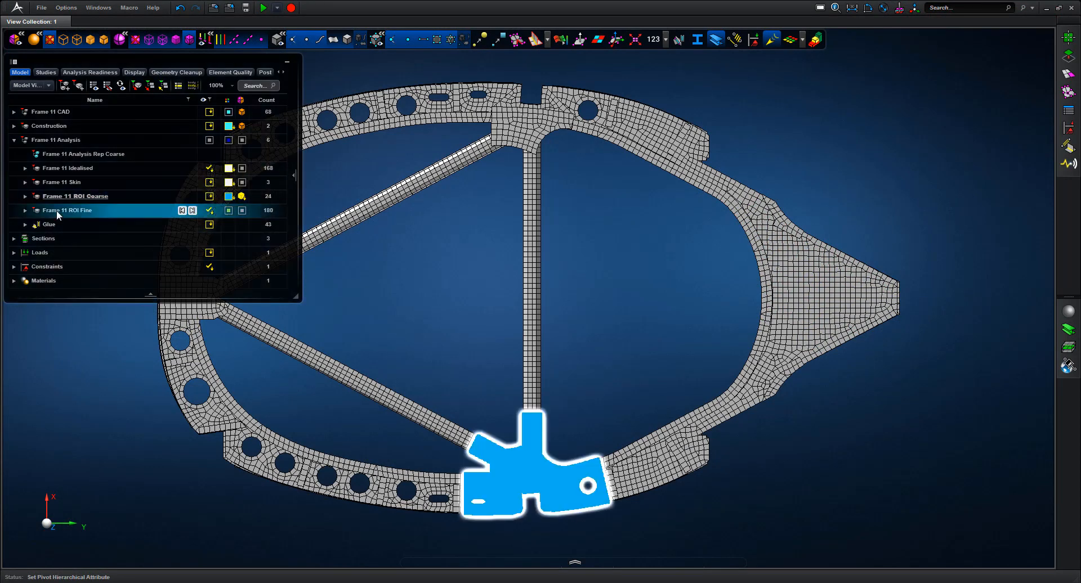
click(434, 298)
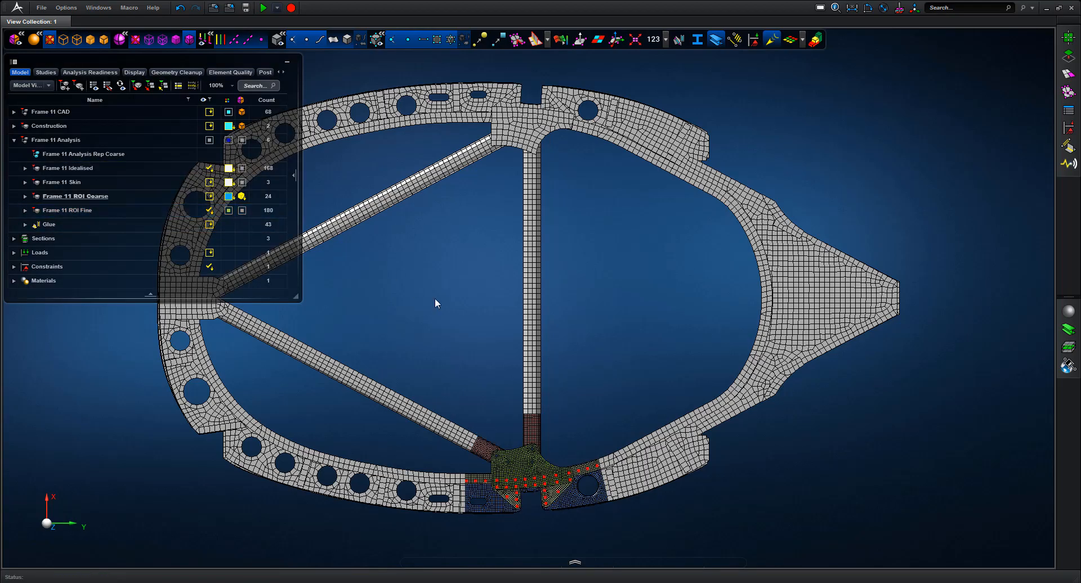
middle_drag(466, 333, 682, 531)
Zoom to the lower bracket junction and display the connection markers on the fine mesh
middle_drag(599, 199, 697, 248)
click(348, 40)
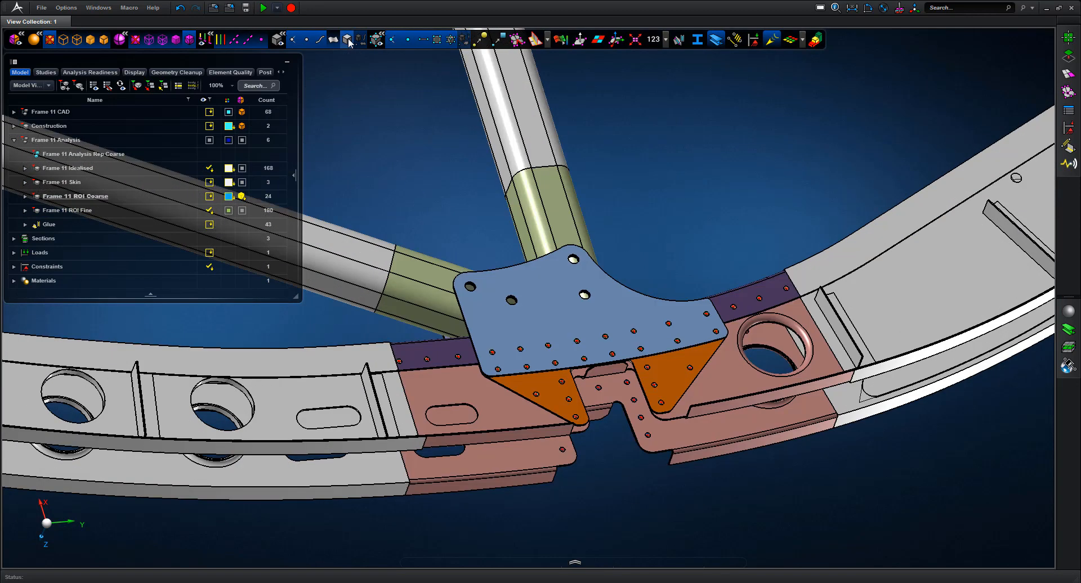
click(348, 39)
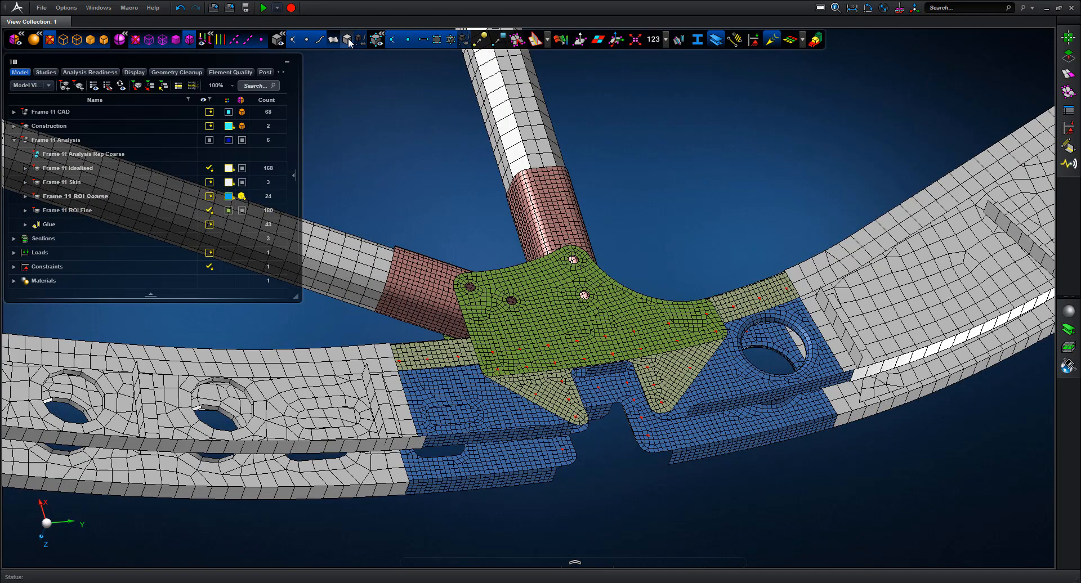
click(734, 39)
mouse_move(676, 162)
middle_down()
mouse_move(664, 153)
mouse_move(670, 163)
mouse_move(577, 197)
mouse_move(499, 167)
mouse_move(580, 180)
mouse_move(678, 151)
mouse_move(687, 174)
mouse_move(676, 169)
middle_up()
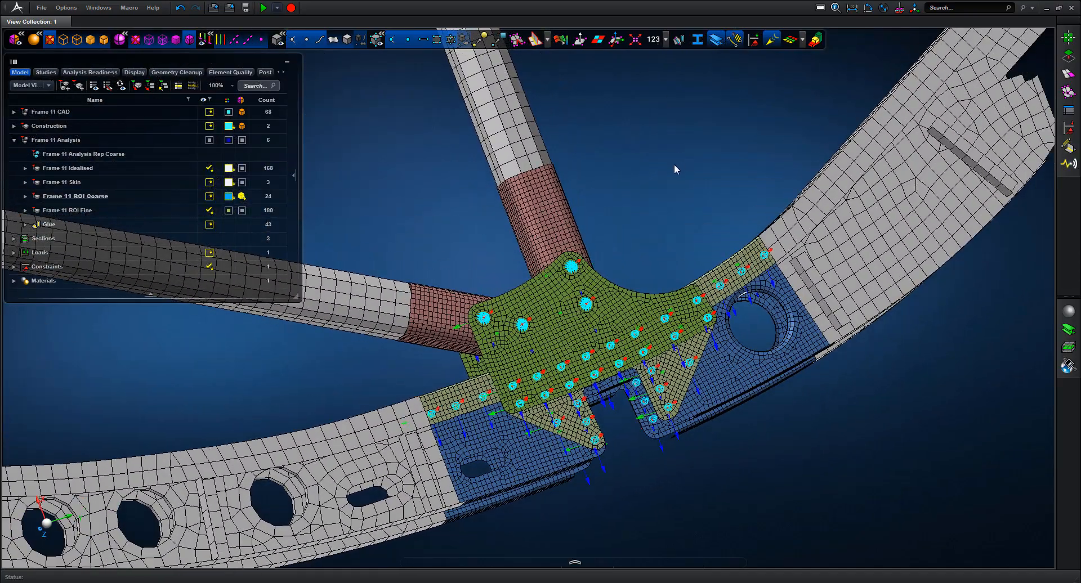
Select Fine_Glue 66 through Fine_Glue 72 in the Glue group and enable all seven
click(25, 224)
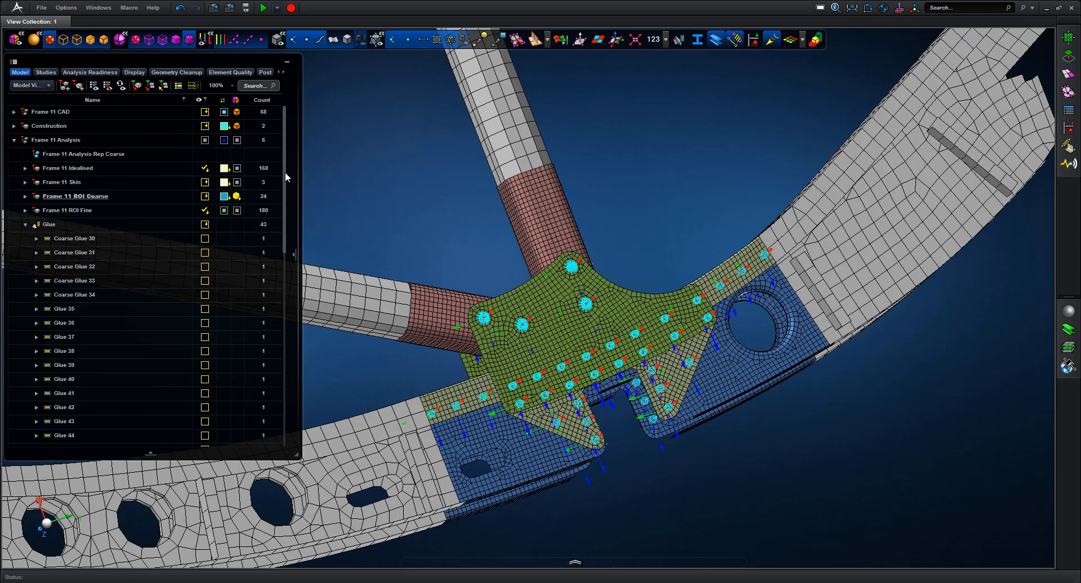
drag(285, 172, 286, 376)
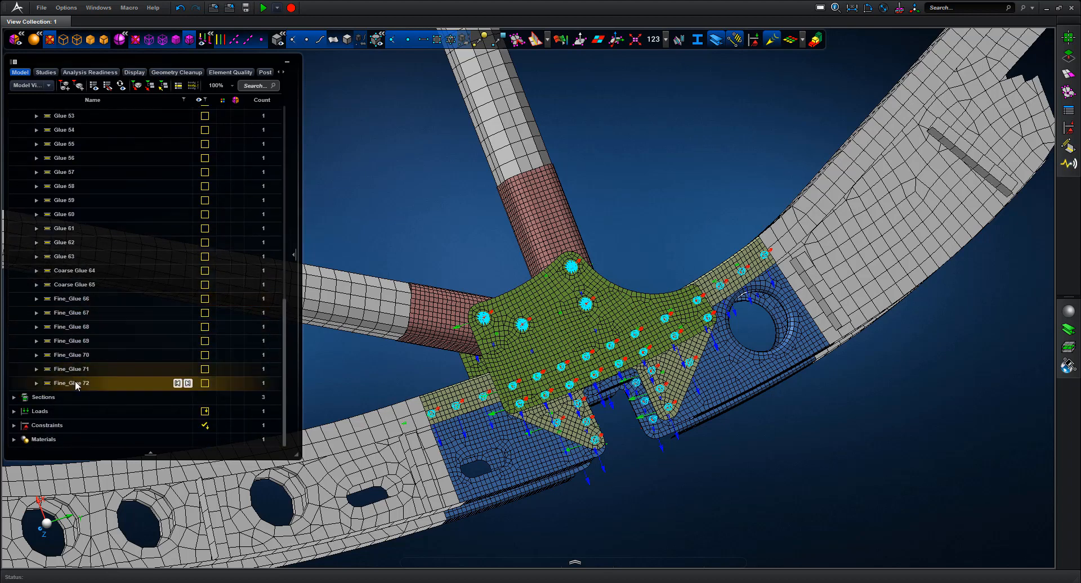
click(87, 297)
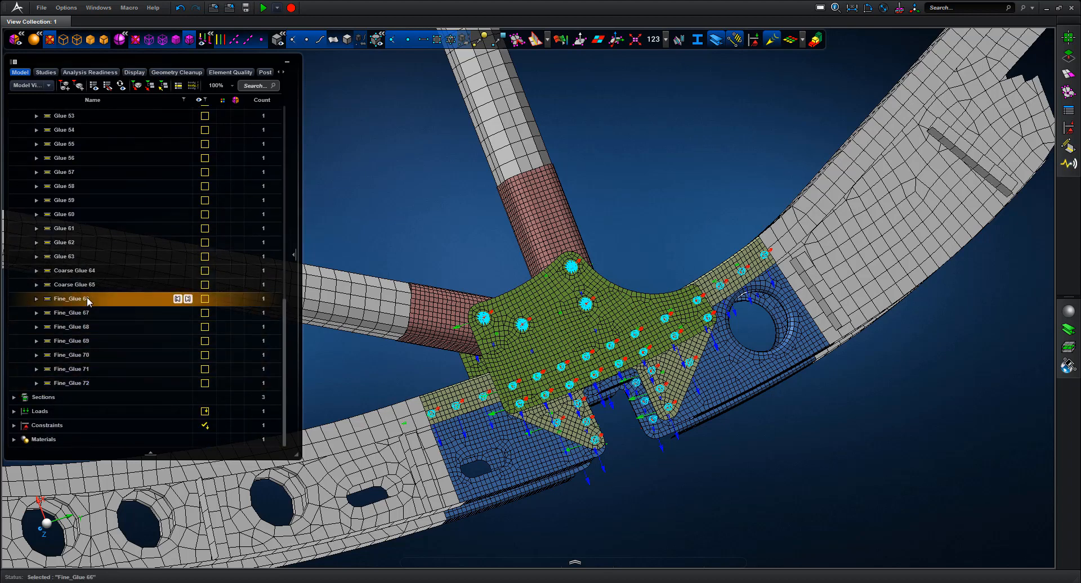
shift+click(74, 381)
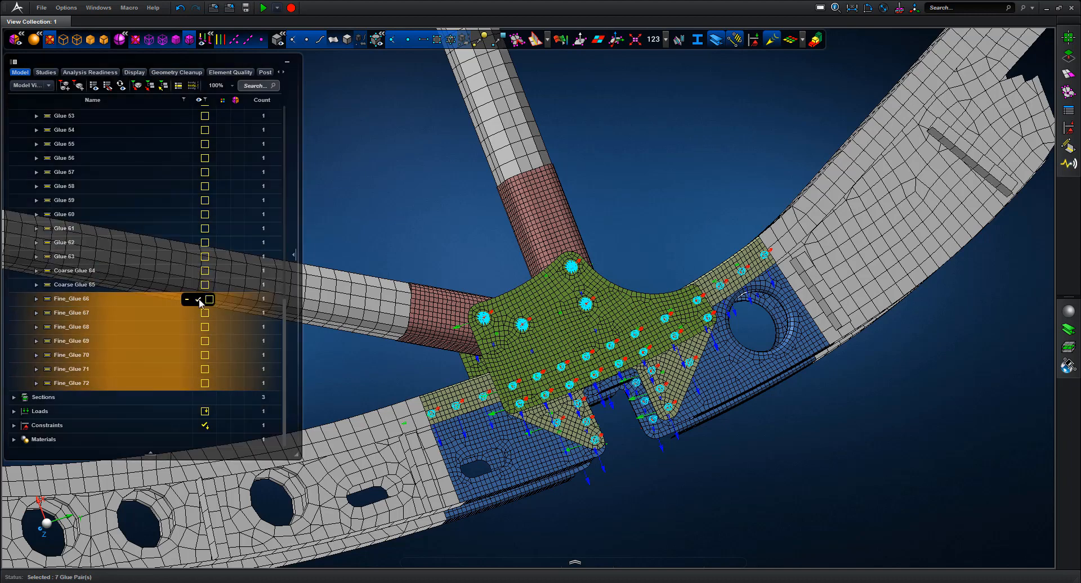
click(200, 300)
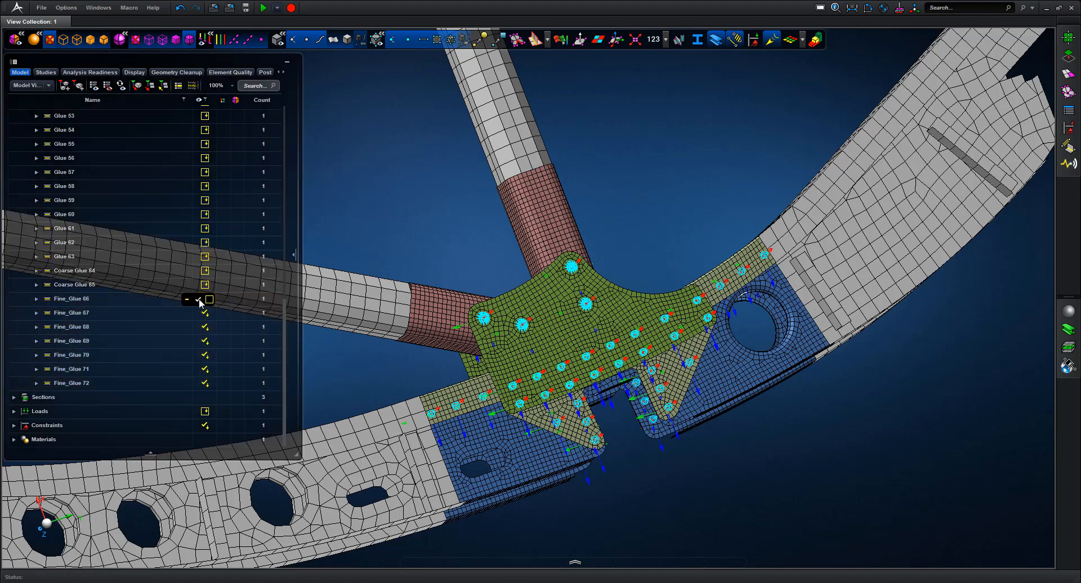
Briefly show mesh seams and free edges to inspect the bracket, then turn seams off
click(678, 39)
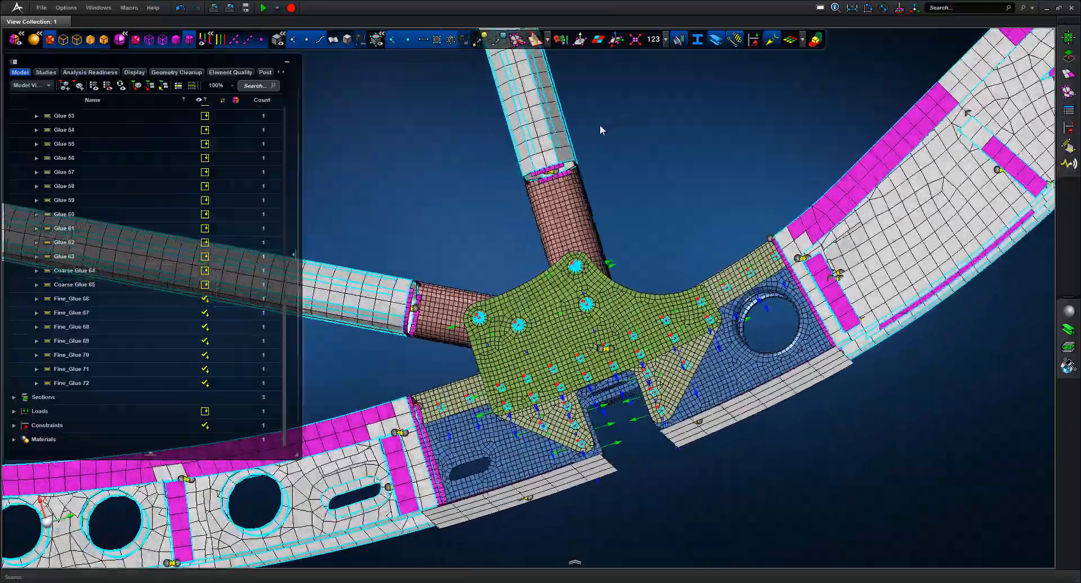
middle_drag(600, 125, 623, 112)
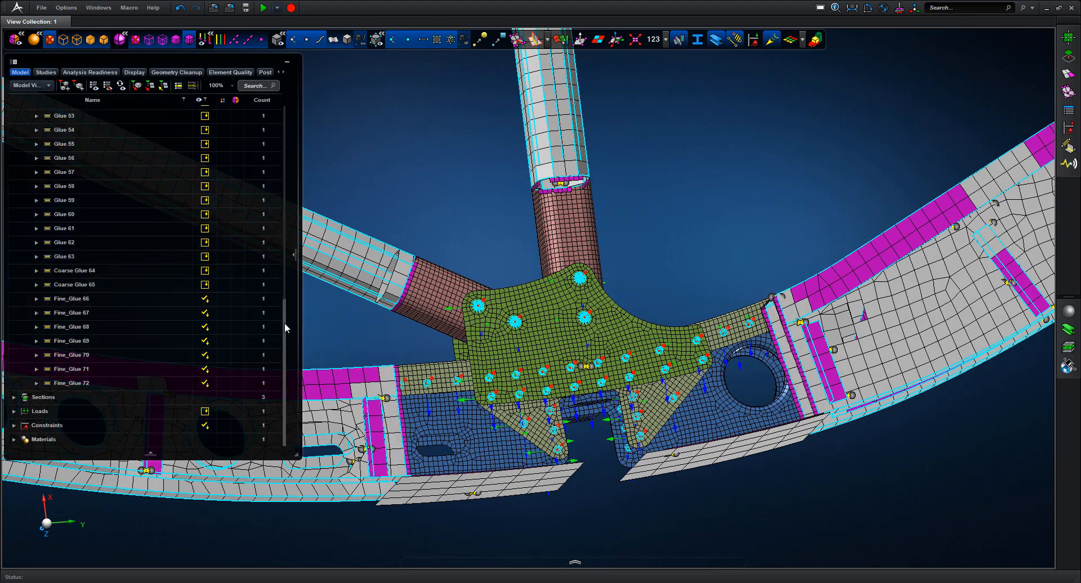
click(678, 41)
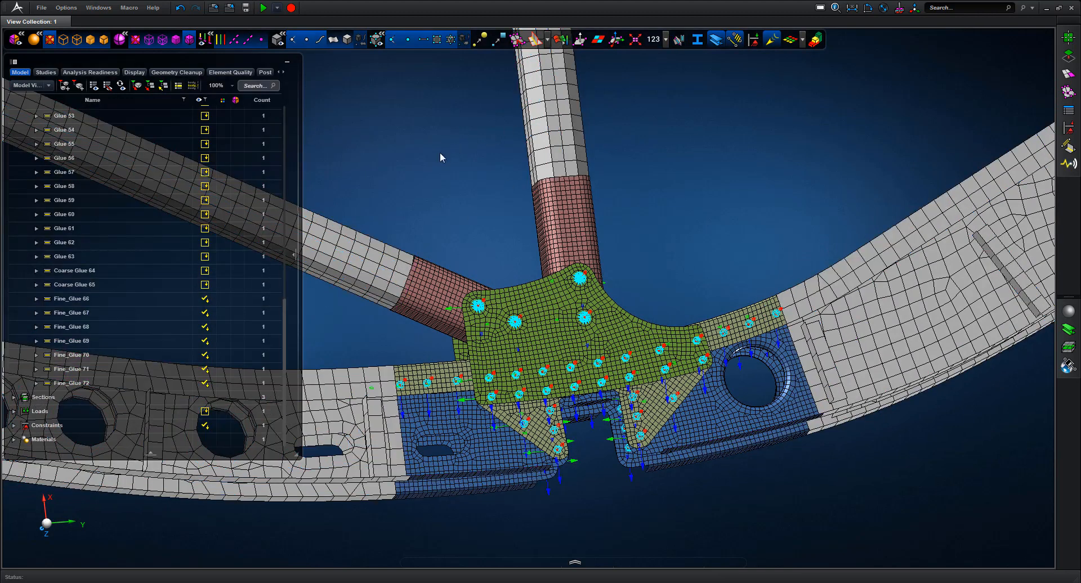
drag(285, 349, 290, 120)
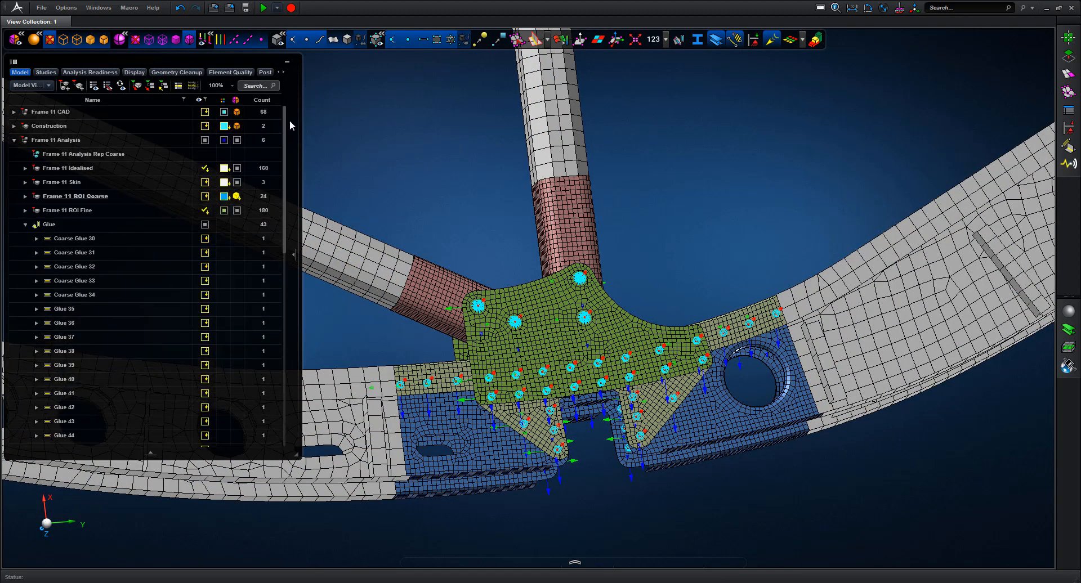
Add a new representation to Frame 11 Analysis named 'Frame 11 Analysis Rep Fine'
click(84, 140)
right_click(84, 140)
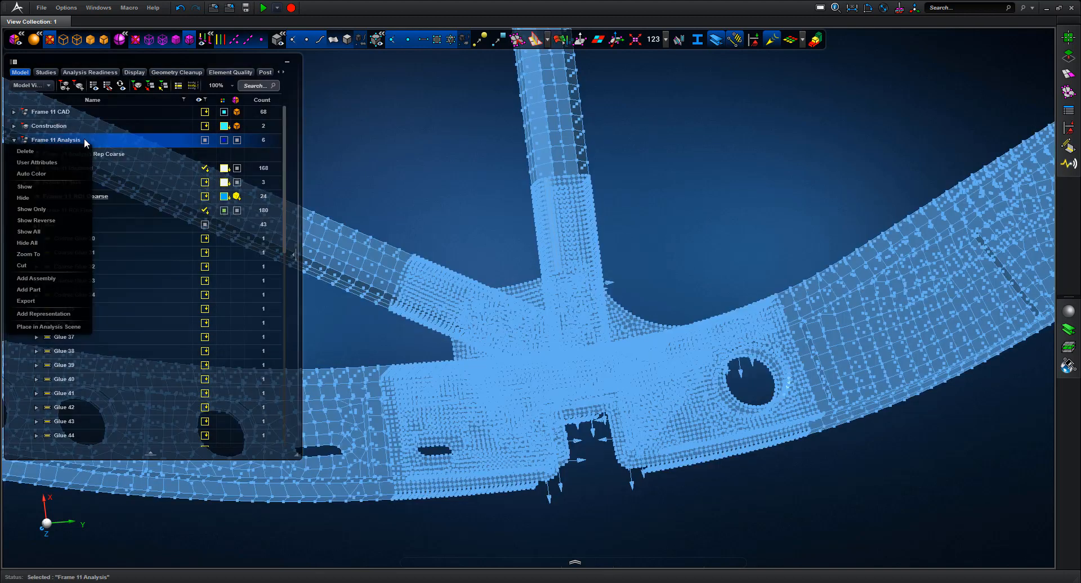
click(57, 314)
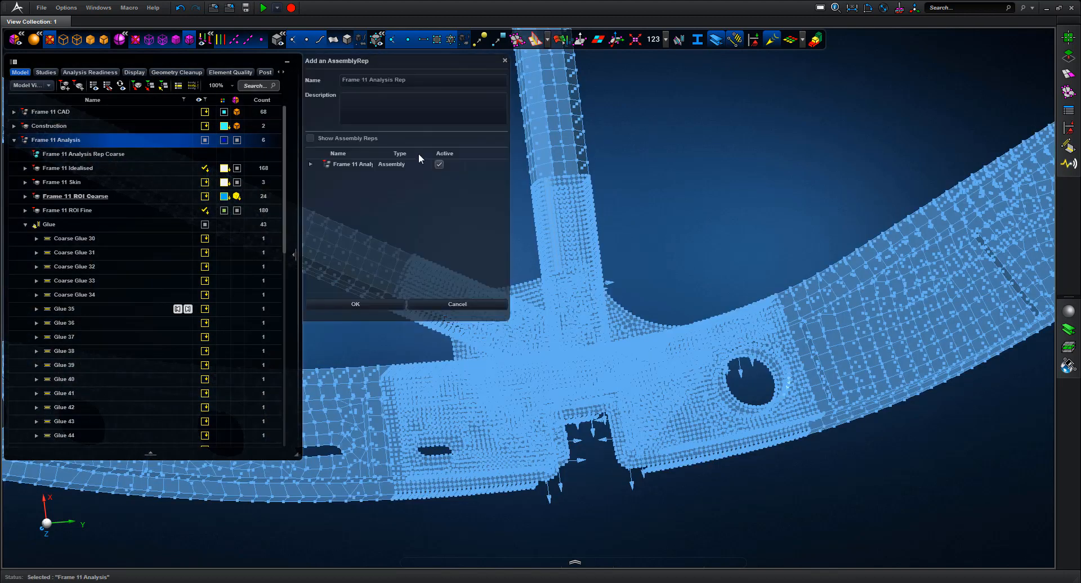
click(428, 79)
click(428, 79)
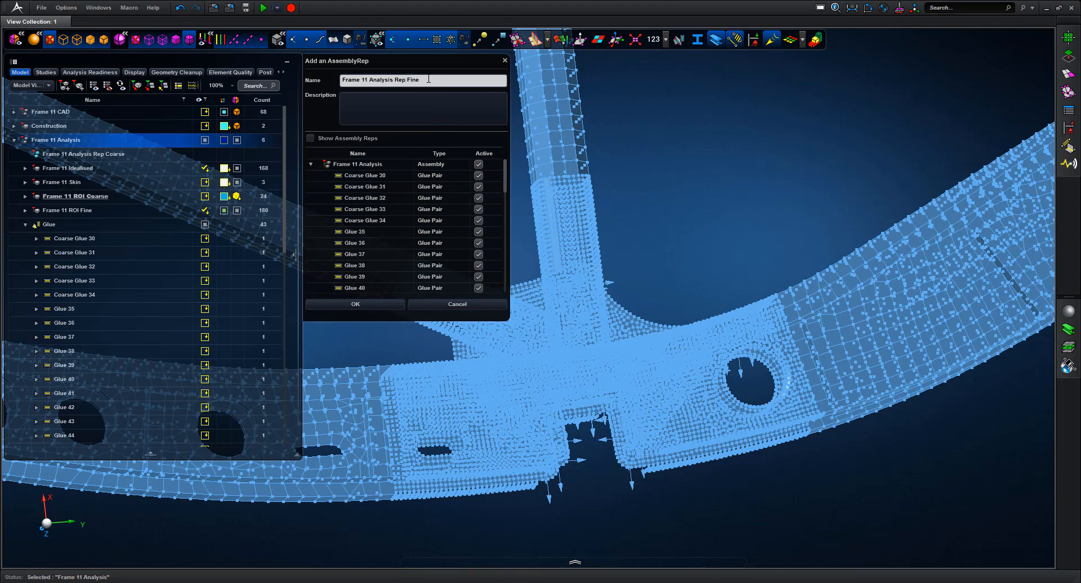
Make Coarse Glue 30–33 and Frame 11 ROI Coarse inactive, then confirm the representation
click(480, 176)
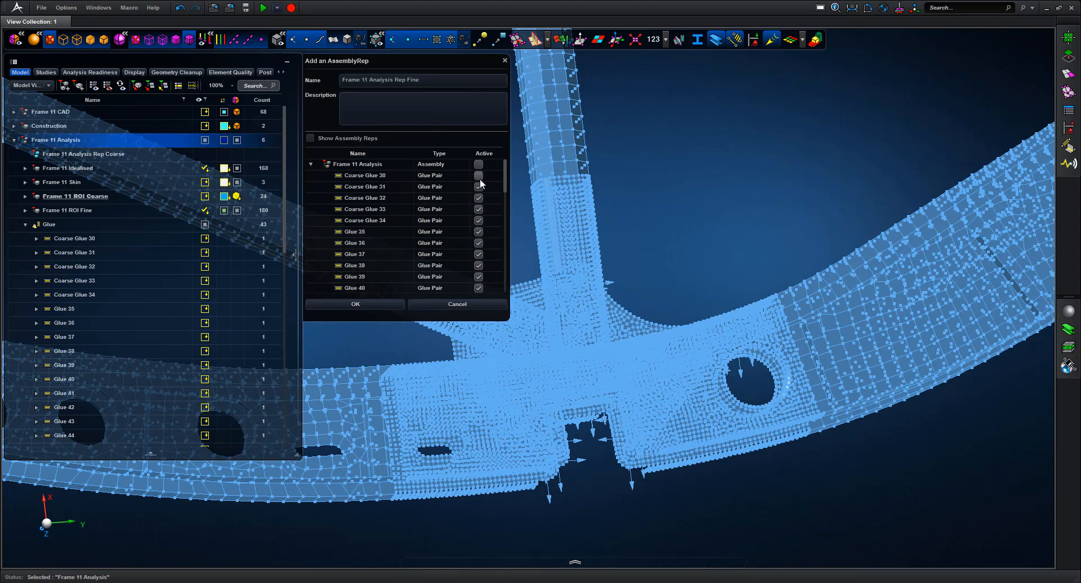
click(480, 187)
click(479, 199)
click(478, 209)
drag(505, 177, 504, 263)
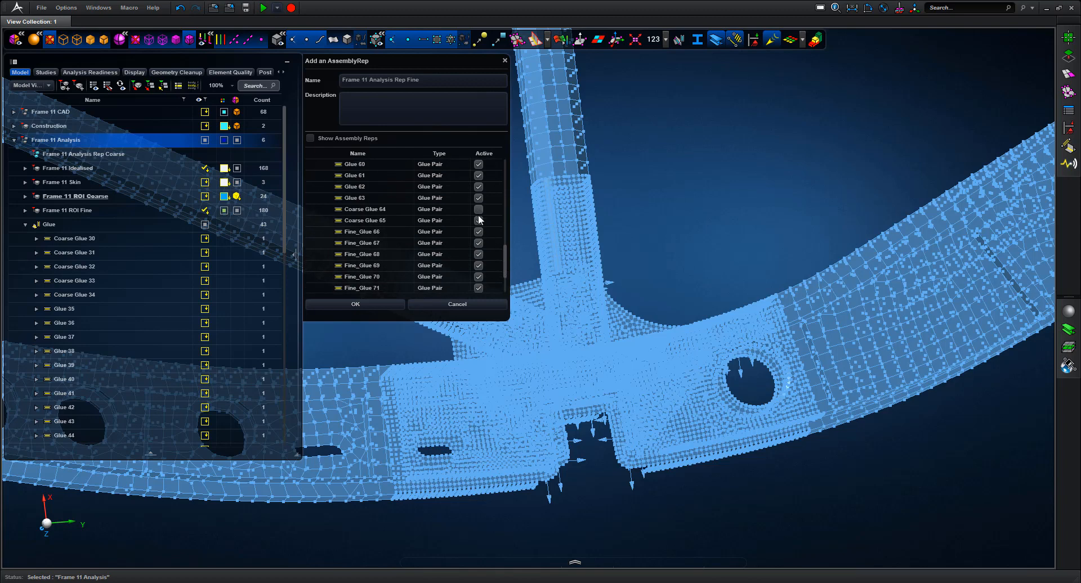
drag(504, 252, 504, 274)
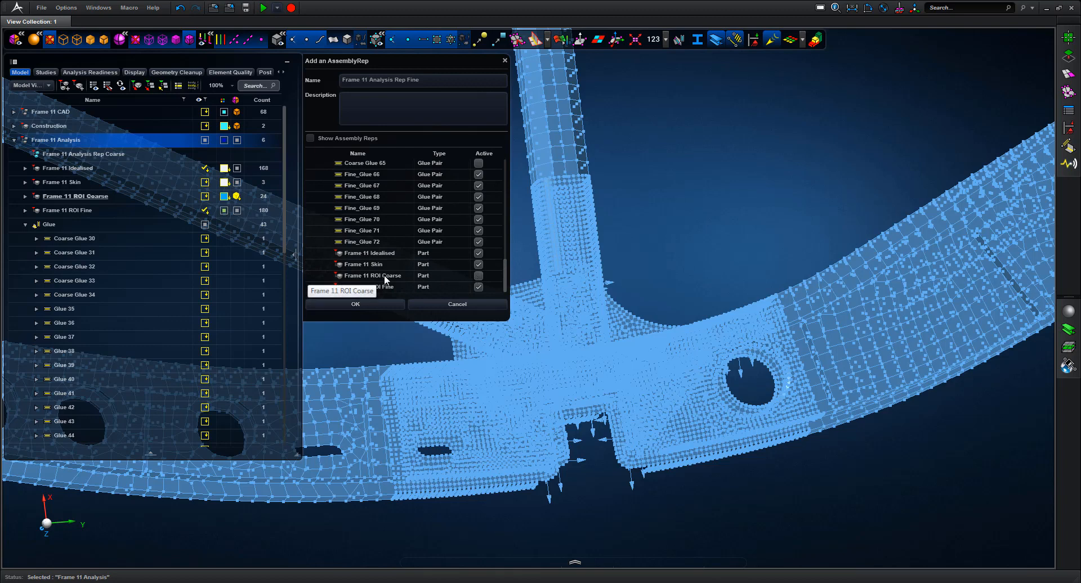
click(370, 304)
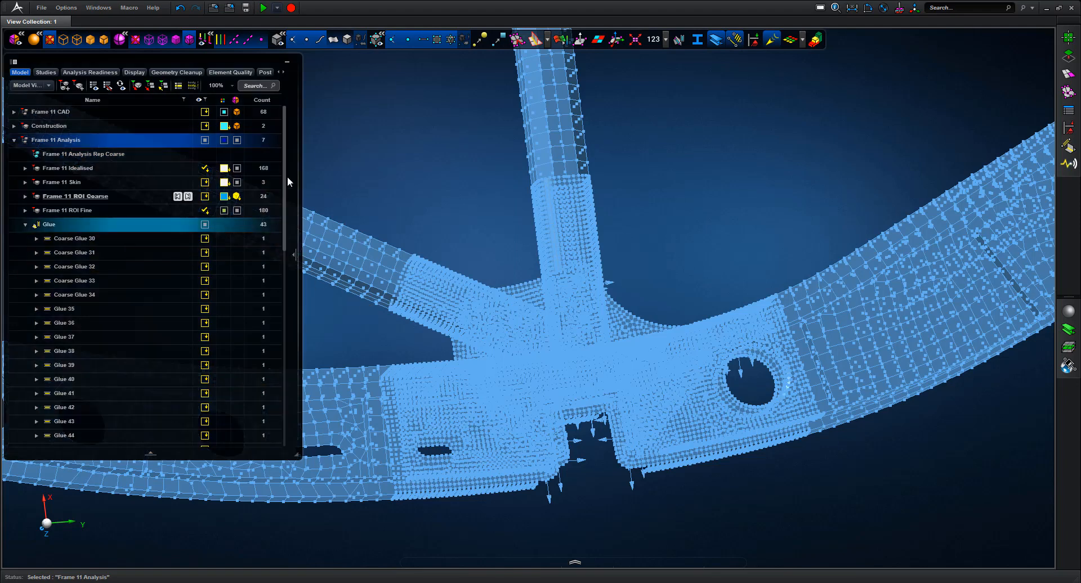
Collapse Glue, sort the tree by name, check both Frame 11 representations, then switch to Studies
scroll(284, 255, down, 3)
scroll(284, 255, down, 10)
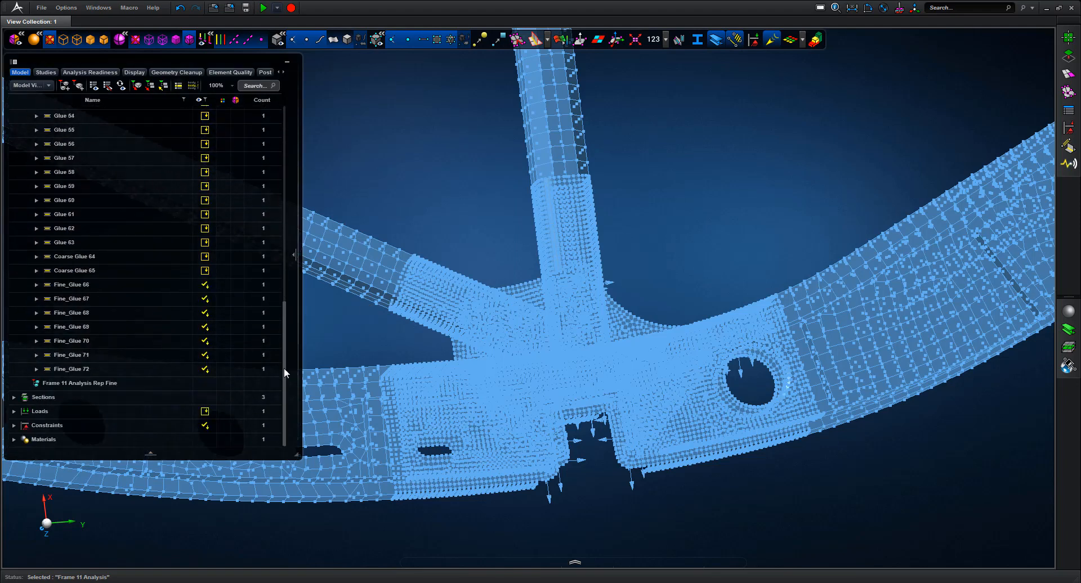
drag(284, 318, 286, 111)
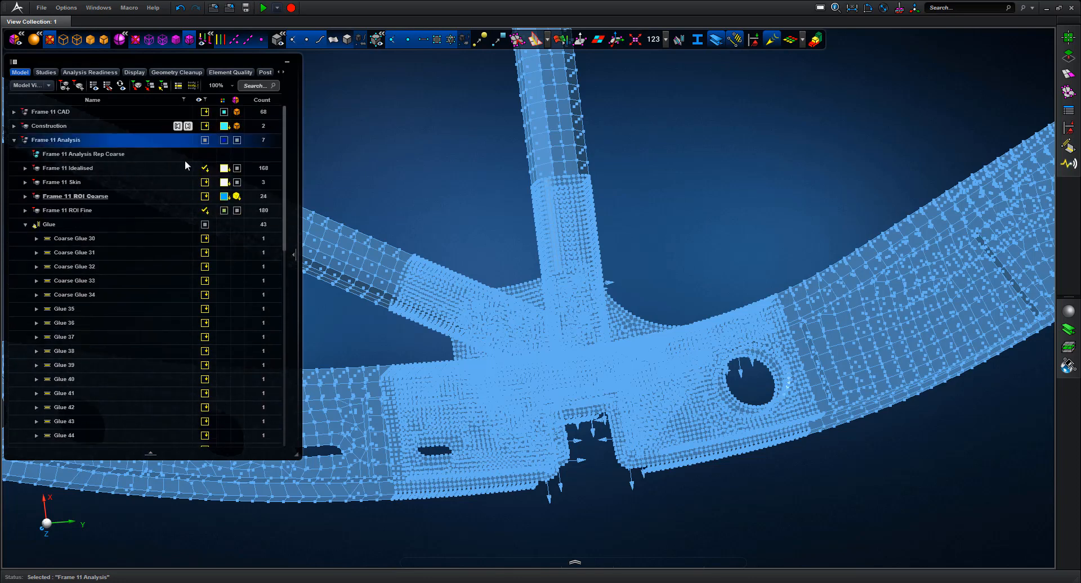
click(25, 226)
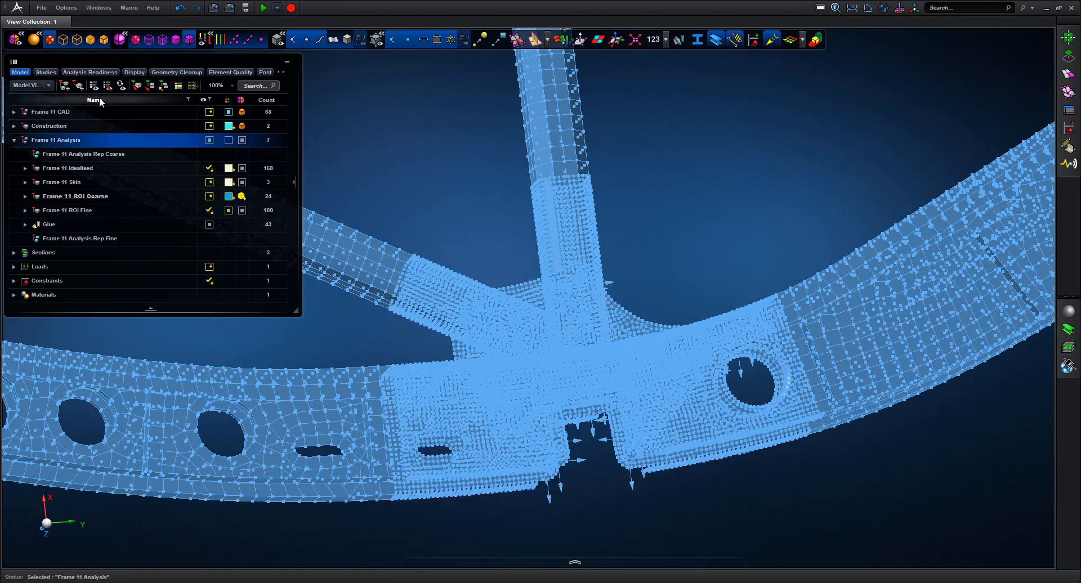
click(99, 99)
click(93, 157)
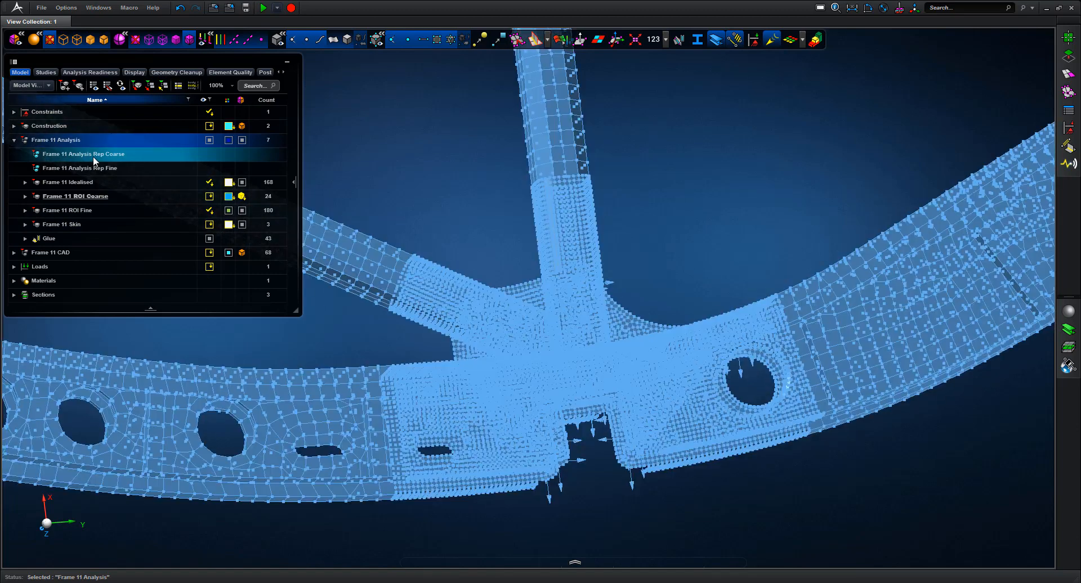
click(93, 166)
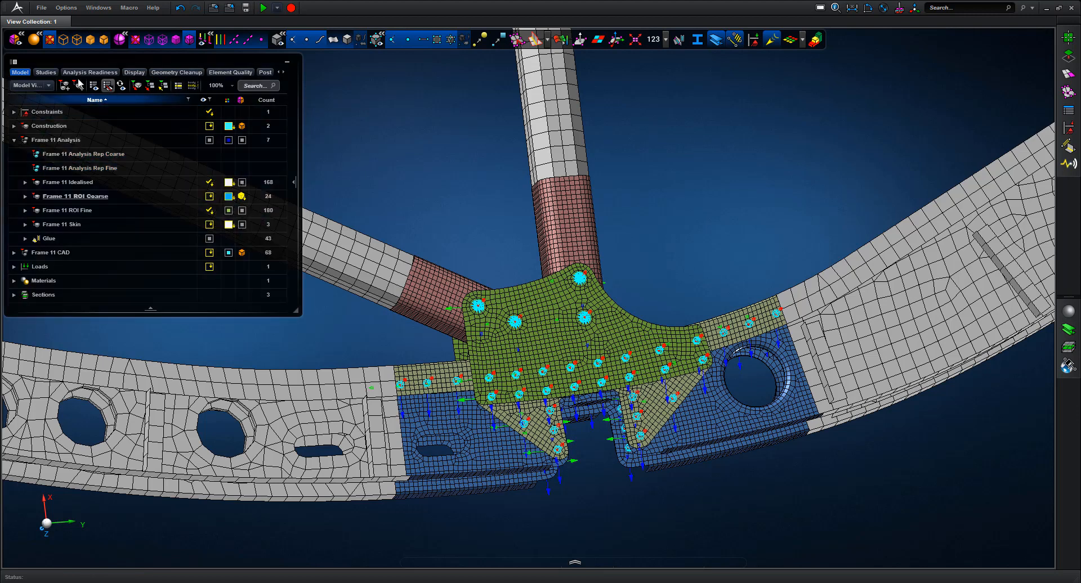
click(46, 72)
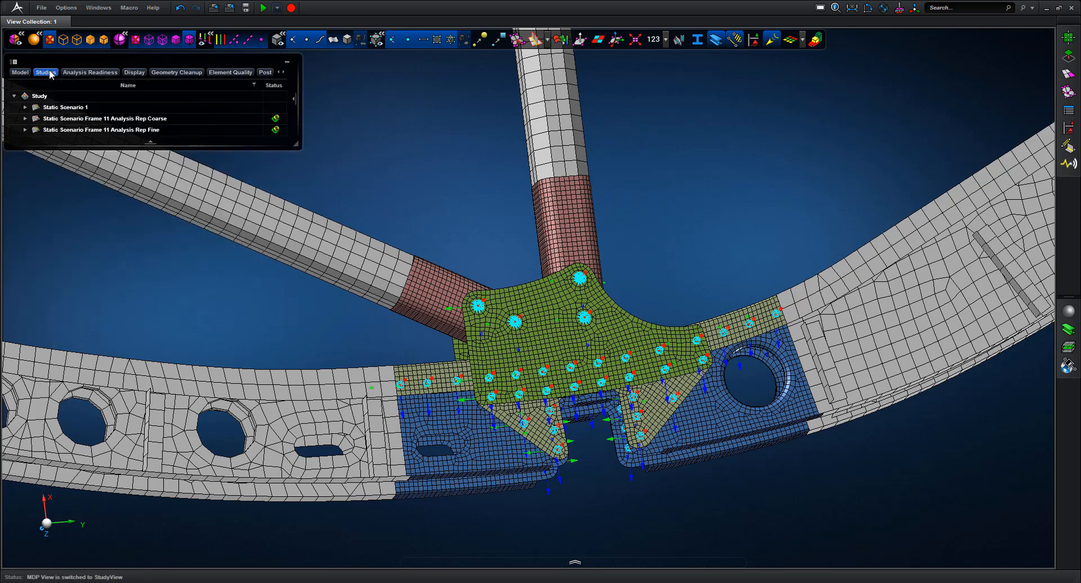
Expand the coarse and fine static scenarios to check their model representations
click(24, 119)
click(70, 140)
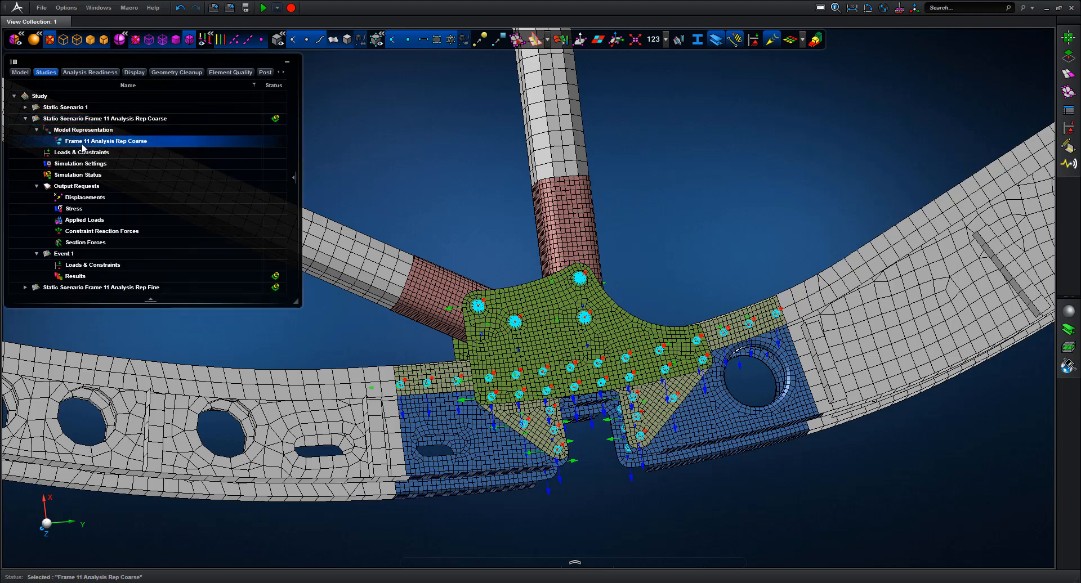
click(25, 118)
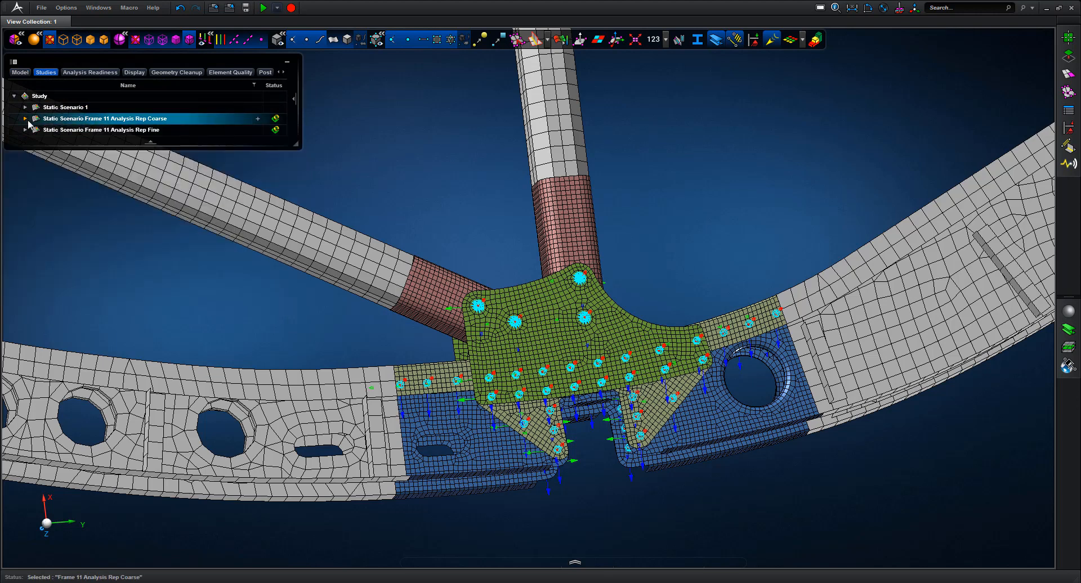
click(63, 144)
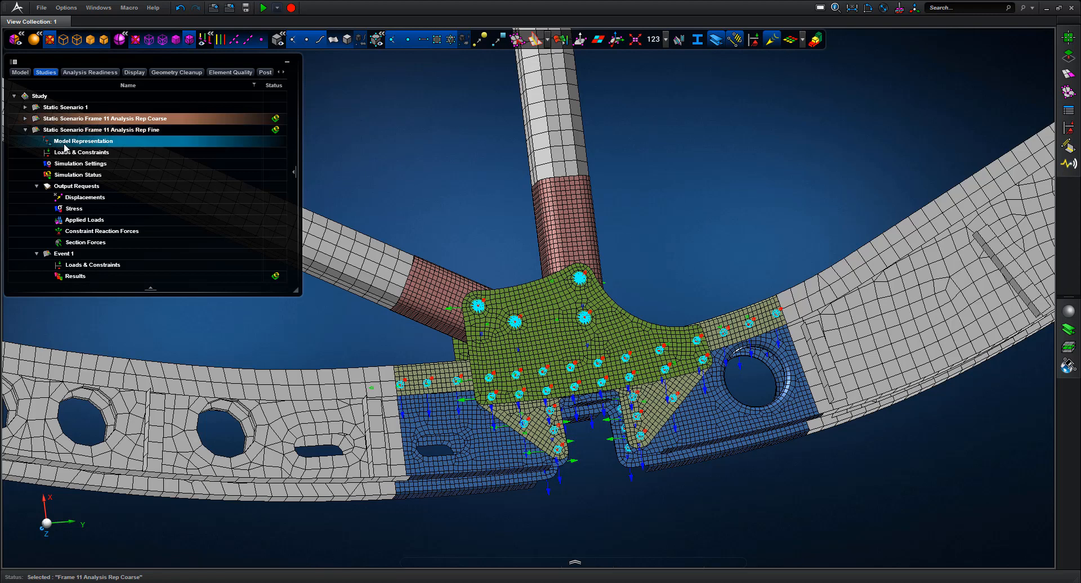
click(26, 131)
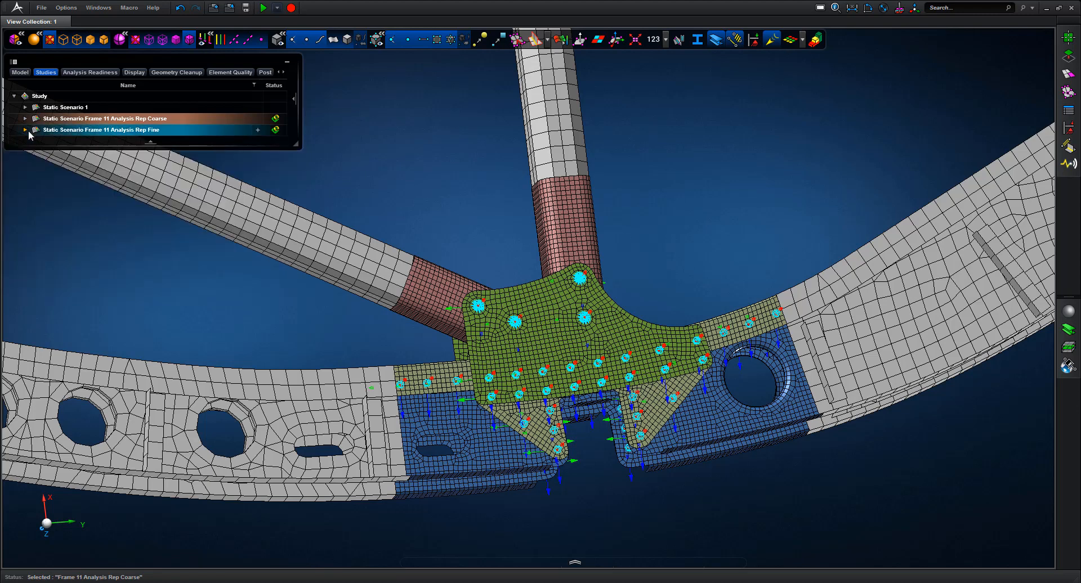
Open Static Scenario Frame 11 Analysis Rep Coarse in Post Process
click(89, 125)
right_click(89, 125)
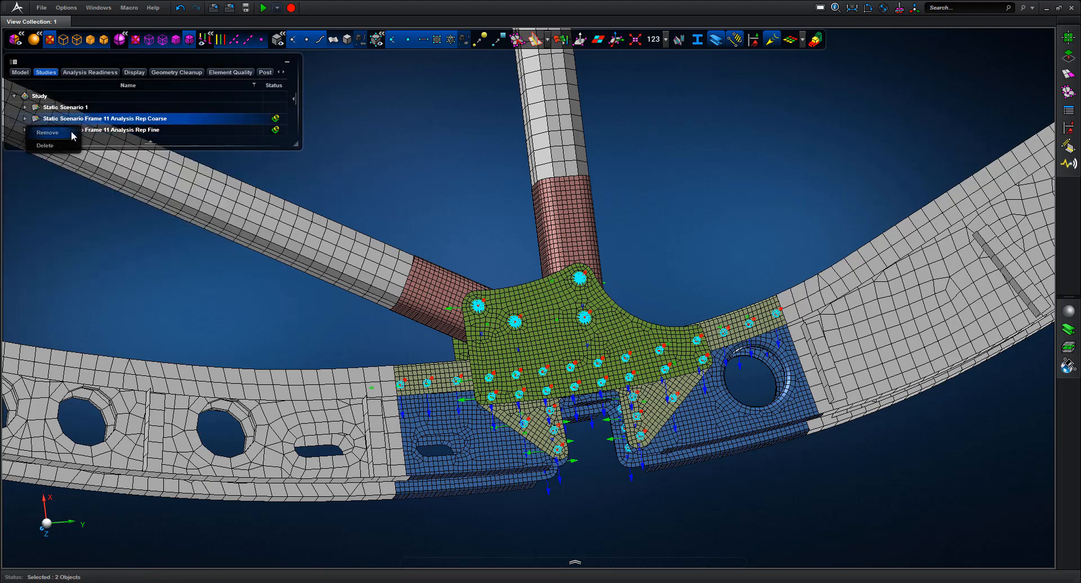
click(346, 145)
right_click(121, 119)
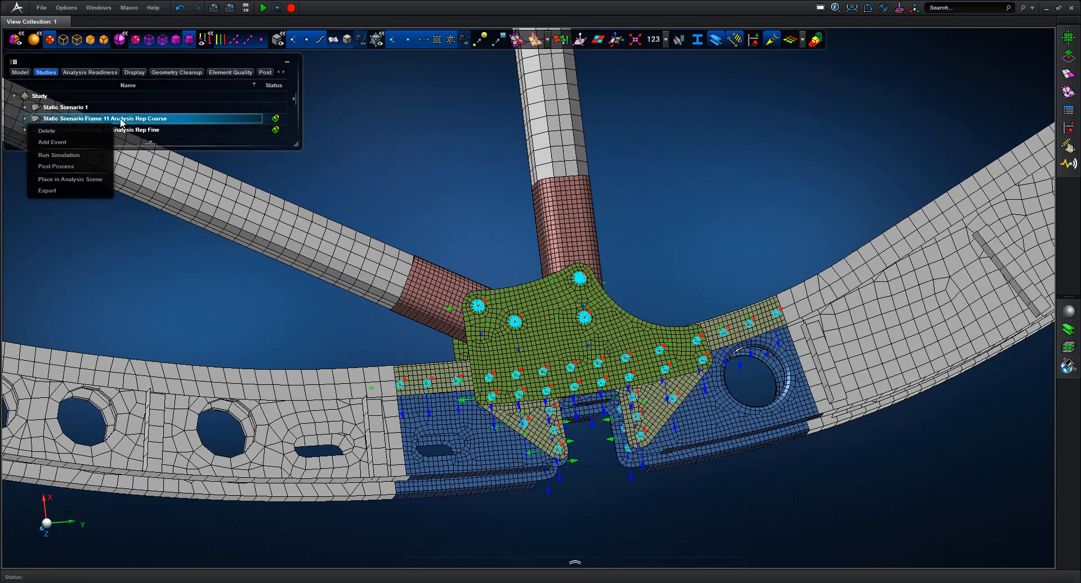
click(58, 165)
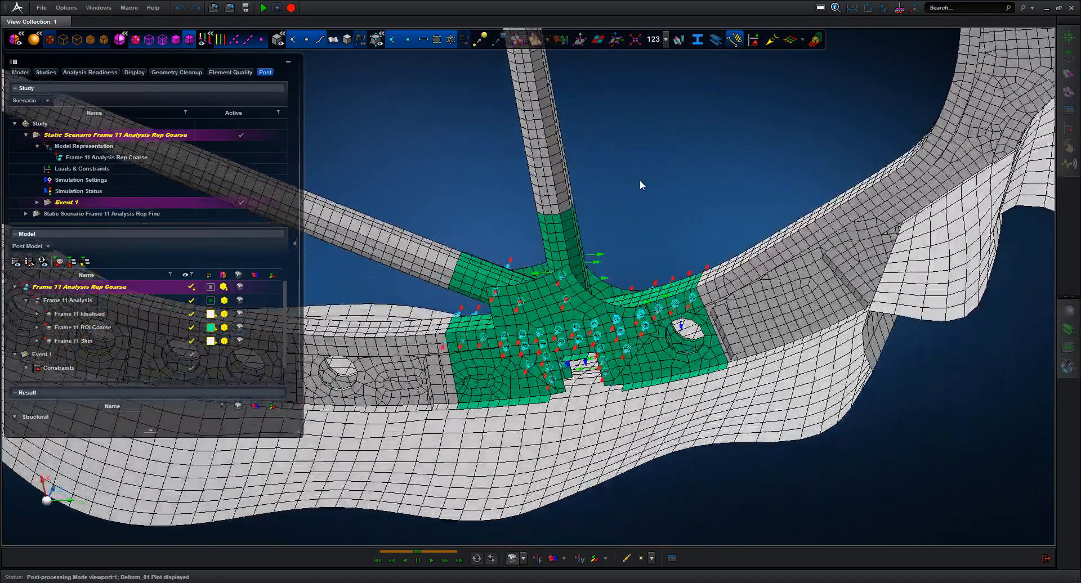
Hide load symbols and show a Von Mises stress fringe with a 200 MPa legend maximum
middle_drag(640, 180, 687, 107)
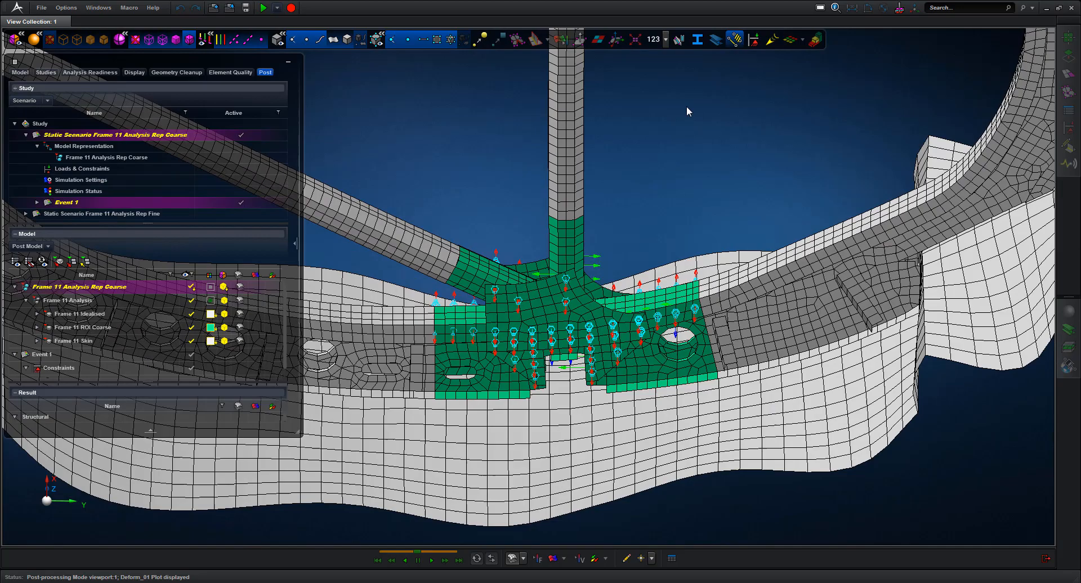
click(735, 39)
mouse_move(678, 174)
middle_down()
mouse_move(699, 166)
mouse_move(670, 165)
middle_up()
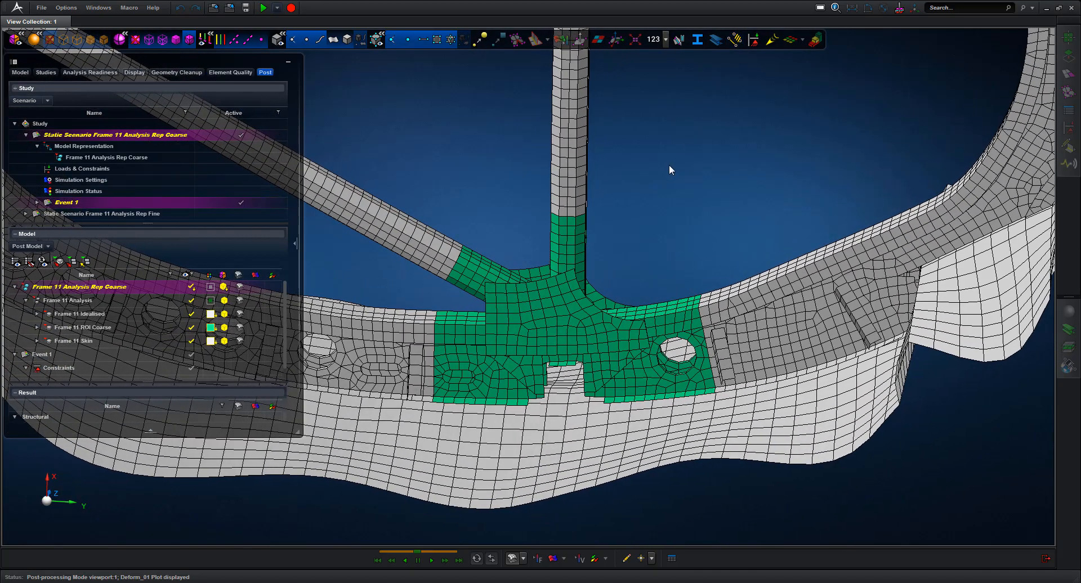
click(553, 559)
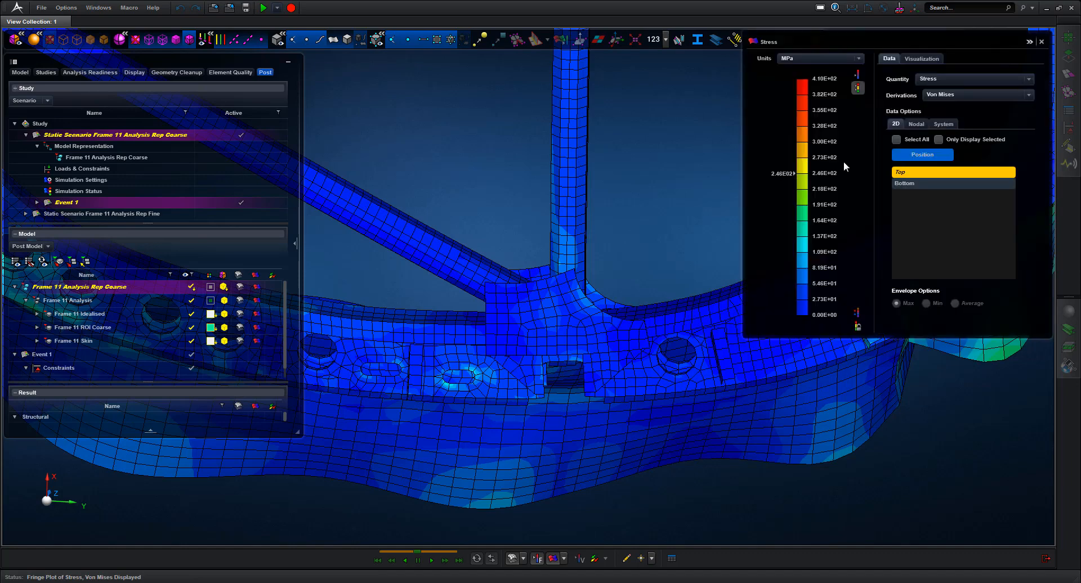
double_click(829, 78)
text(200)
key(Return)
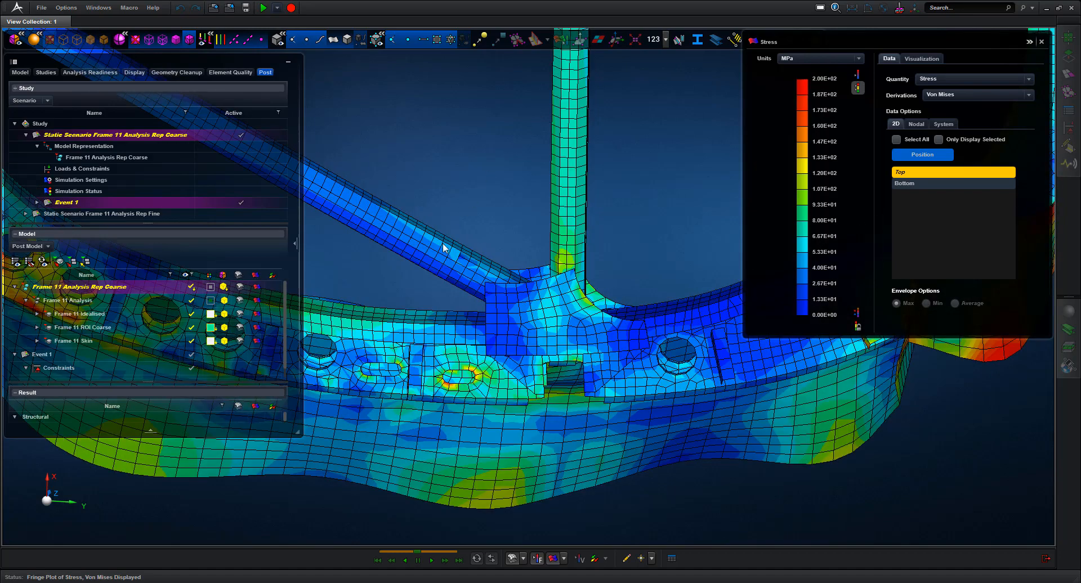
Hide Frame 11 Skin, fit the view, and activate the Frame 11 Analysis Rep Fine scenario
click(192, 341)
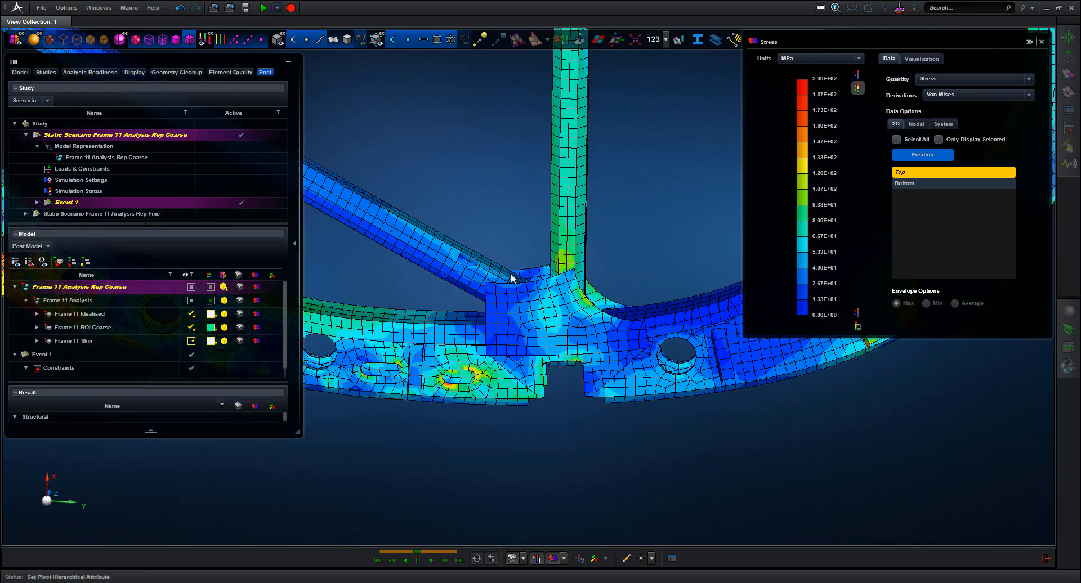
mouse_move(652, 231)
middle_down()
mouse_move(664, 229)
mouse_move(654, 230)
middle_up()
key(f)
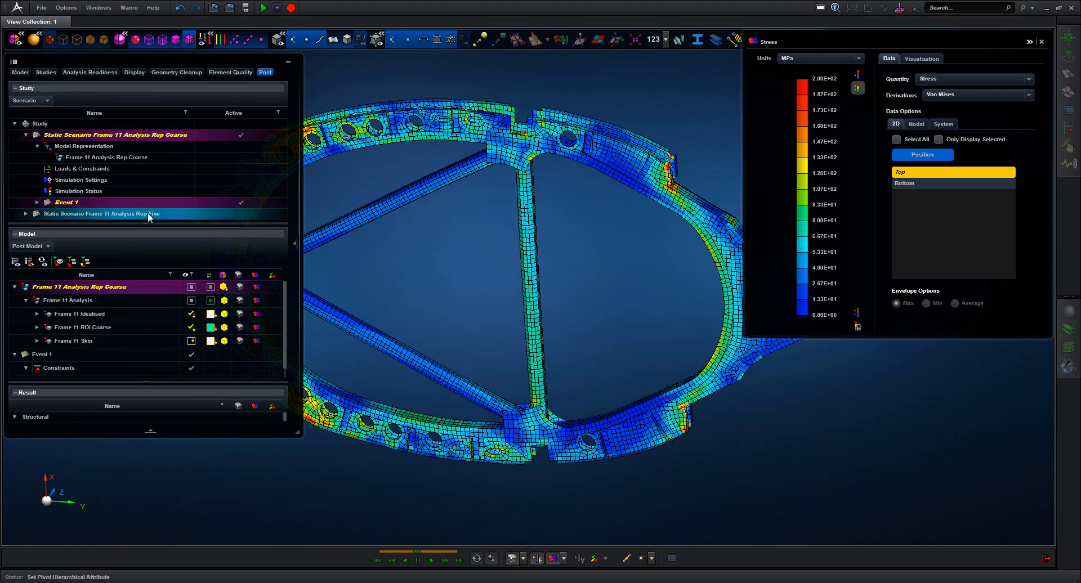
double_click(148, 214)
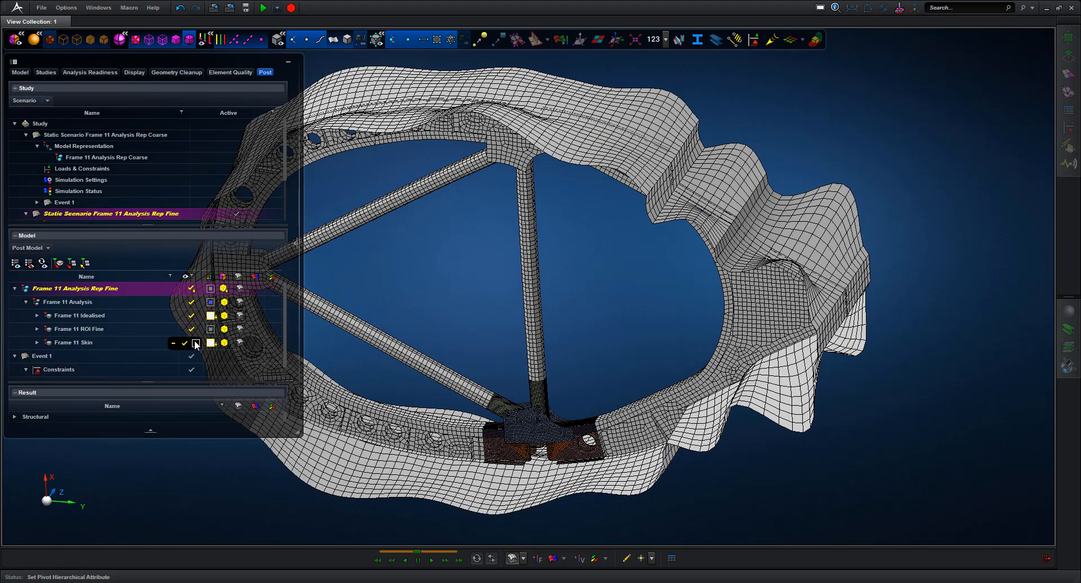
Hide Frame 11 Skin and plot Von Mises stress on the fine model, legend capped at 200 MPa
click(197, 342)
middle_drag(606, 326, 661, 267)
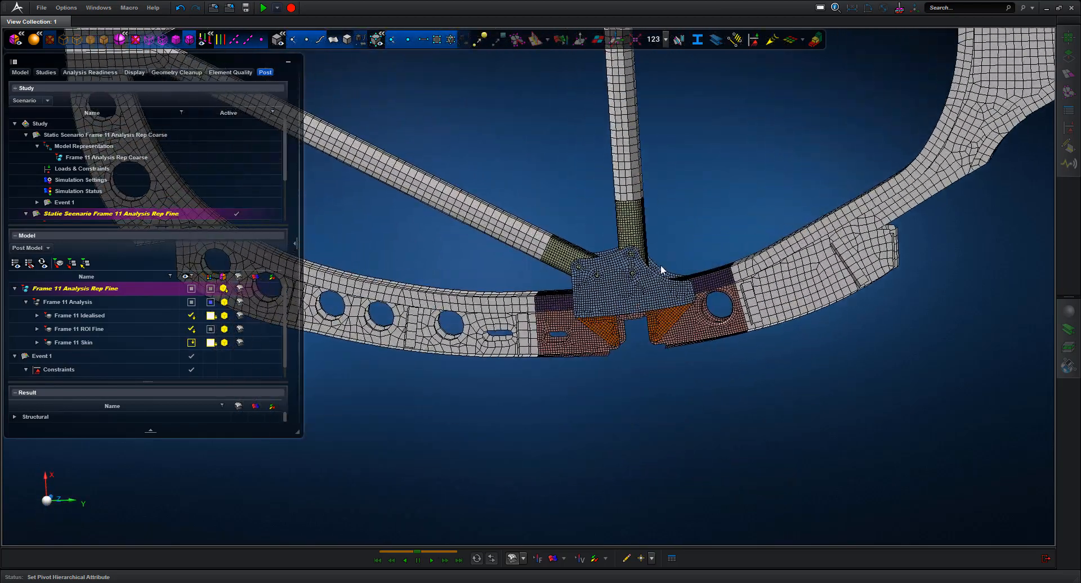
click(553, 558)
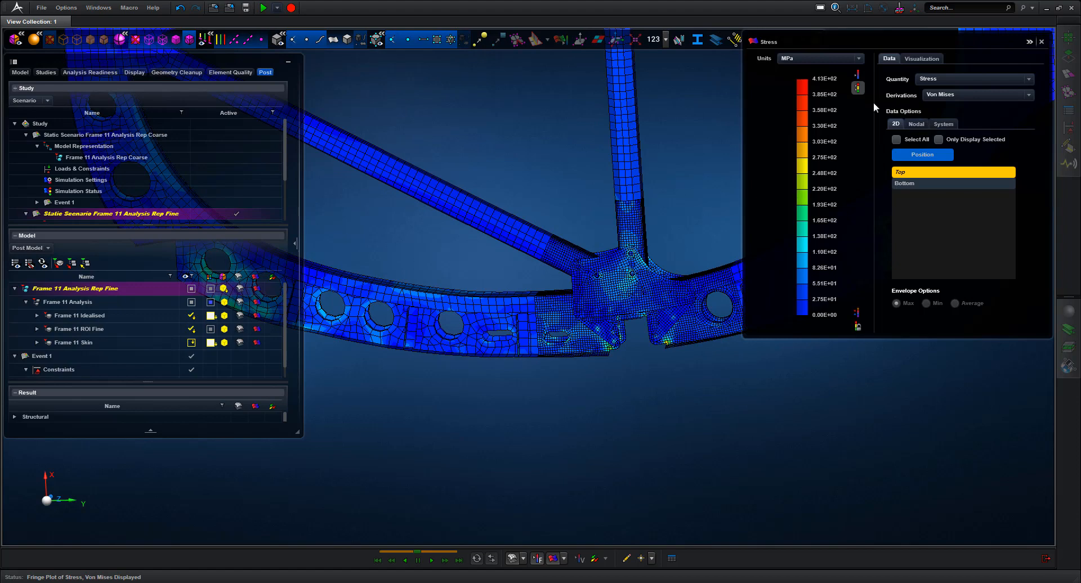
double_click(825, 78)
text(200)
key(Return)
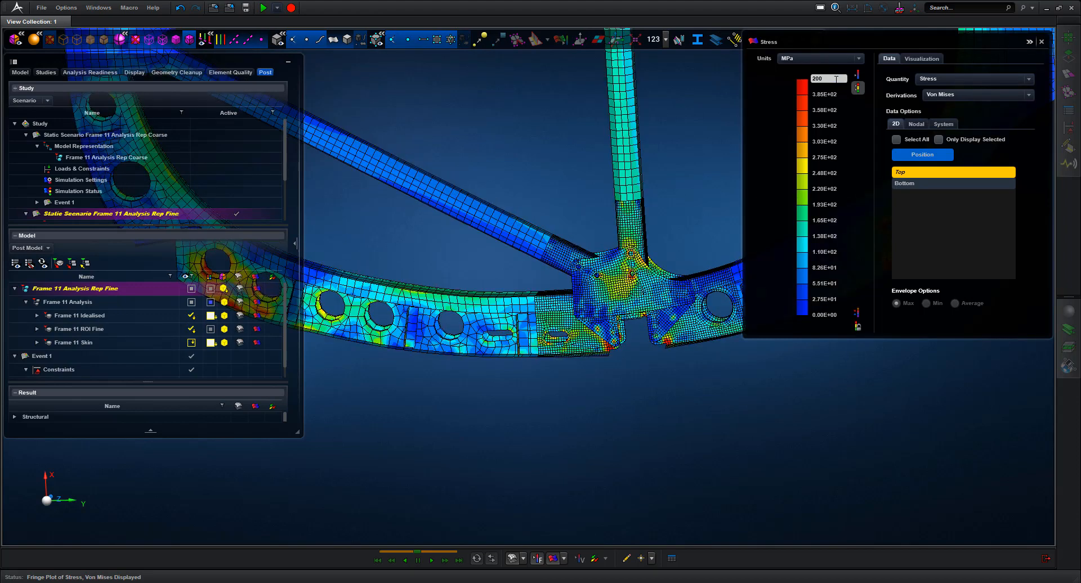
scroll(686, 164, down, 6)
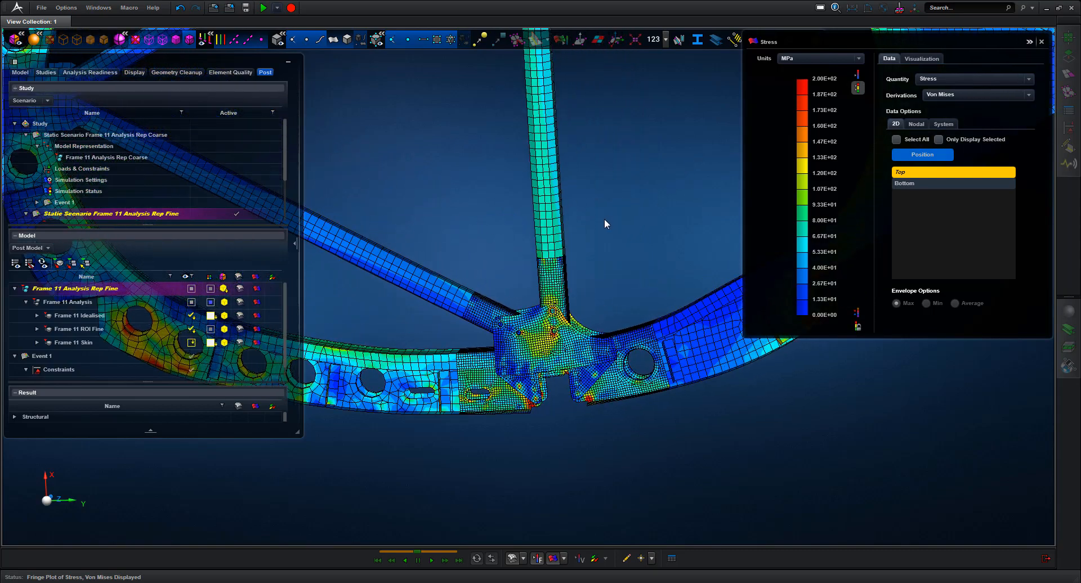
mouse_move(615, 217)
middle_down()
mouse_move(614, 201)
mouse_move(628, 211)
mouse_move(615, 199)
middle_up()
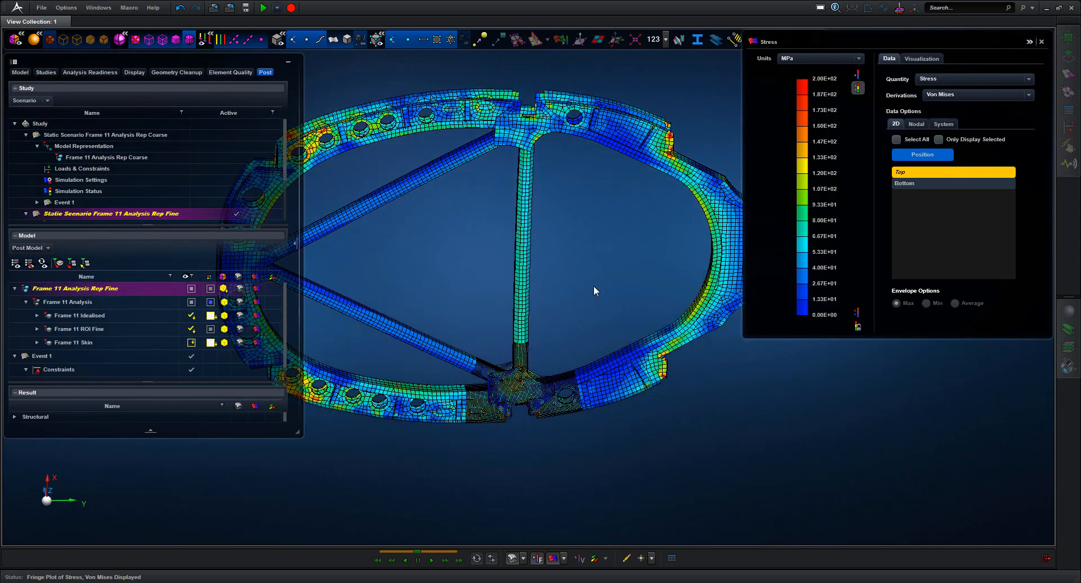